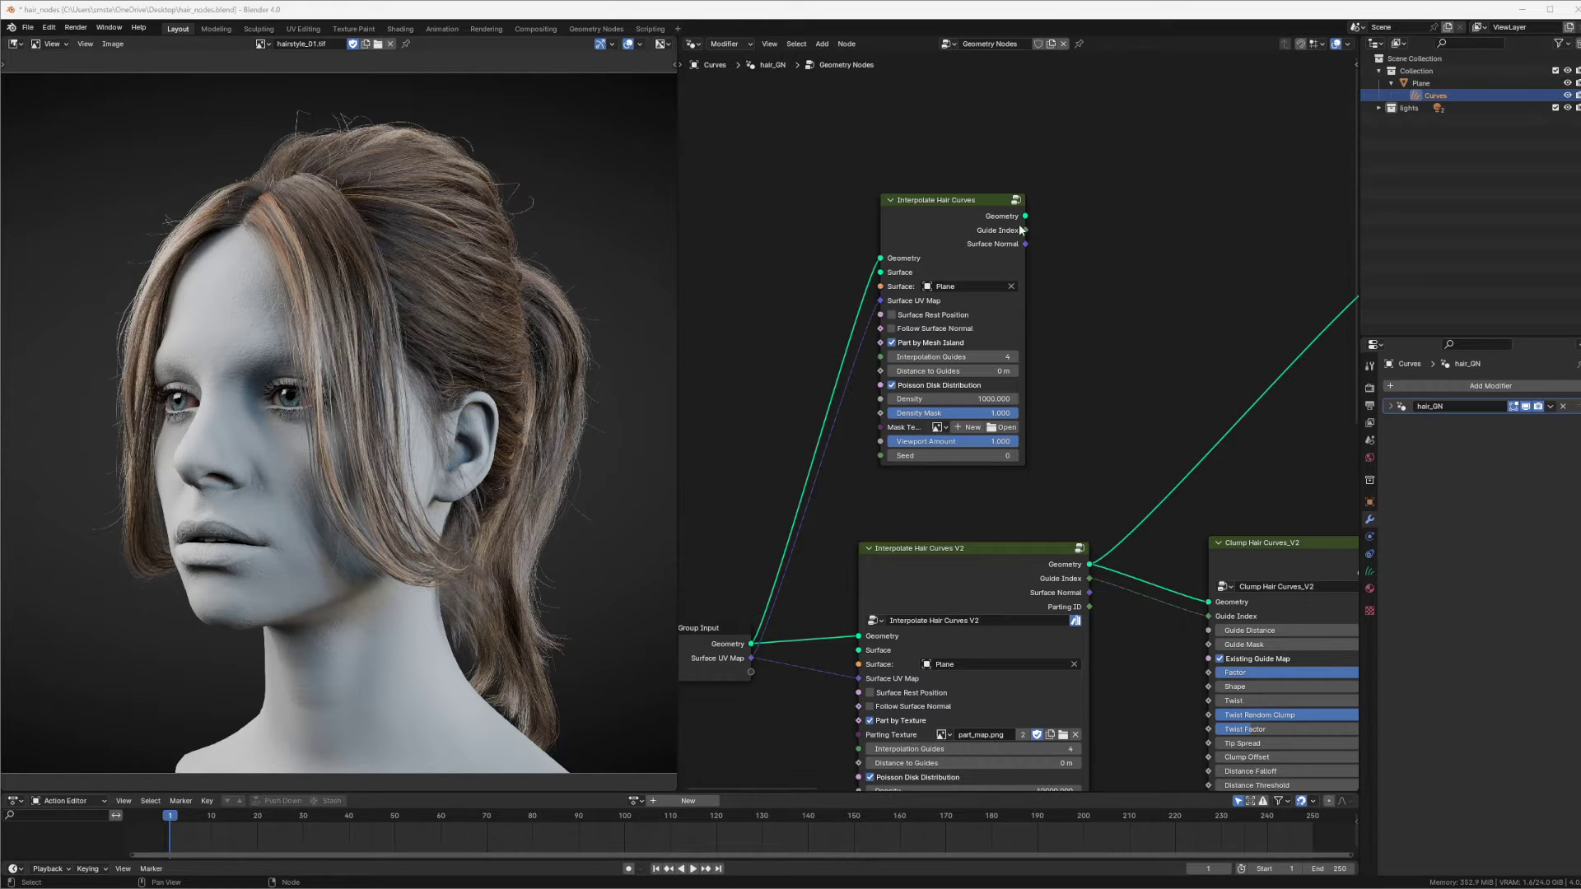
Move the Interpolate Hair Curves V2 node slightly farther from the Group Input node.
middle_drag(1115, 455, 1134, 302)
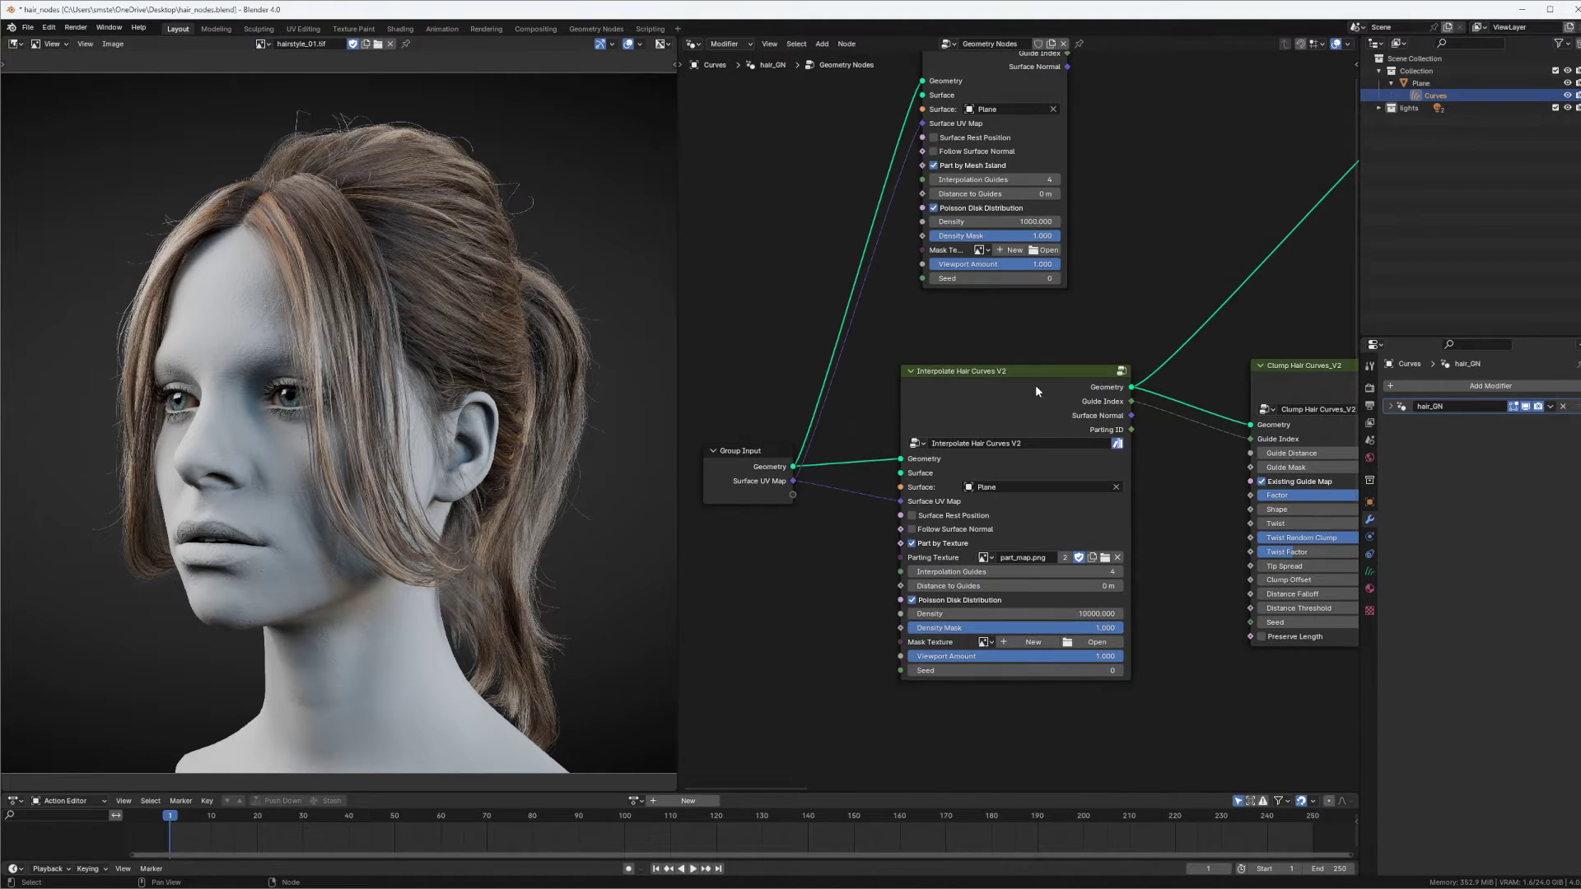
drag(1032, 380, 1050, 370)
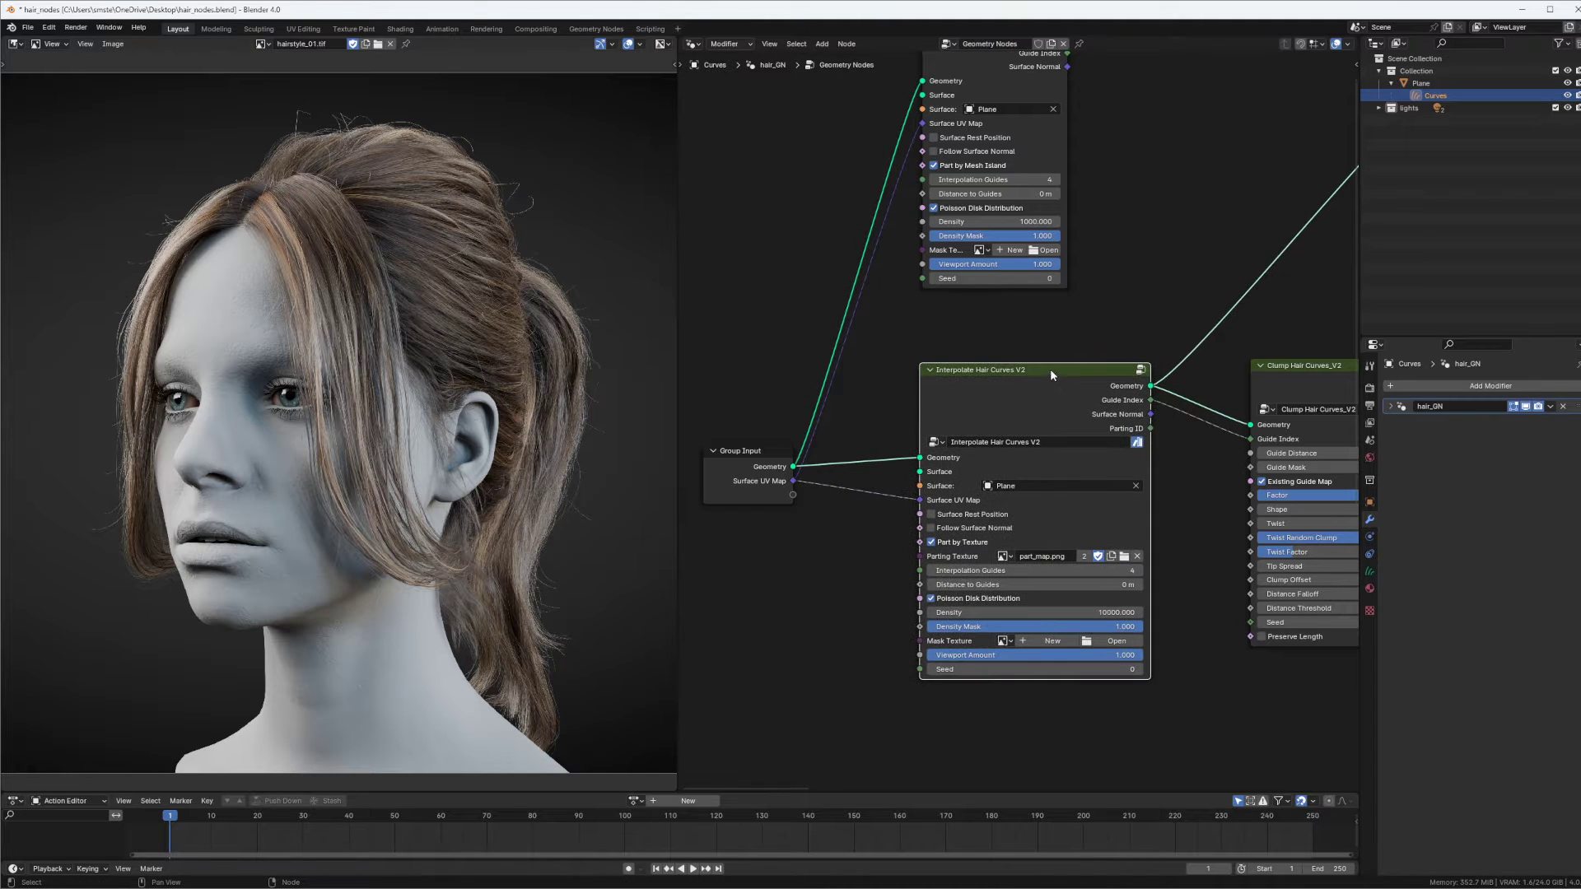
scroll(1028, 375, down, 2)
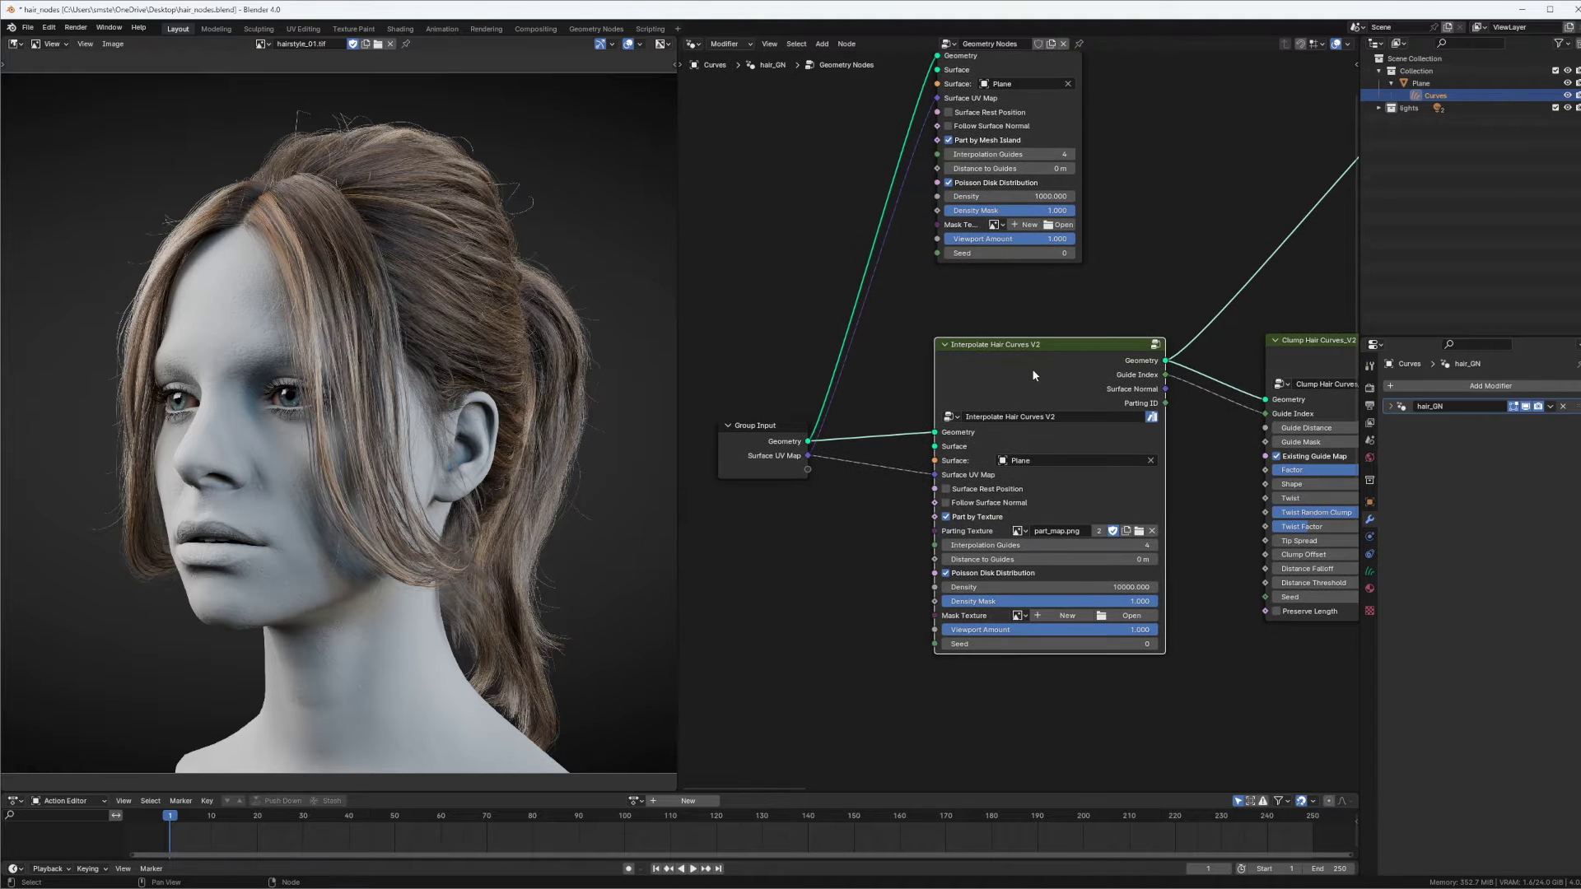
middle_drag(1055, 347, 1041, 329)
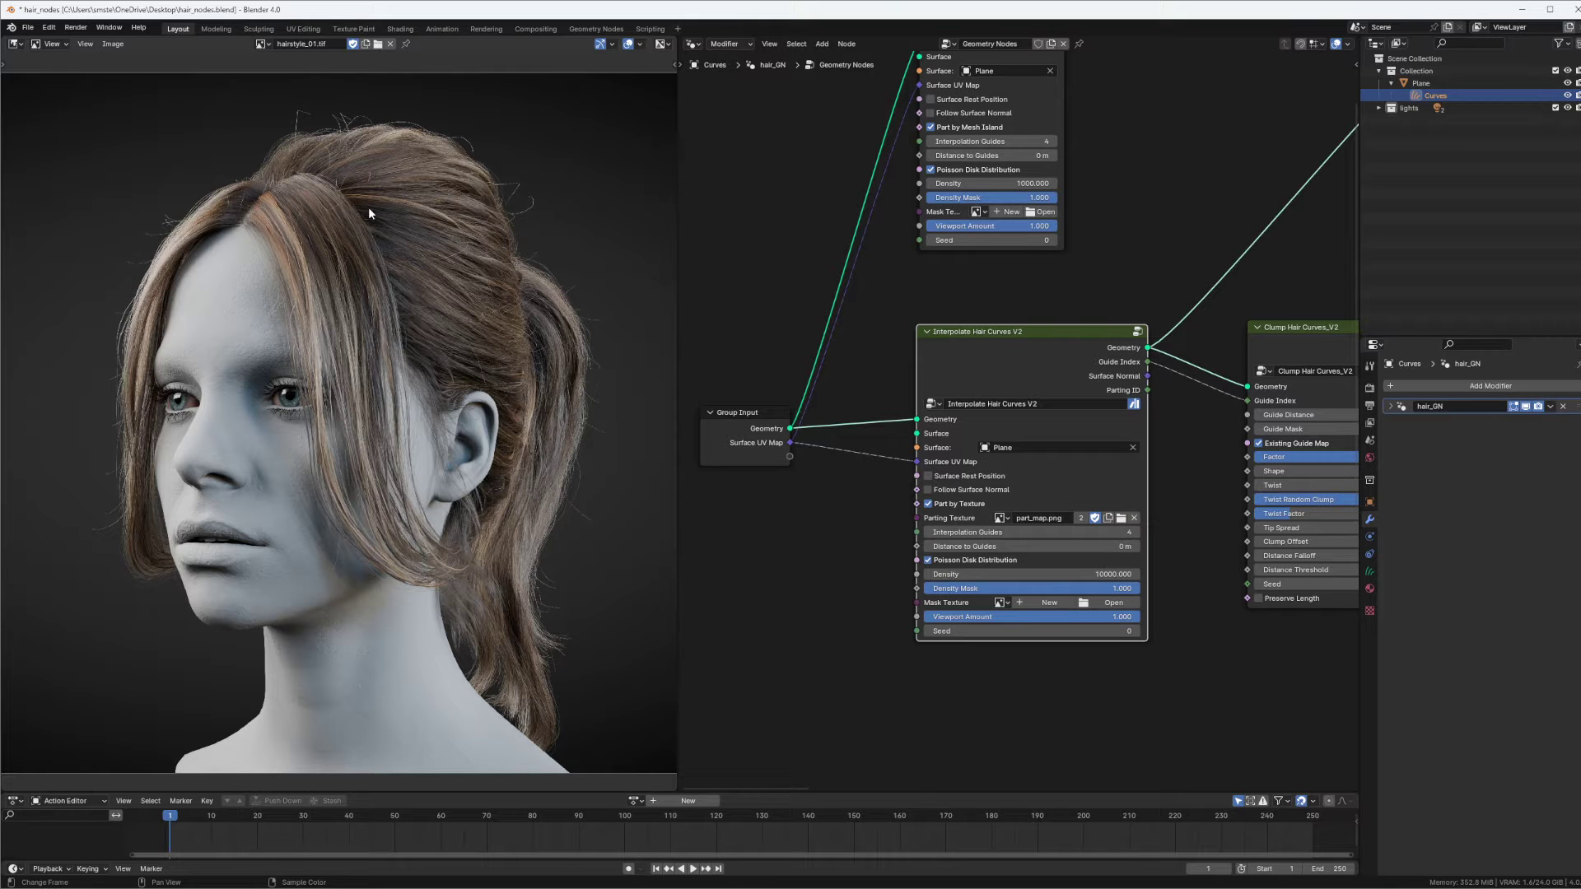
Examine the front parting, crown and ponytail strands in the rendered hairstyle image up close.
middle_drag(401, 210, 403, 217)
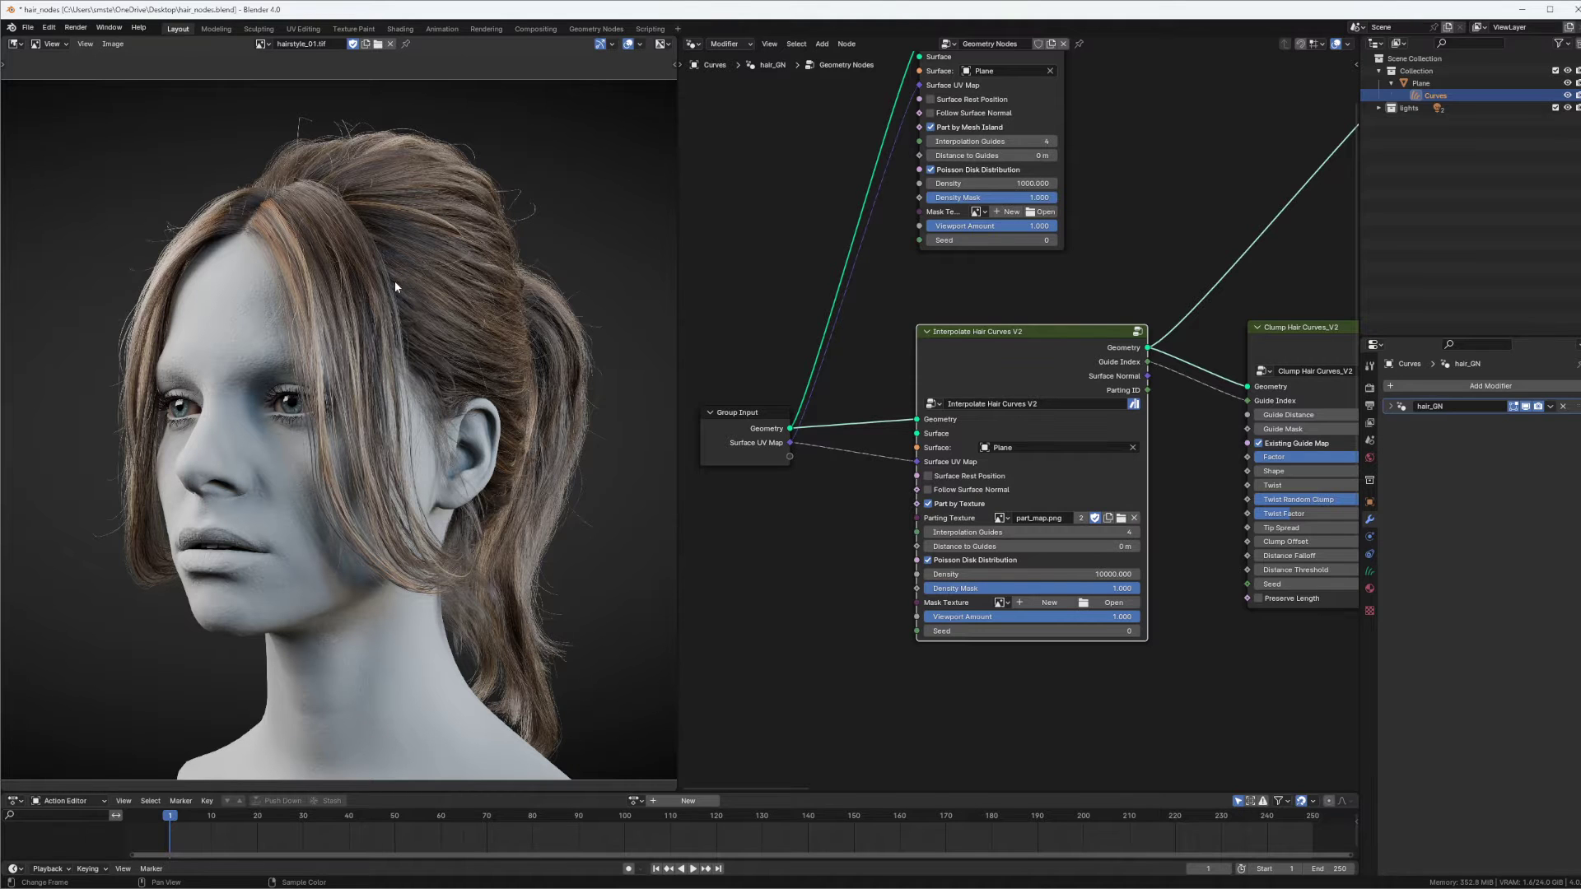
ctrl+middle_drag(394, 279, 408, 254)
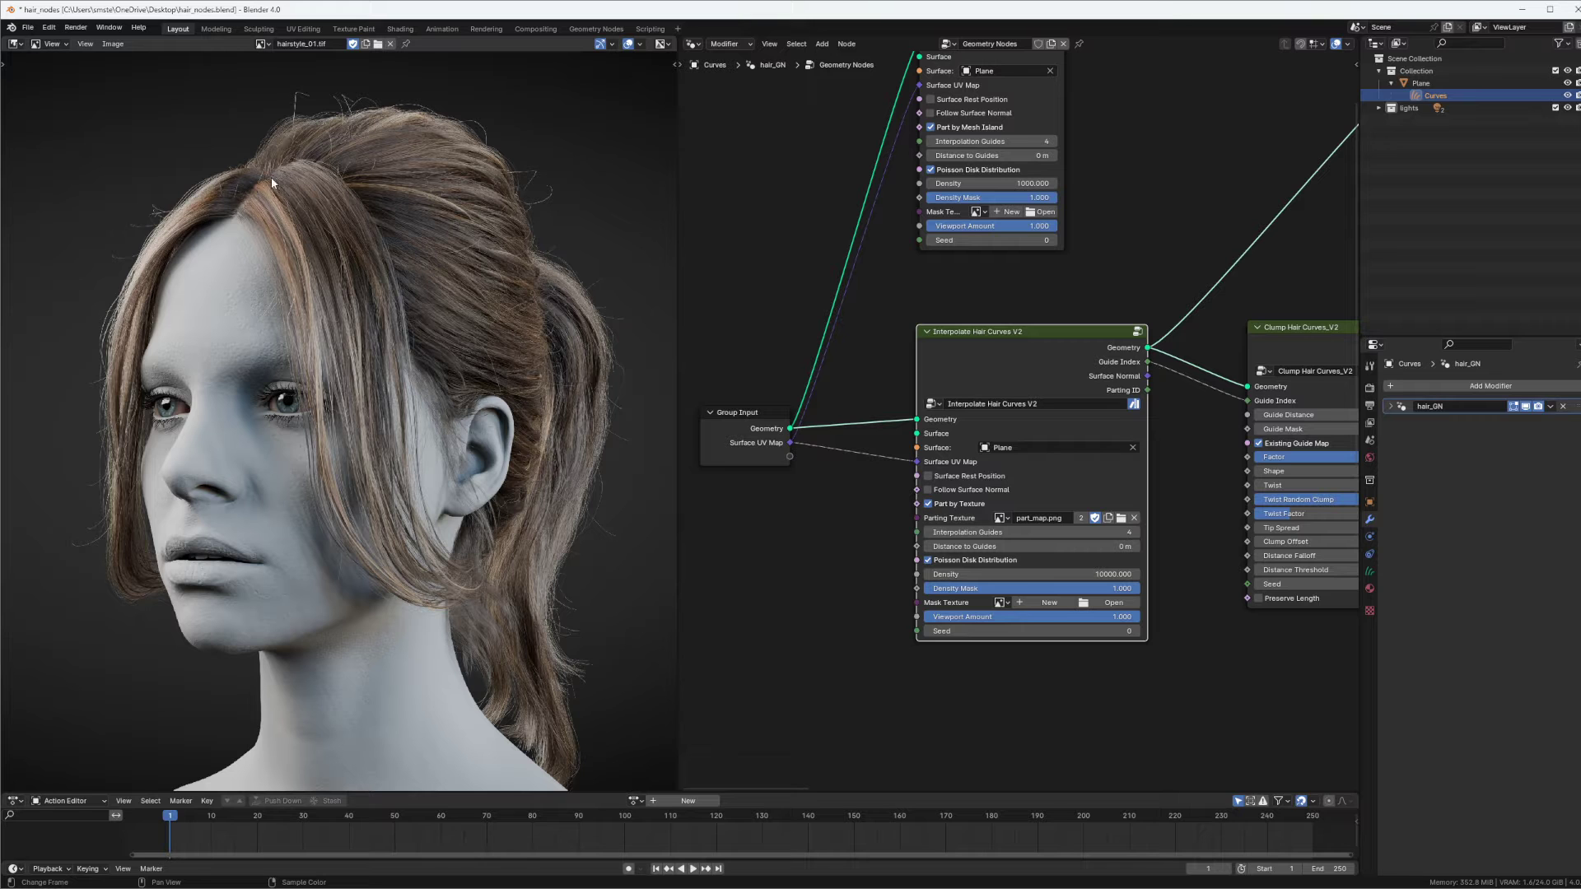
middle_drag(452, 191, 390, 214)
ctrl+middle_drag(389, 197, 355, 148)
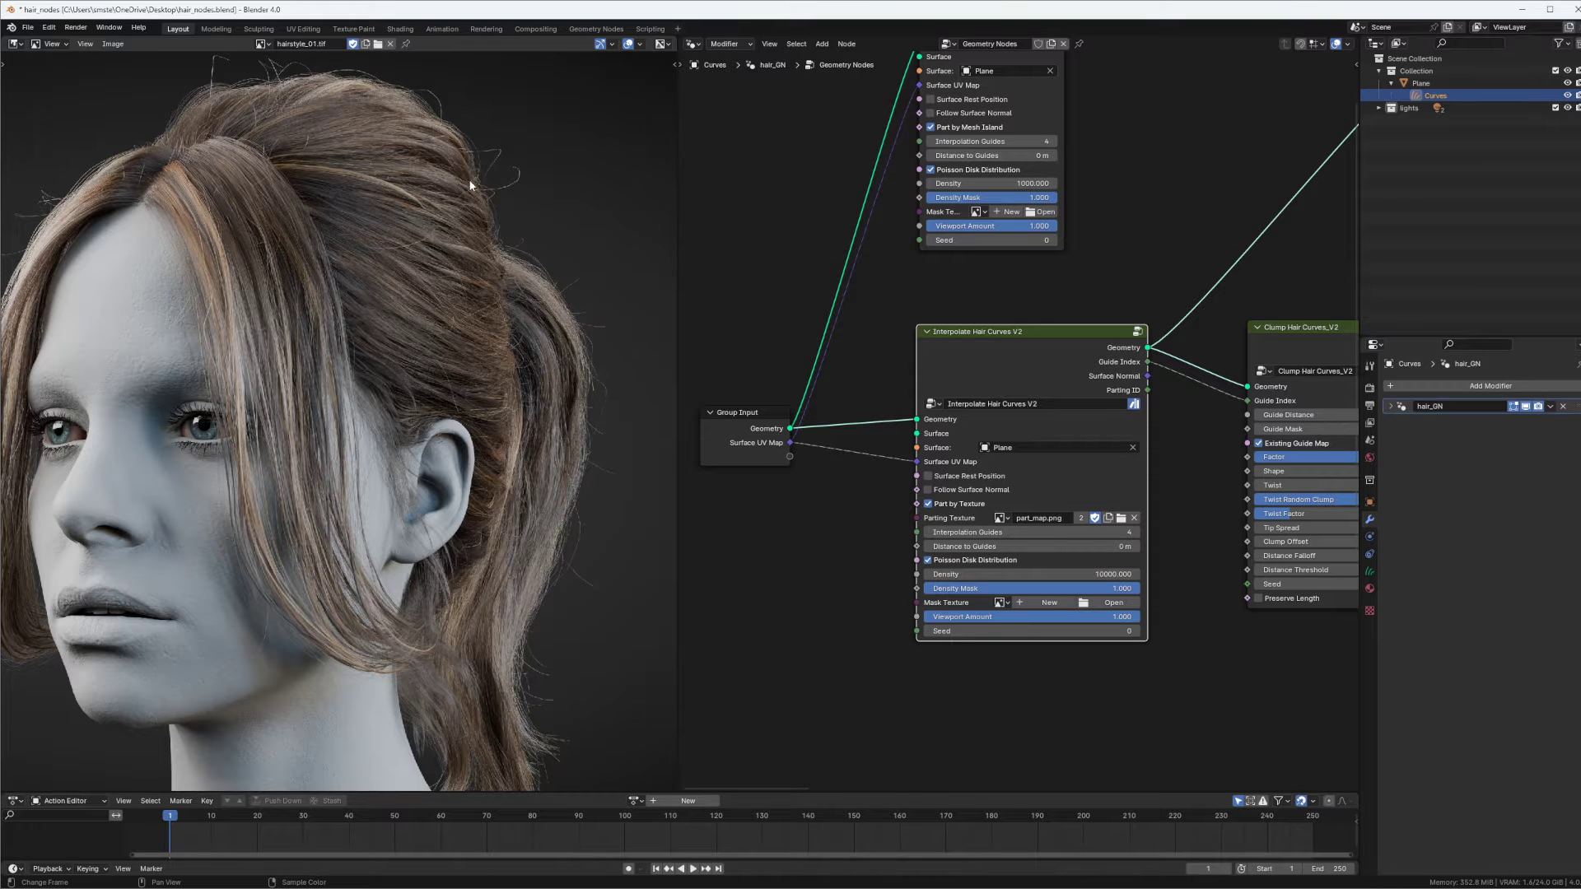
middle_drag(470, 185, 418, 194)
middle_drag(470, 341, 514, 250)
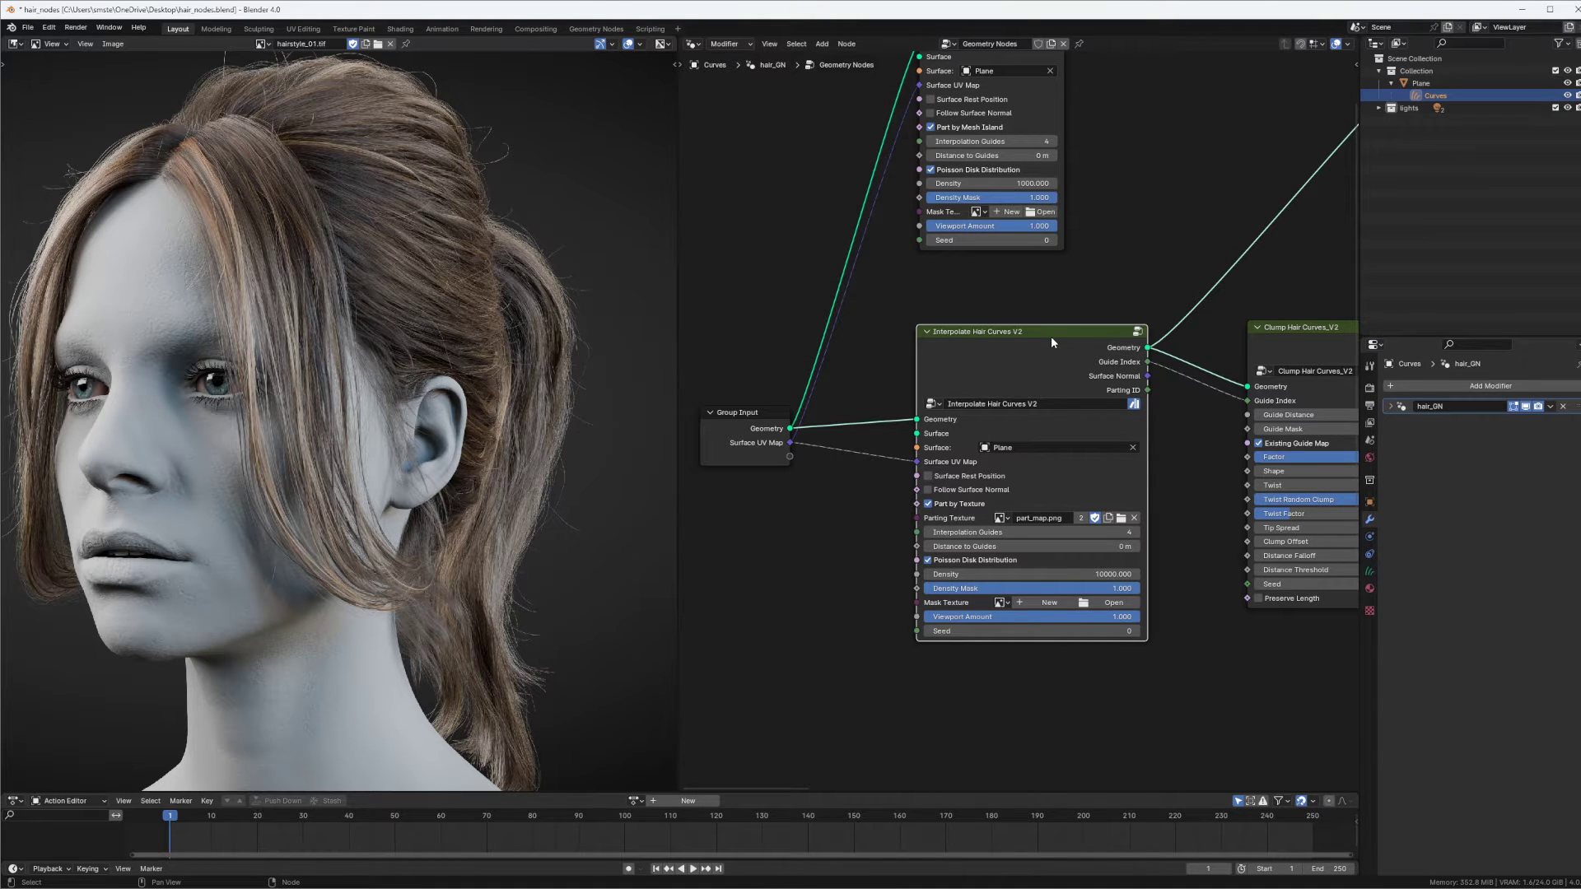
Nudge the Interpolate Hair Curves V2 and Clump Hair Curves_V2 nodes and examine the clump node's settings.
middle_drag(1088, 304, 927, 306)
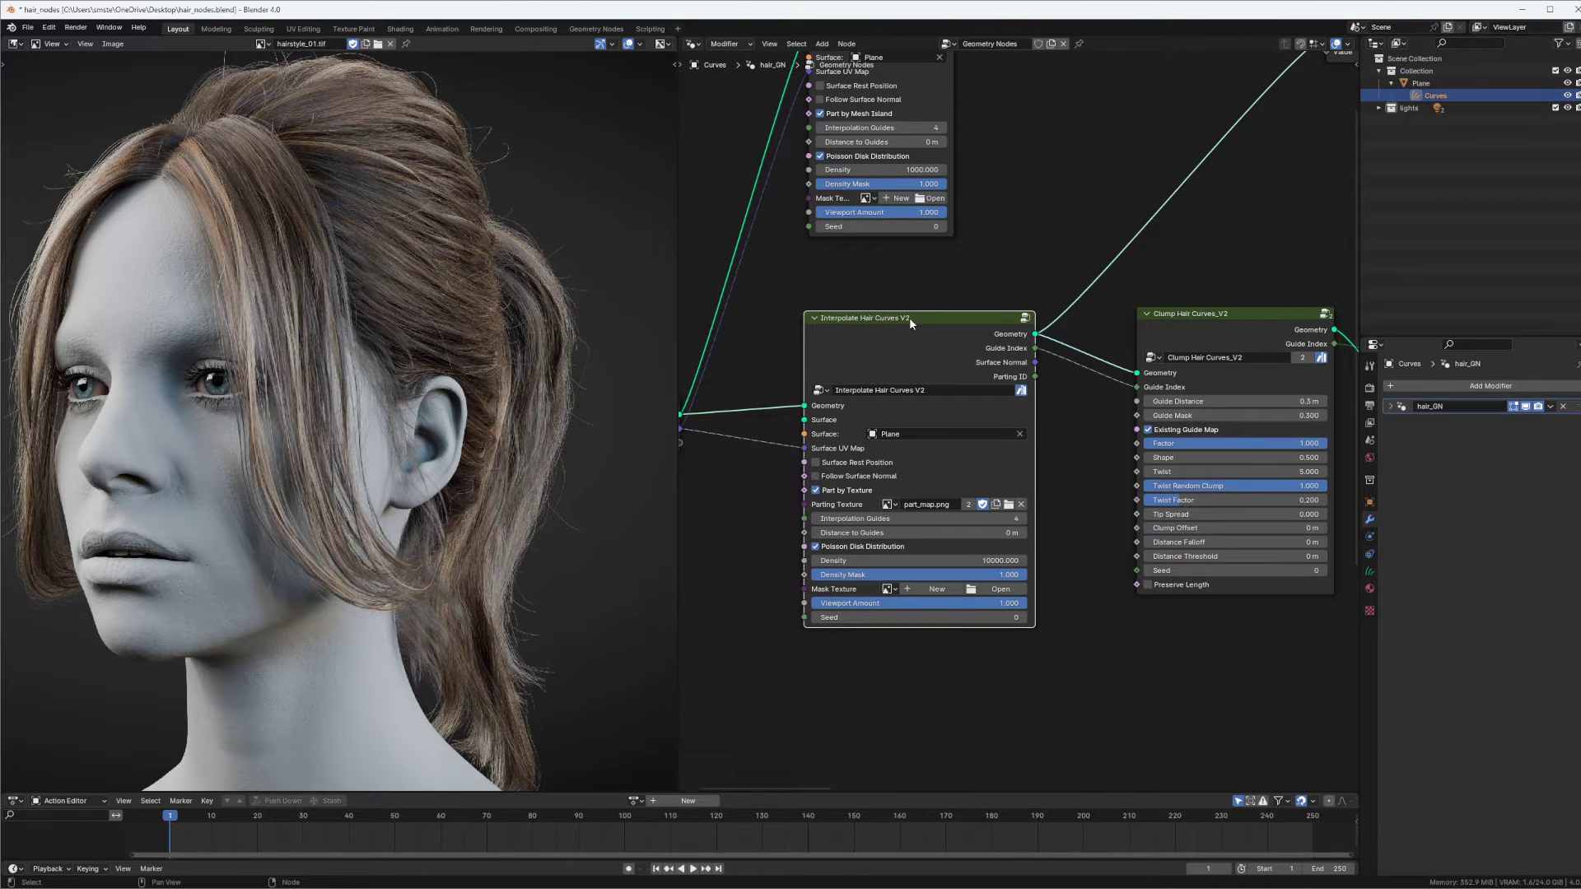
drag(910, 318, 904, 314)
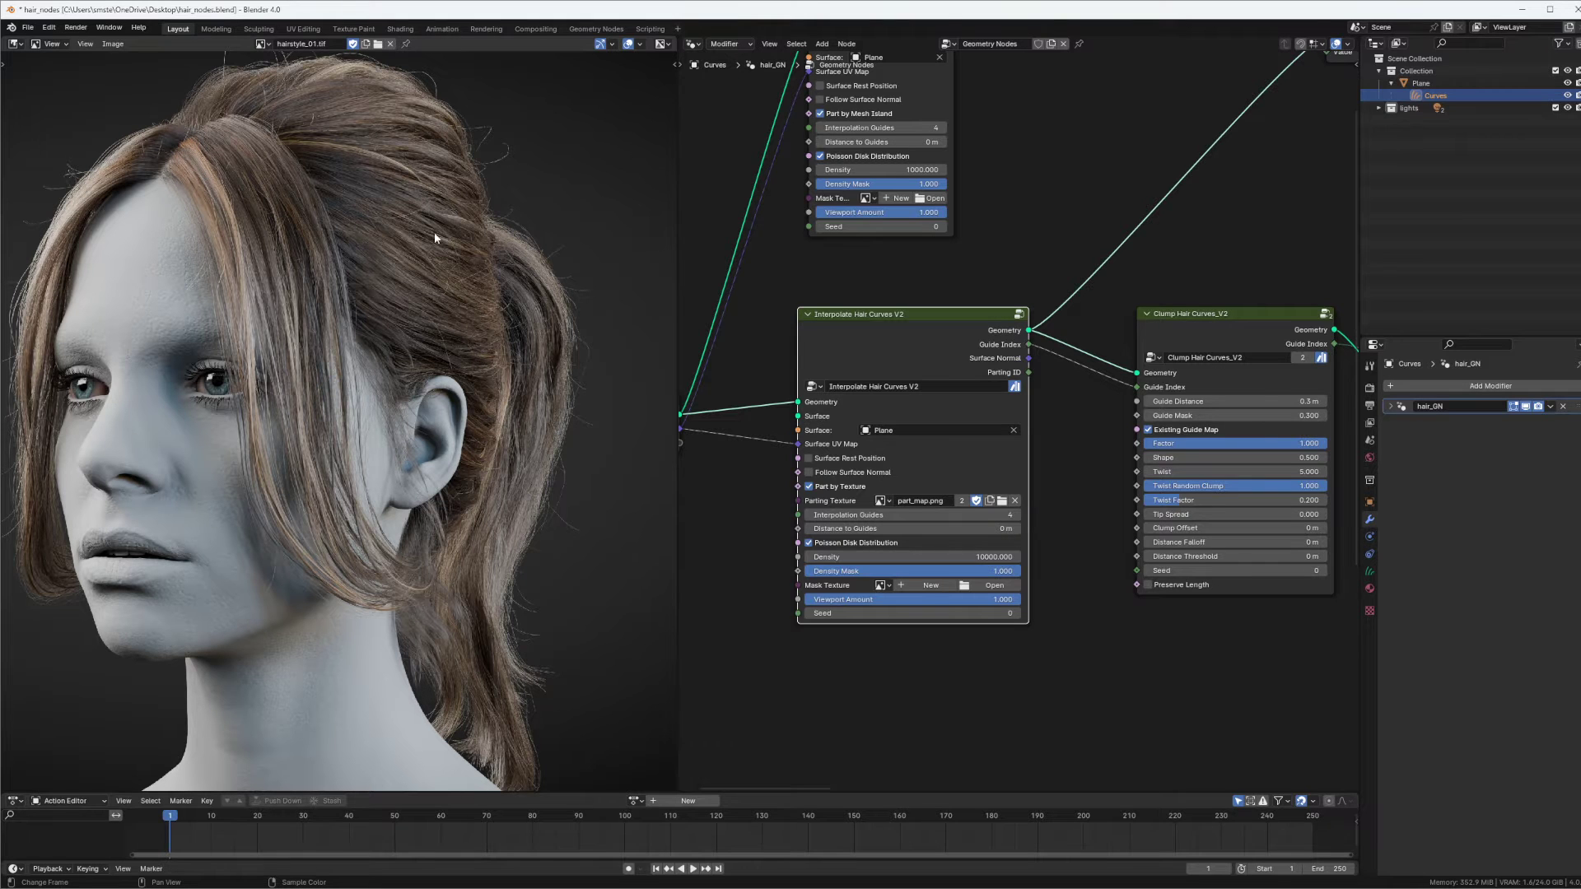
middle_drag(1080, 313, 904, 313)
drag(1004, 320, 992, 312)
middle_drag(1054, 342, 990, 292)
scroll(1021, 340, up, 2)
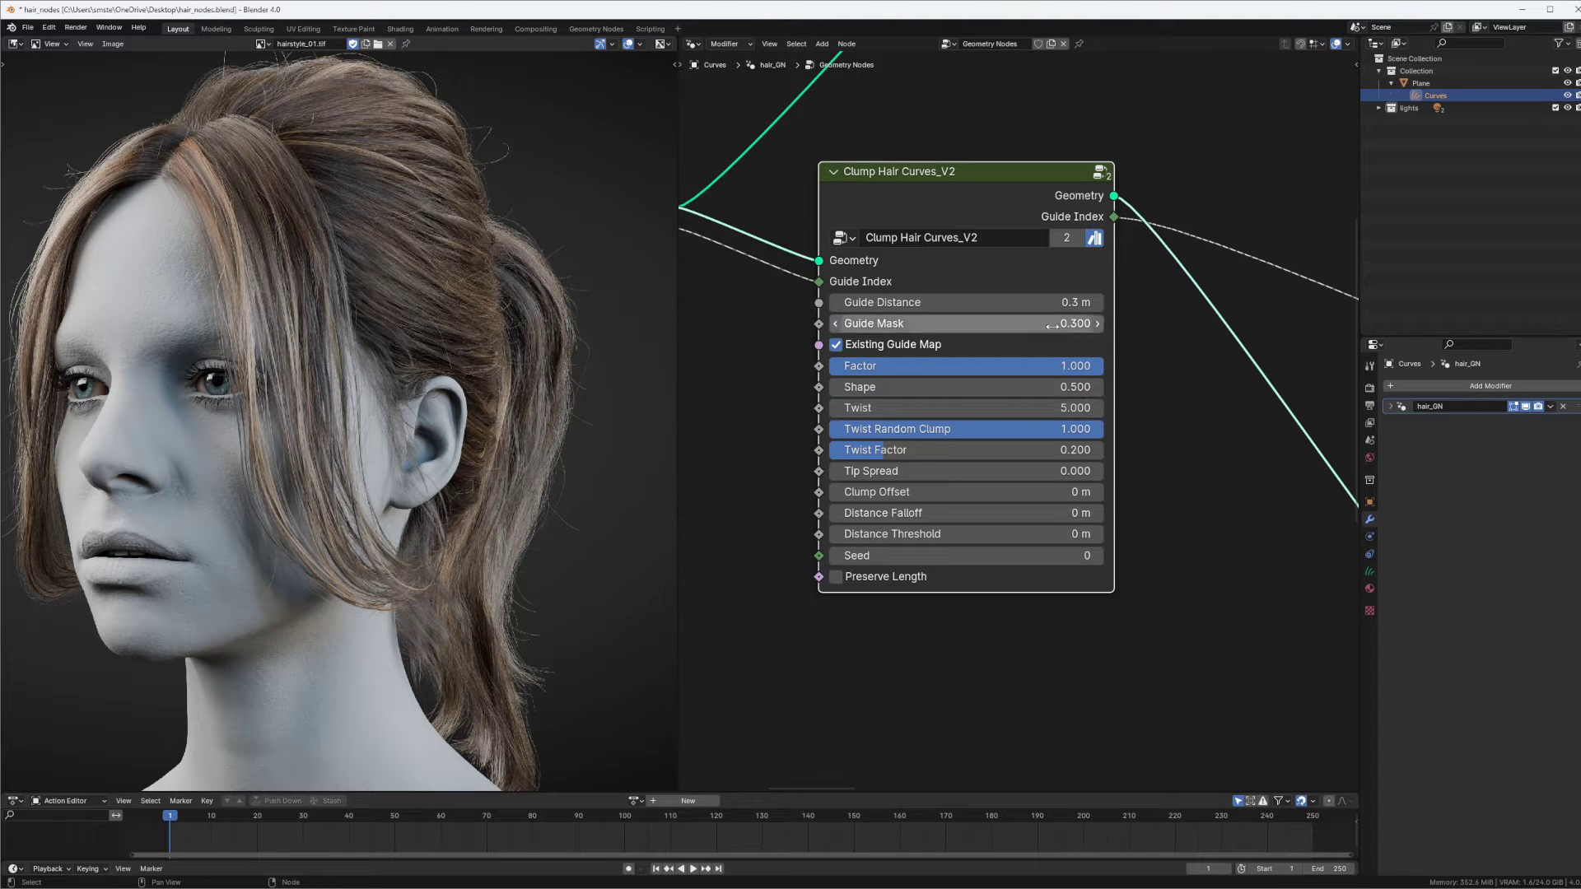
scroll(1064, 323, down, 2)
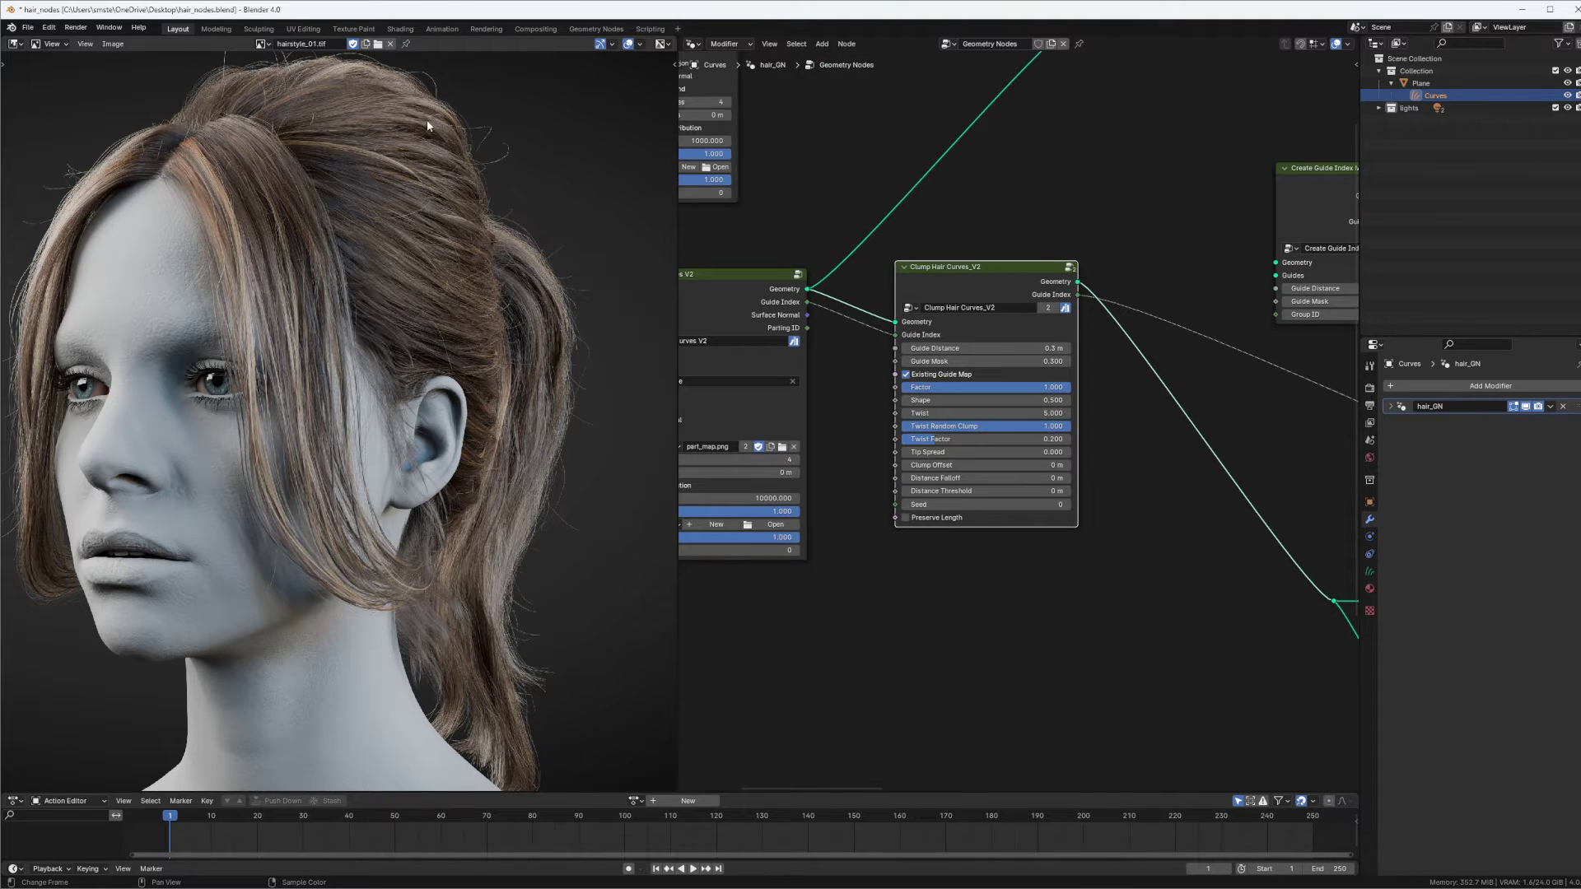
Reposition the Create Guide Index Map V2 node slightly and view its inputs and outputs.
middle_drag(1335, 178, 966, 227)
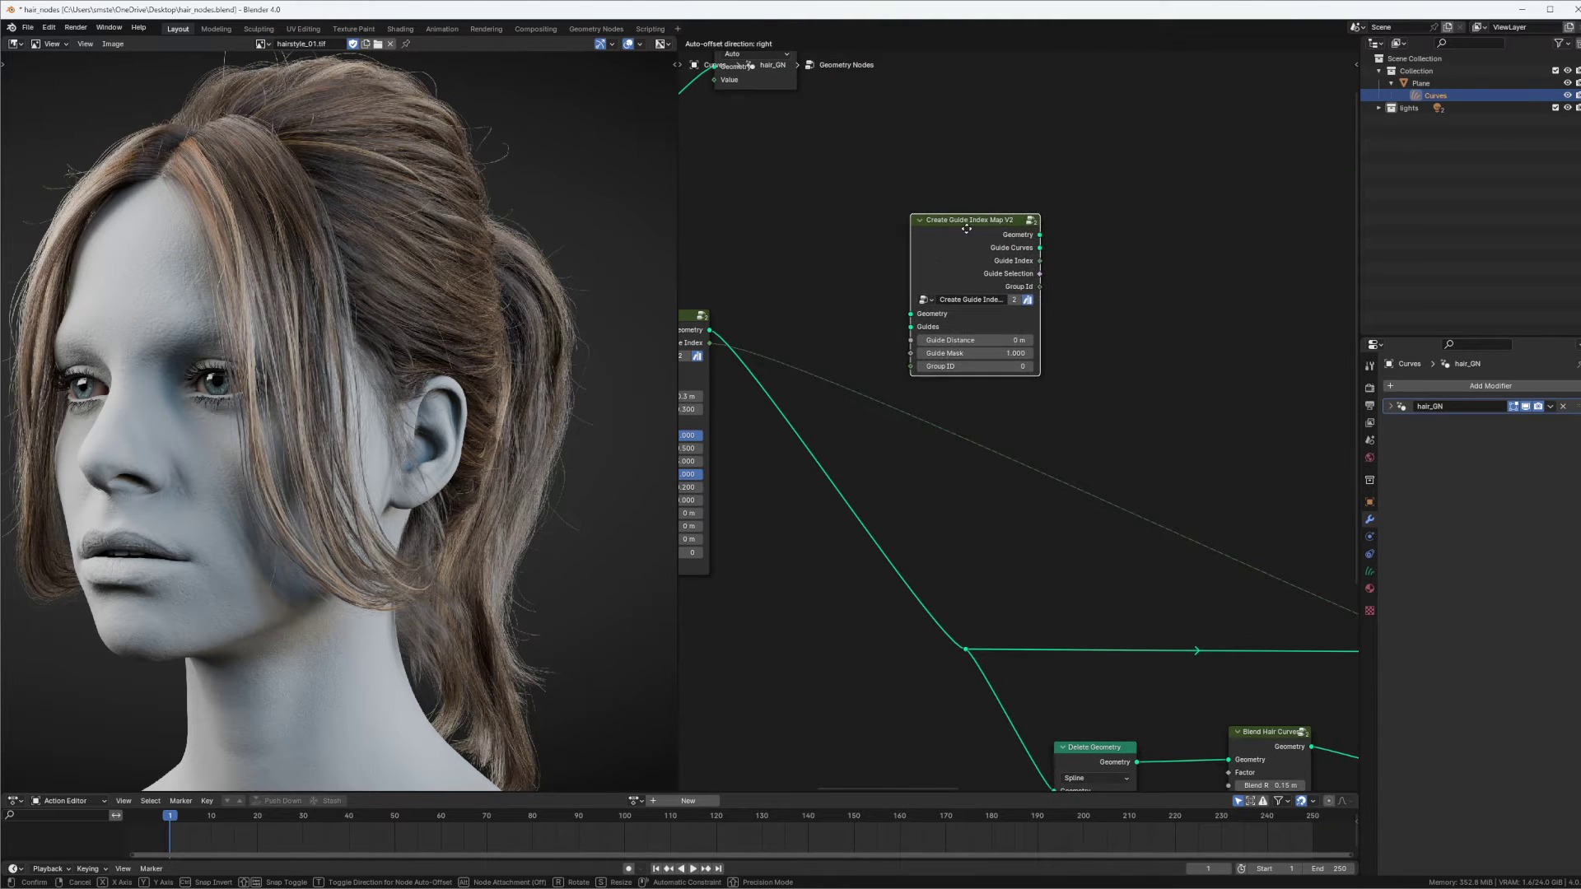
scroll(950, 189, up, 1)
drag(950, 190, 976, 208)
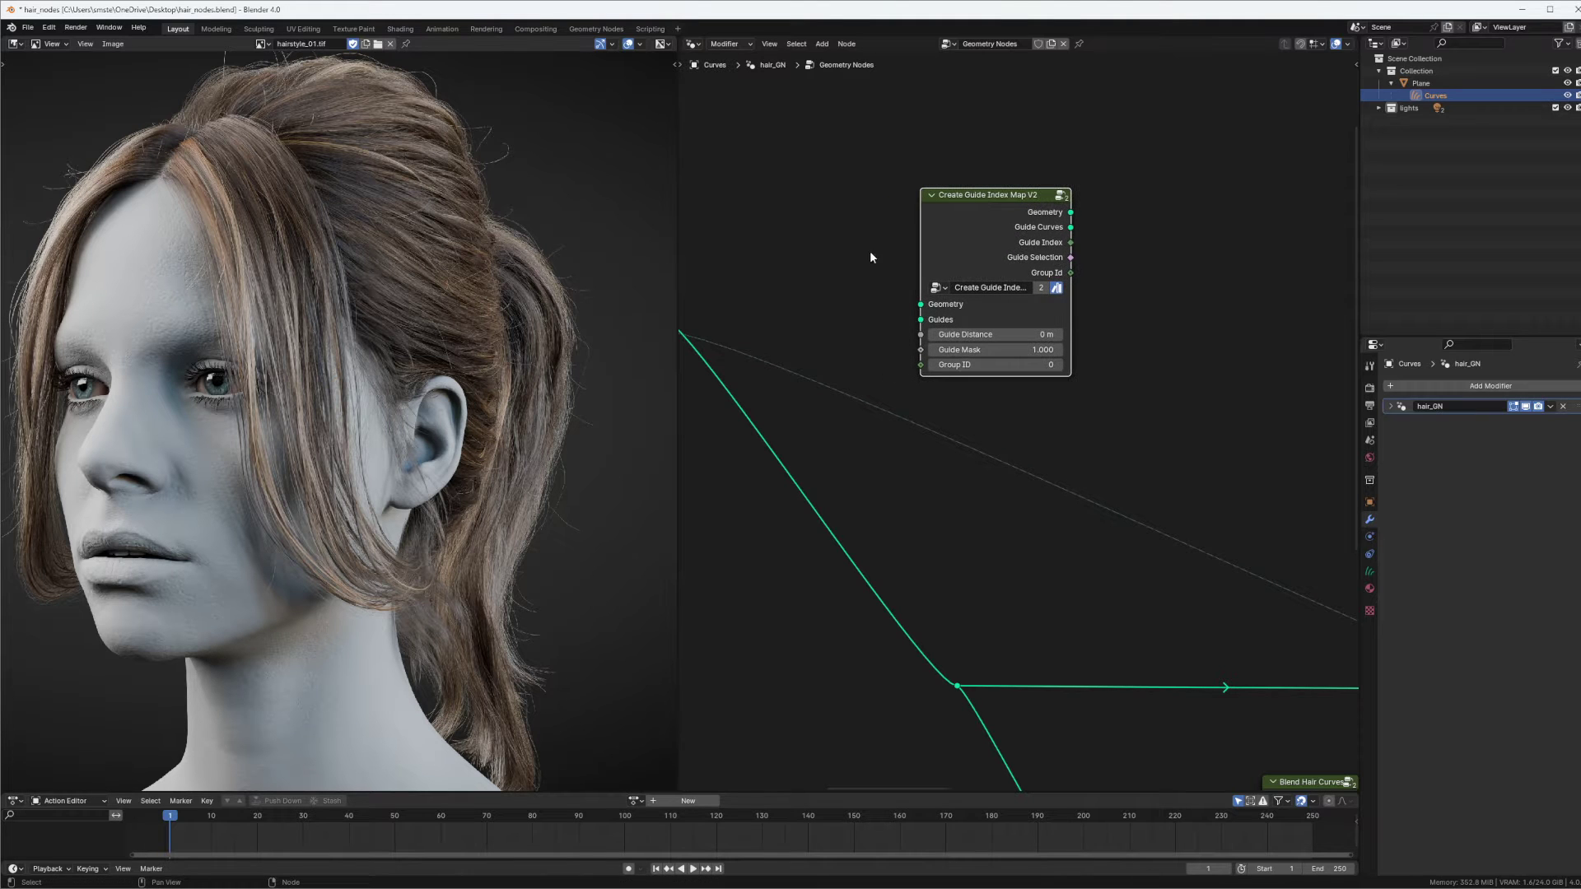
scroll(871, 256, up, 1)
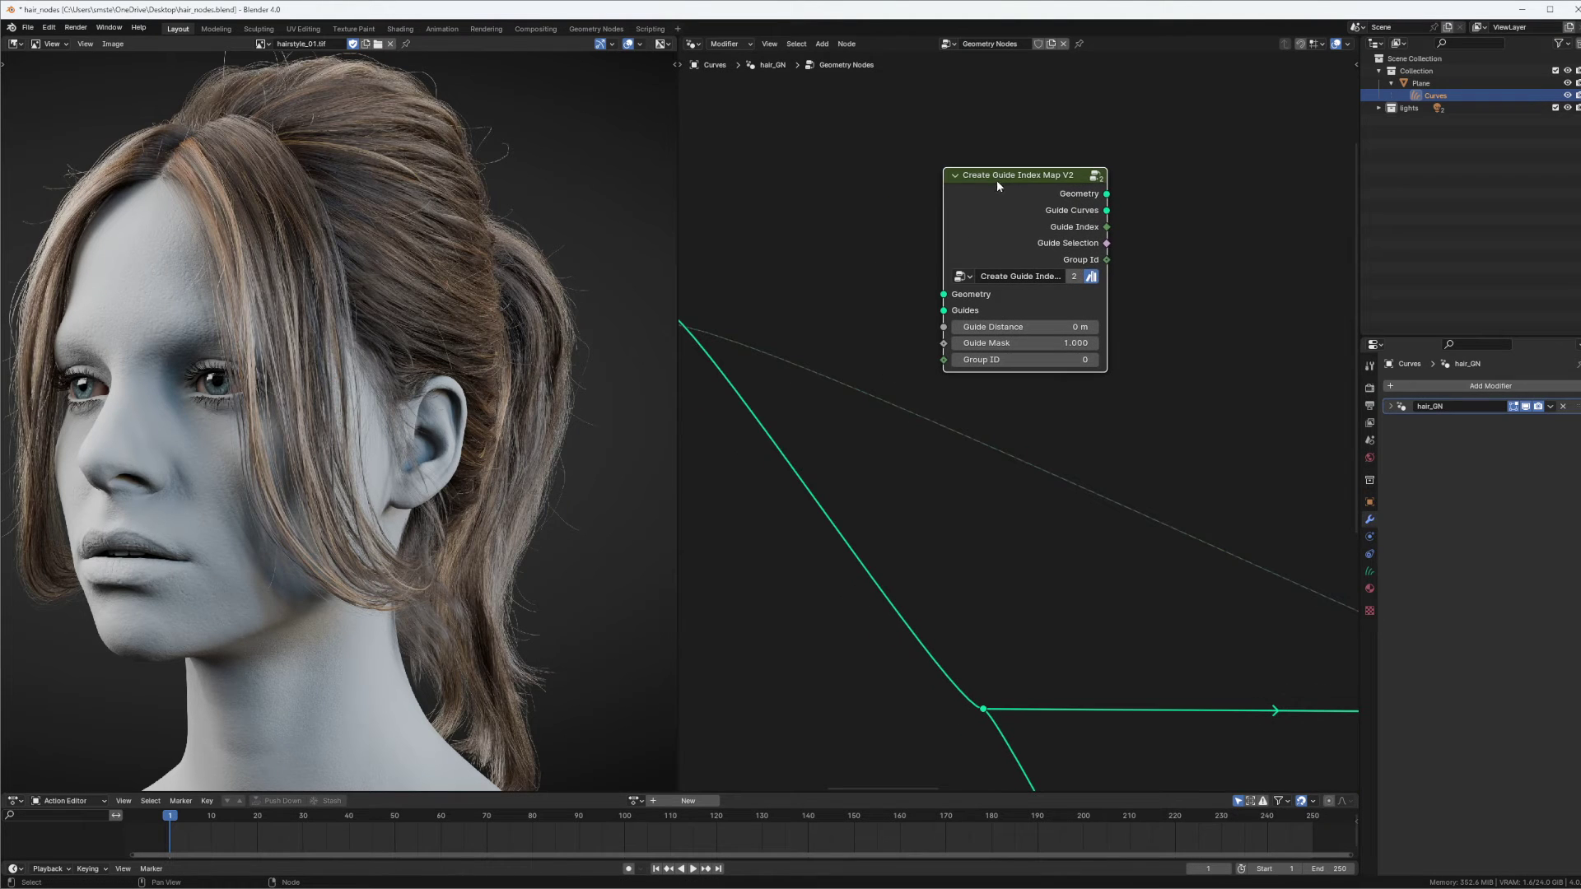
Move the original Interpolate Hair Curves node slightly higher above the V2 node and recheck the hairstyle image.
scroll(759, 368, down, 4)
middle_drag(759, 368, 1019, 382)
scroll(976, 390, up, 3)
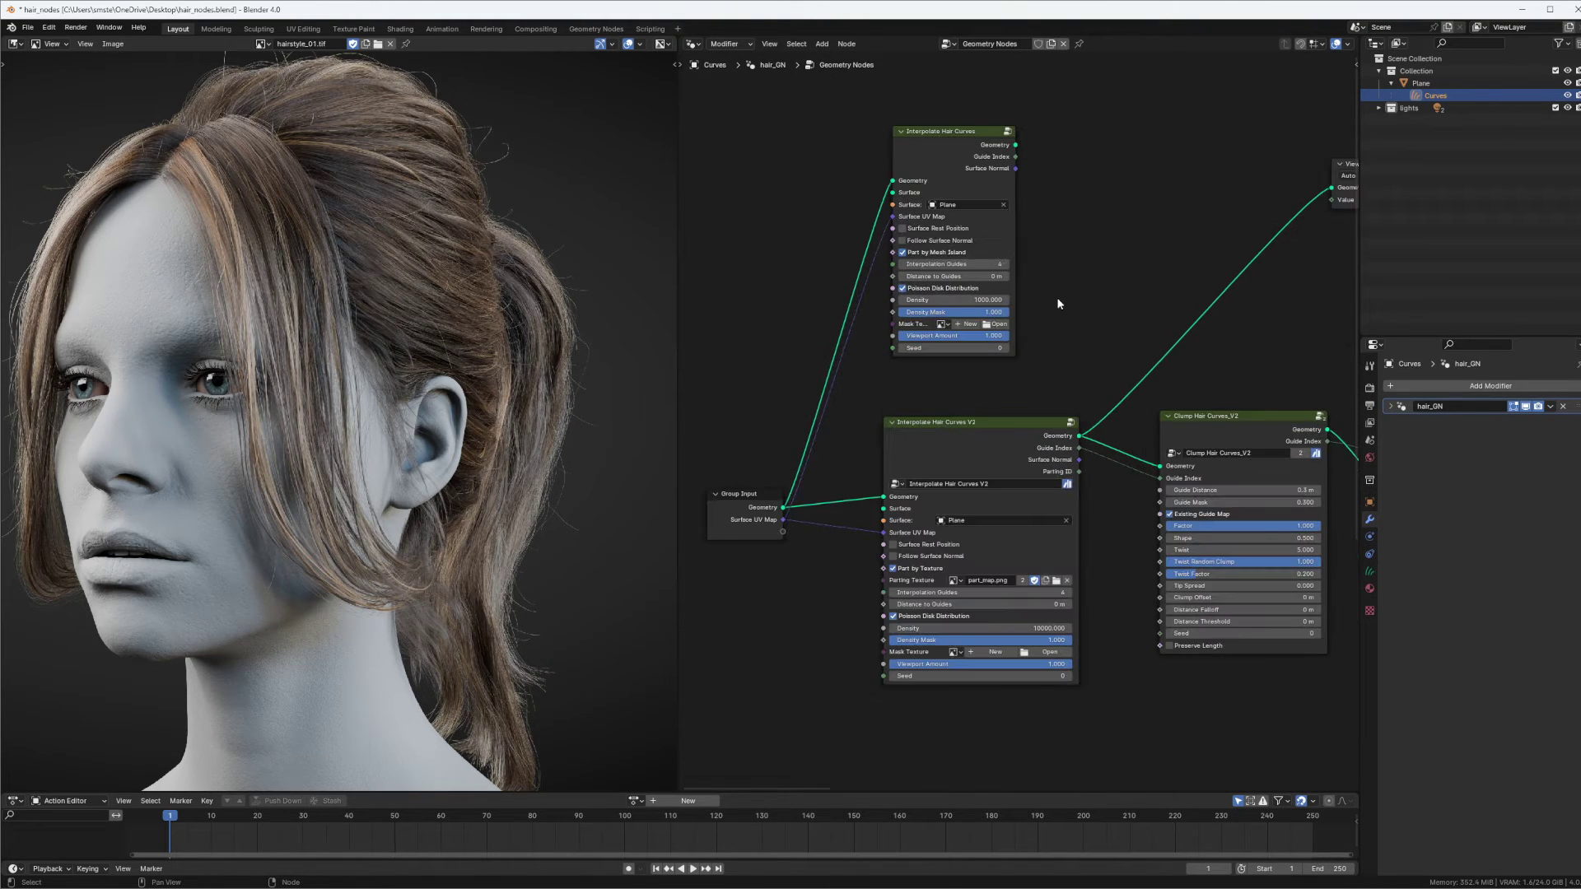
middle_drag(1058, 304, 1085, 352)
scroll(1085, 255, up, 1)
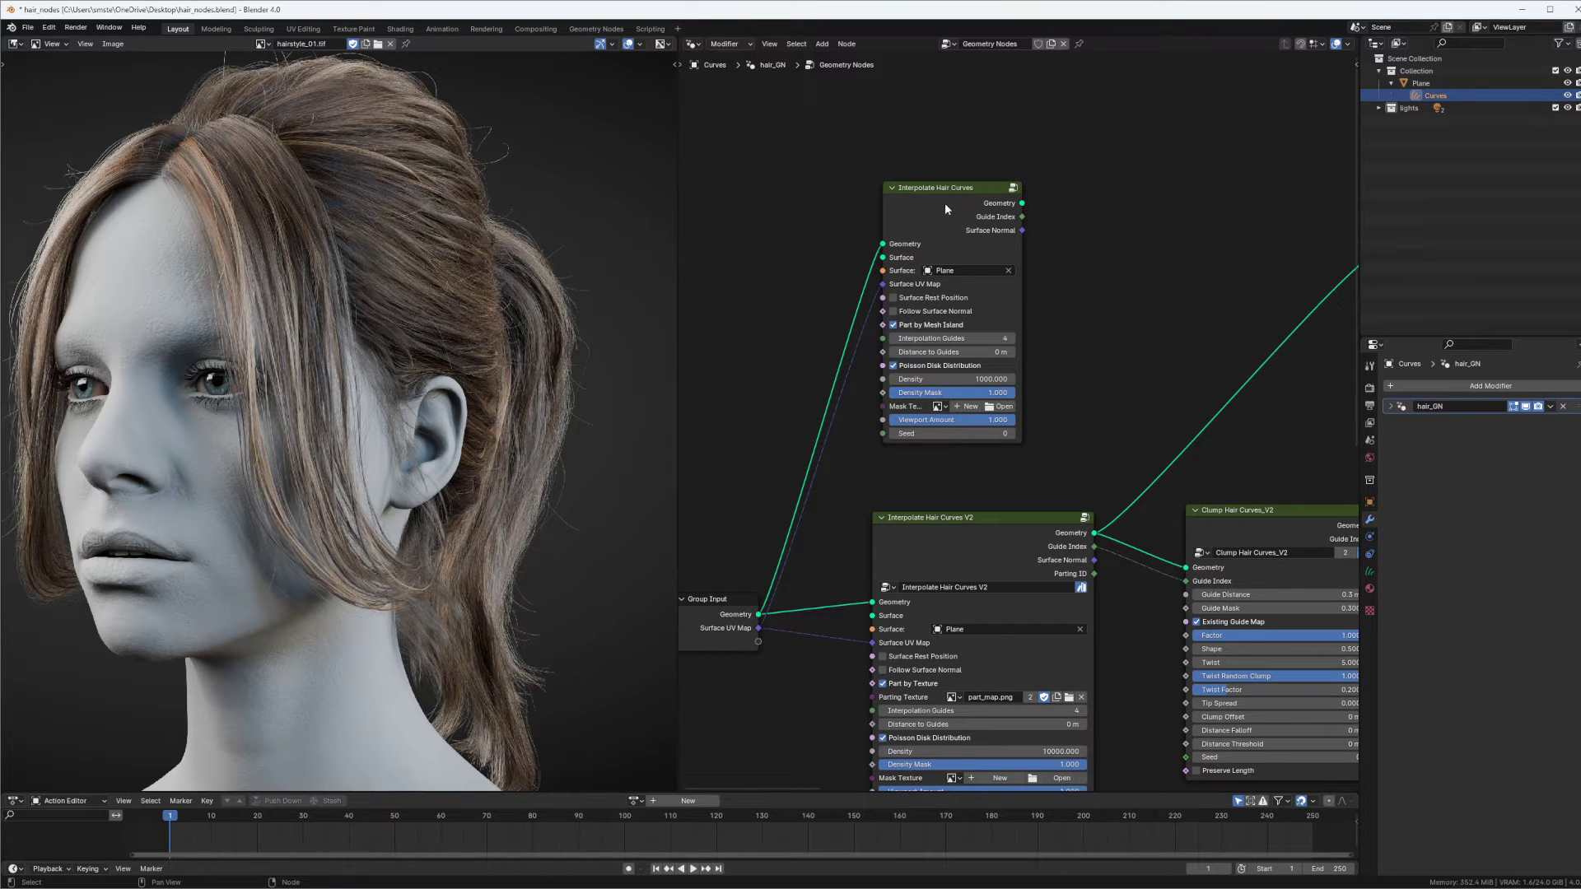
drag(945, 198, 948, 186)
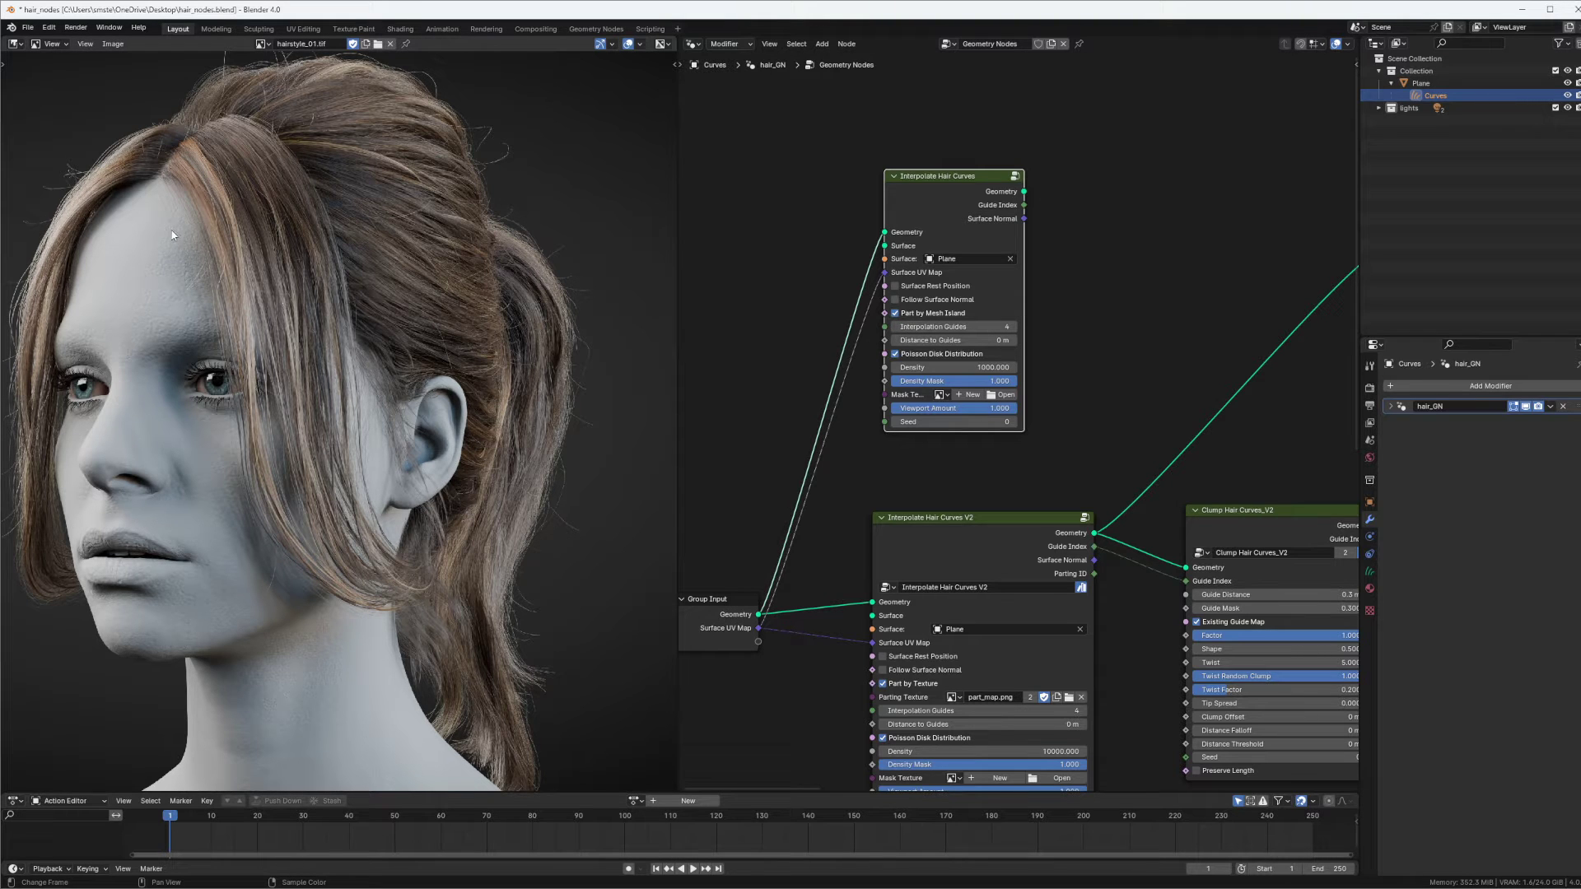
middle_drag(230, 285, 297, 316)
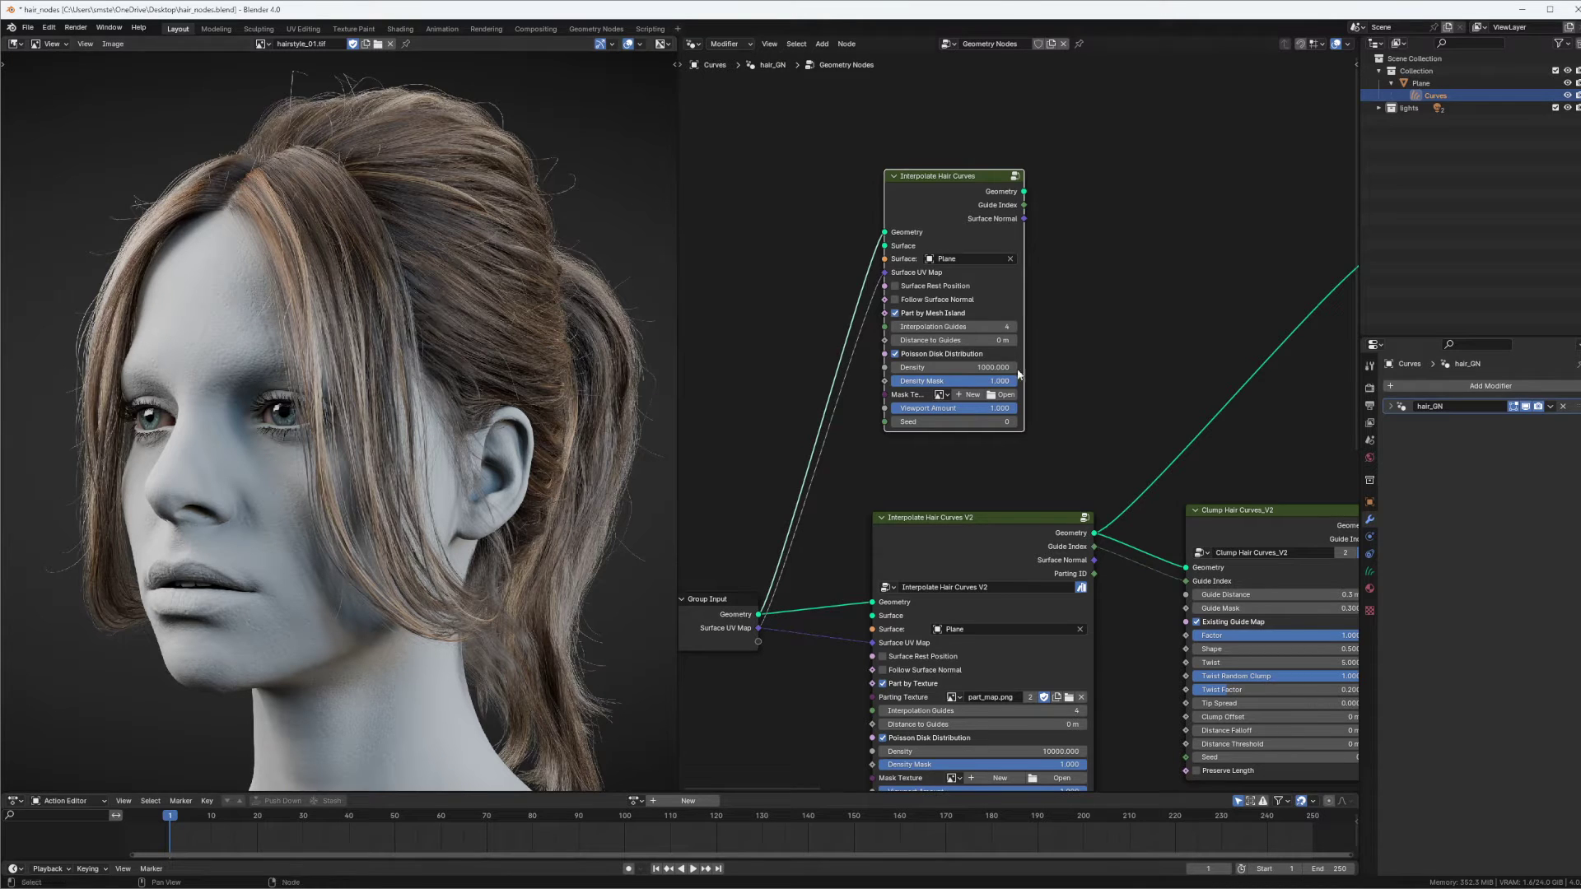
Change the image editor to a 3D viewport and preview the Interpolate Hair Curves V2 output through the Viewer node.
middle_drag(1003, 352, 1044, 324)
click(15, 44)
click(42, 79)
middle_drag(490, 400, 449, 311)
middle_drag(1097, 501, 1093, 374)
ctrl+shift+click(1093, 374)
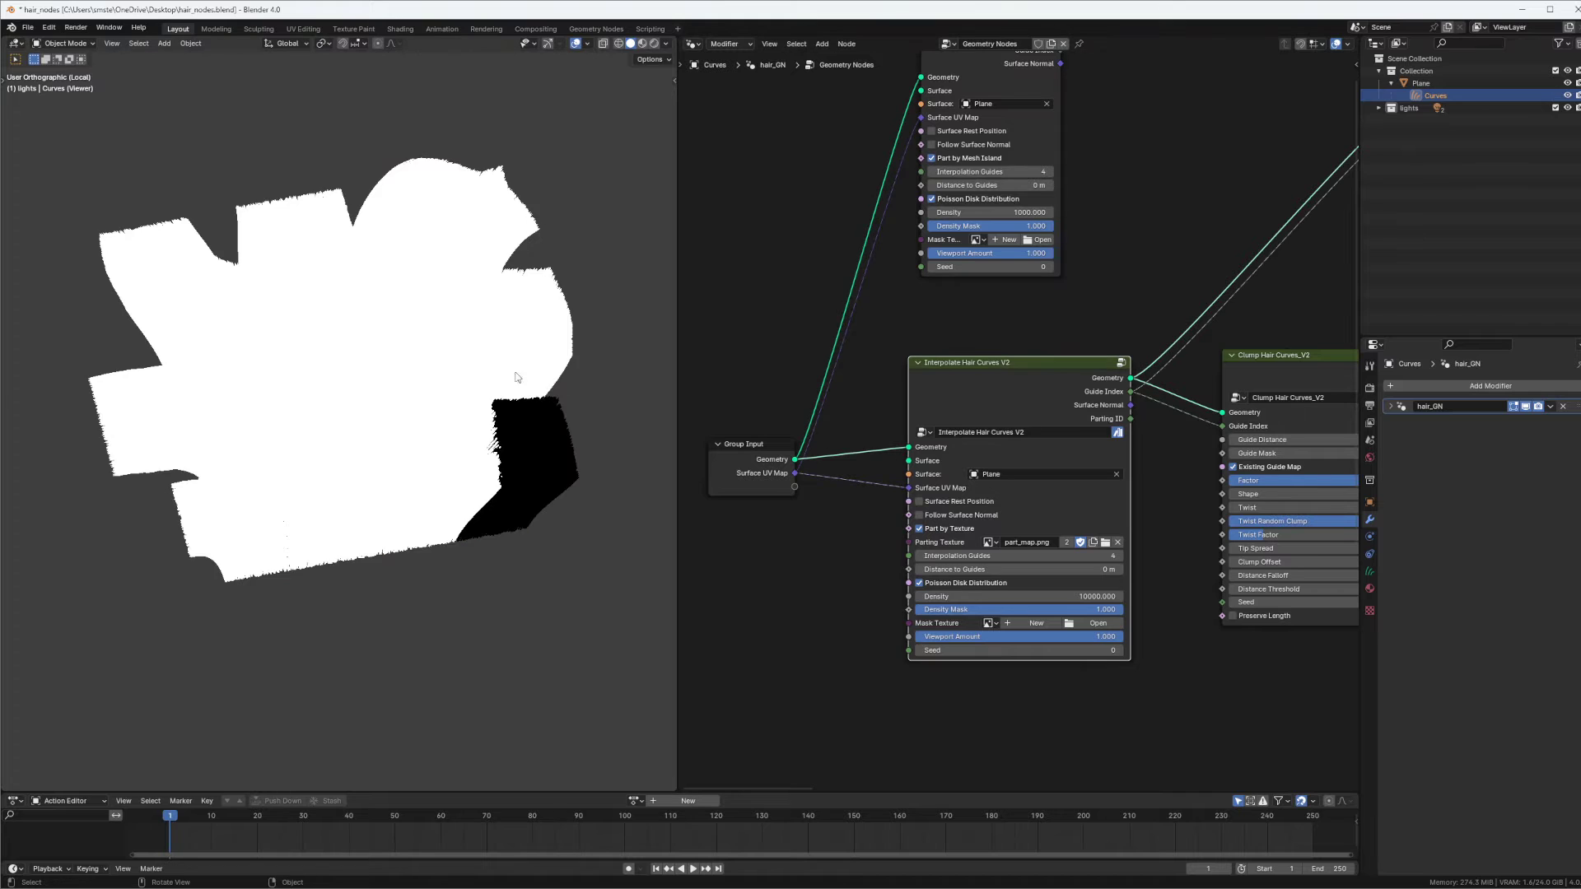
Disconnect the Guide Index link from the Viewer node's Value input and view the hair from an angle.
middle_drag(1262, 300, 1121, 315)
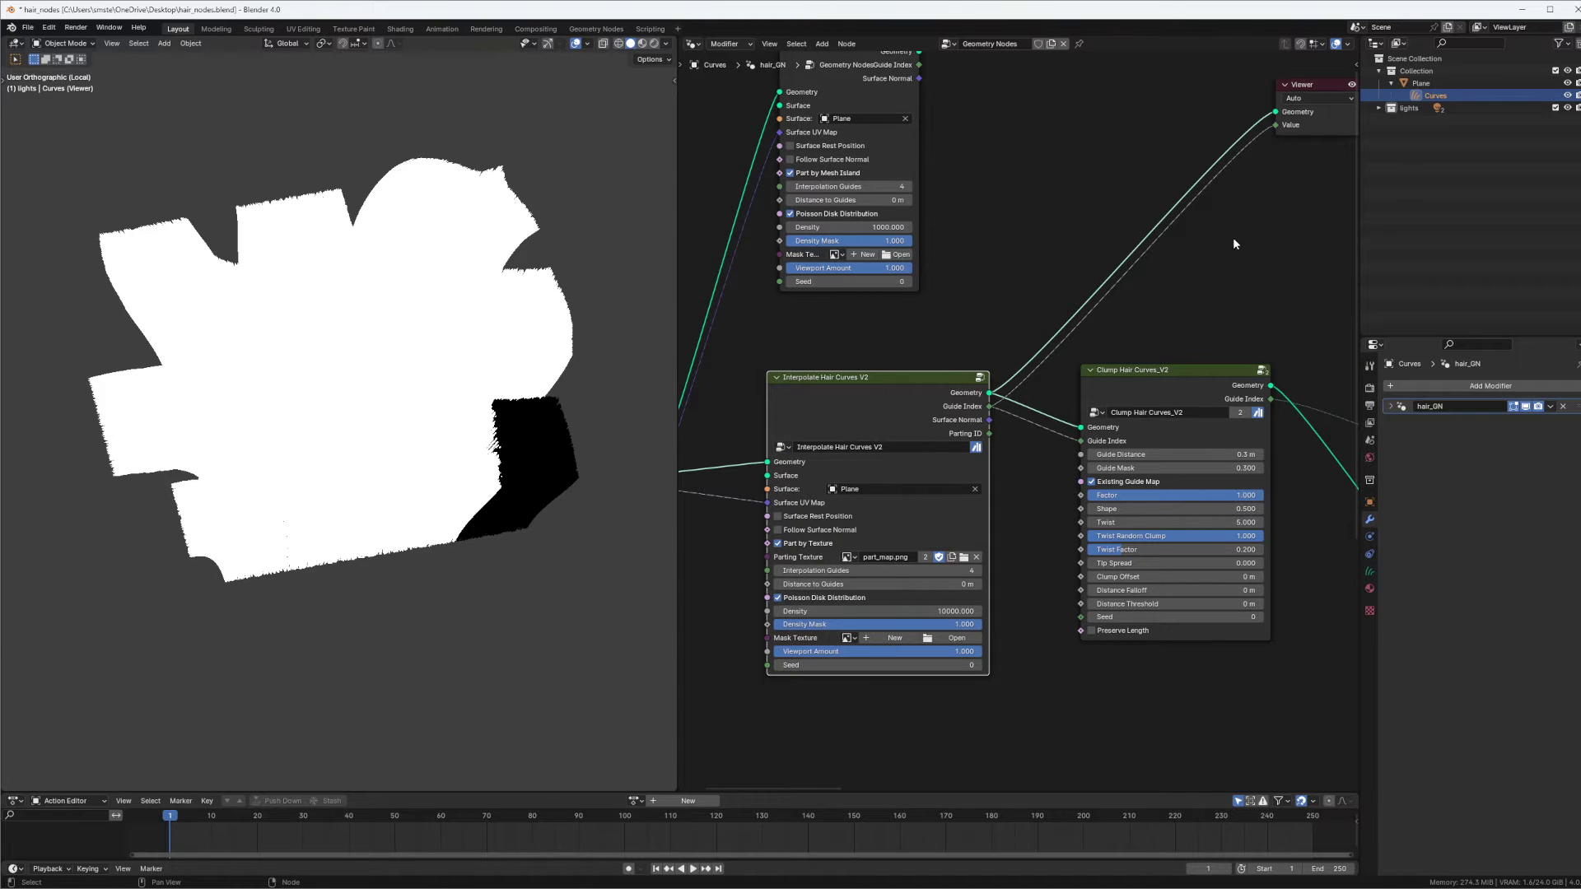
drag(1276, 126, 1224, 280)
middle_drag(535, 412, 512, 389)
middle_drag(428, 437, 461, 402)
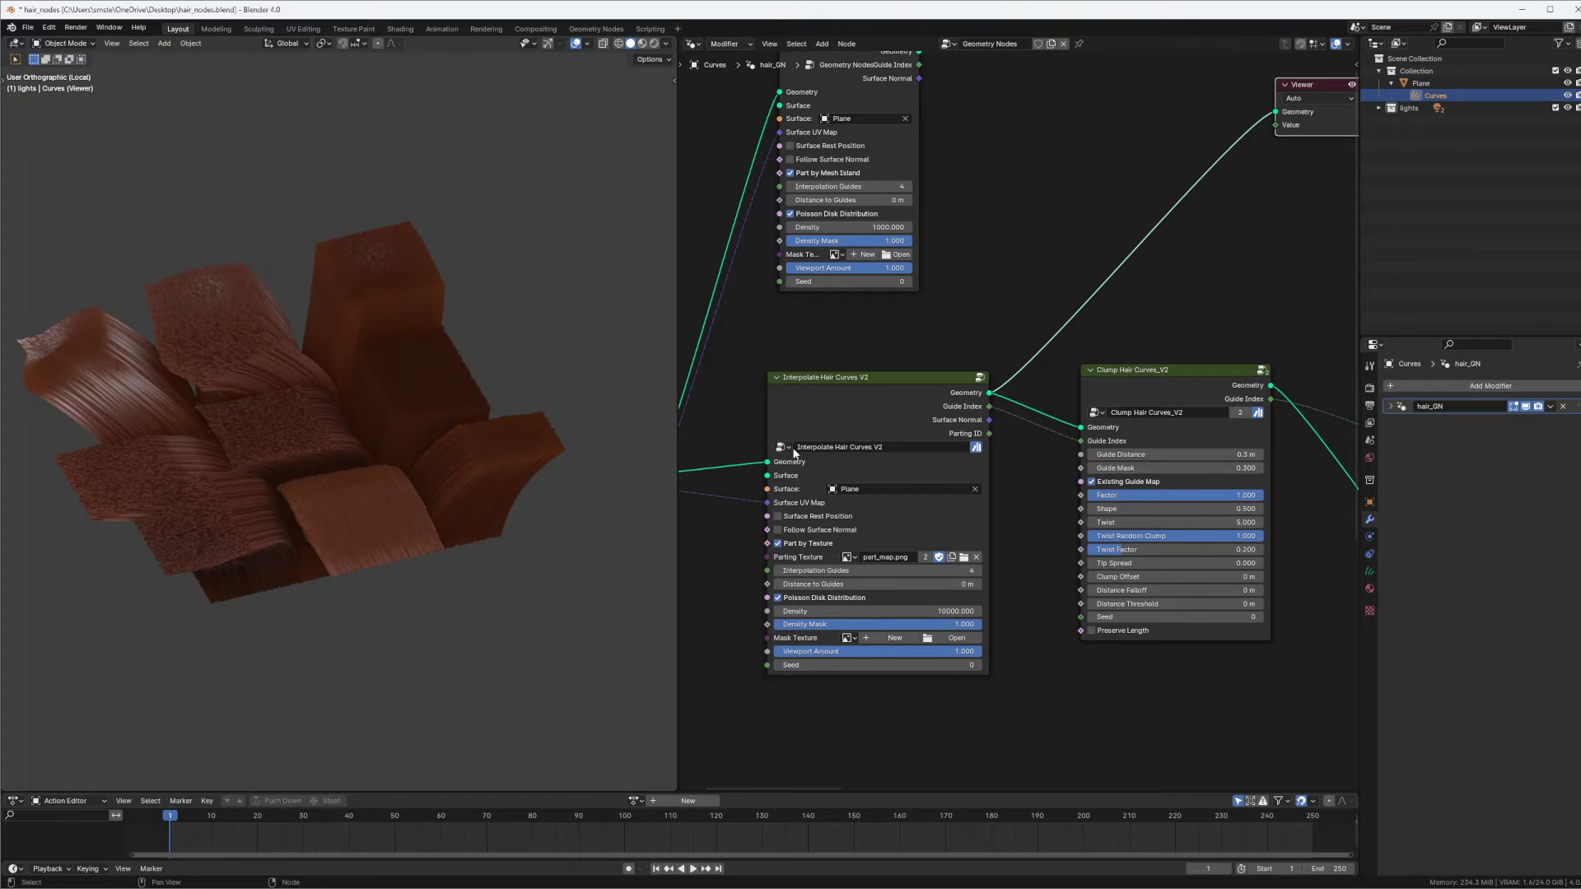
Turn Part by Texture off and on again in the Interpolate Hair Curves V2 node to compare the hair.
middle_drag(780, 549, 879, 489)
click(877, 484)
middle_drag(378, 412, 461, 437)
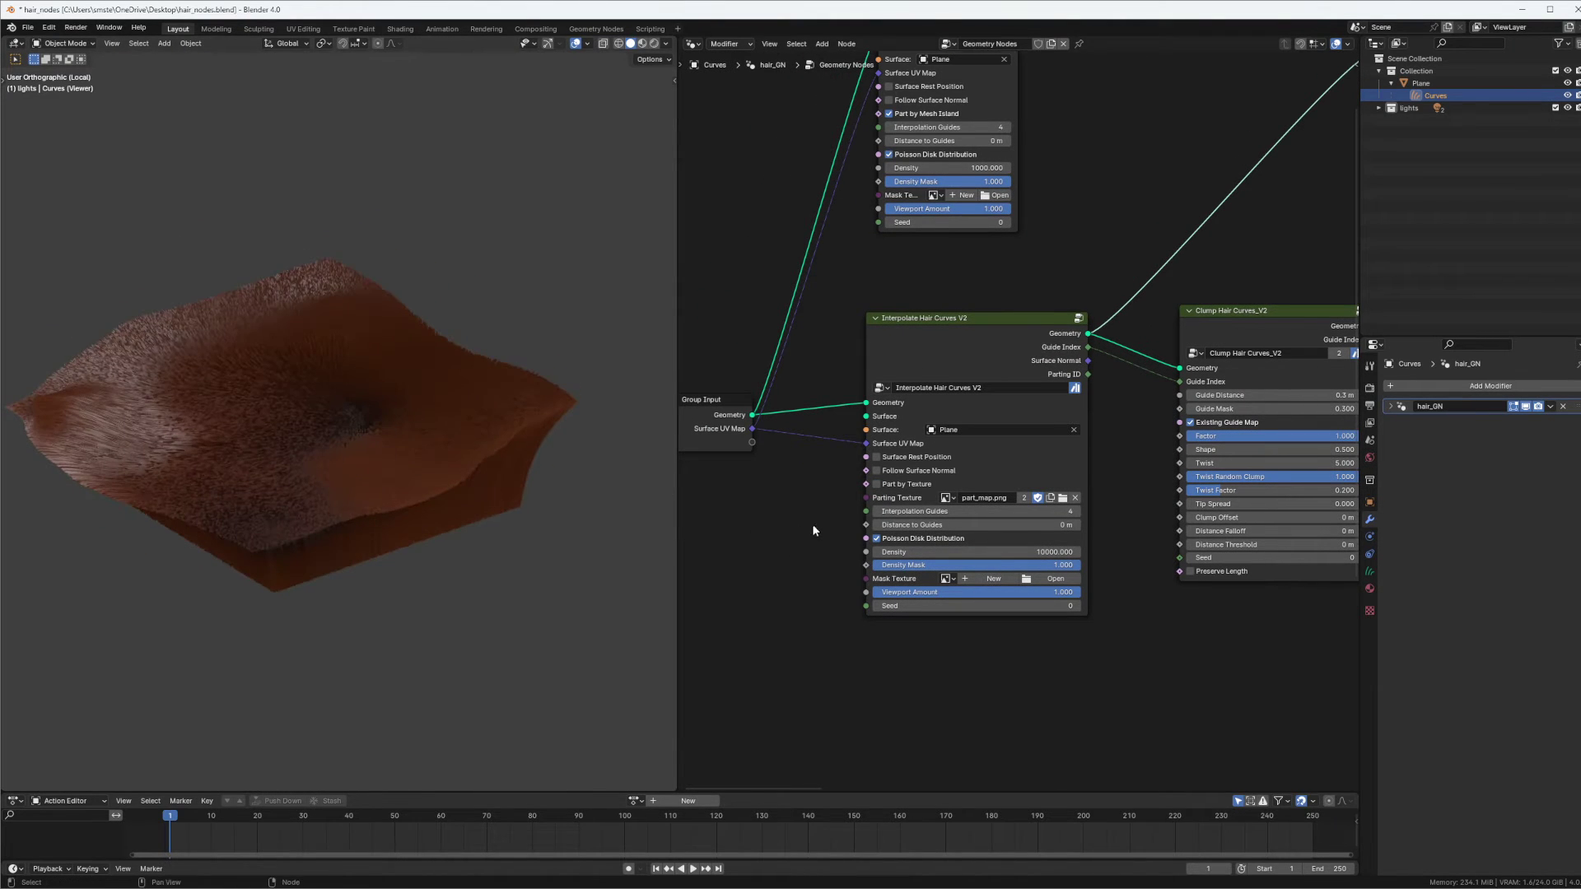
middle_drag(811, 523, 826, 506)
click(892, 468)
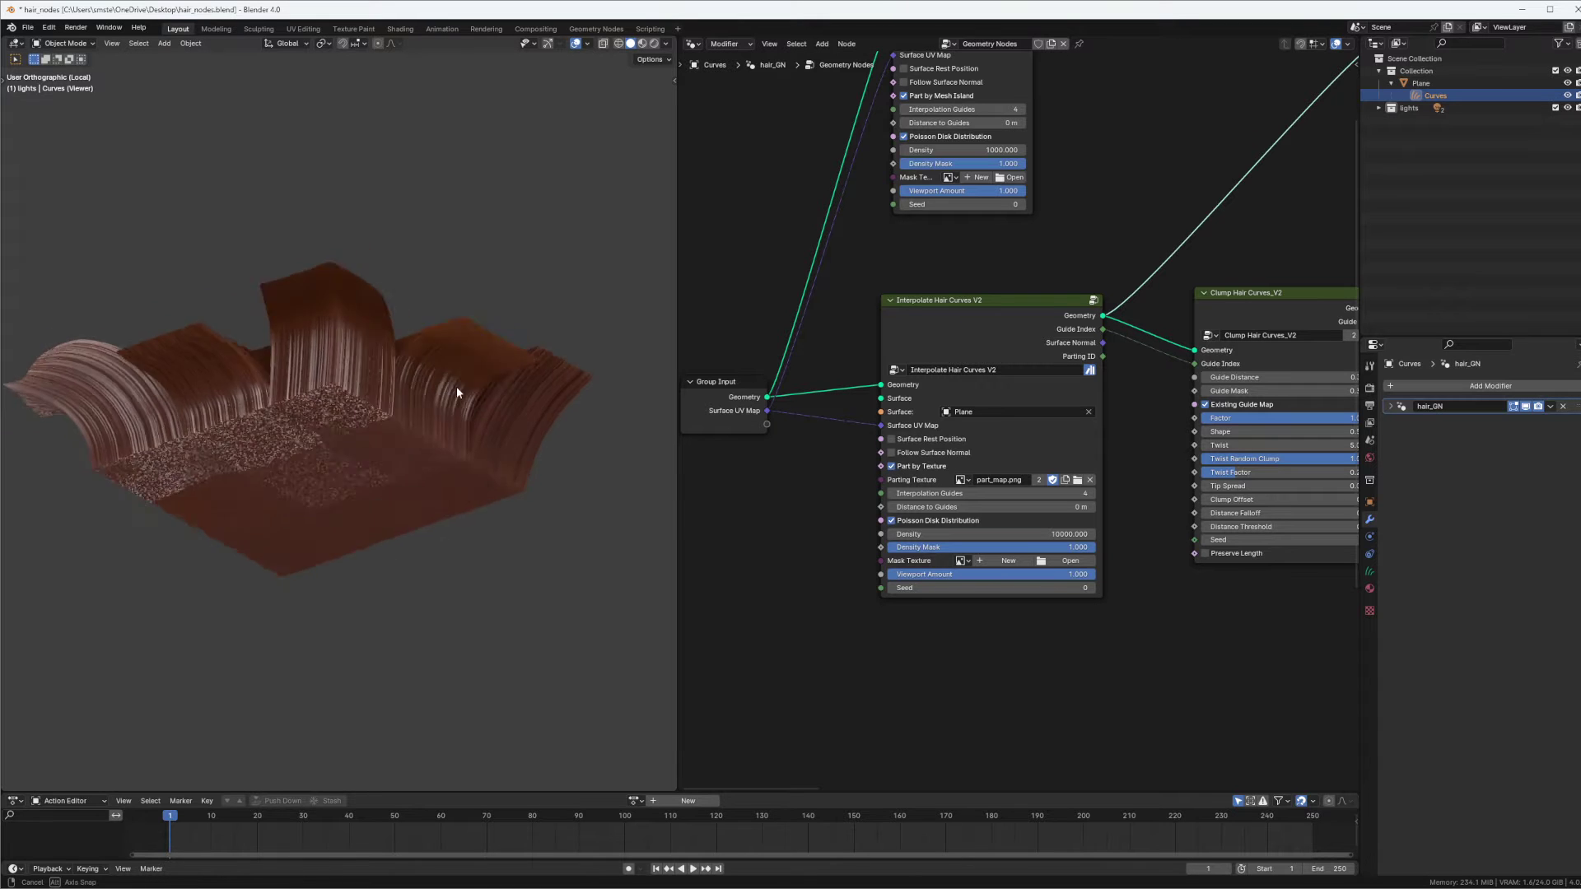
Exit local view and examine the color-mapped plane beneath the hair and how the strands part along its regions.
key(KP_Divide)
middle_drag(440, 455, 467, 364)
scroll(410, 257, up, 4)
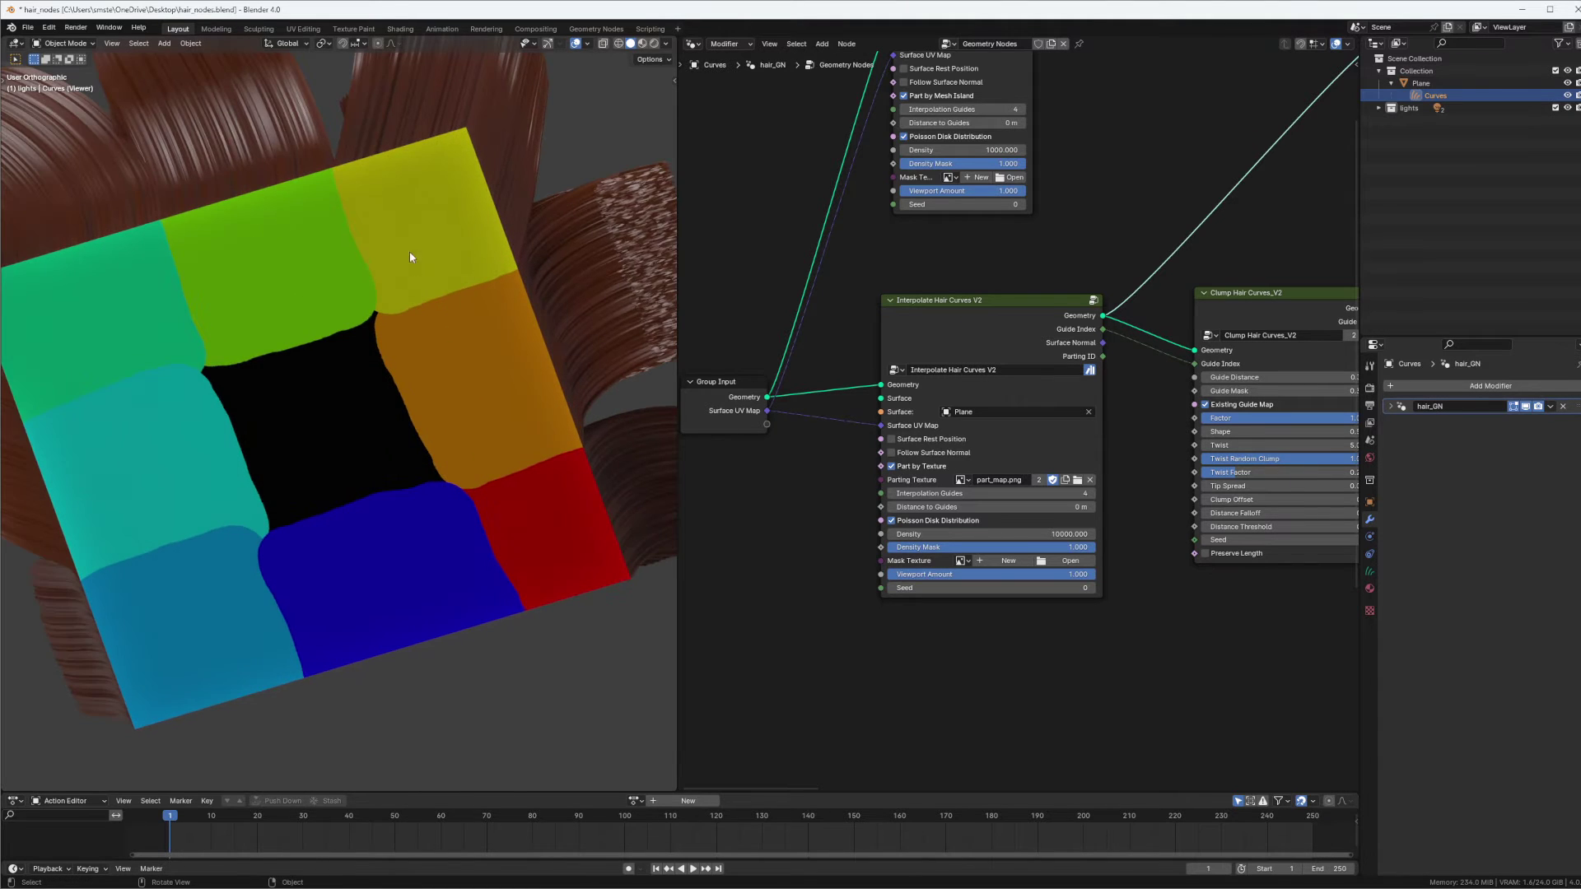
middle_drag(529, 435, 536, 494)
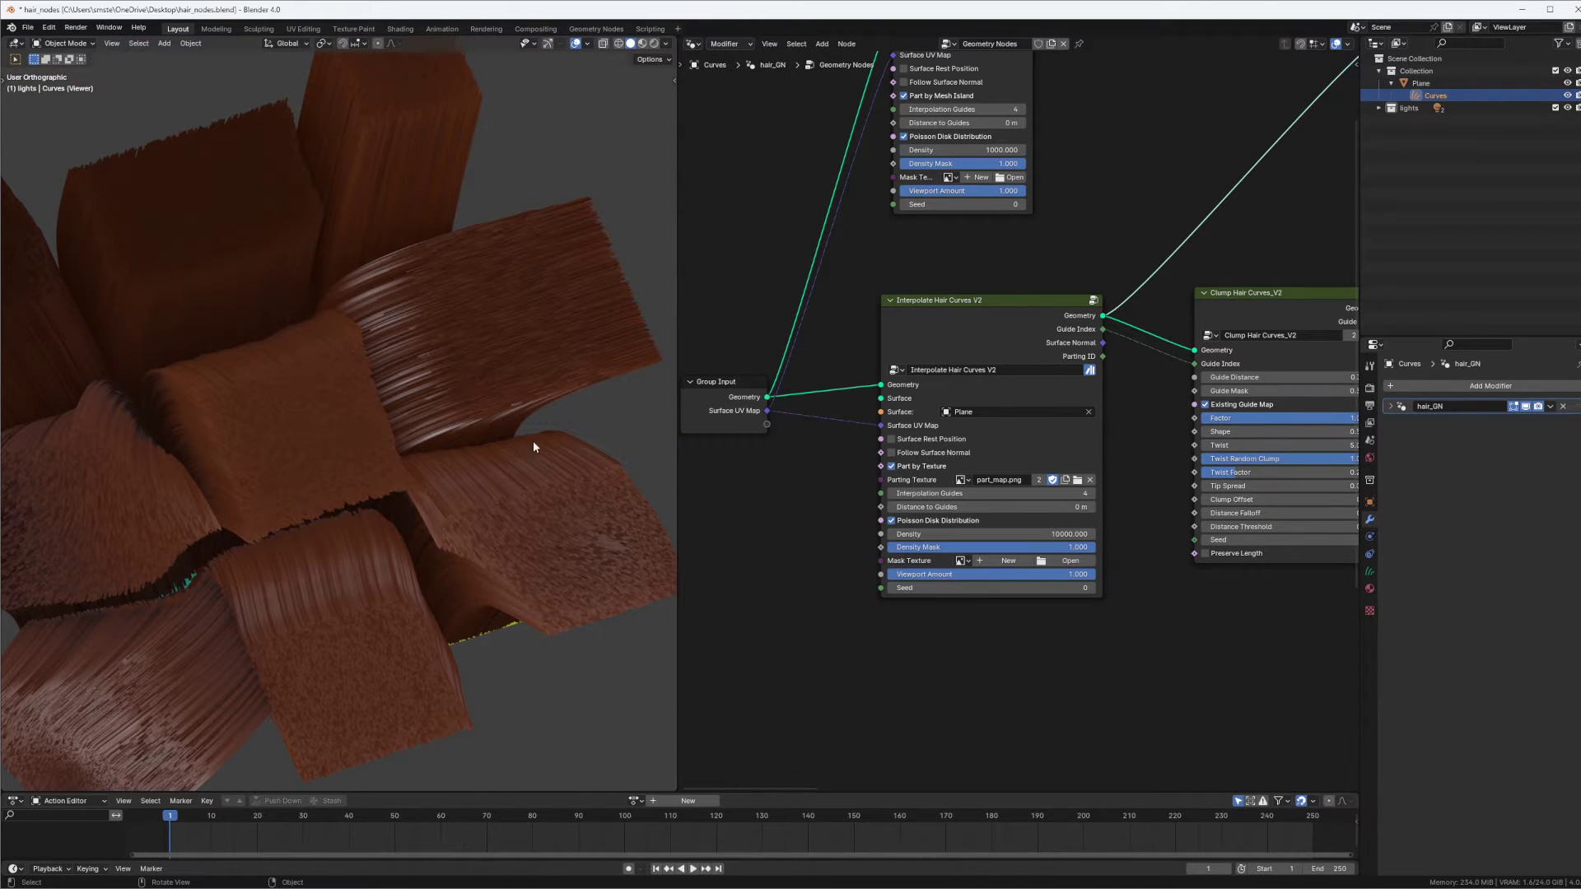
middle_drag(494, 521, 439, 329)
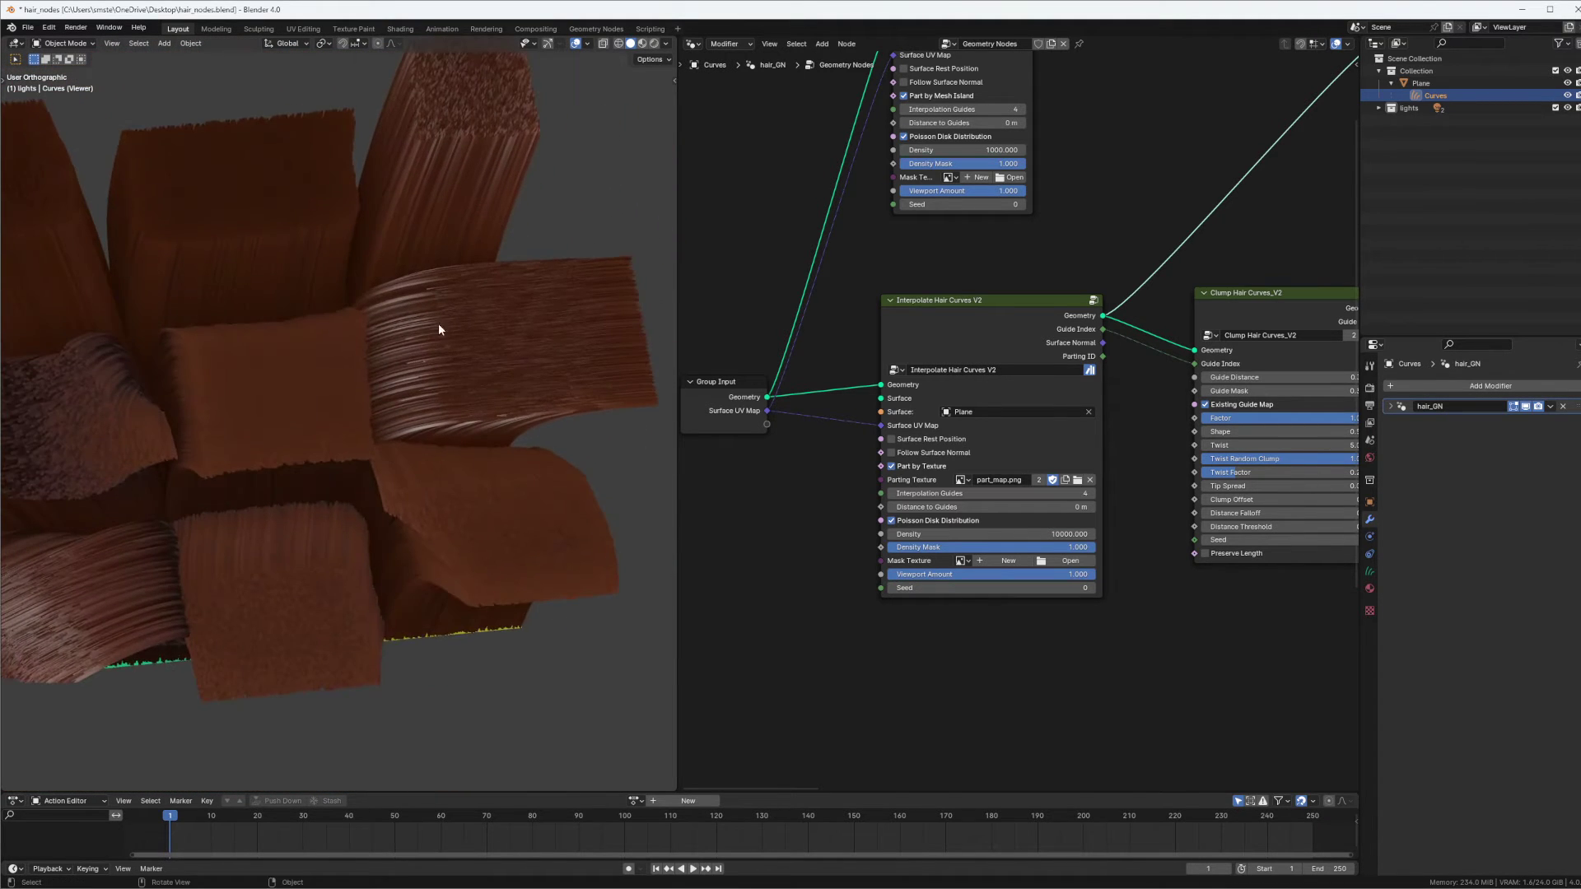
shift+middle_drag(382, 226, 425, 318)
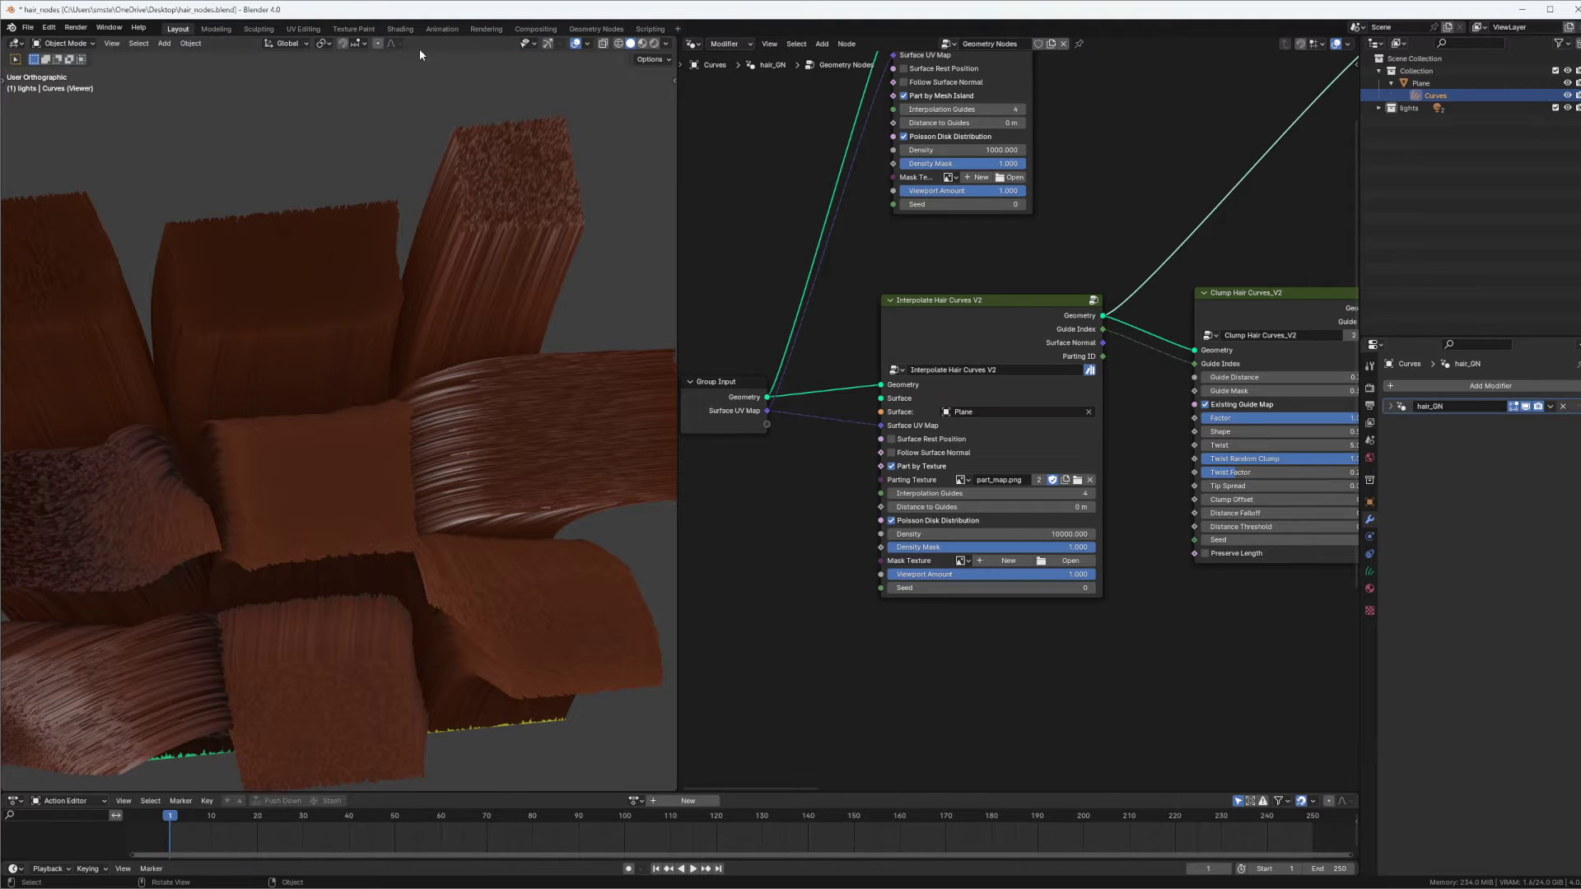
Switch to the Texture Paint workspace and enlarge the part_map.png image editor with its sidebar hidden.
click(352, 28)
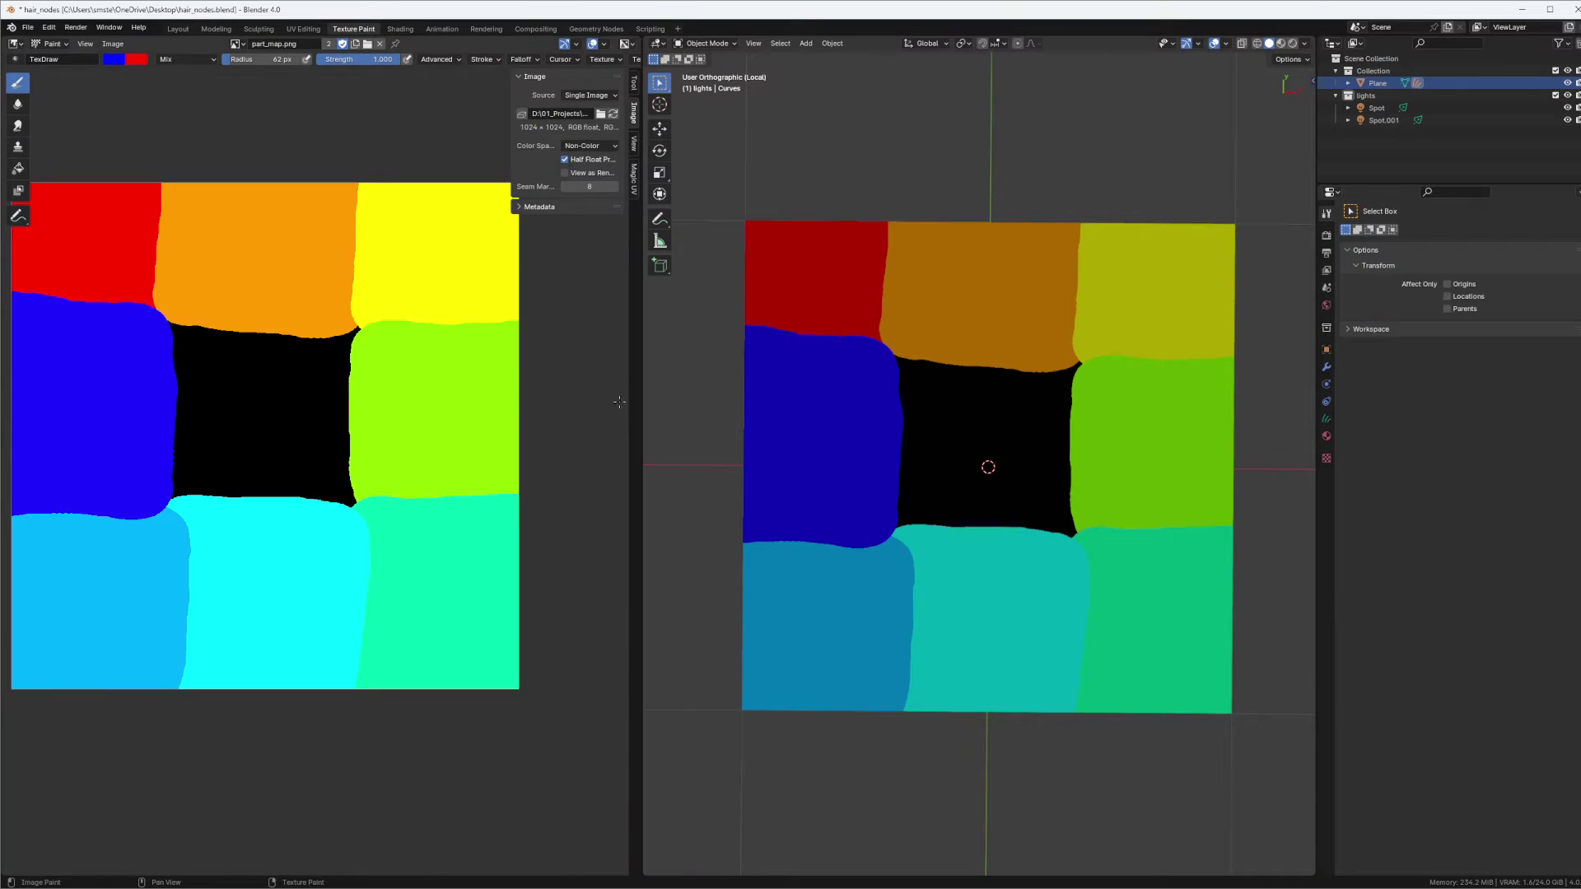
key(n)
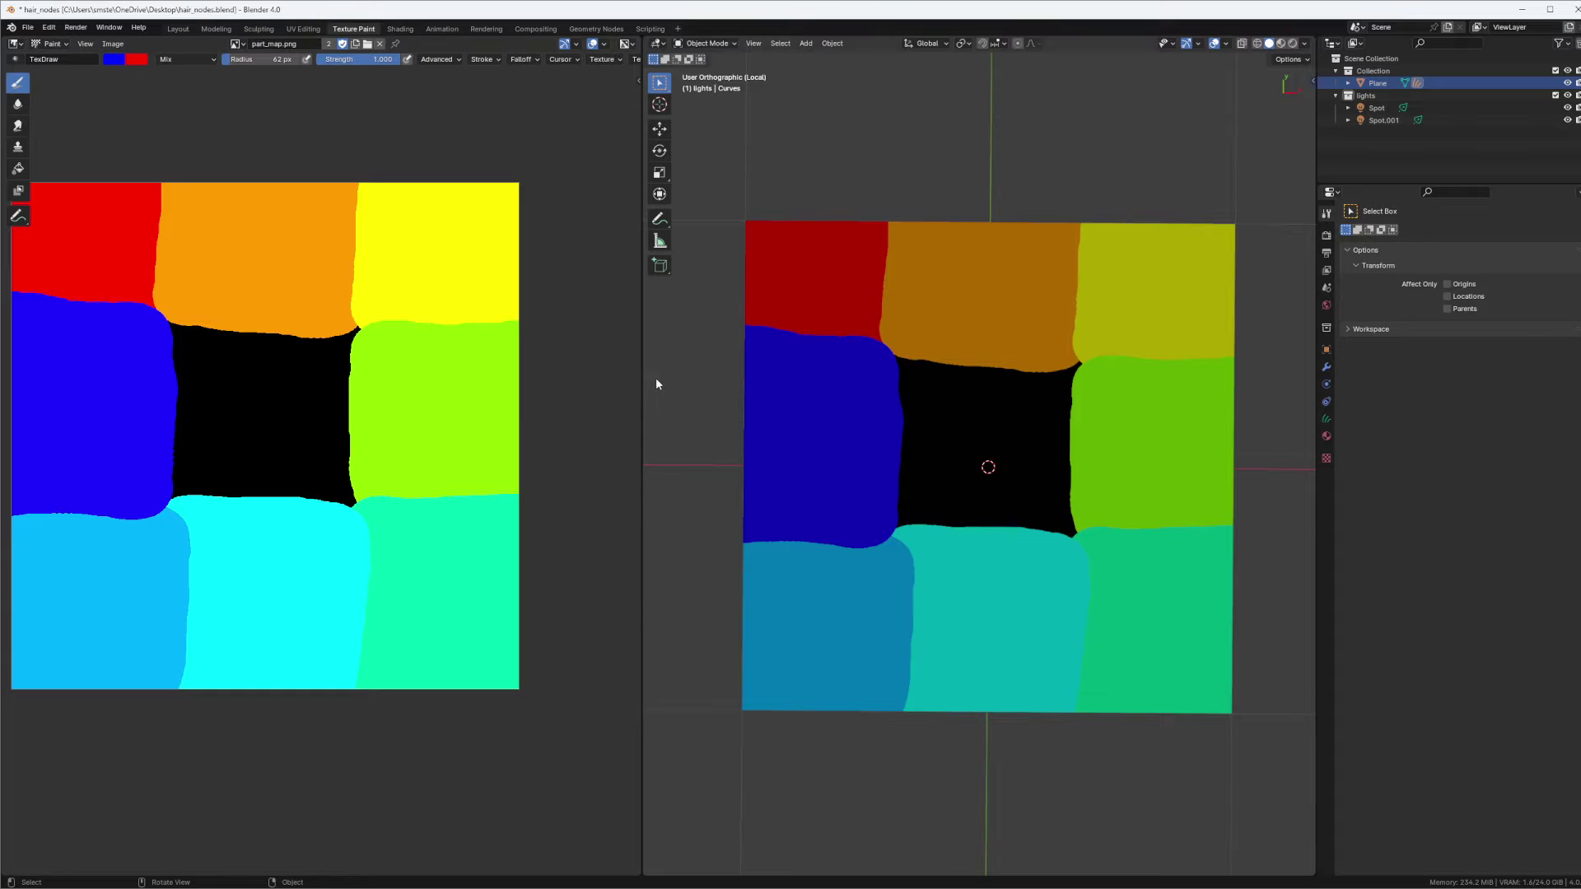
drag(643, 374, 784, 374)
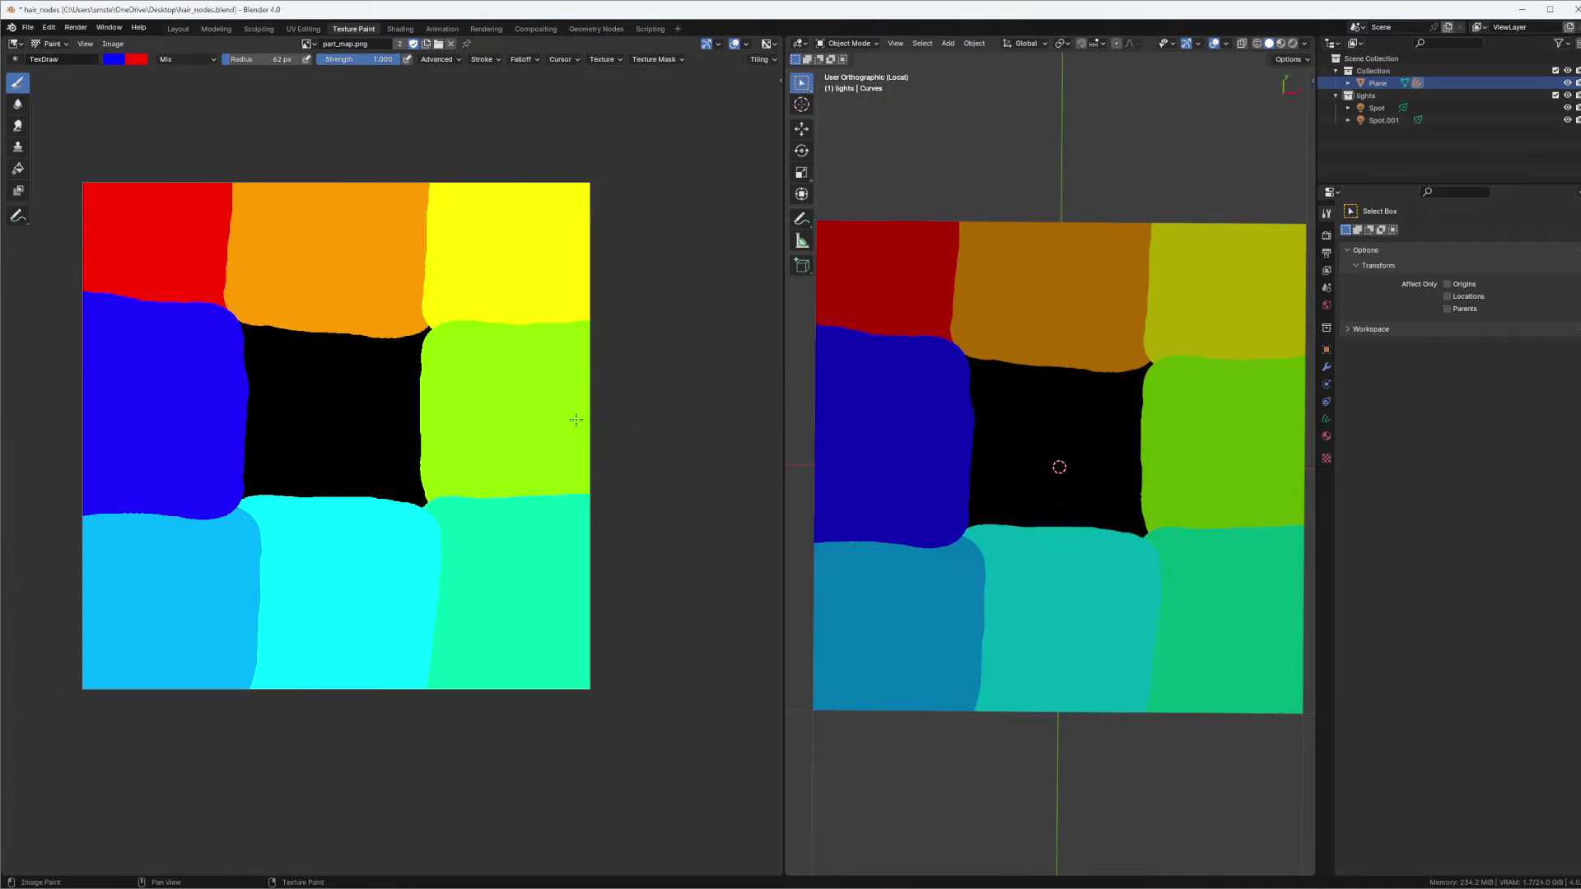
key(Home)
scroll(564, 439, up, 8)
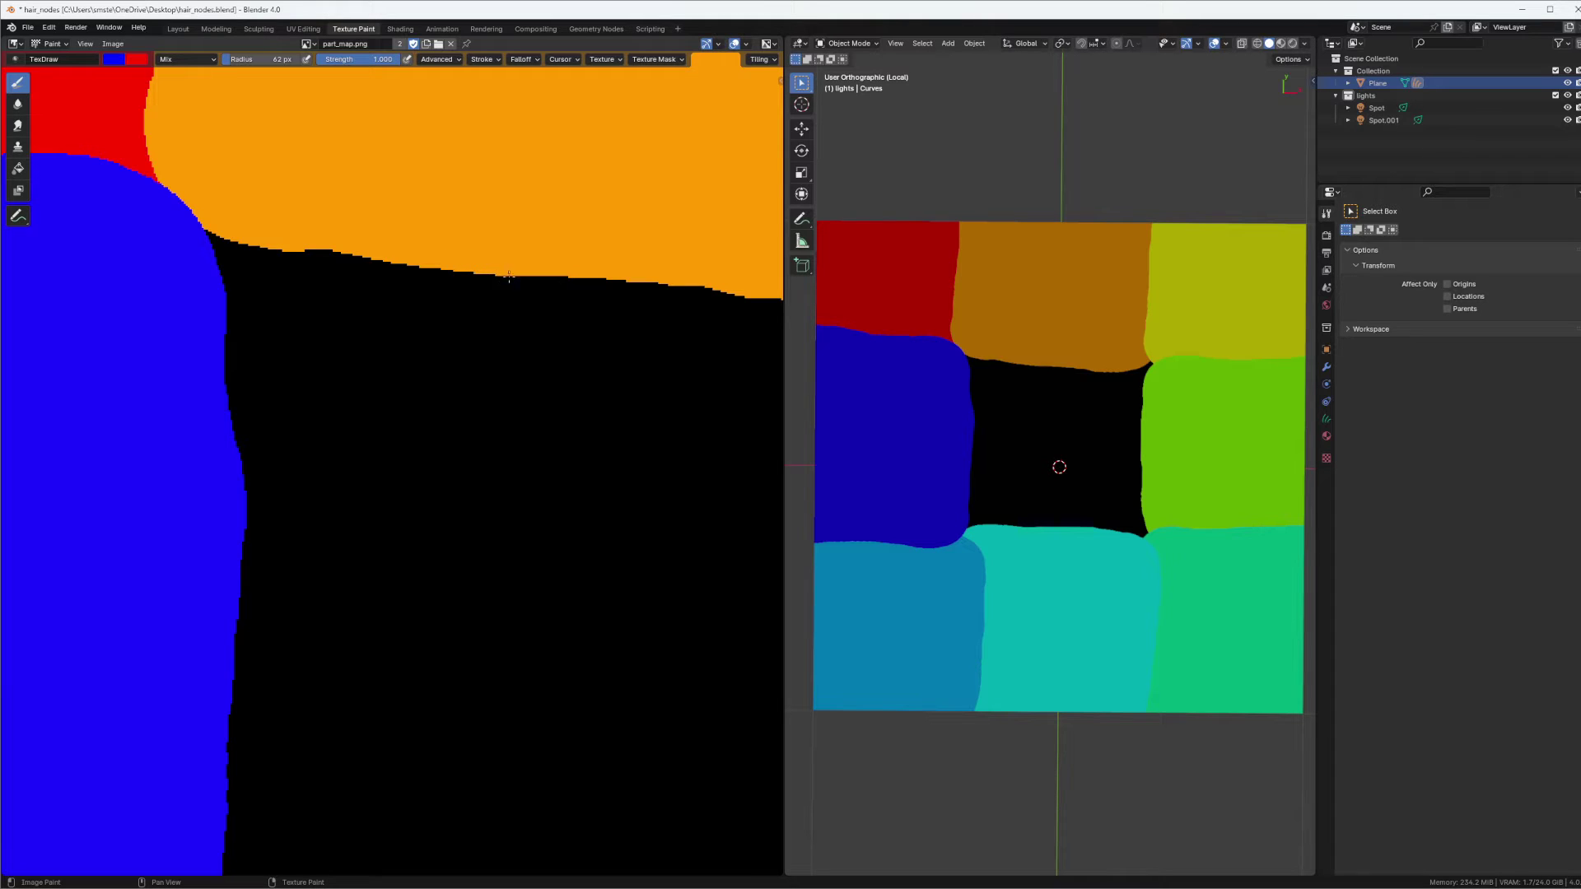
Check the advanced brush options and paint a blue blob across the border between part_map.png's black center and orange region.
click(440, 64)
scroll(111, 150, down, 2)
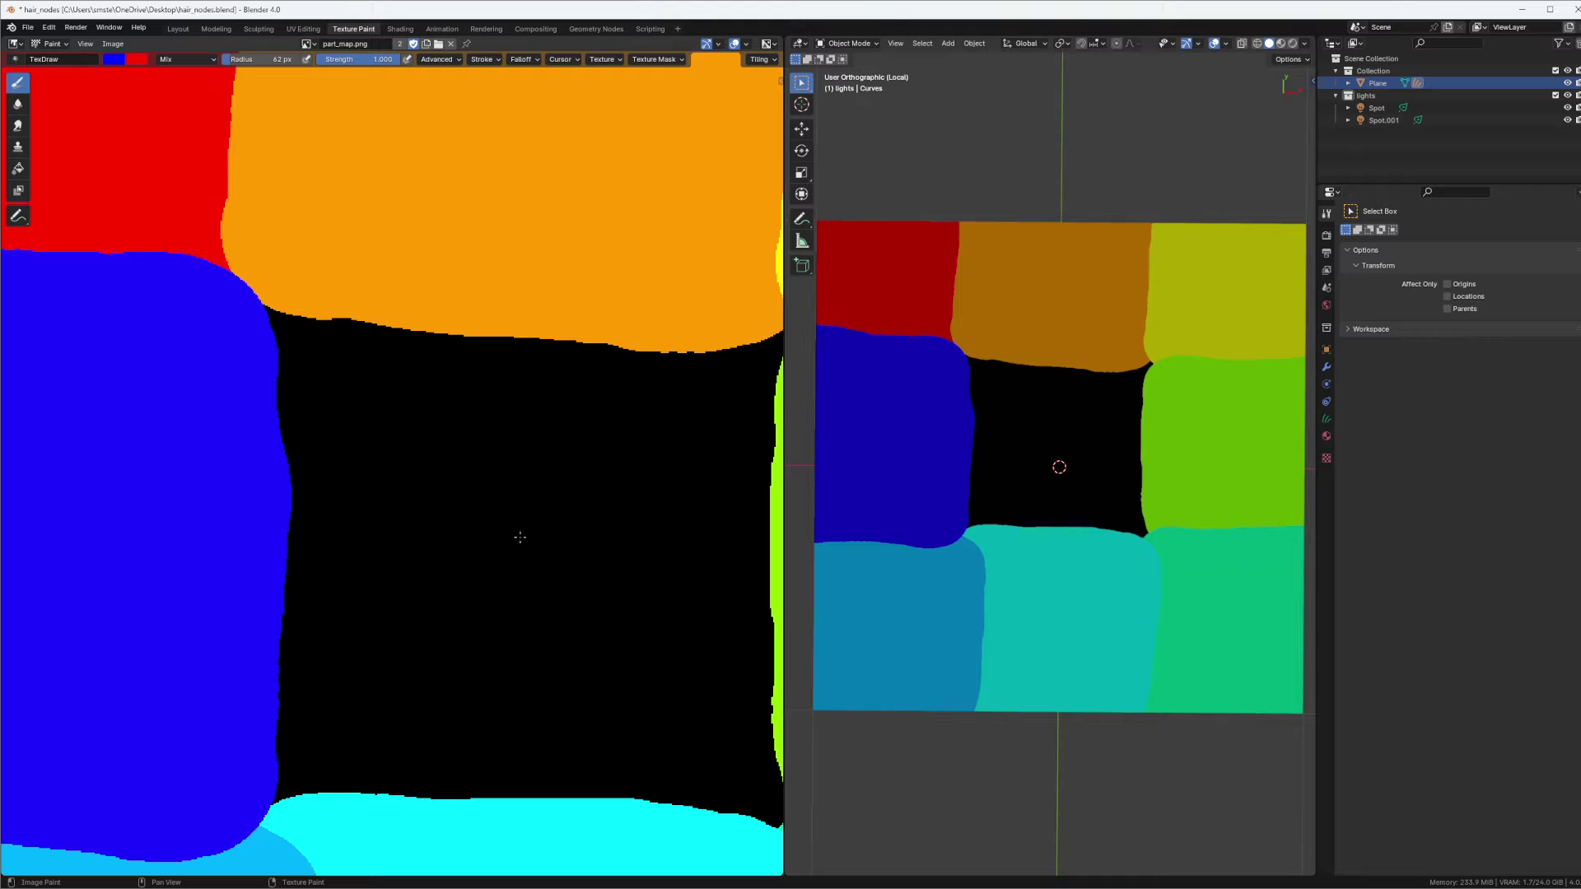
drag(506, 350, 449, 437)
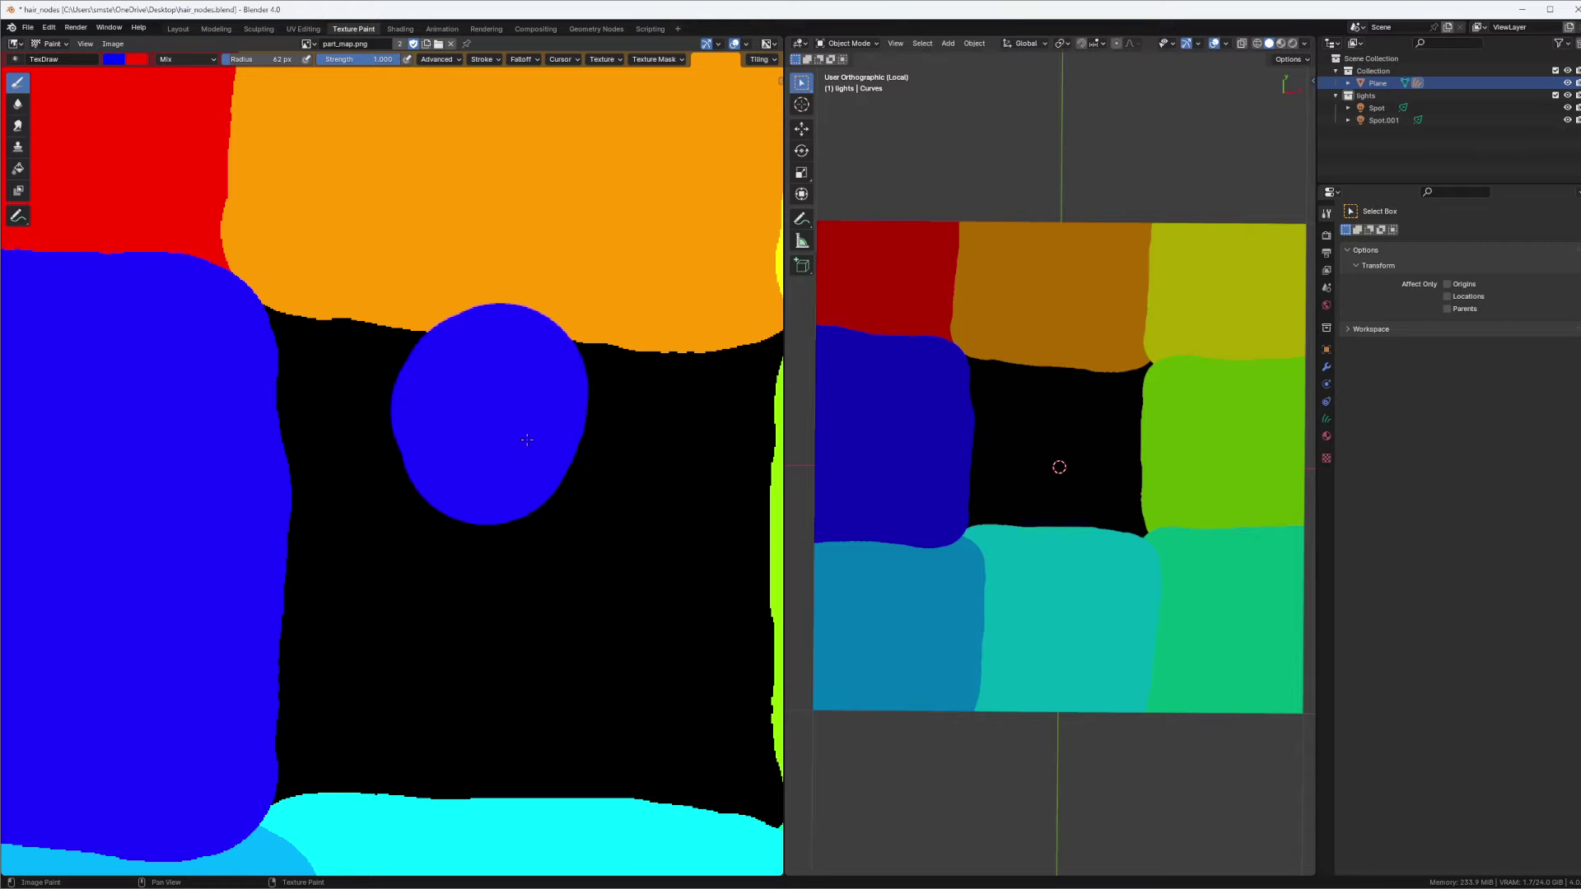
ctrl+middle_drag(524, 484, 630, 295)
middle_drag(517, 309, 477, 383)
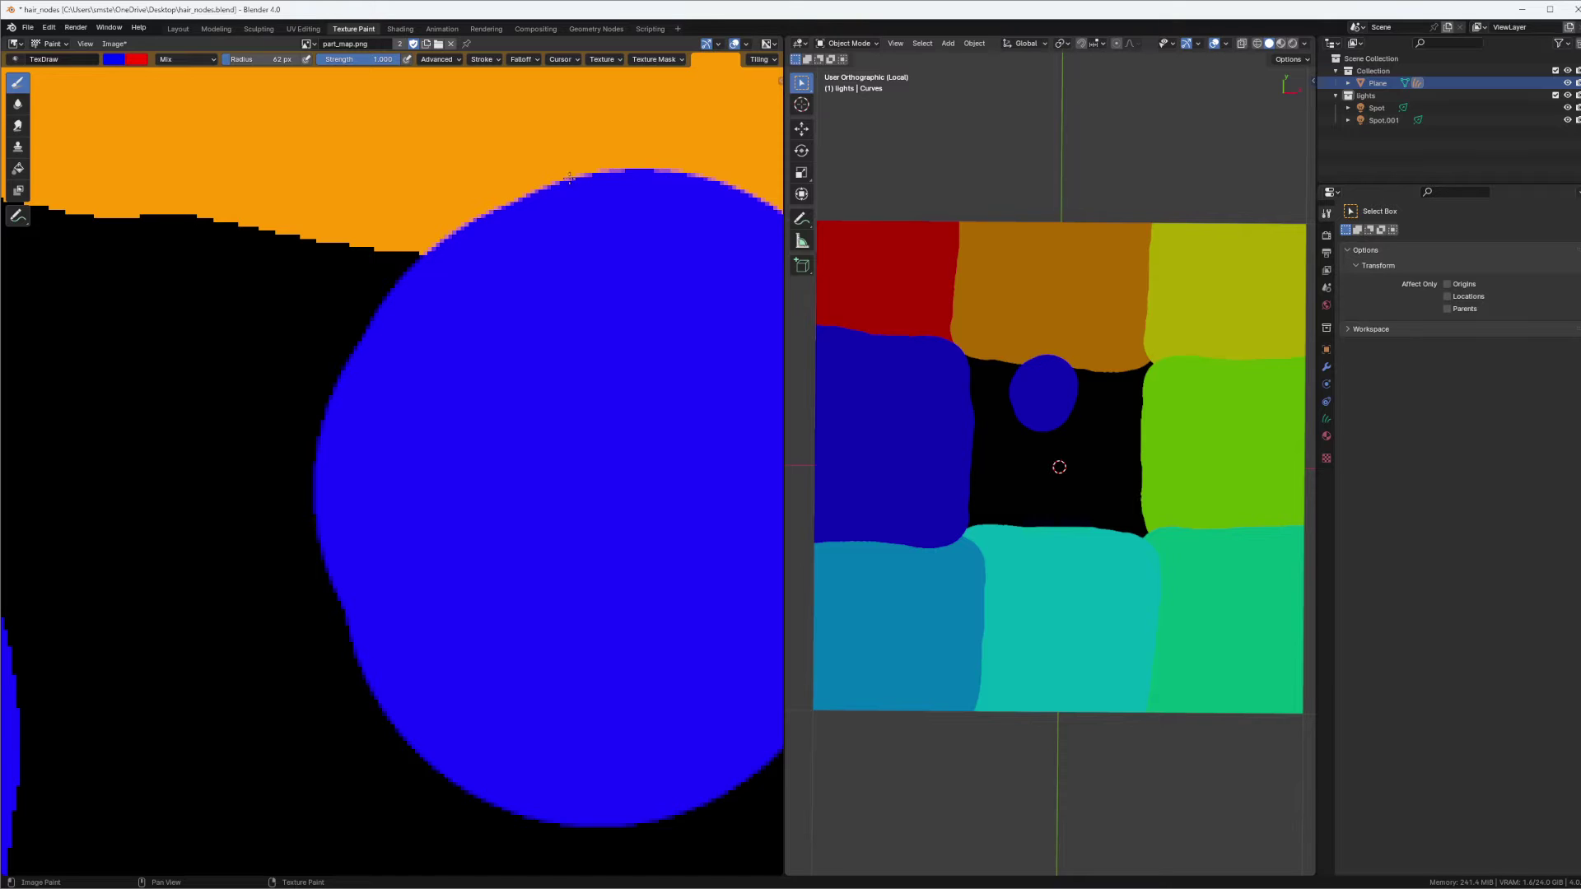
Undo the blue blob, then disable brush anti-aliasing and test it with another blob across the black and orange border.
mouse_move(587, 171)
middle_down()
mouse_move(576, 205)
mouse_move(519, 205)
middle_up()
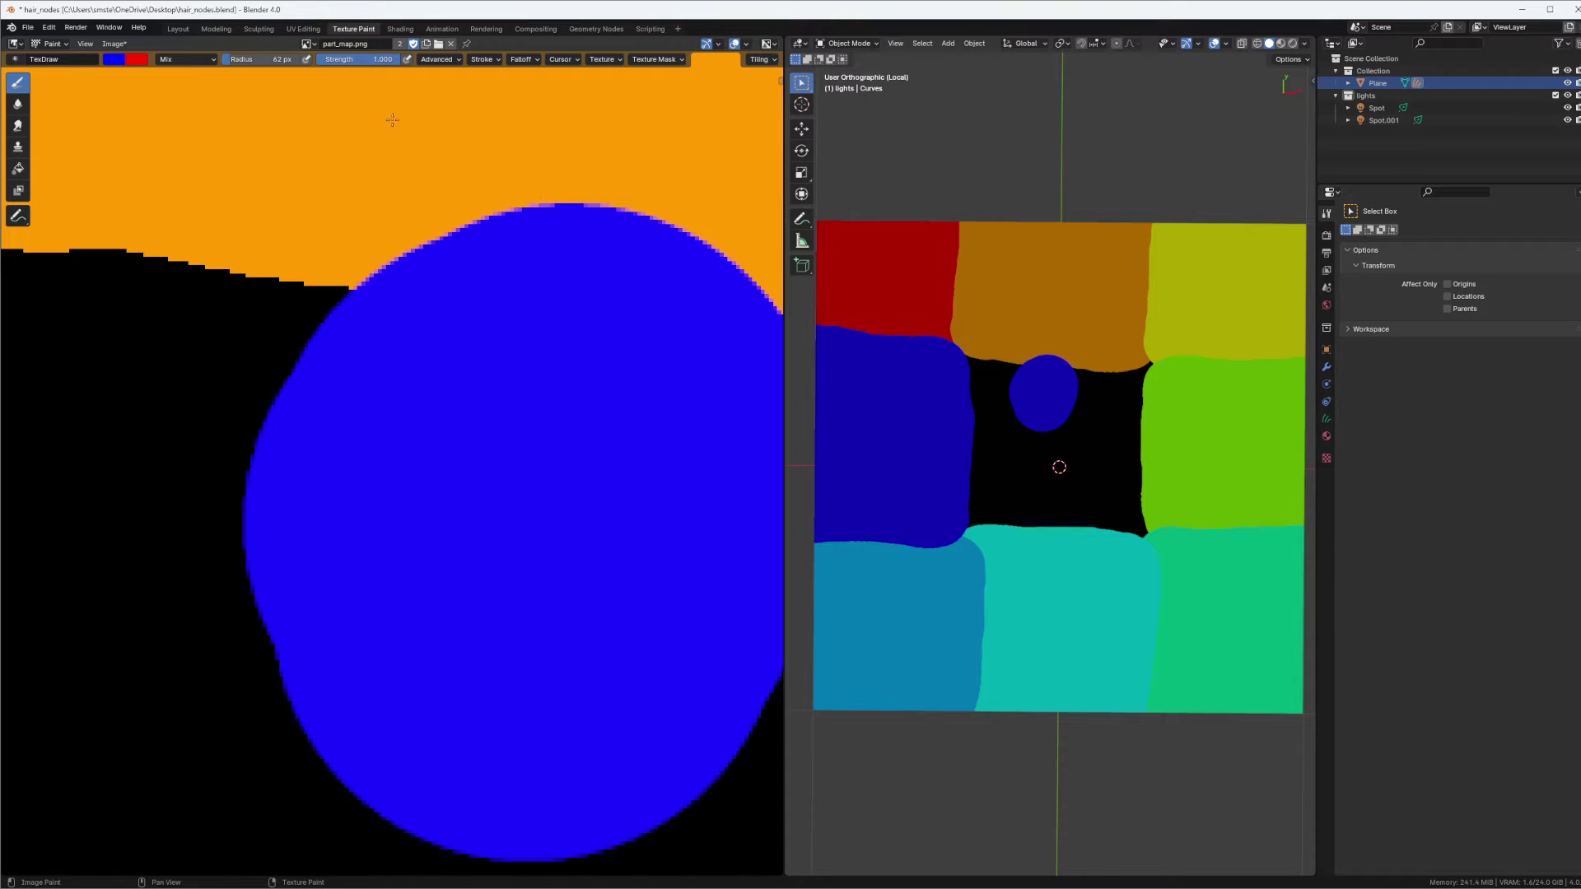
key(ctrl+z)
click(439, 60)
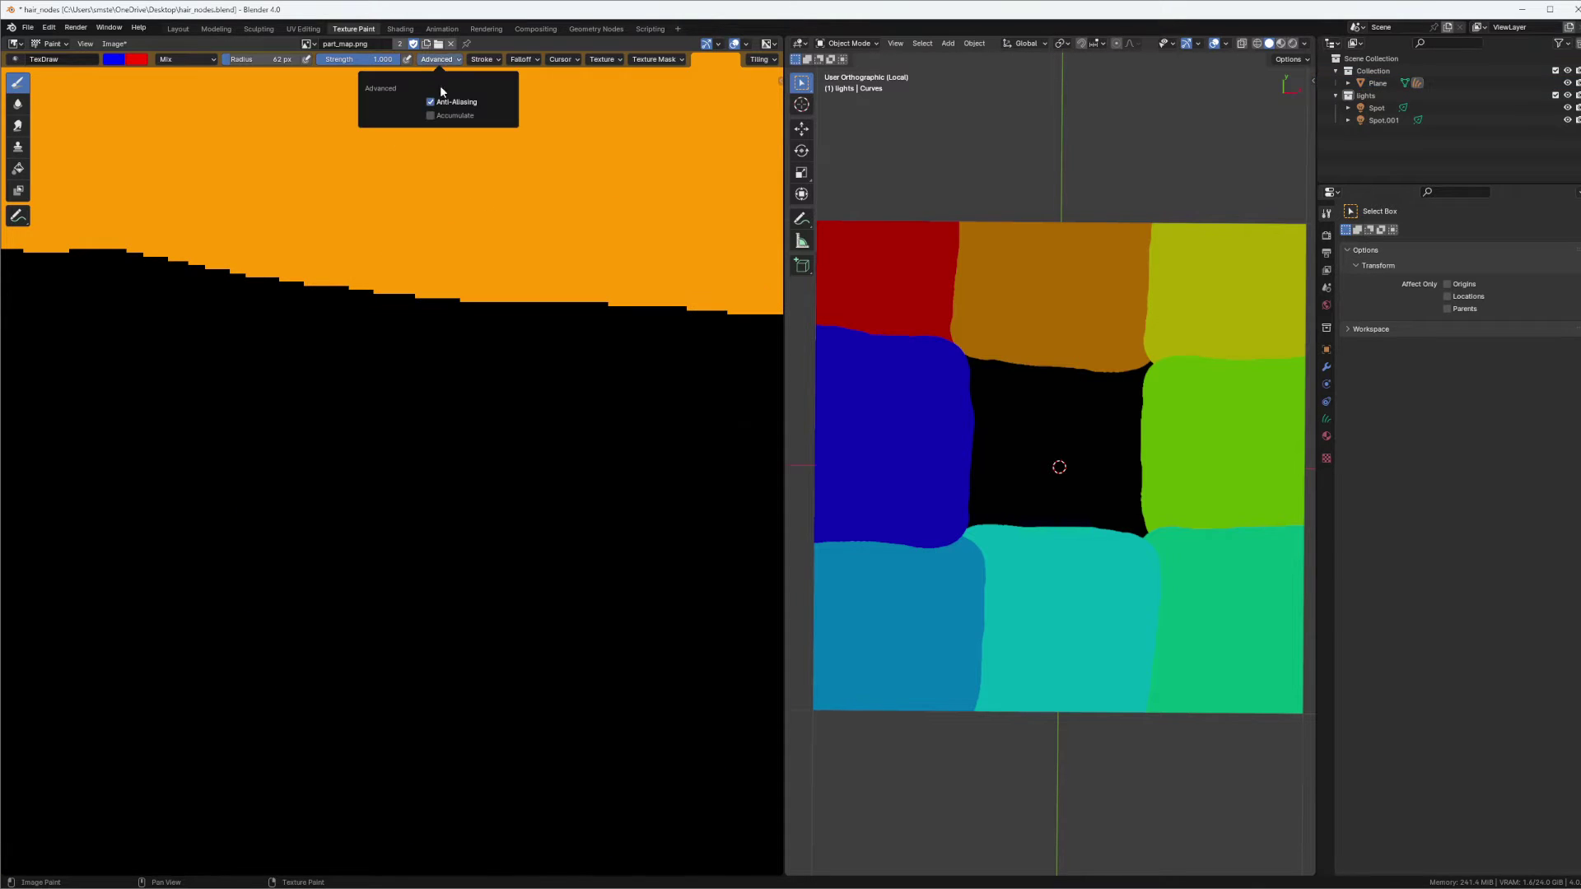
click(432, 103)
mouse_move(512, 430)
mouse_down()
mouse_move(519, 374)
mouse_move(452, 434)
mouse_move(476, 434)
mouse_up()
ctrl+middle_drag(557, 272, 480, 298)
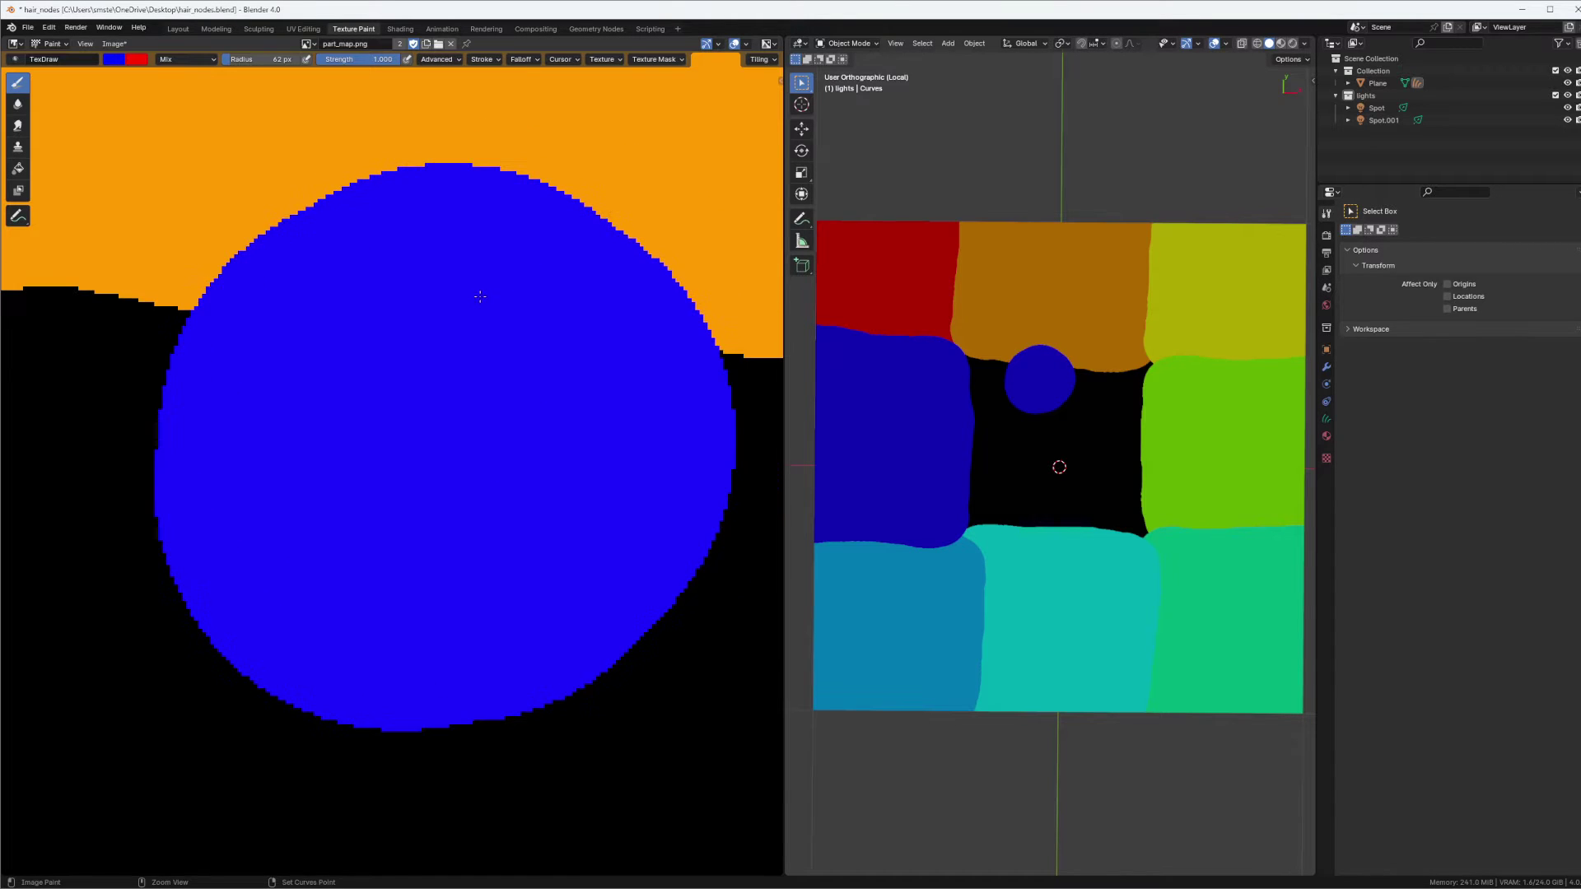
key(ctrl+z)
Try the smooth falloff preset with a blue stroke across the border between the black and orange regions.
click(521, 59)
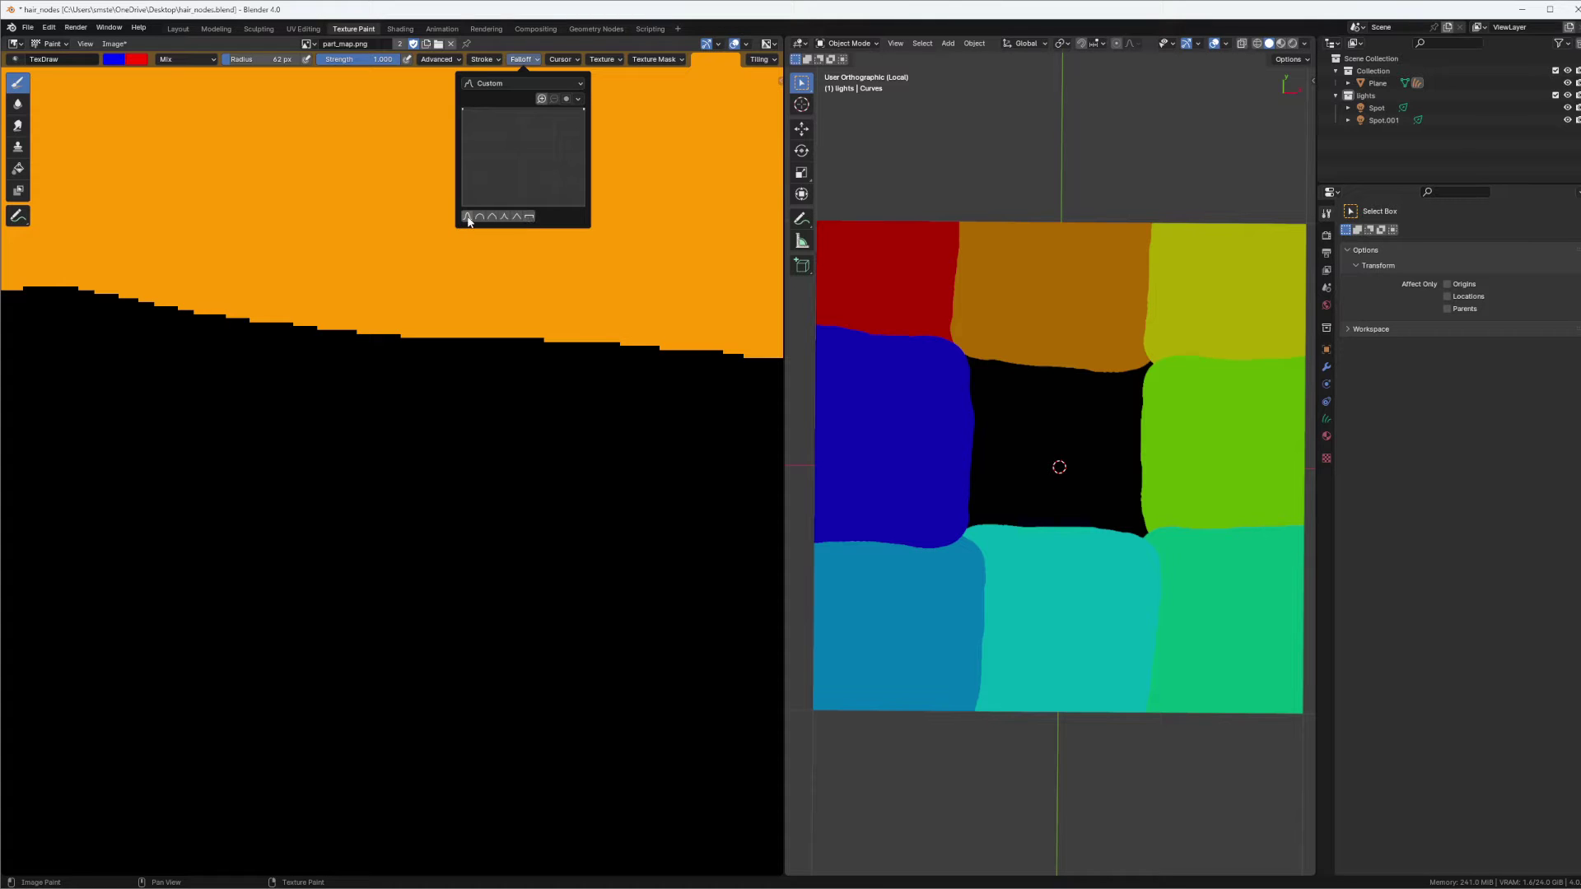
mouse_move(442, 511)
mouse_down()
mouse_move(477, 423)
mouse_move(420, 271)
mouse_move(321, 329)
mouse_move(438, 402)
mouse_move(576, 256)
mouse_move(617, 321)
mouse_up()
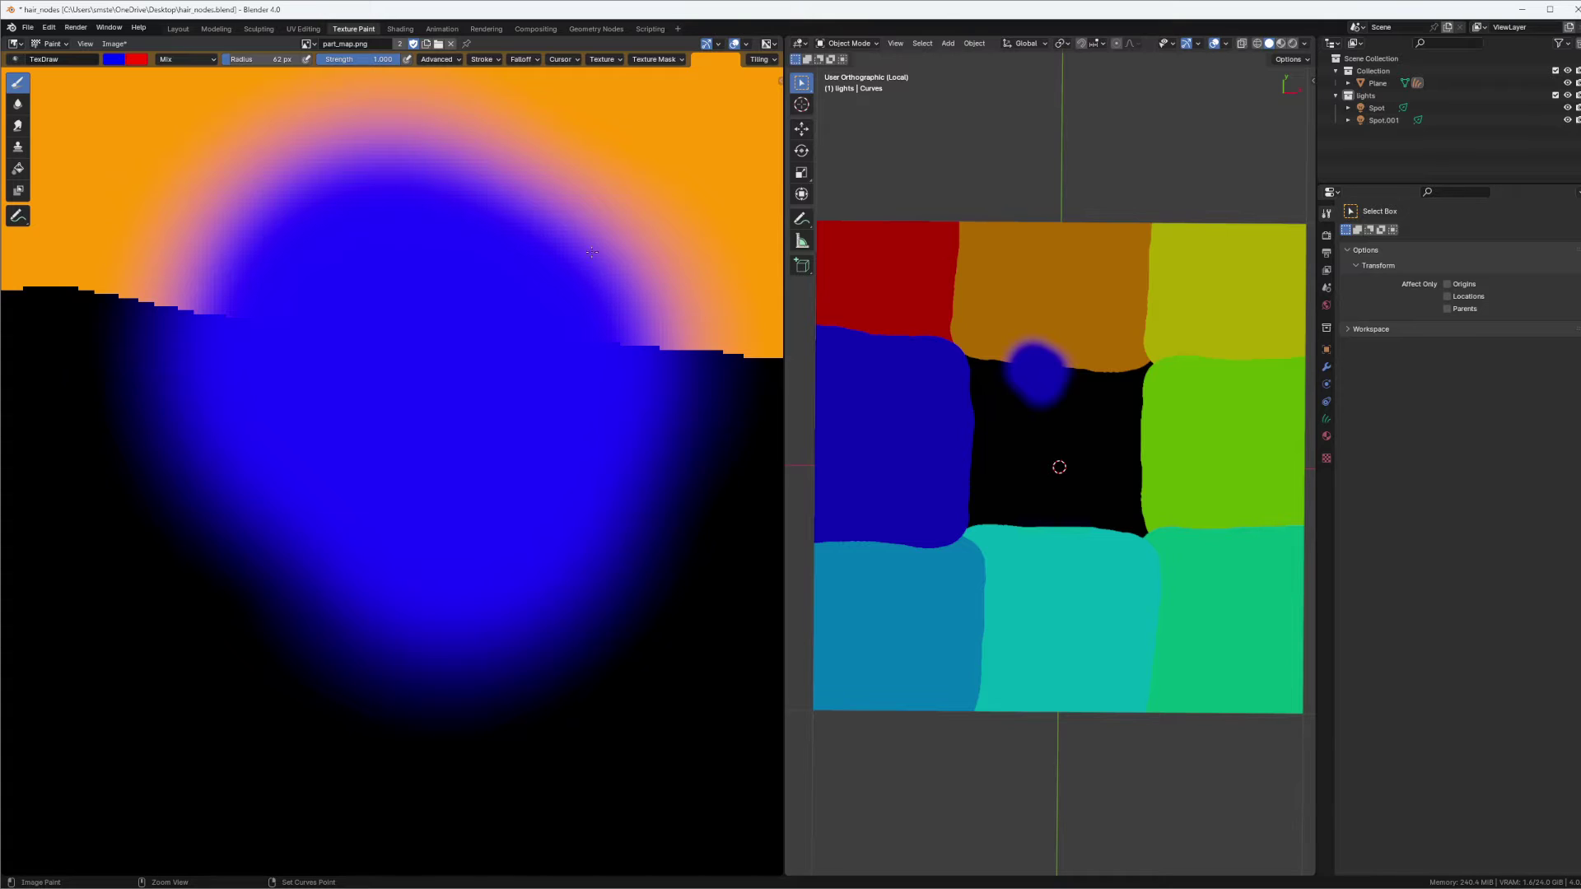
key(ctrl+z)
Set the brush falloff to the flat constant preset and test its hard edge with a temporary blue blob.
click(521, 59)
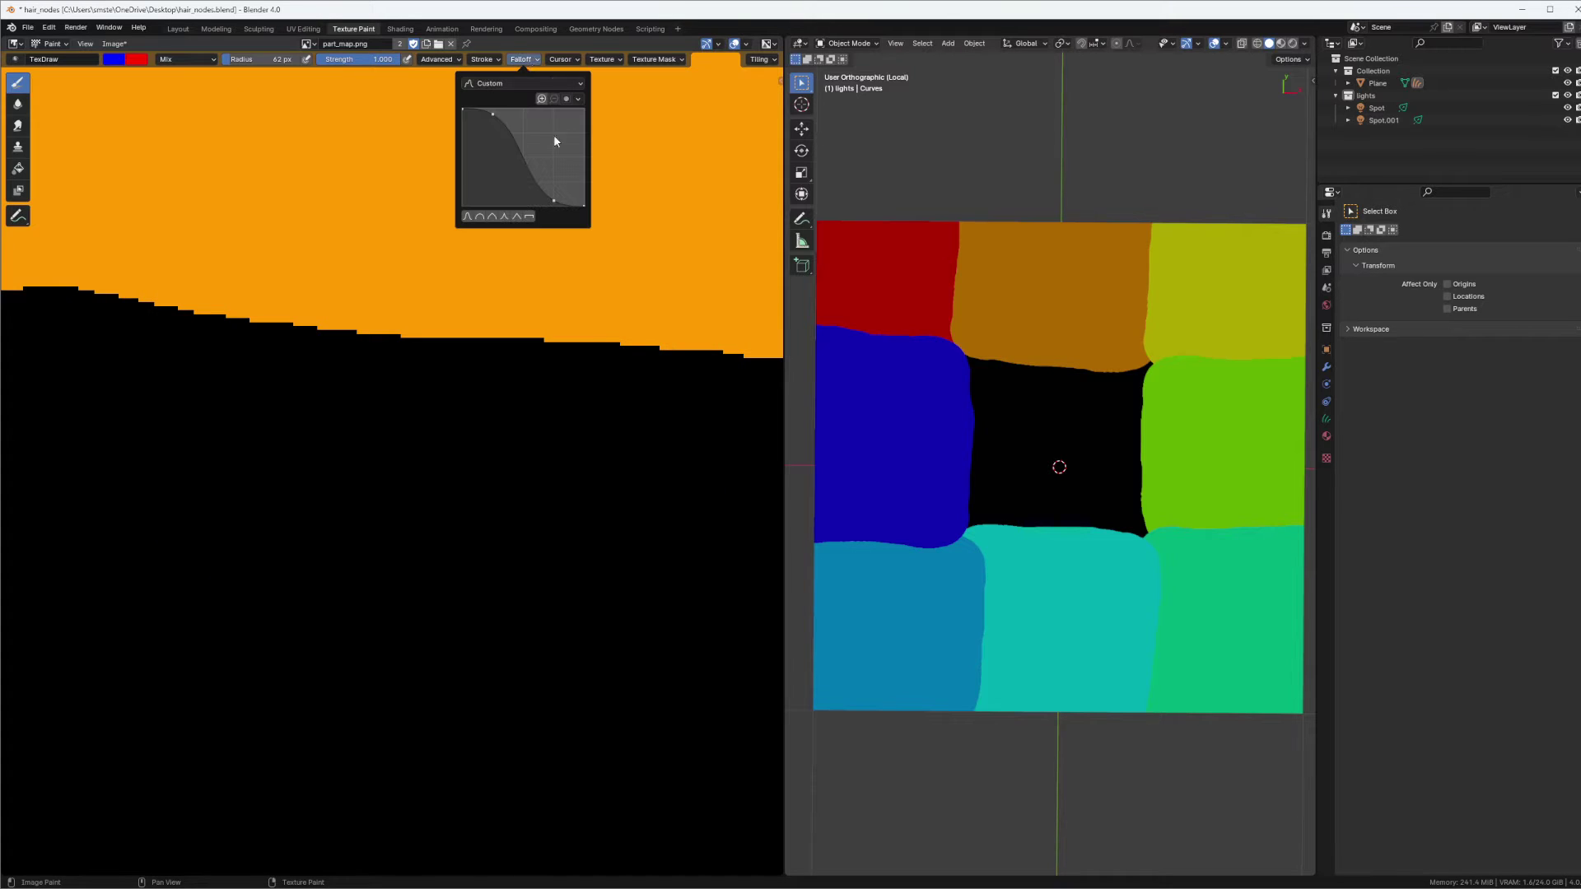
click(530, 217)
click(492, 475)
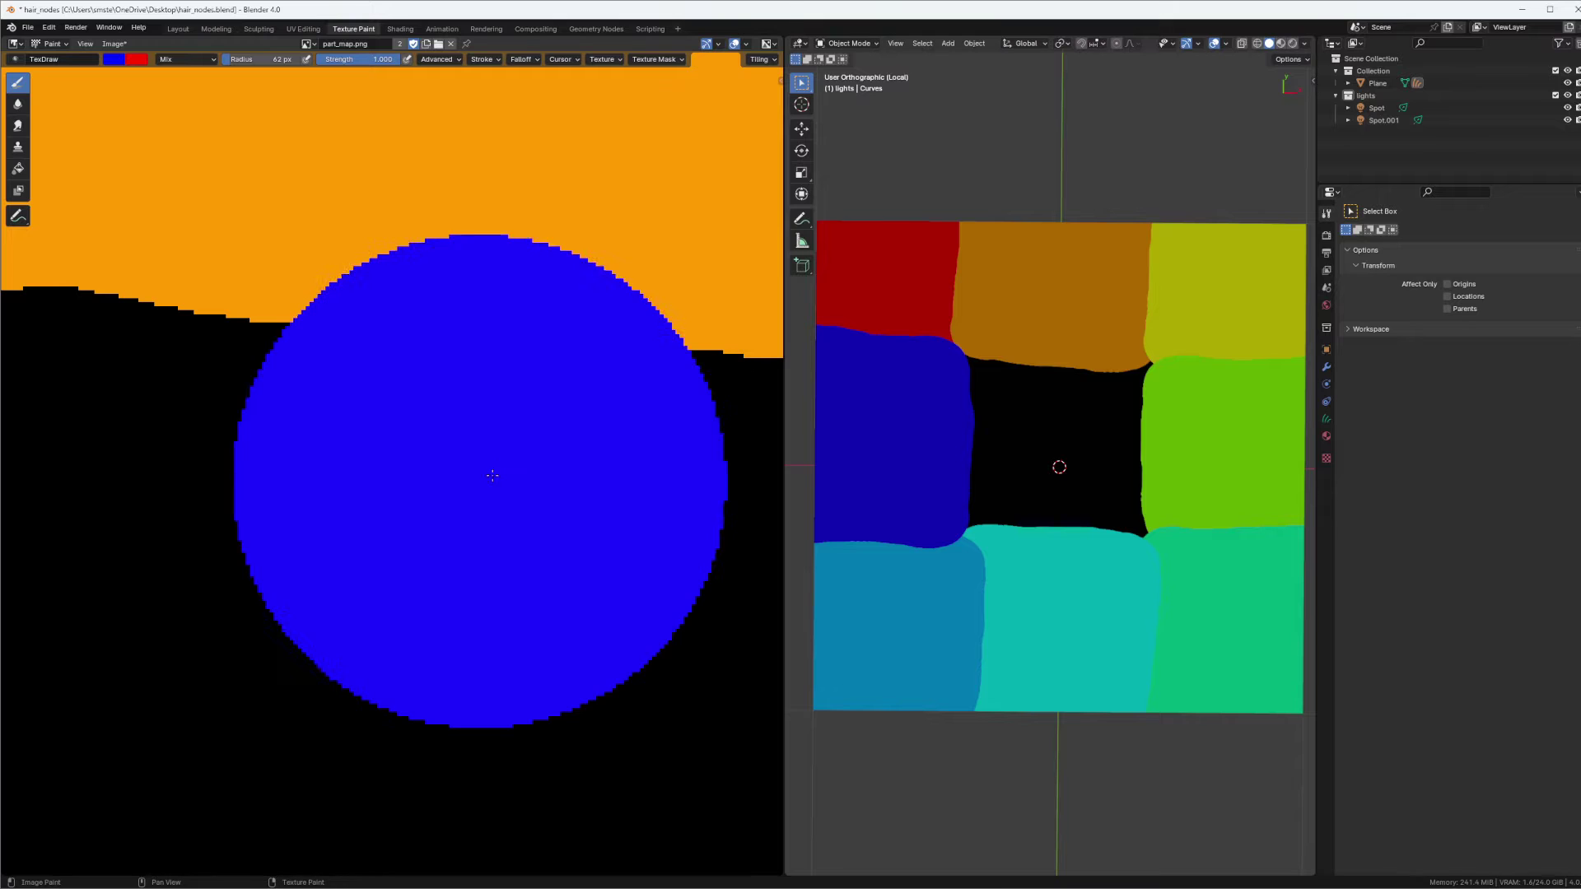
drag(492, 475, 526, 369)
key(ctrl+z)
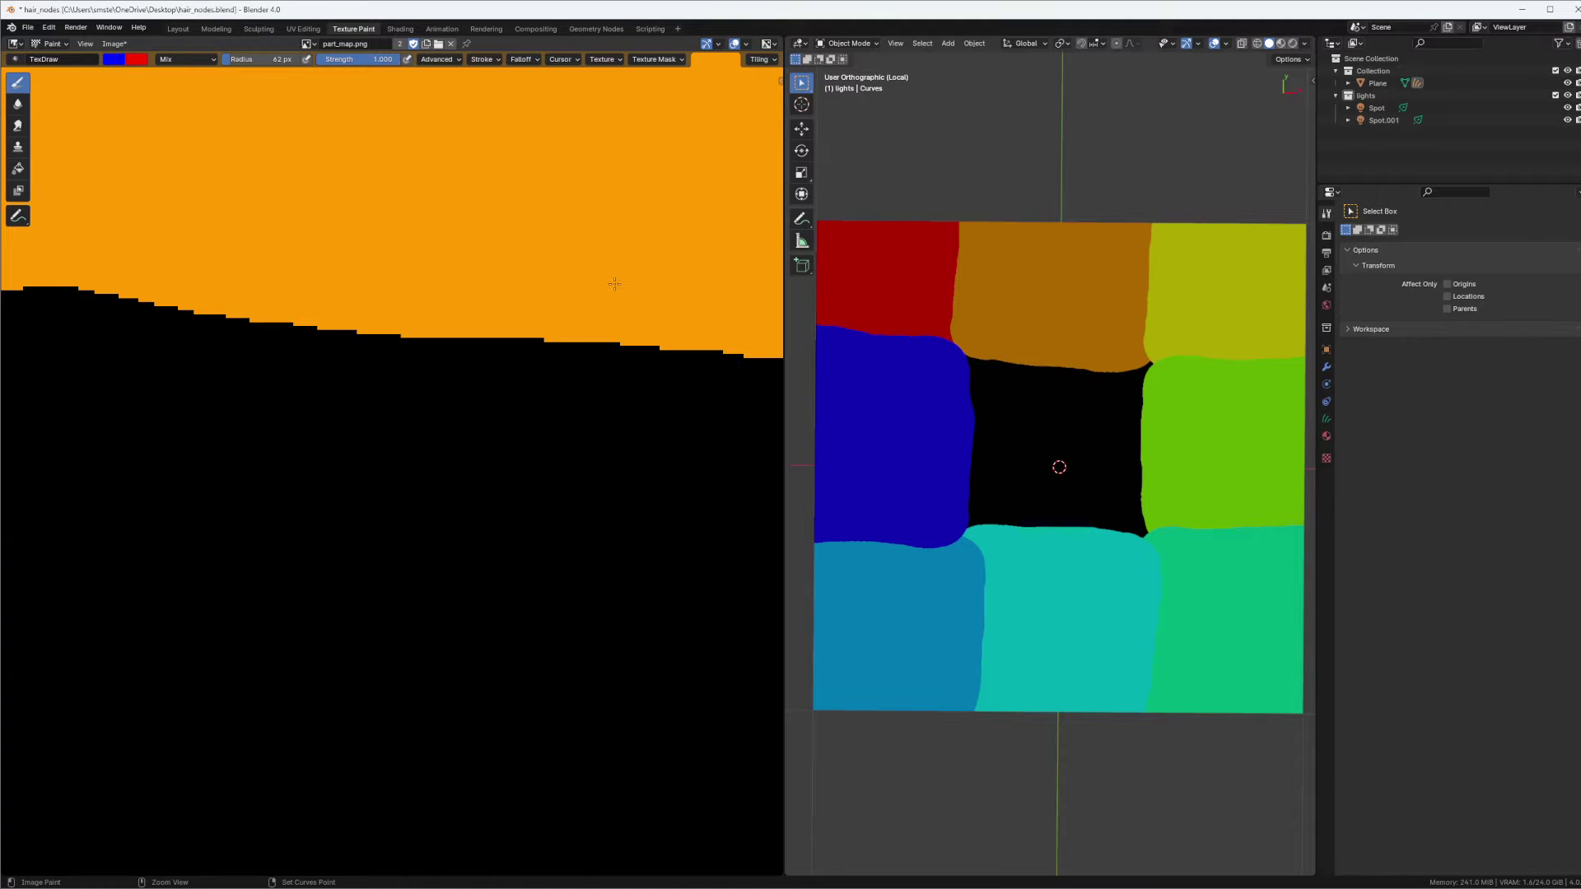
Select the color-mapped plane in the 3D viewport and switch it to Texture Paint mode with its toolbar hidden.
scroll(614, 284, down, 4)
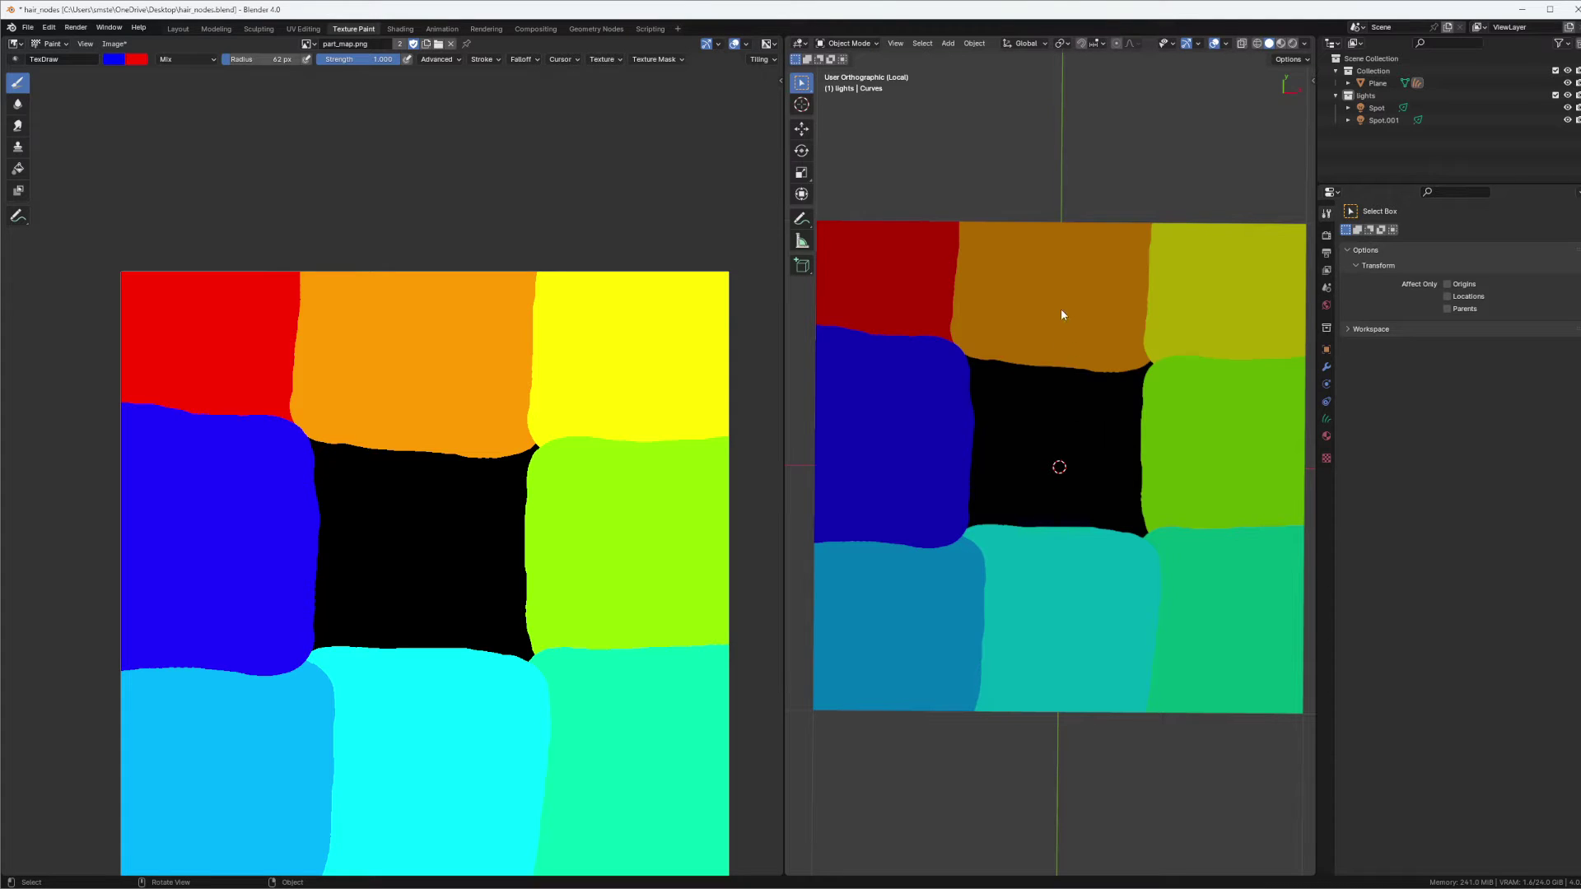
key(ctrl+Tab)
key(Escape)
click(1120, 360)
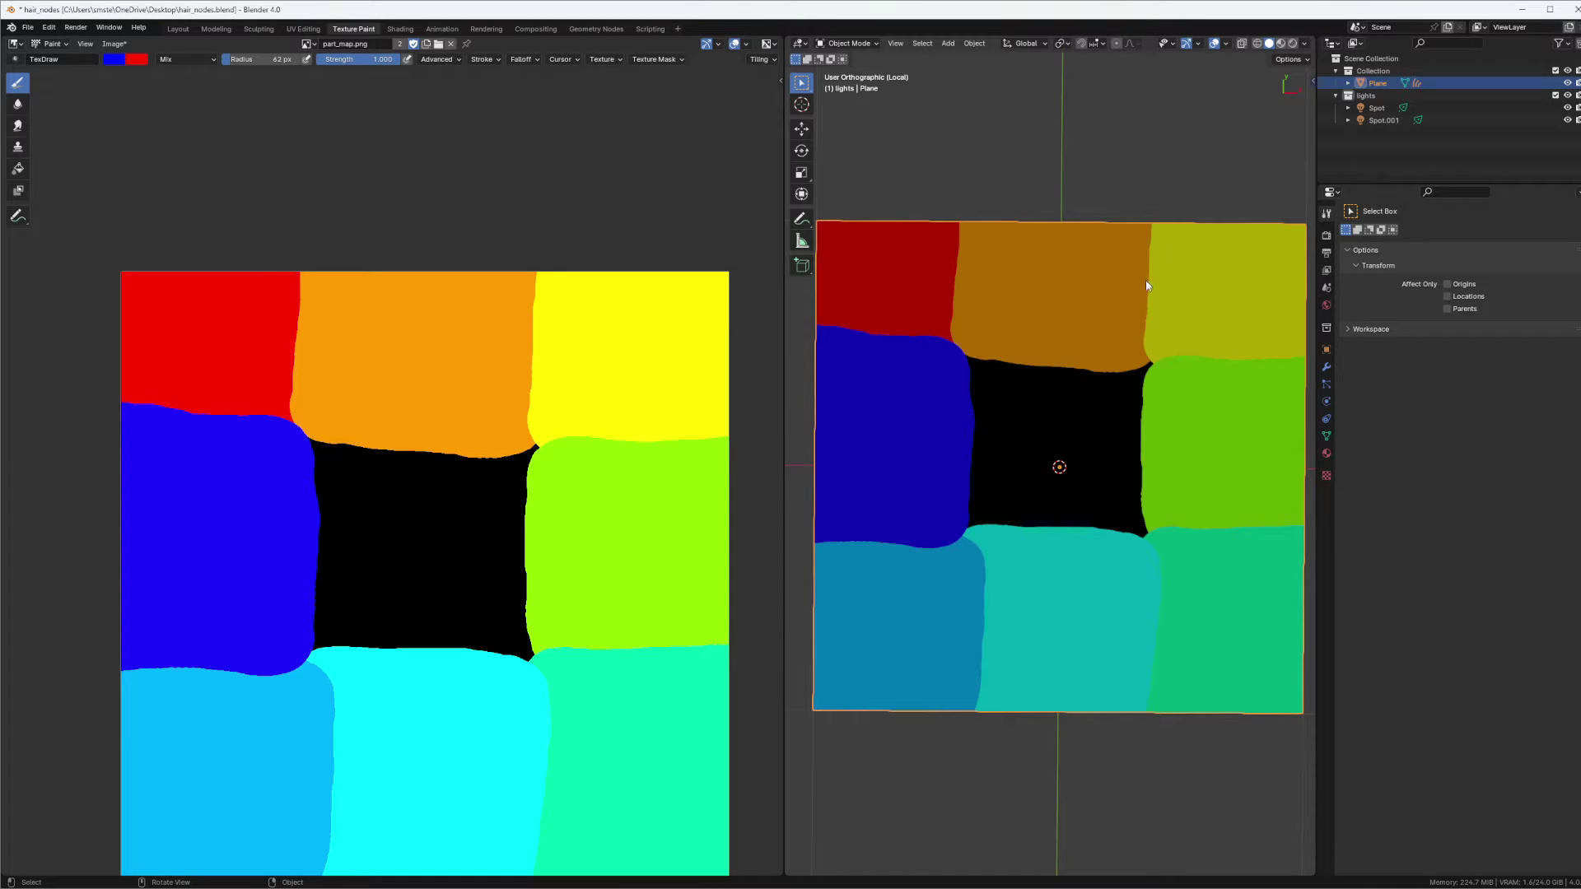
key(Tab)
key(ctrl+Tab)
click(1181, 331)
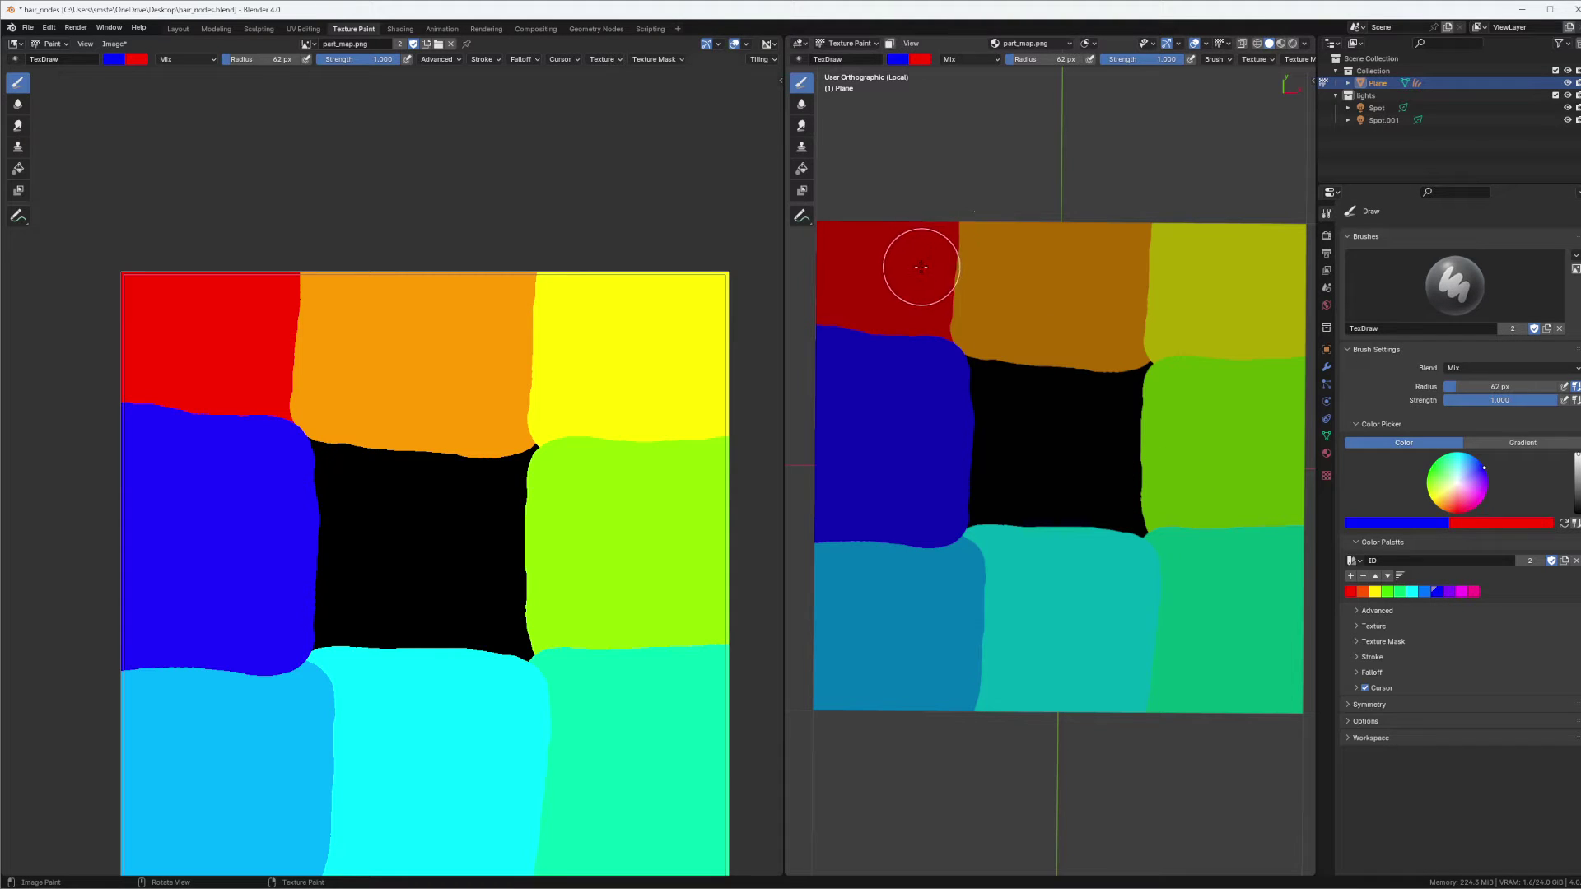
key(t)
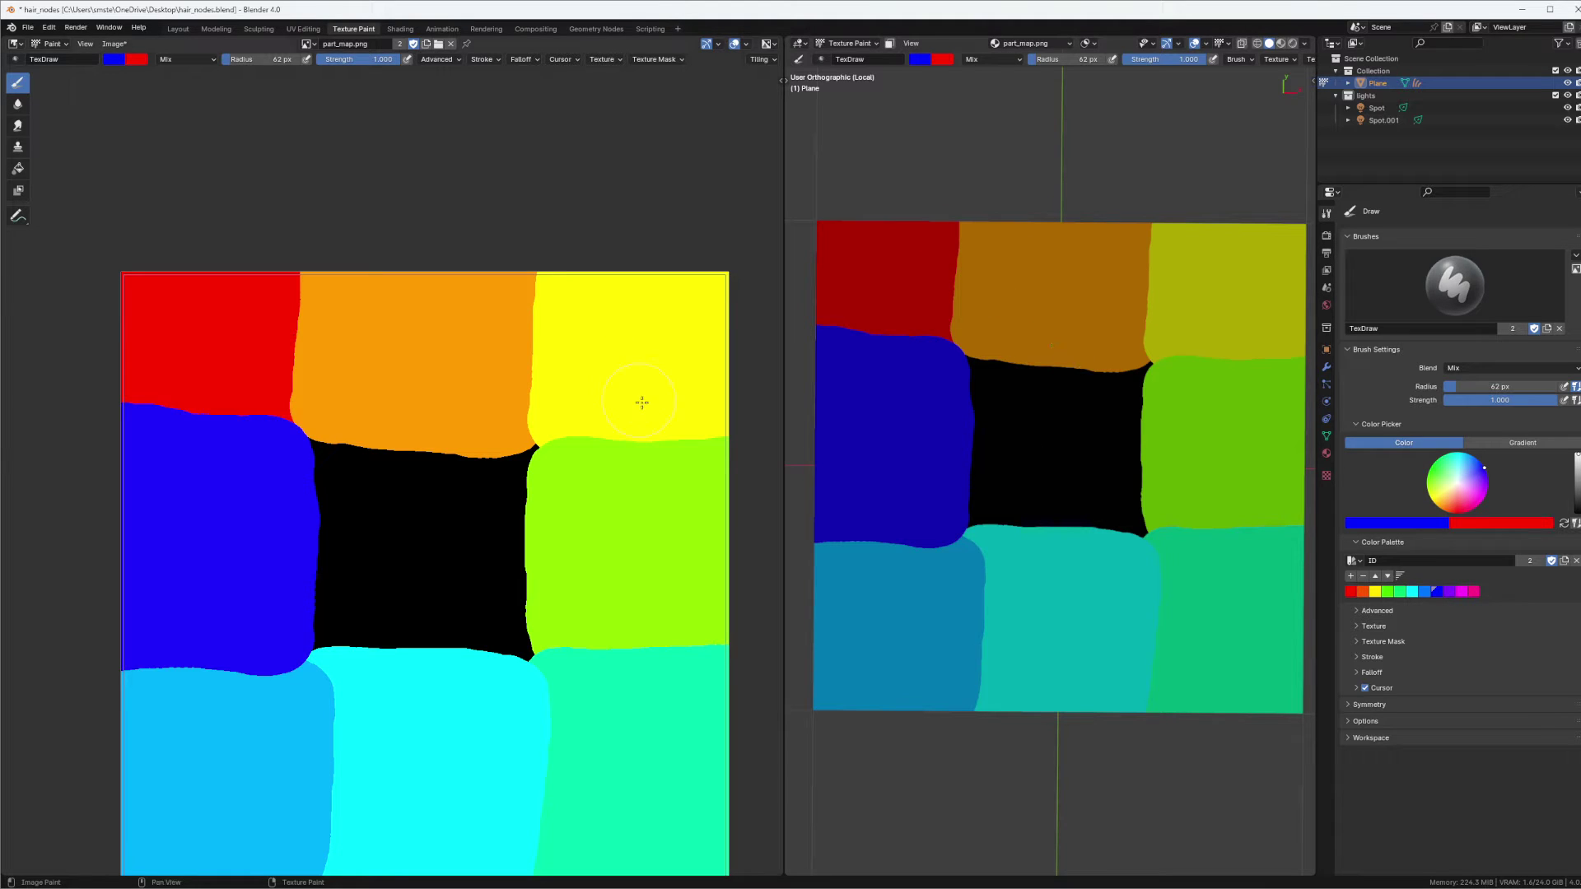
Show the image settings of part_map.png in the image editor and discard its unsaved changes.
middle_drag(603, 227, 575, 186)
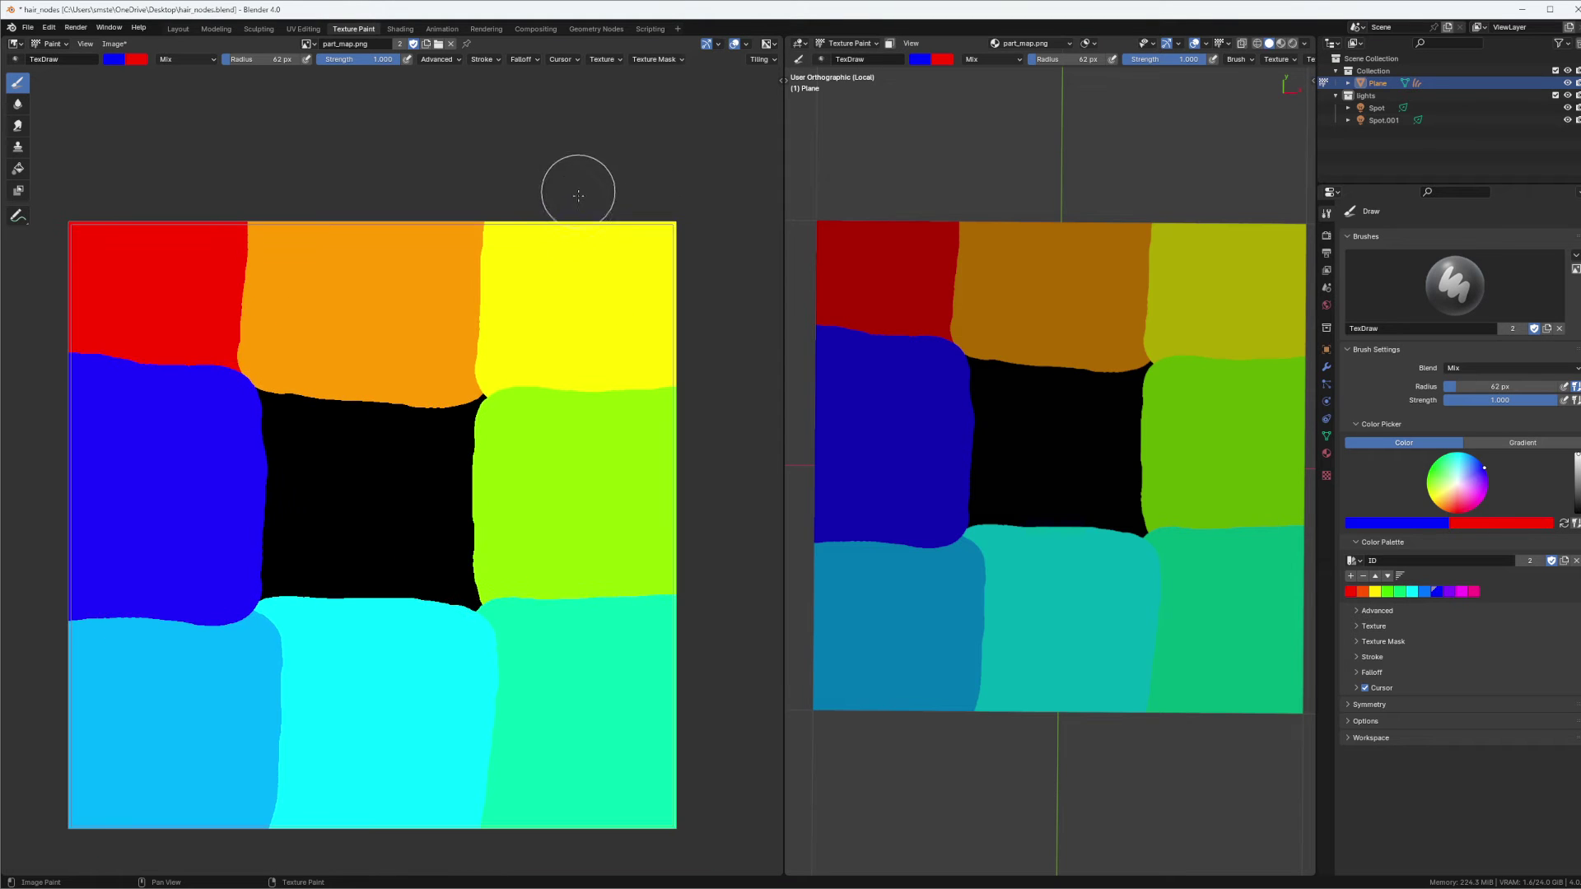
key(n)
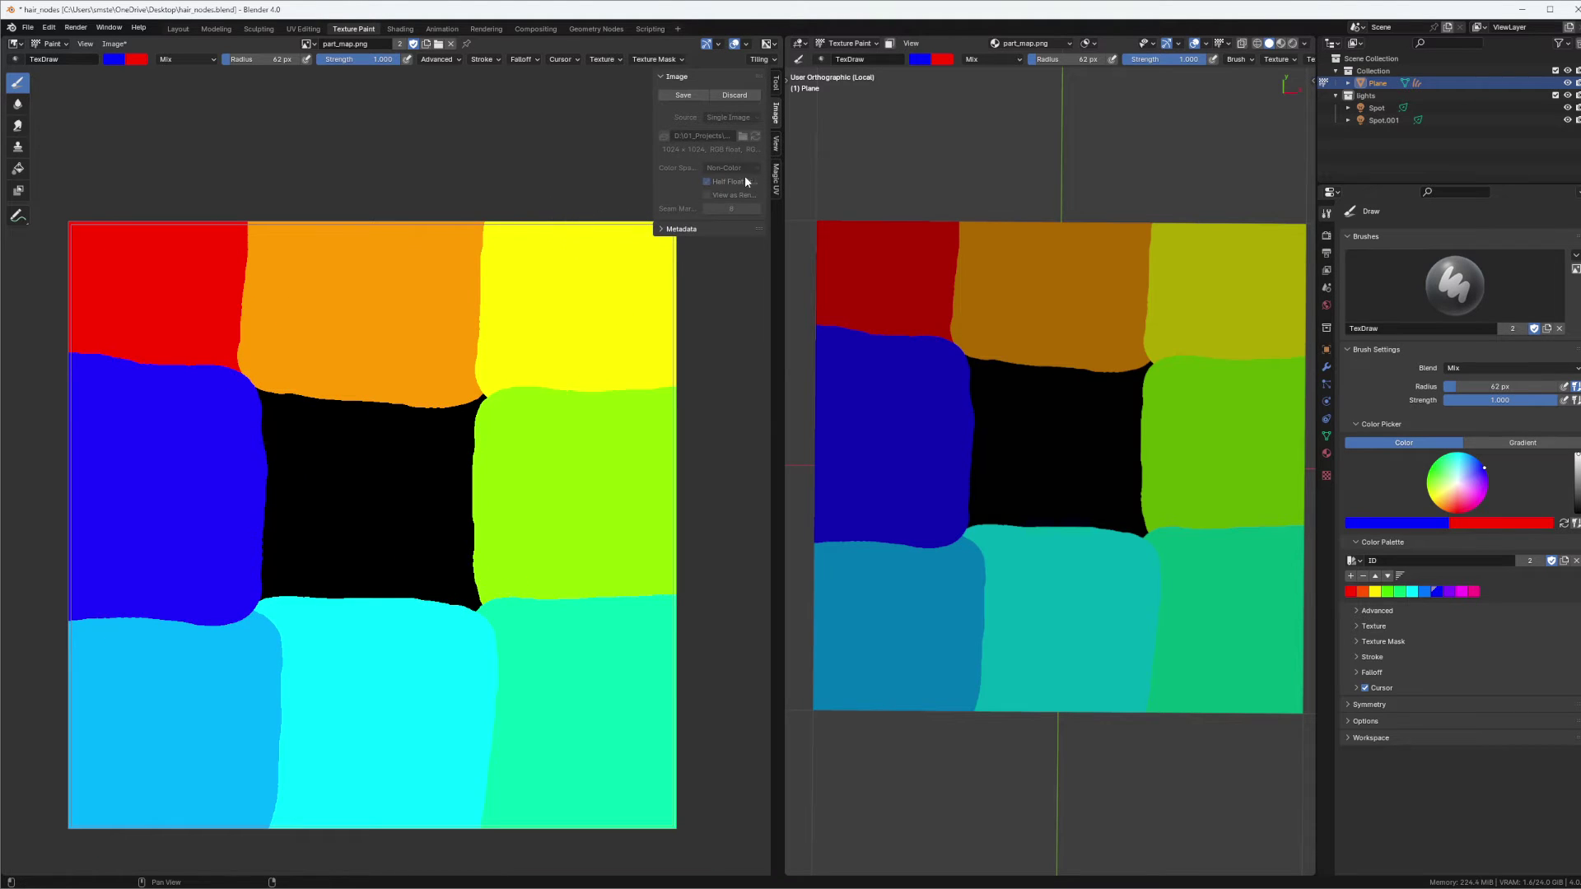
click(750, 96)
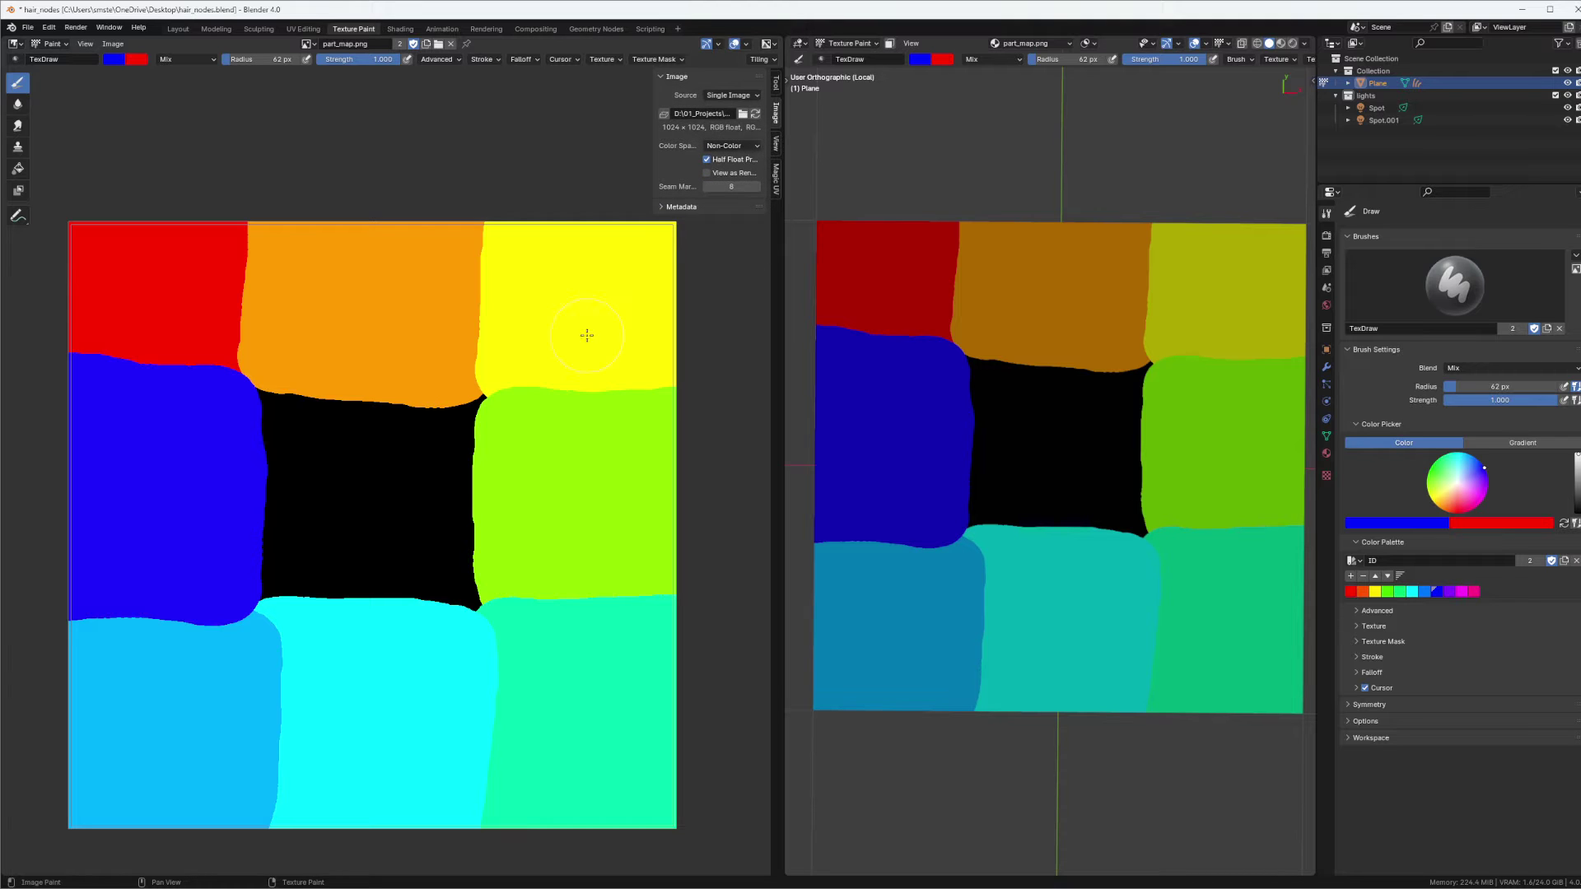
scroll(441, 371, up, 1)
middle_drag(470, 328, 535, 239)
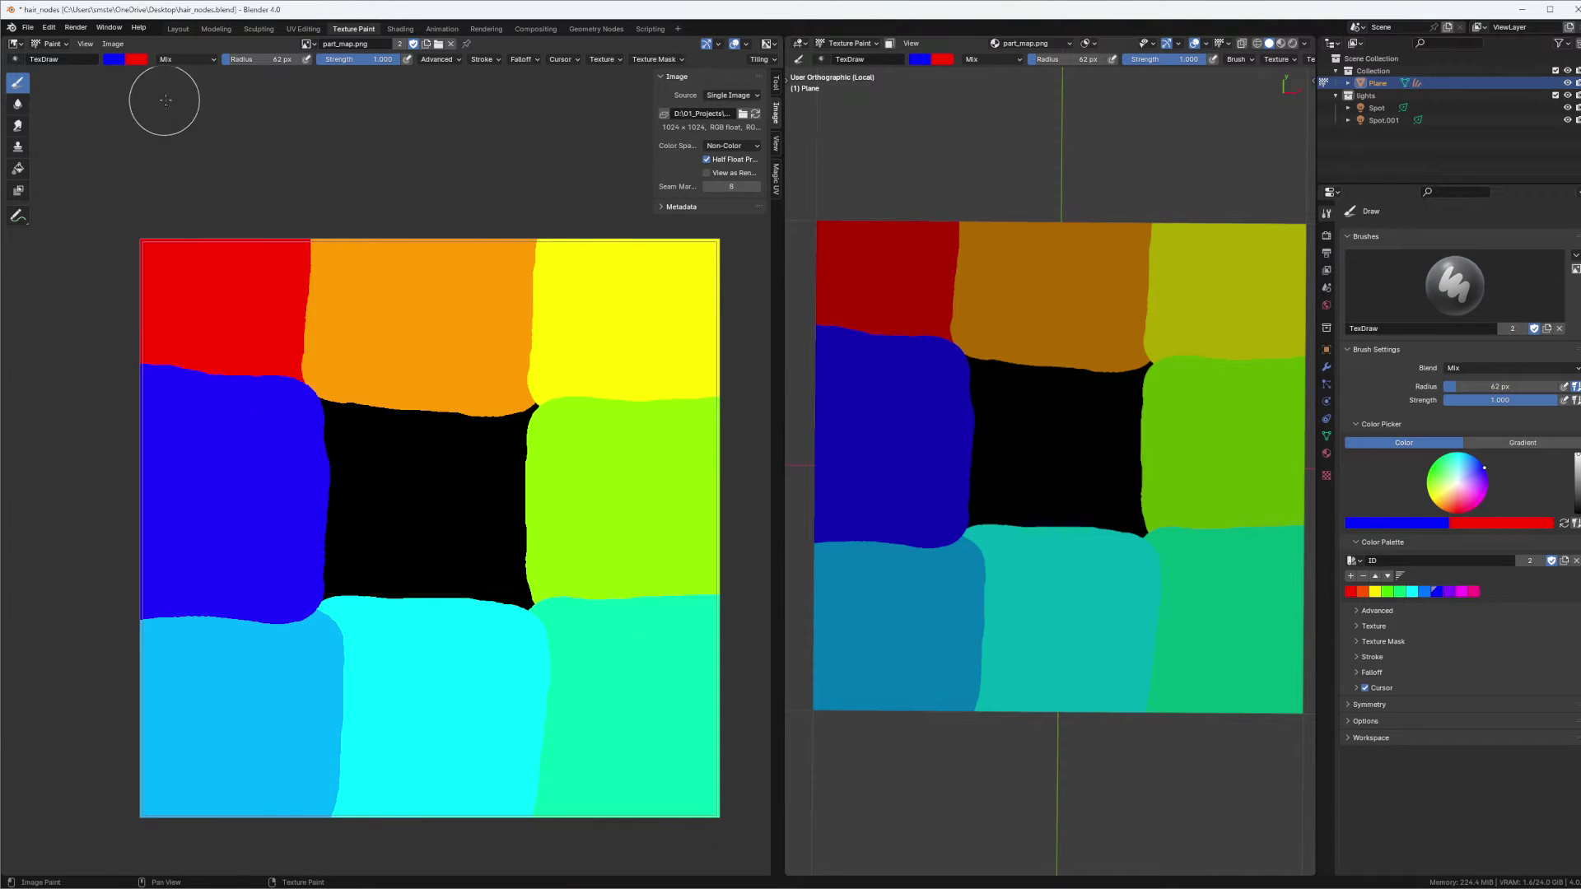
Switch to the Layout workspace, select the hair curves and bring the original Interpolate Hair Curves node into close view.
click(186, 29)
click(500, 366)
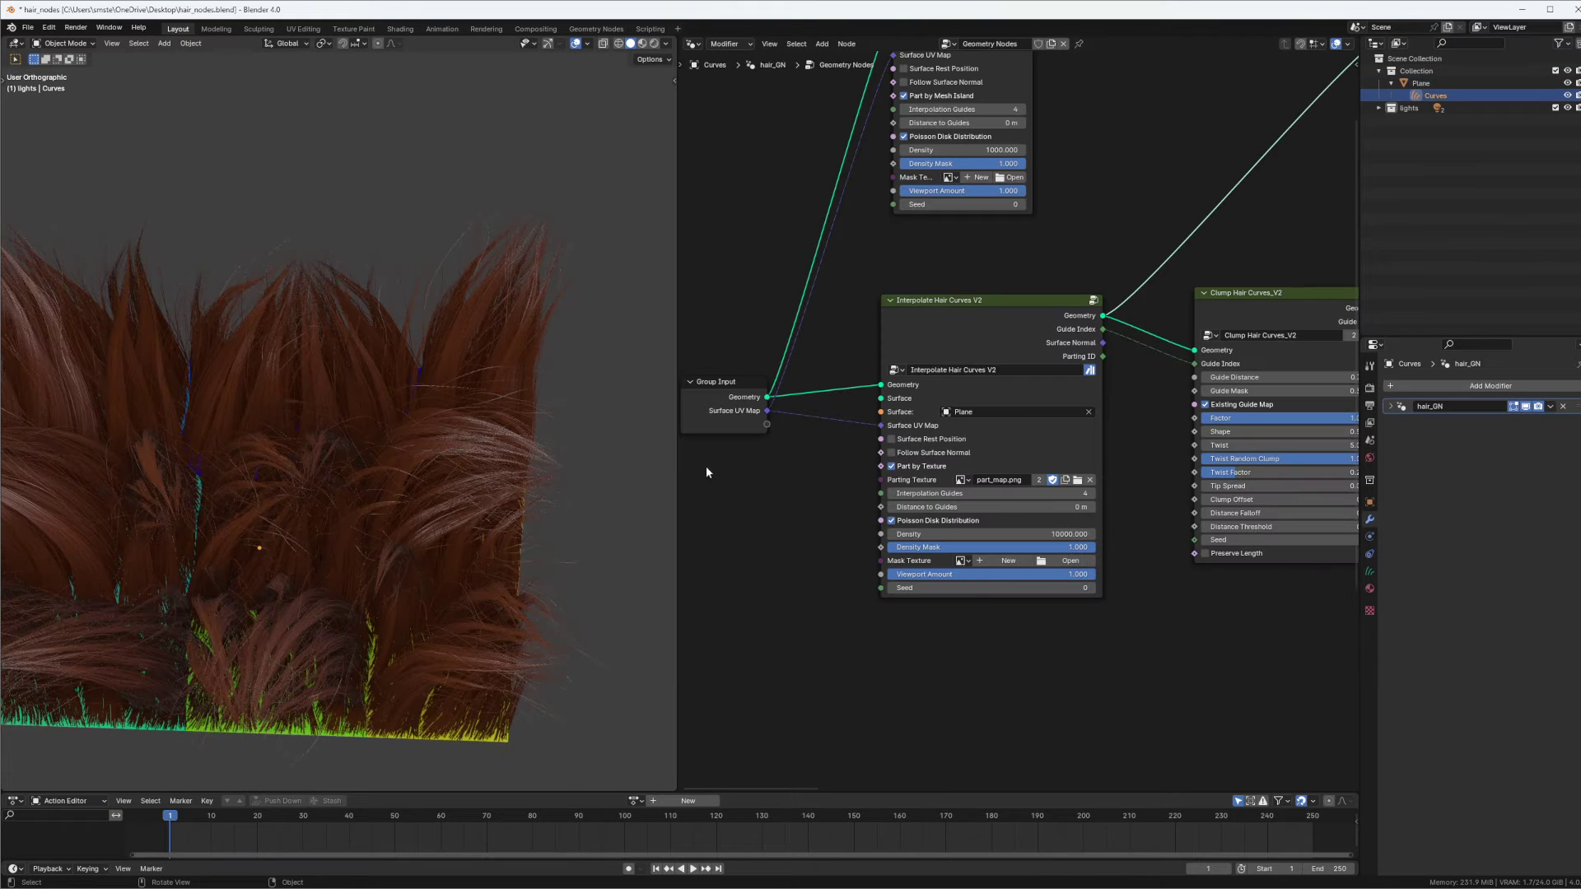
middle_drag(861, 304, 878, 466)
drag(991, 227, 991, 182)
middle_drag(991, 182, 1010, 238)
ctrl+middle_drag(1010, 238, 1109, 223)
middle_drag(967, 89, 989, 129)
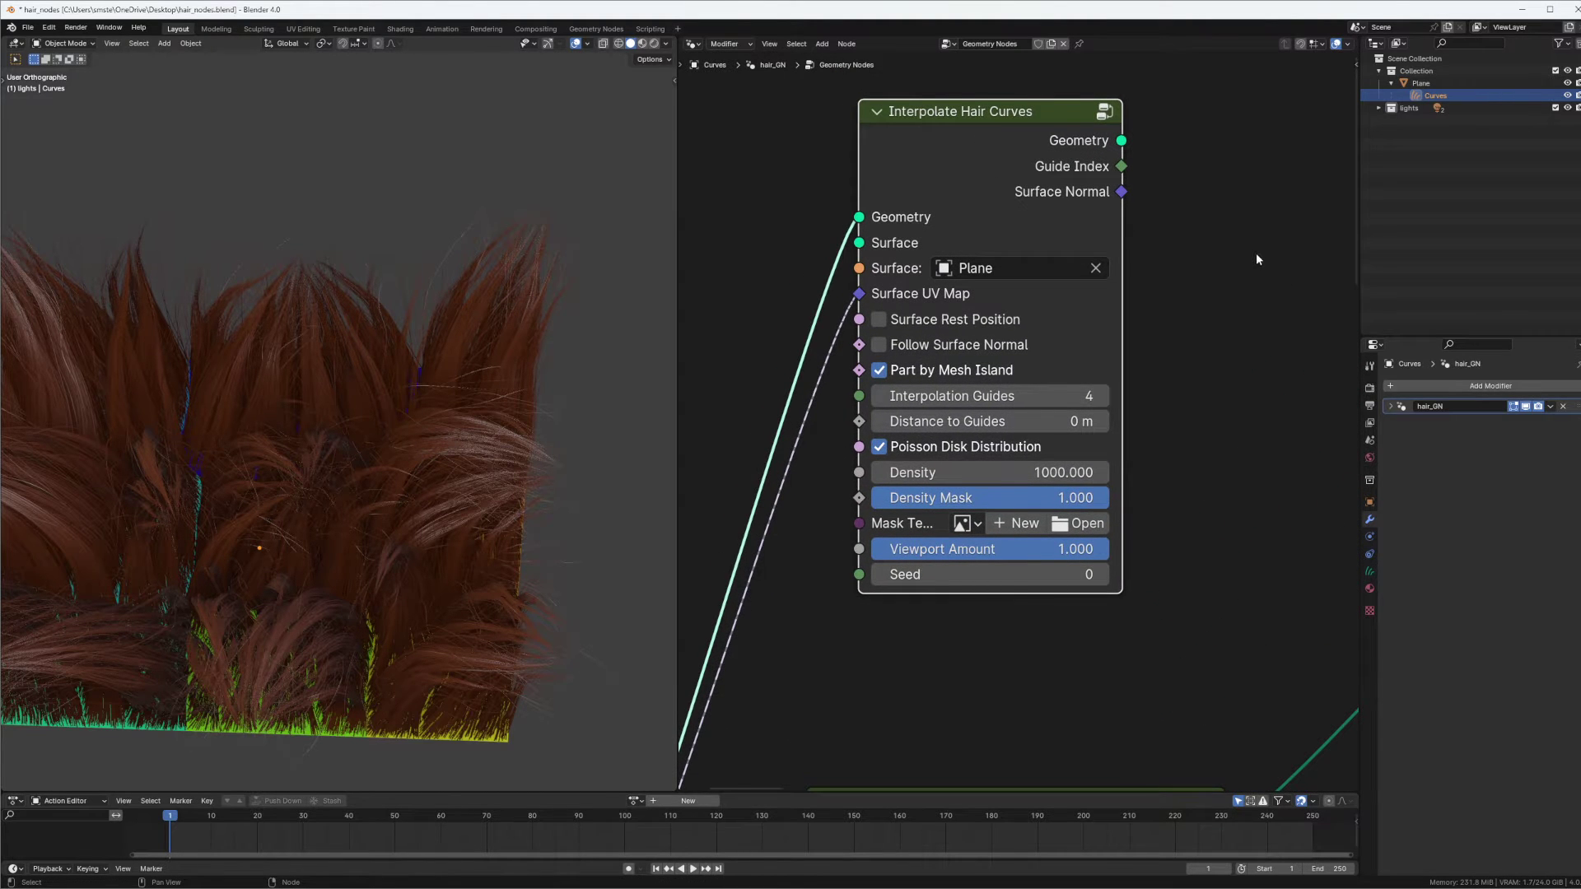
middle_drag(1257, 254, 1227, 281)
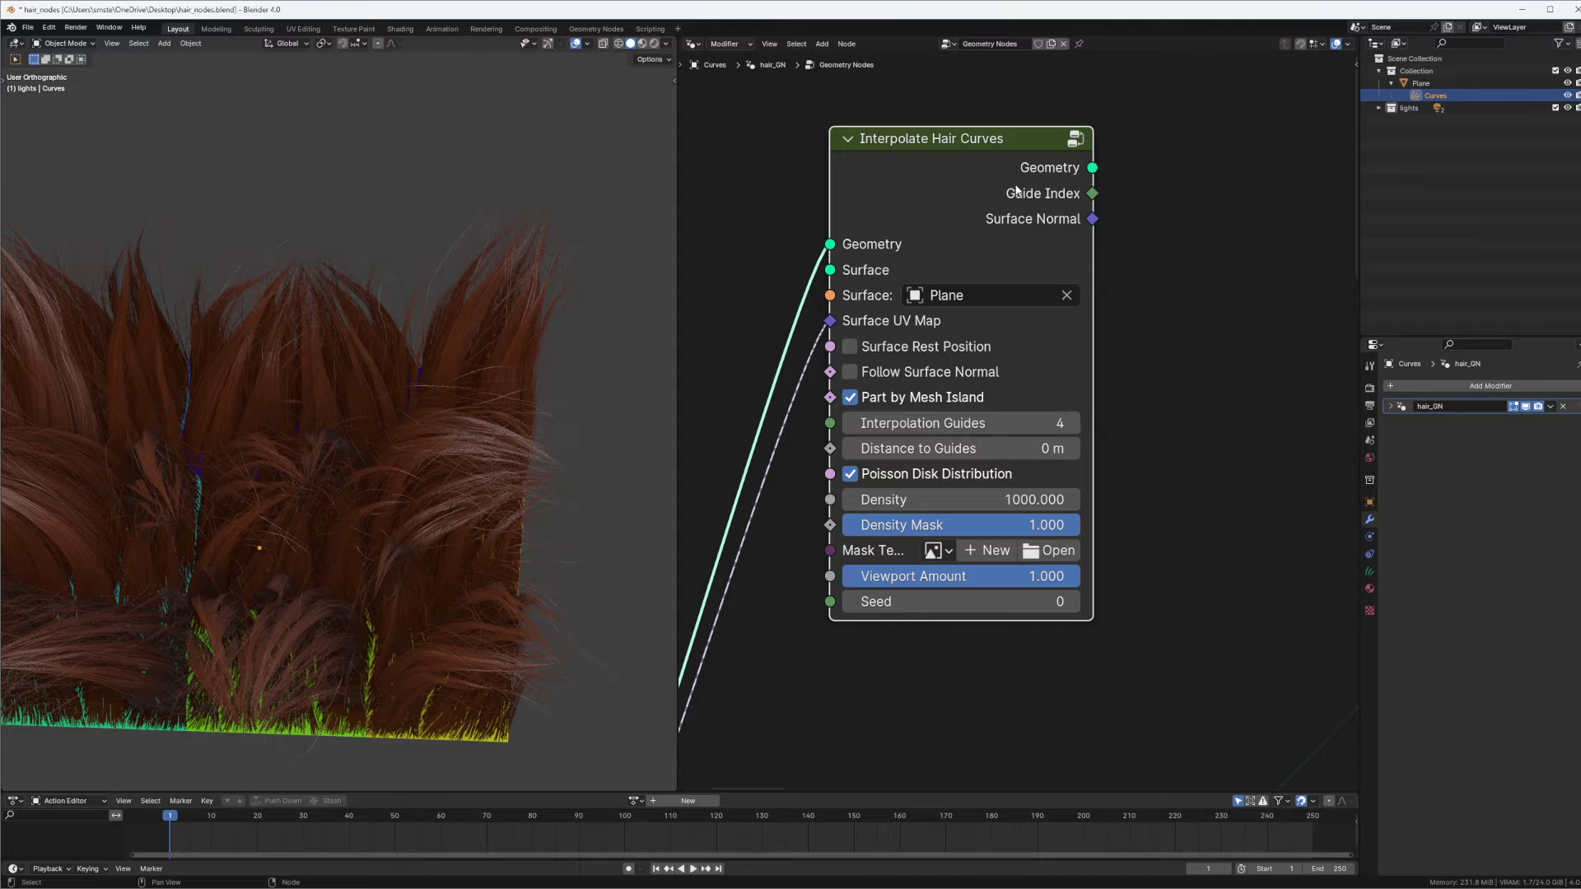
Enter the Interpolate Hair Curves node group and show its list of interface sockets.
key(Tab)
key(Home)
scroll(1100, 312, up, 3)
ctrl+middle_drag(946, 401, 988, 367)
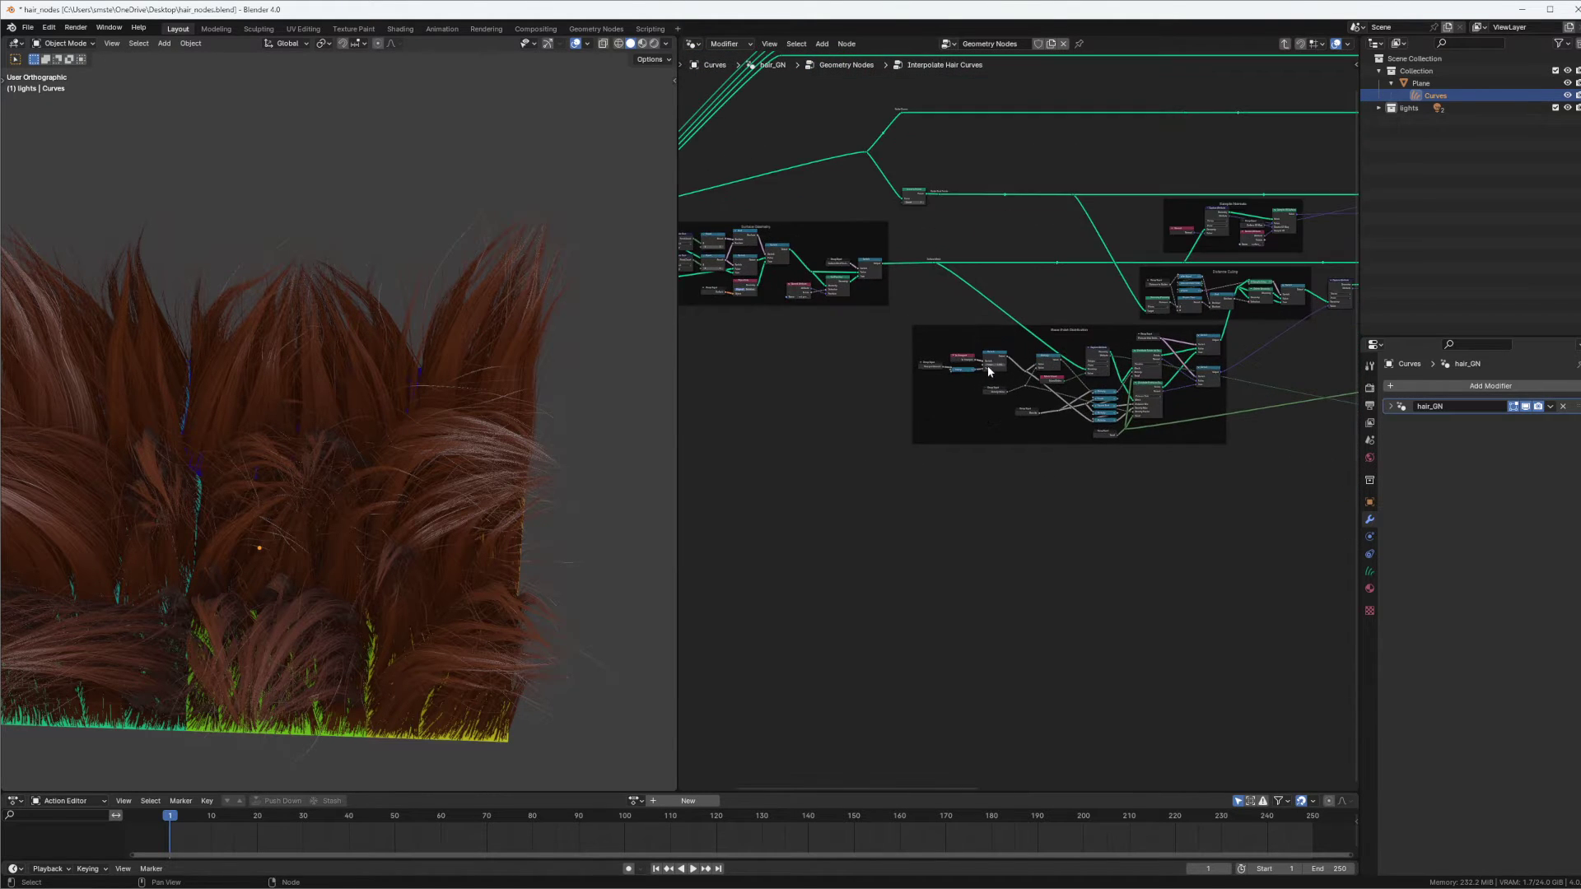
key(n)
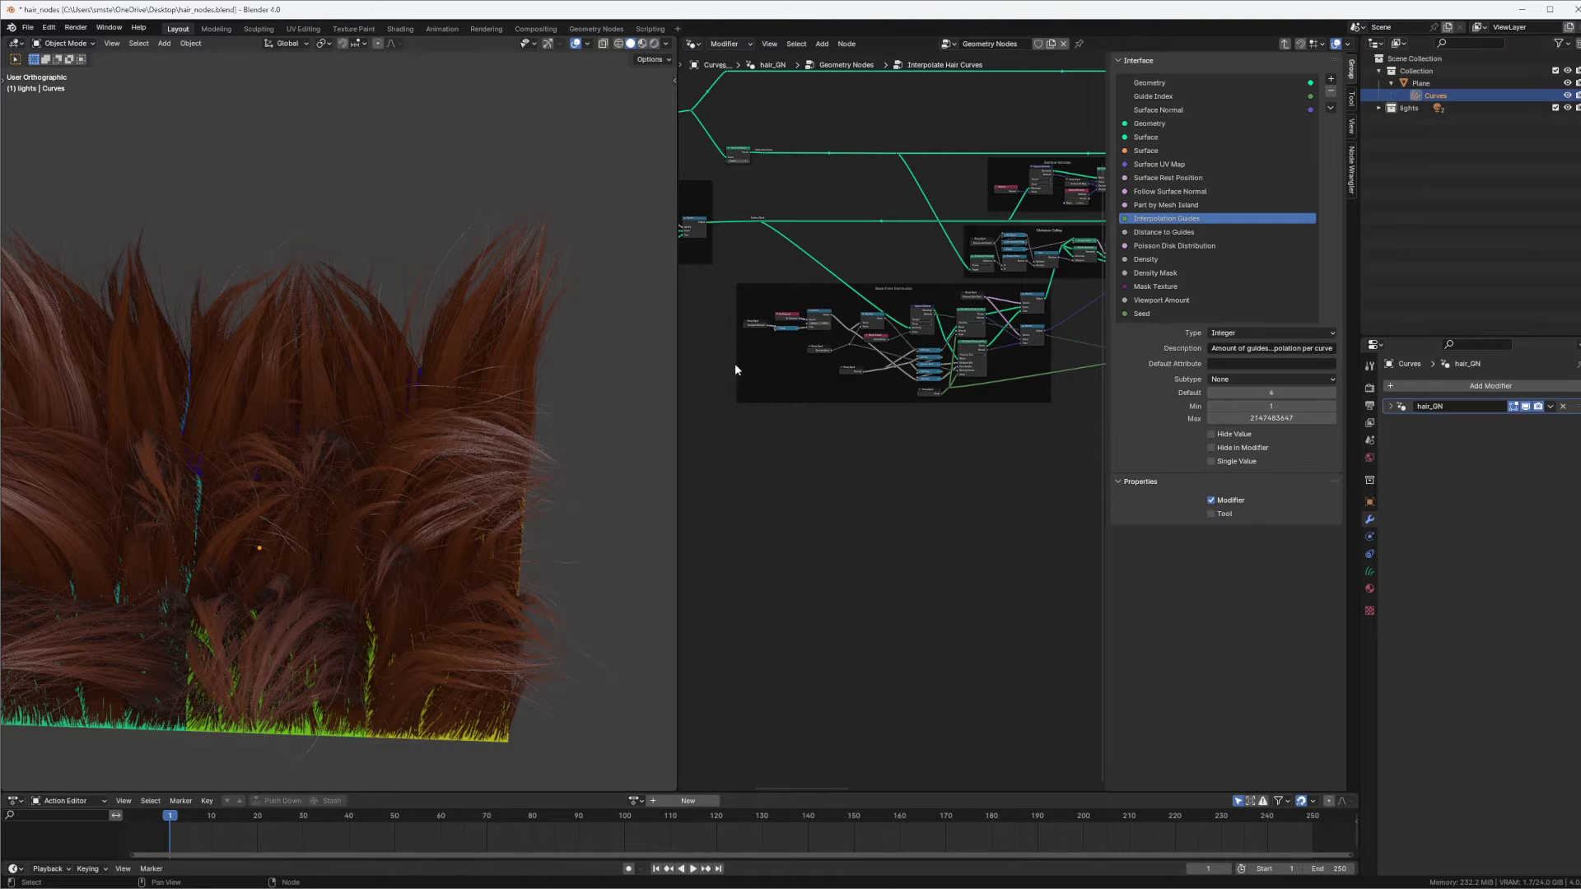
middle_drag(474, 430, 481, 467)
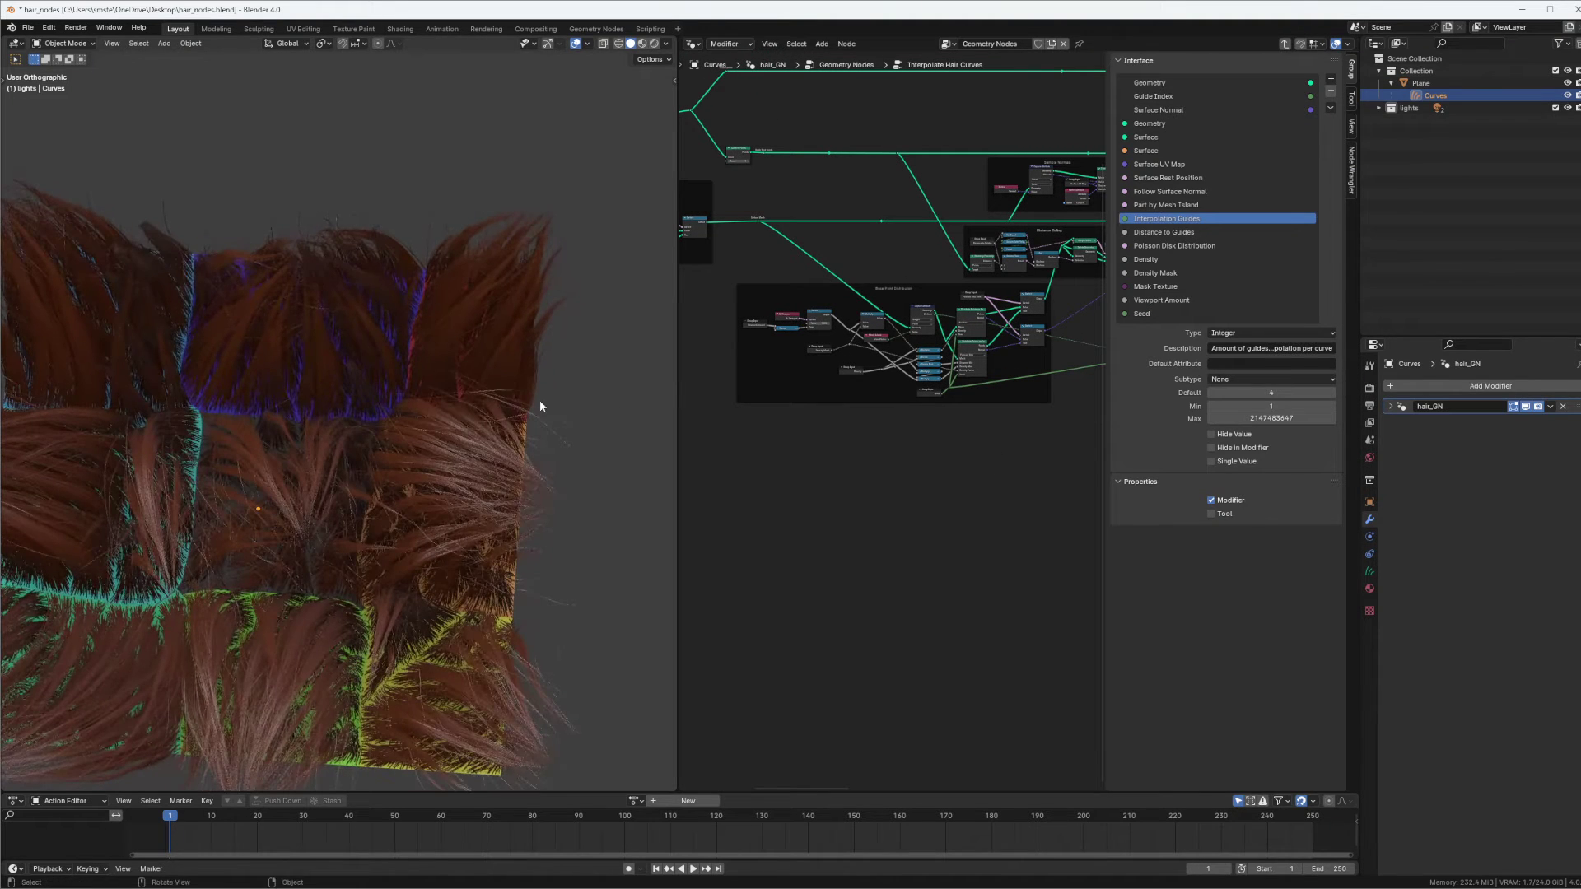
Rename the group's Part by Mesh Island input to Part by Texture.
click(1193, 206)
double_click(1195, 205)
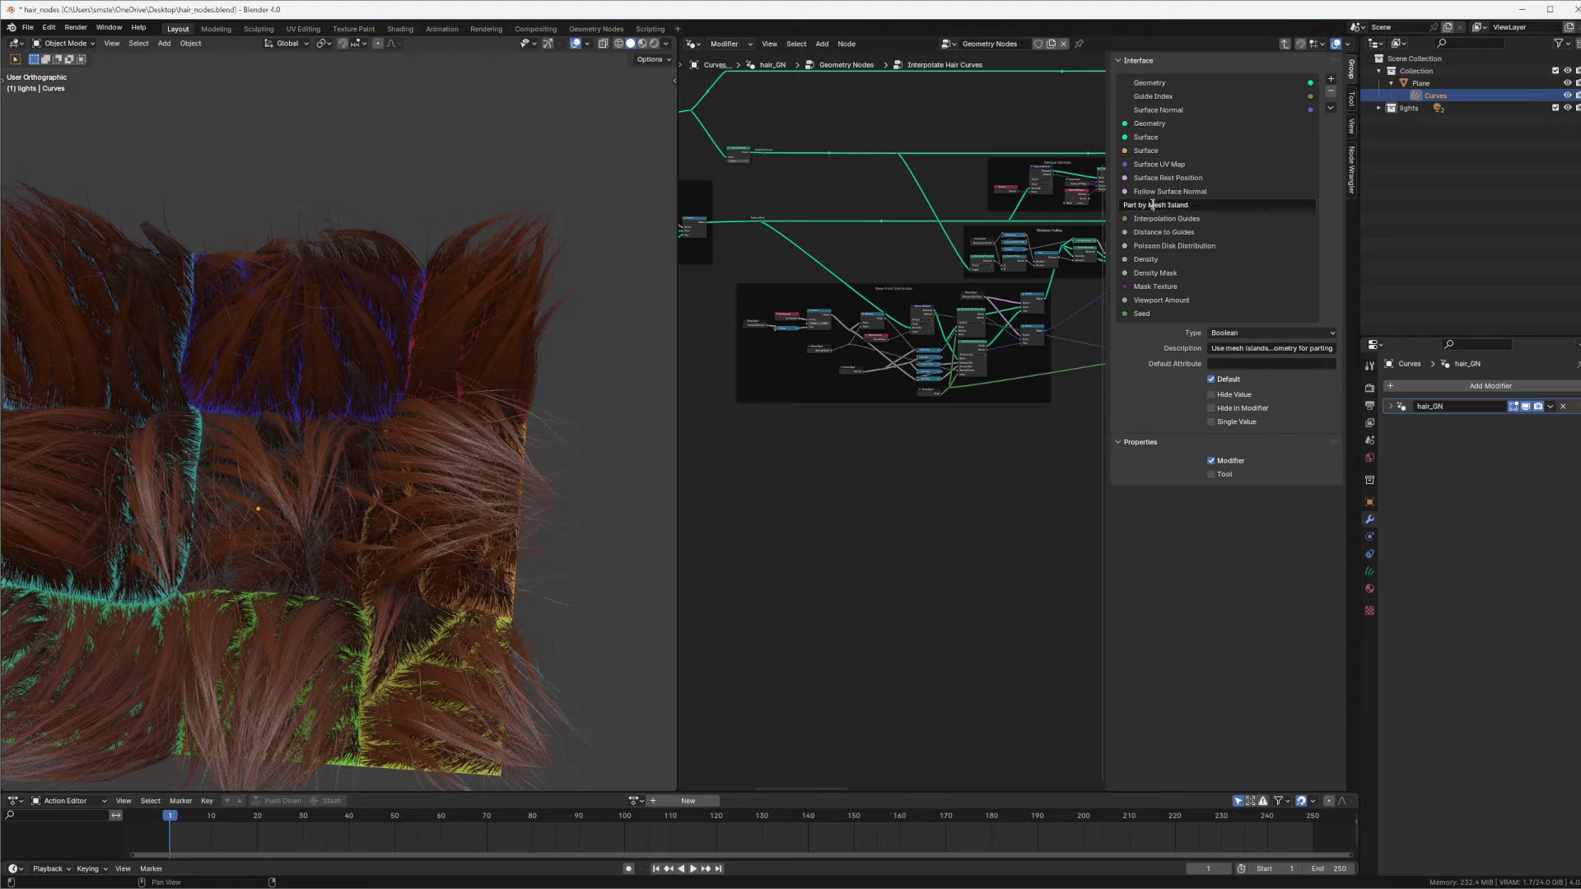
key(BackSpace)
key(BackSpace)
key(BackSpace)
key(BackSpace)
key(BackSpace)
key(BackSpace)
key(BackSpace)
key(BackSpace)
key(BackSpace)
key(BackSpace)
text(Te)
key(Return)
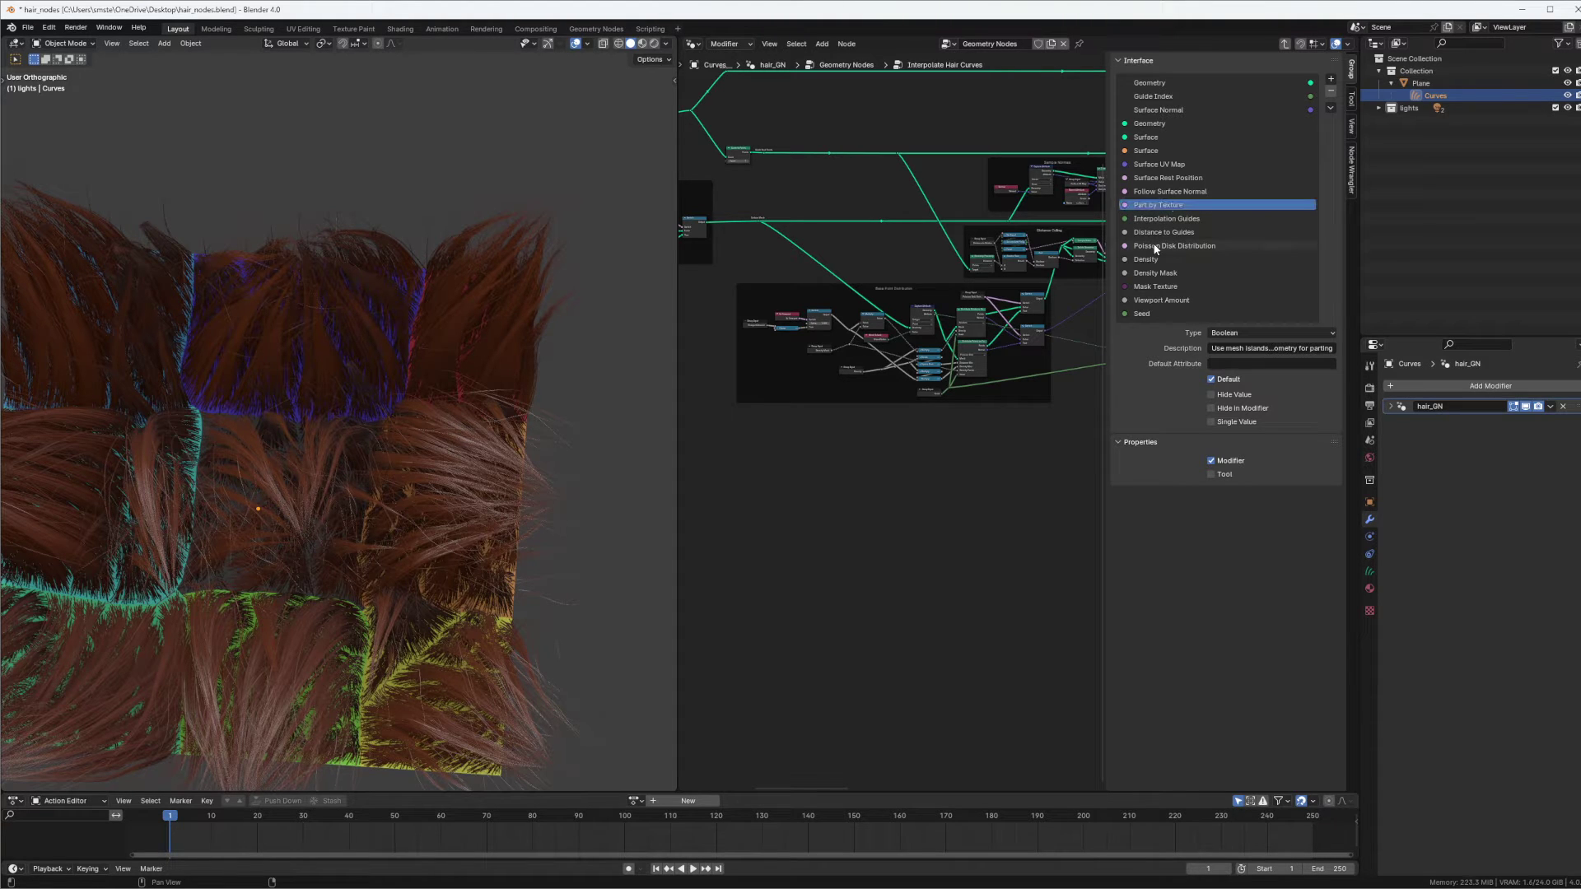
Add an Image input named Parting Texture below Part by Texture in the group interface.
click(1331, 79)
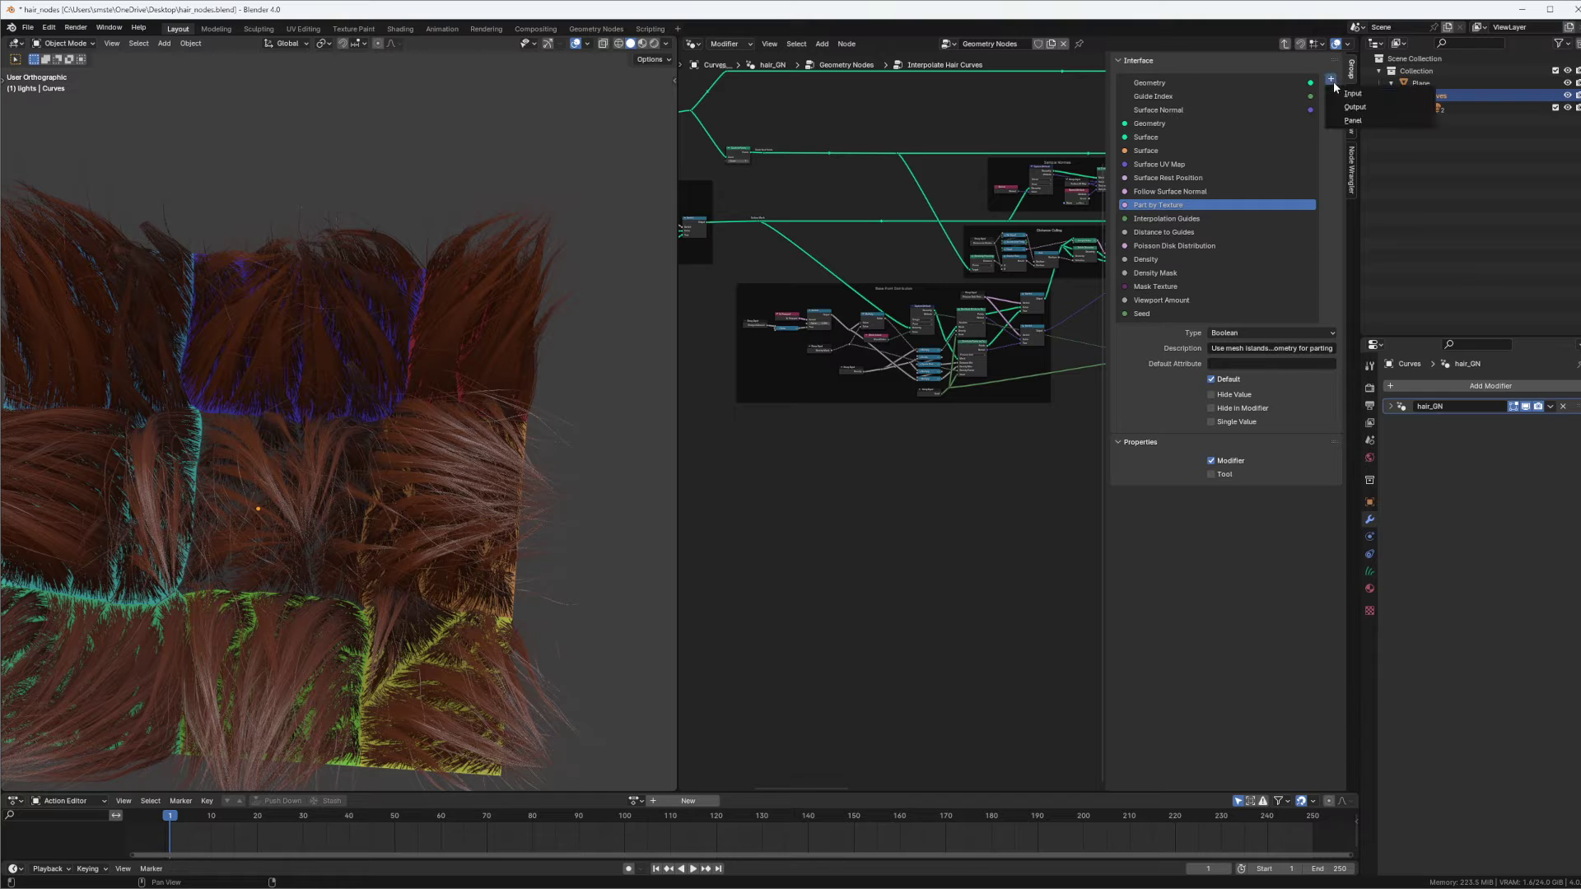
click(1403, 91)
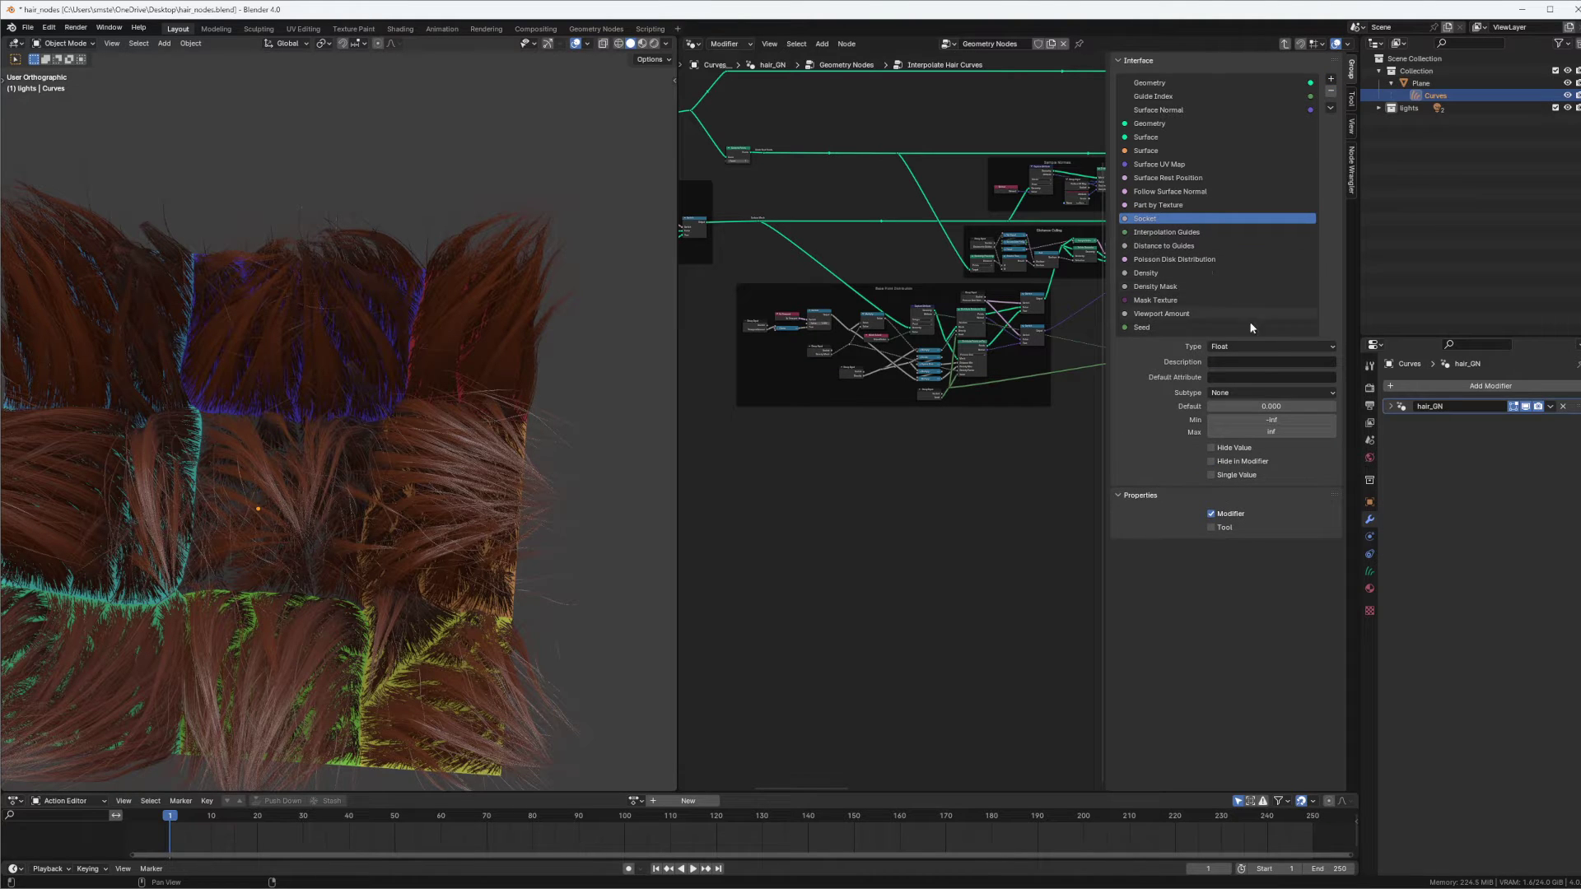
click(1262, 346)
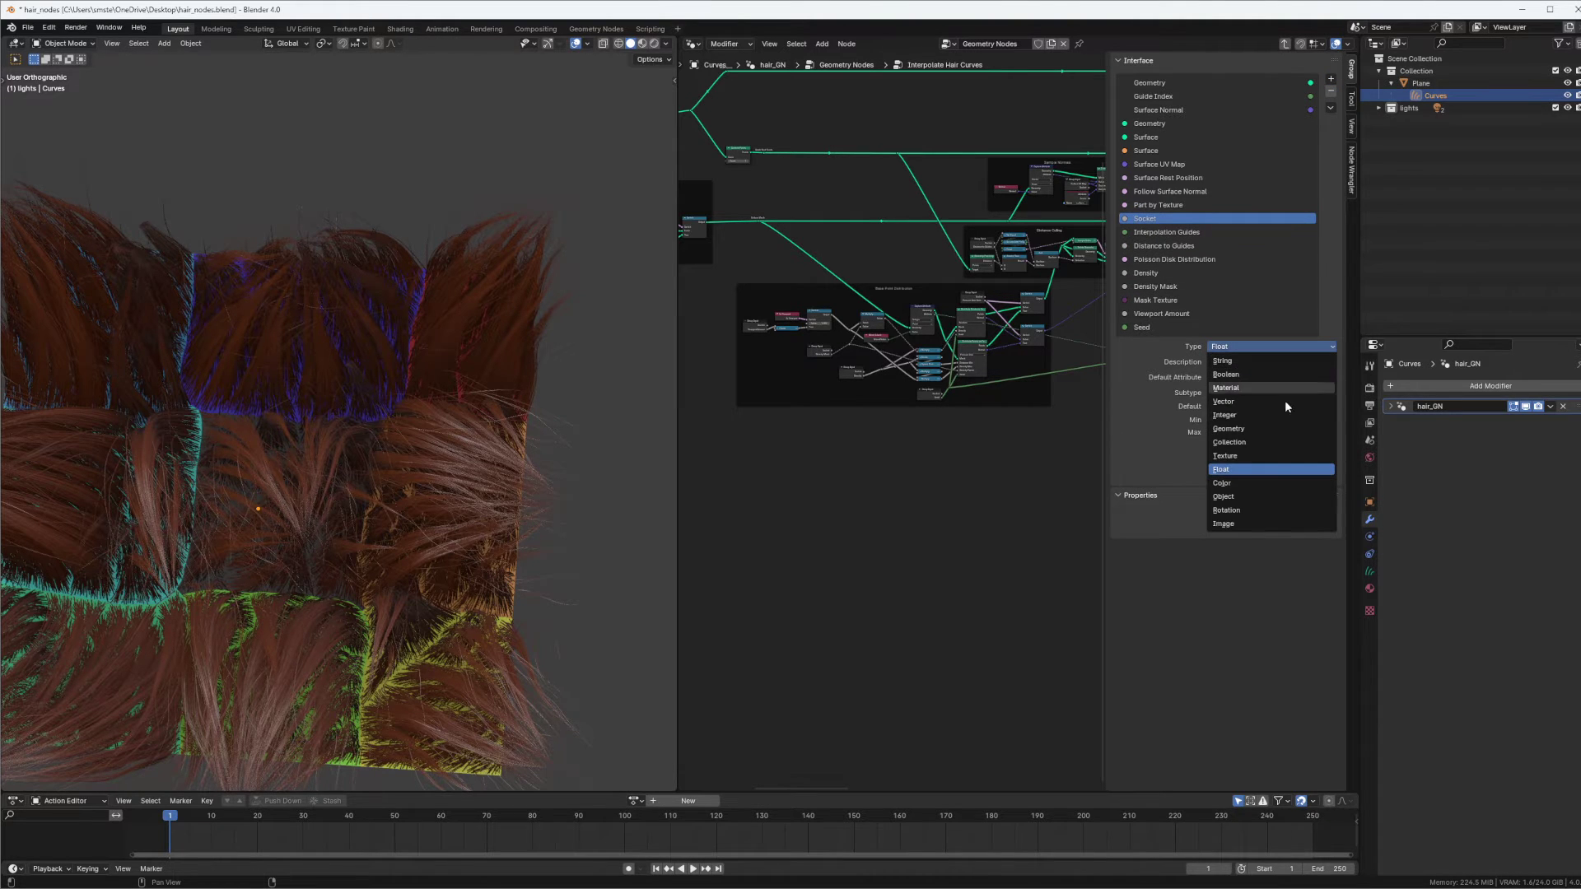
click(1241, 525)
double_click(1181, 219)
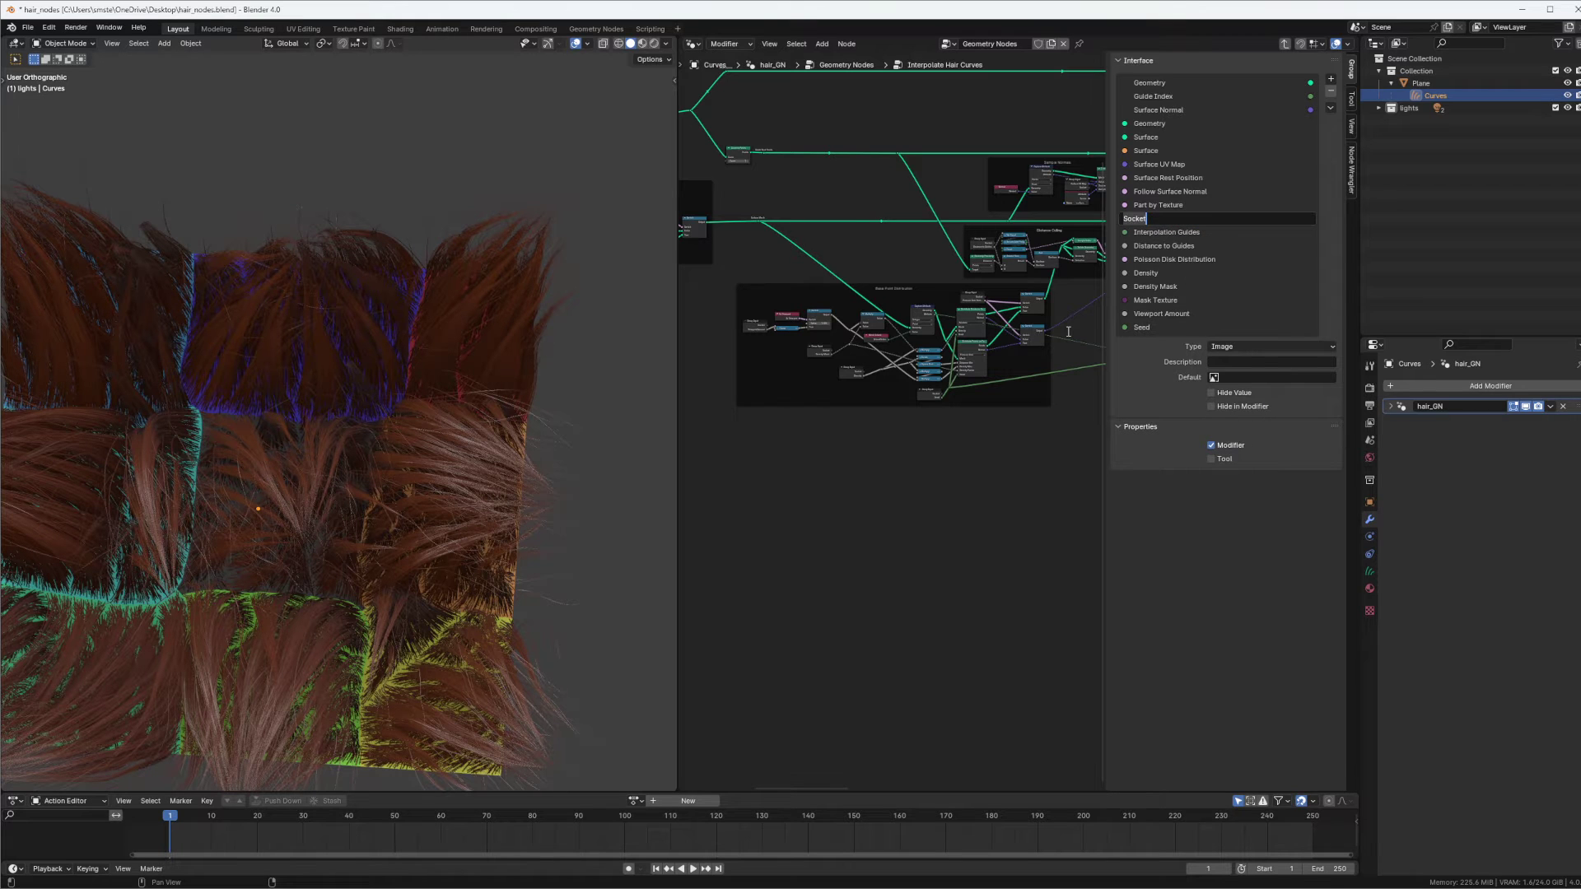
text(Parting Texture)
key(Return)
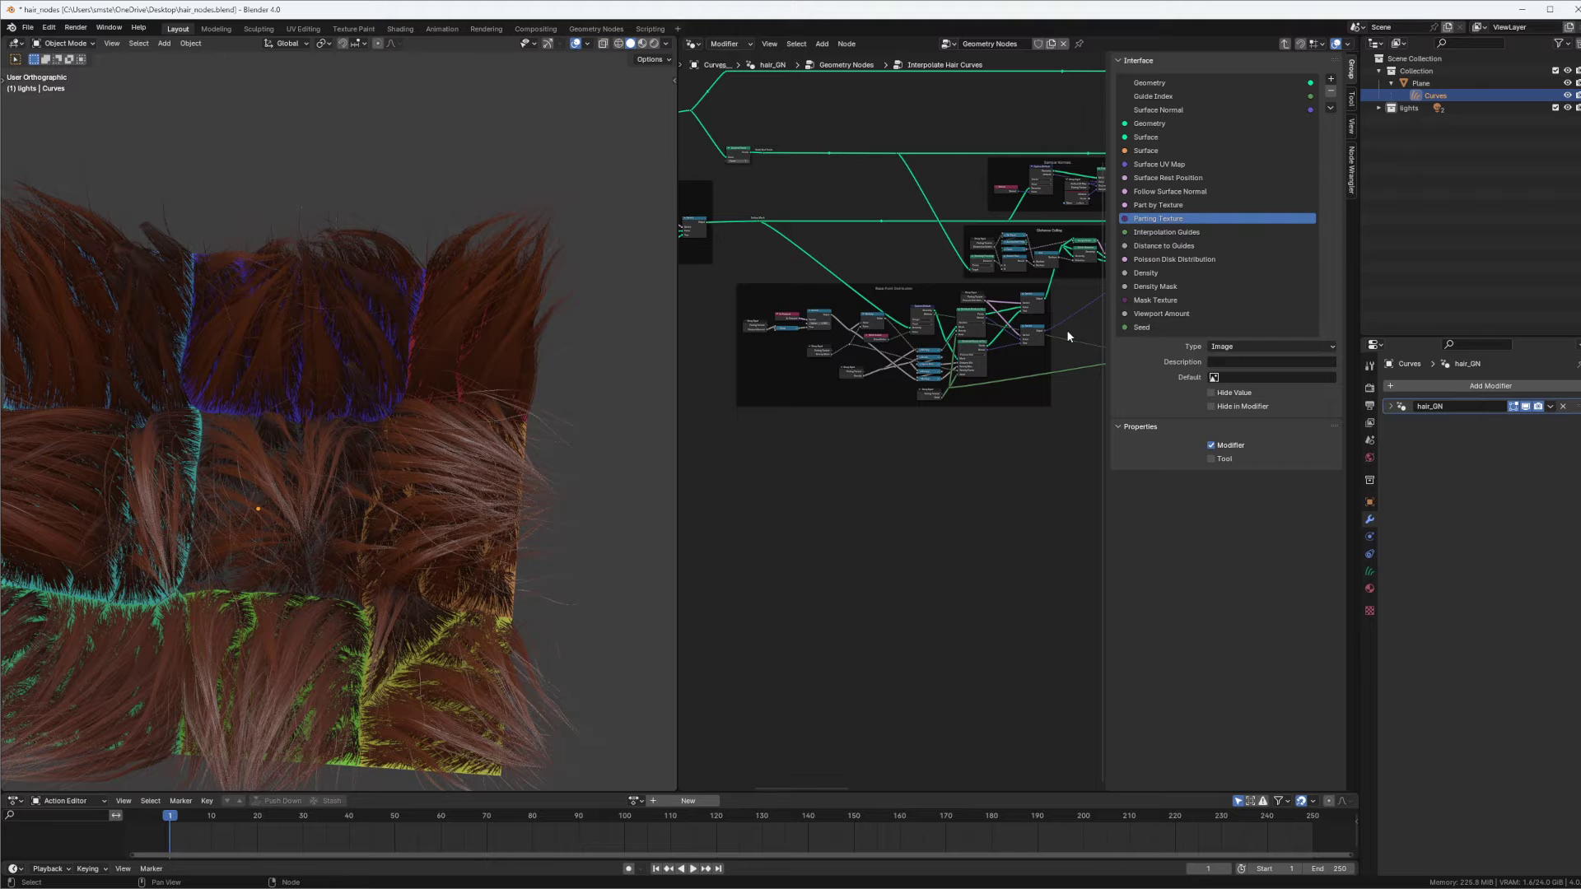
Hide the sidebar, exit the node group and assign part_map.png as the Interpolate Hair Curves node's Parting Texture.
middle_drag(887, 384, 940, 392)
key(n)
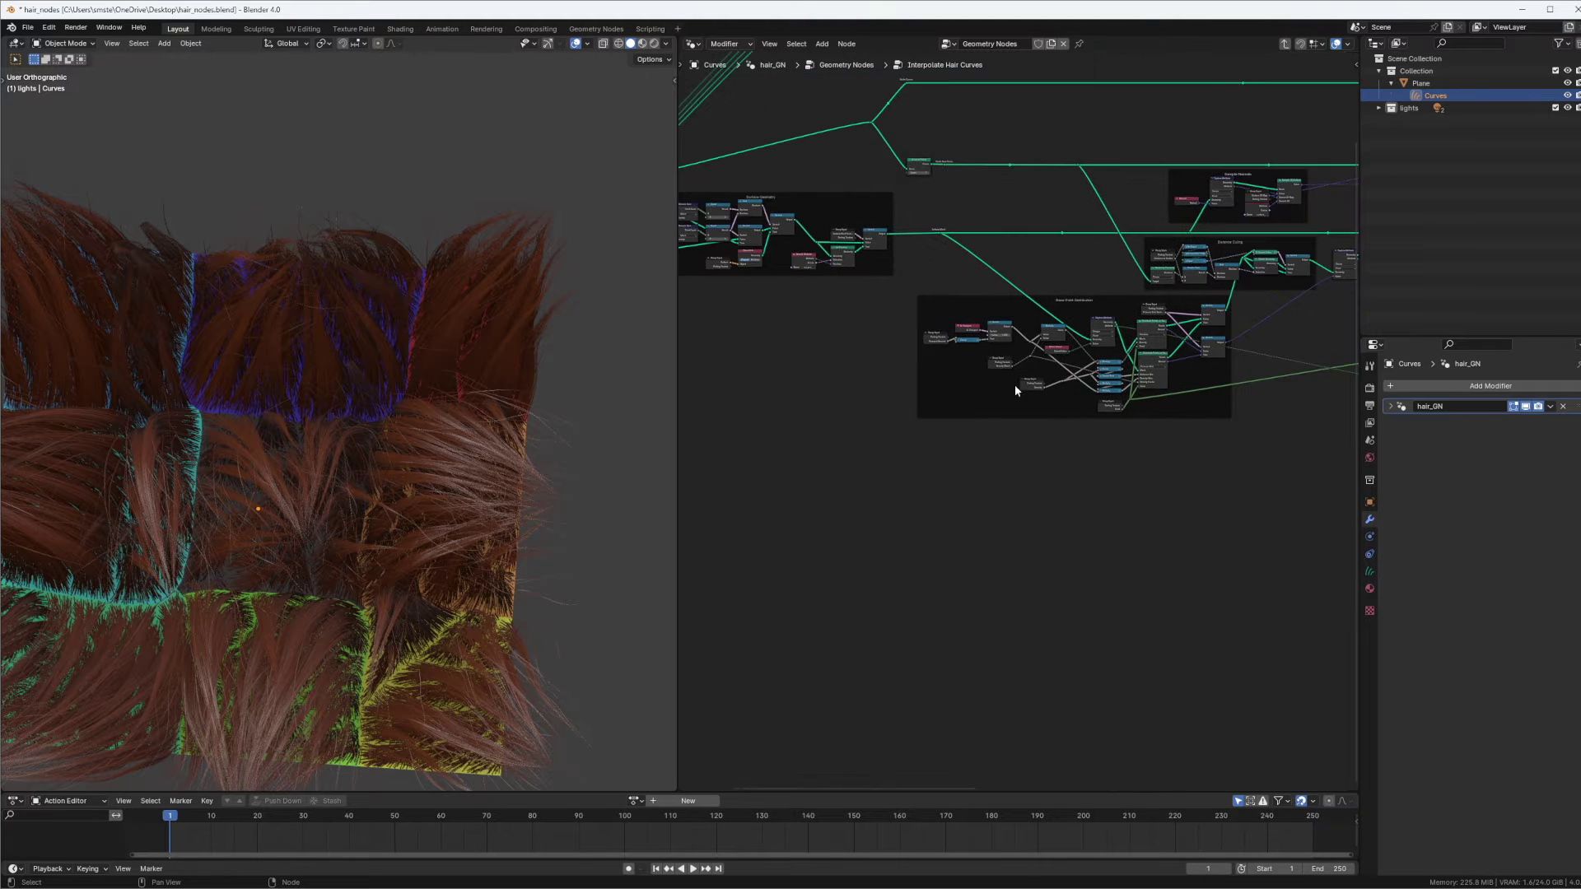
middle_drag(1002, 268, 1052, 386)
key(Tab)
key(KP_Decimal)
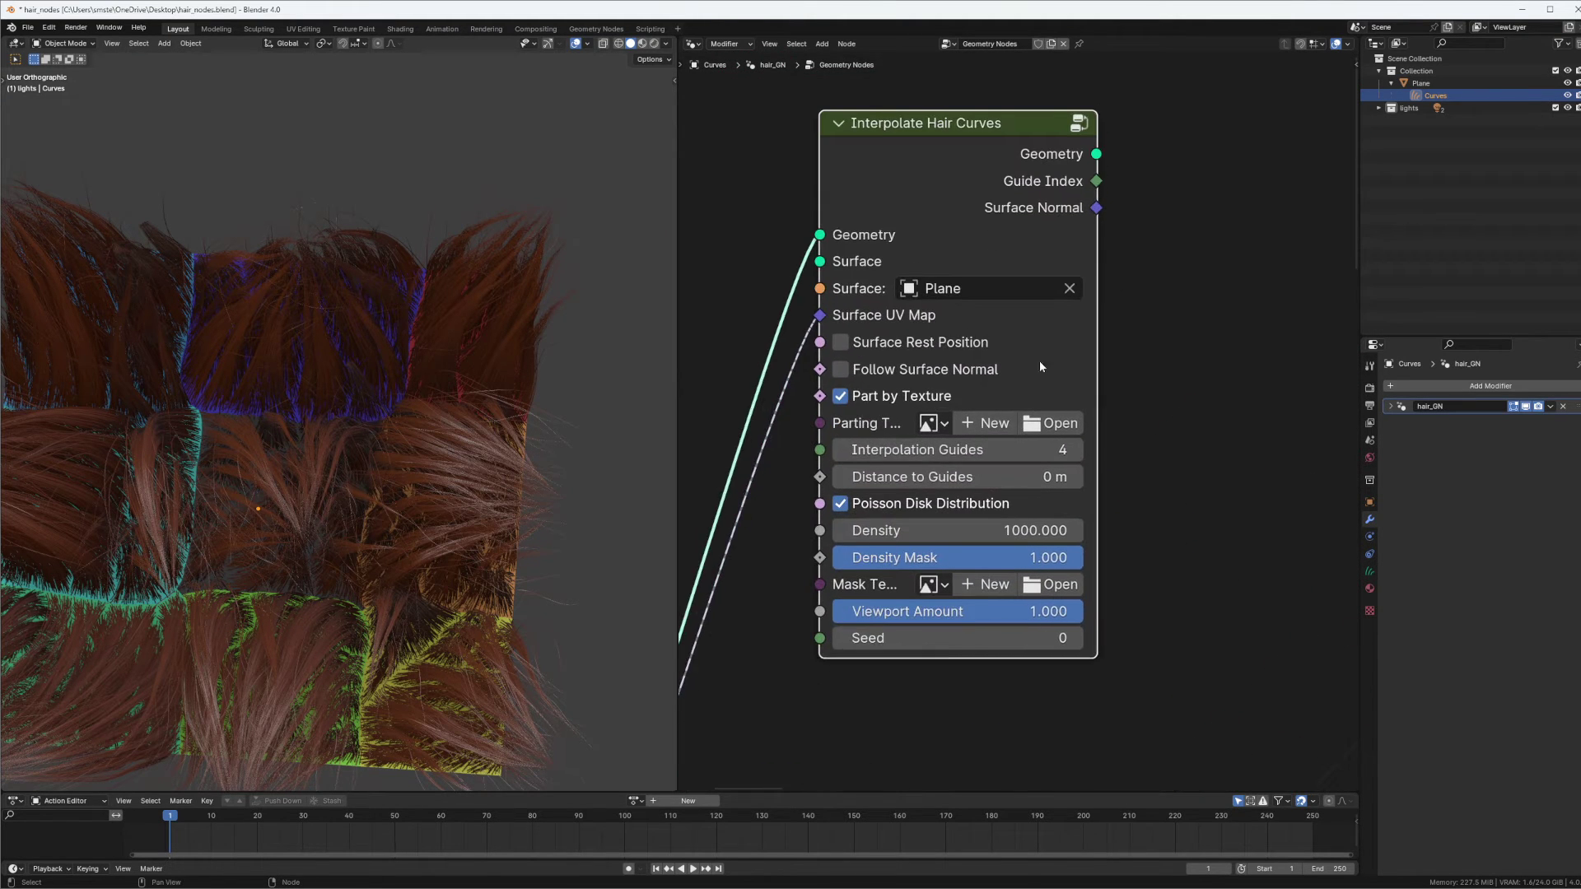
click(978, 350)
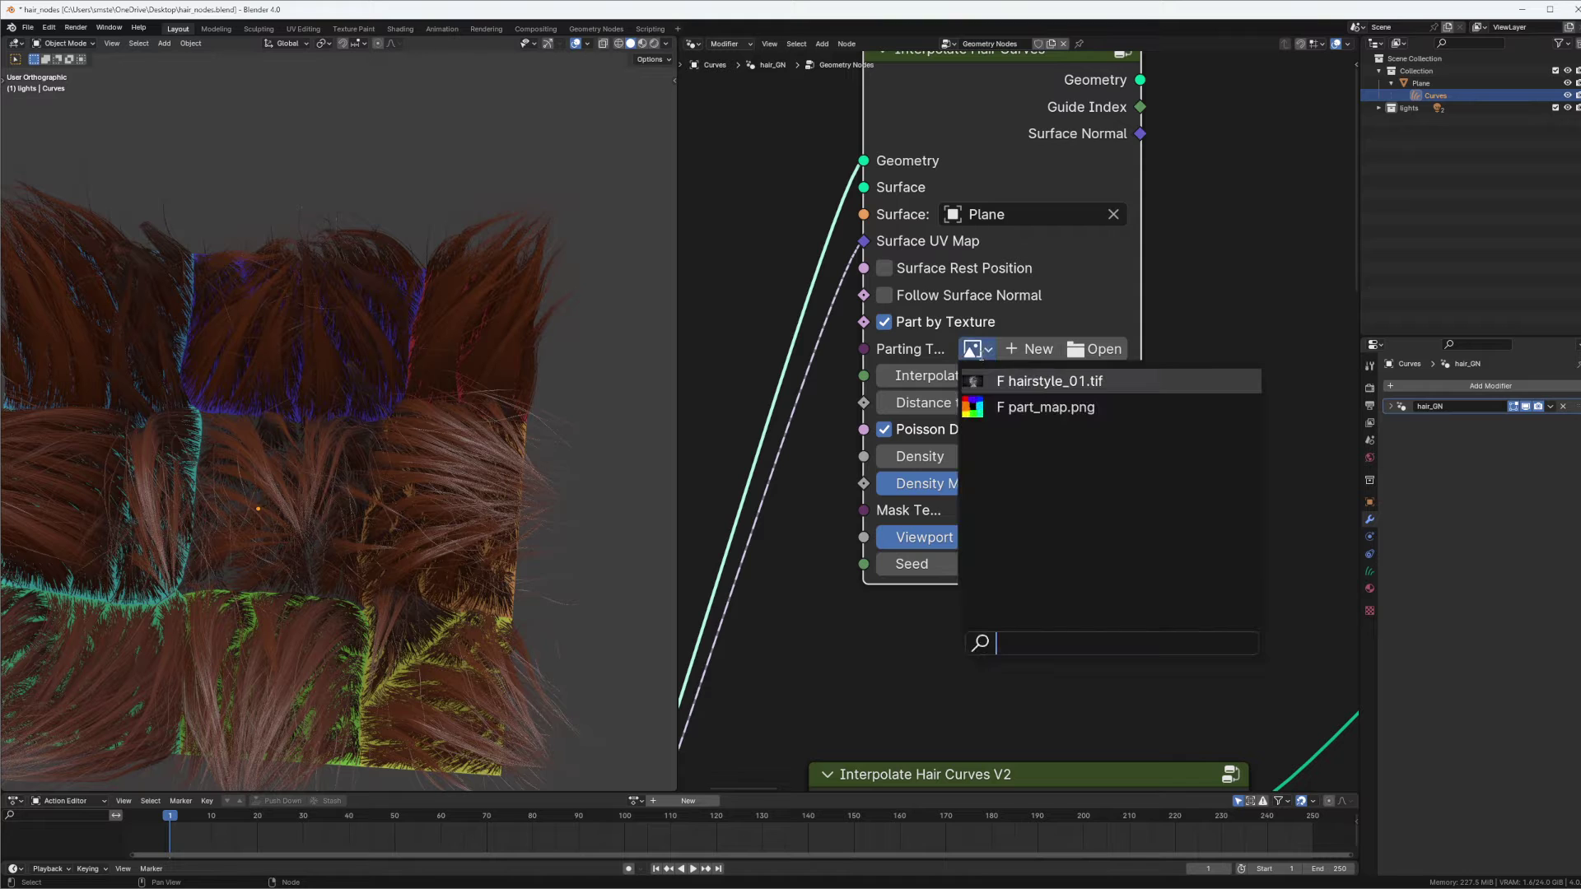
click(1030, 407)
Reenter the Interpolate Hair Curves group and bring the Base Point Distribution frame with its Mesh Island node into close view.
scroll(1025, 395, down, 5)
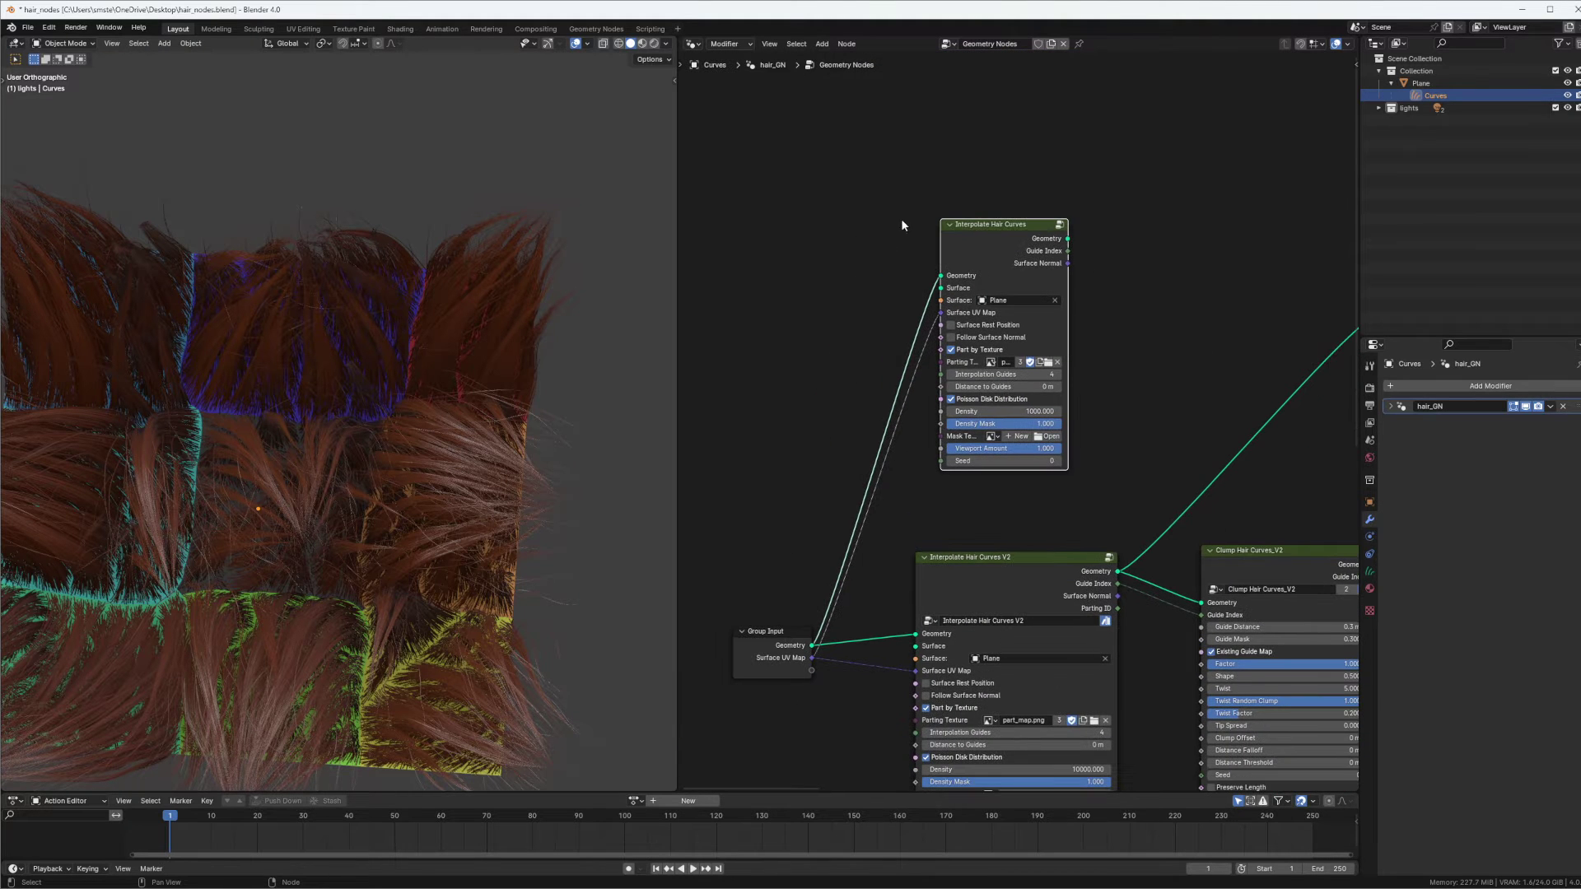
key(Tab)
scroll(979, 329, down, 6)
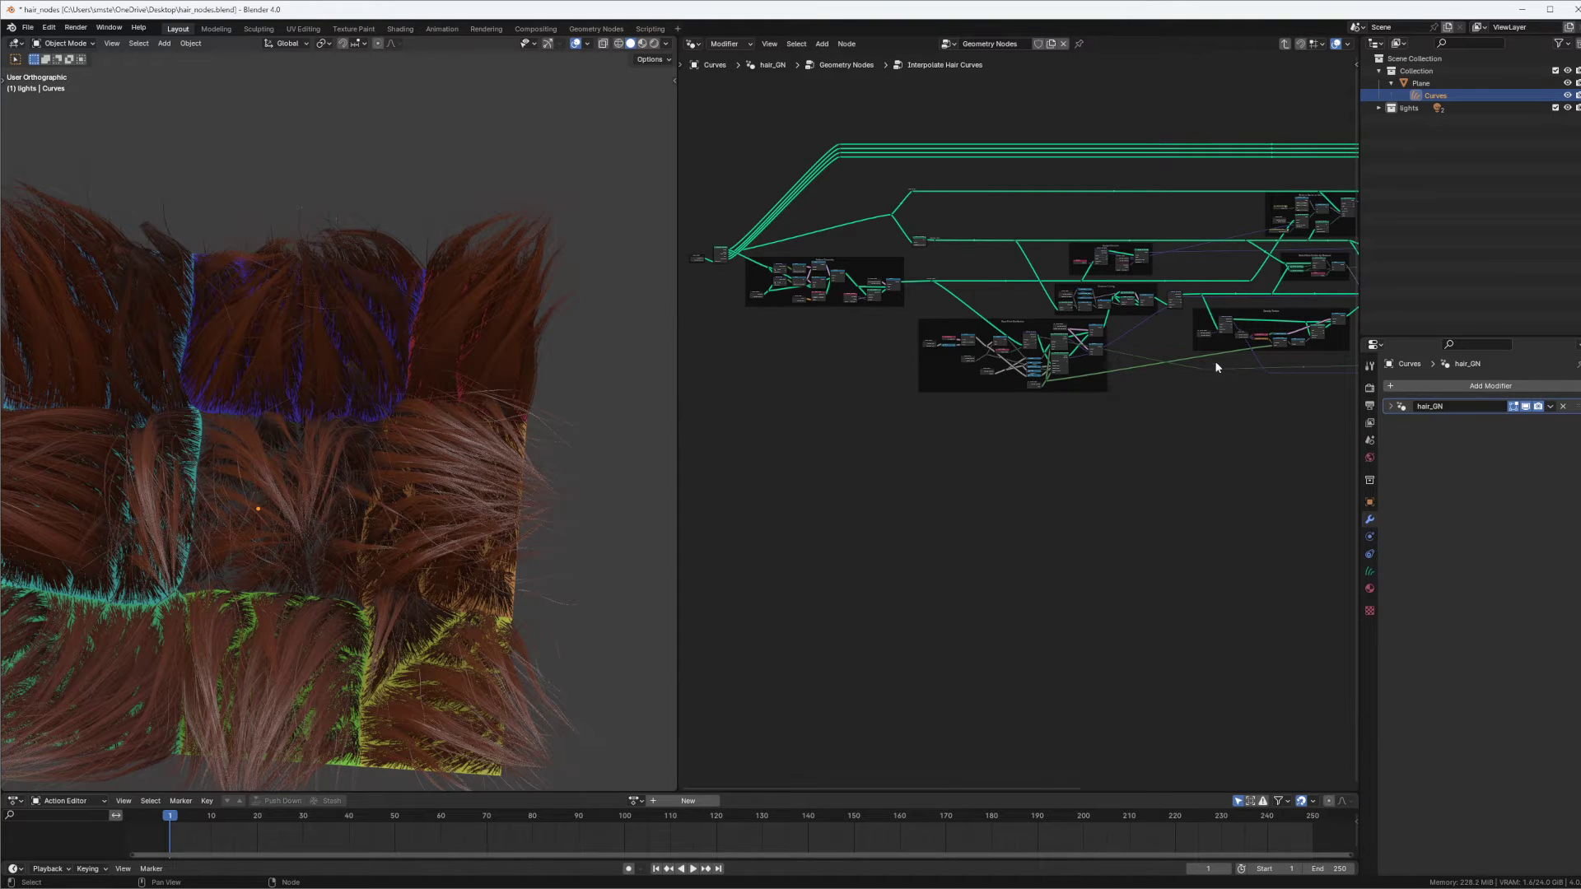
ctrl+middle_drag(1221, 343, 1100, 251)
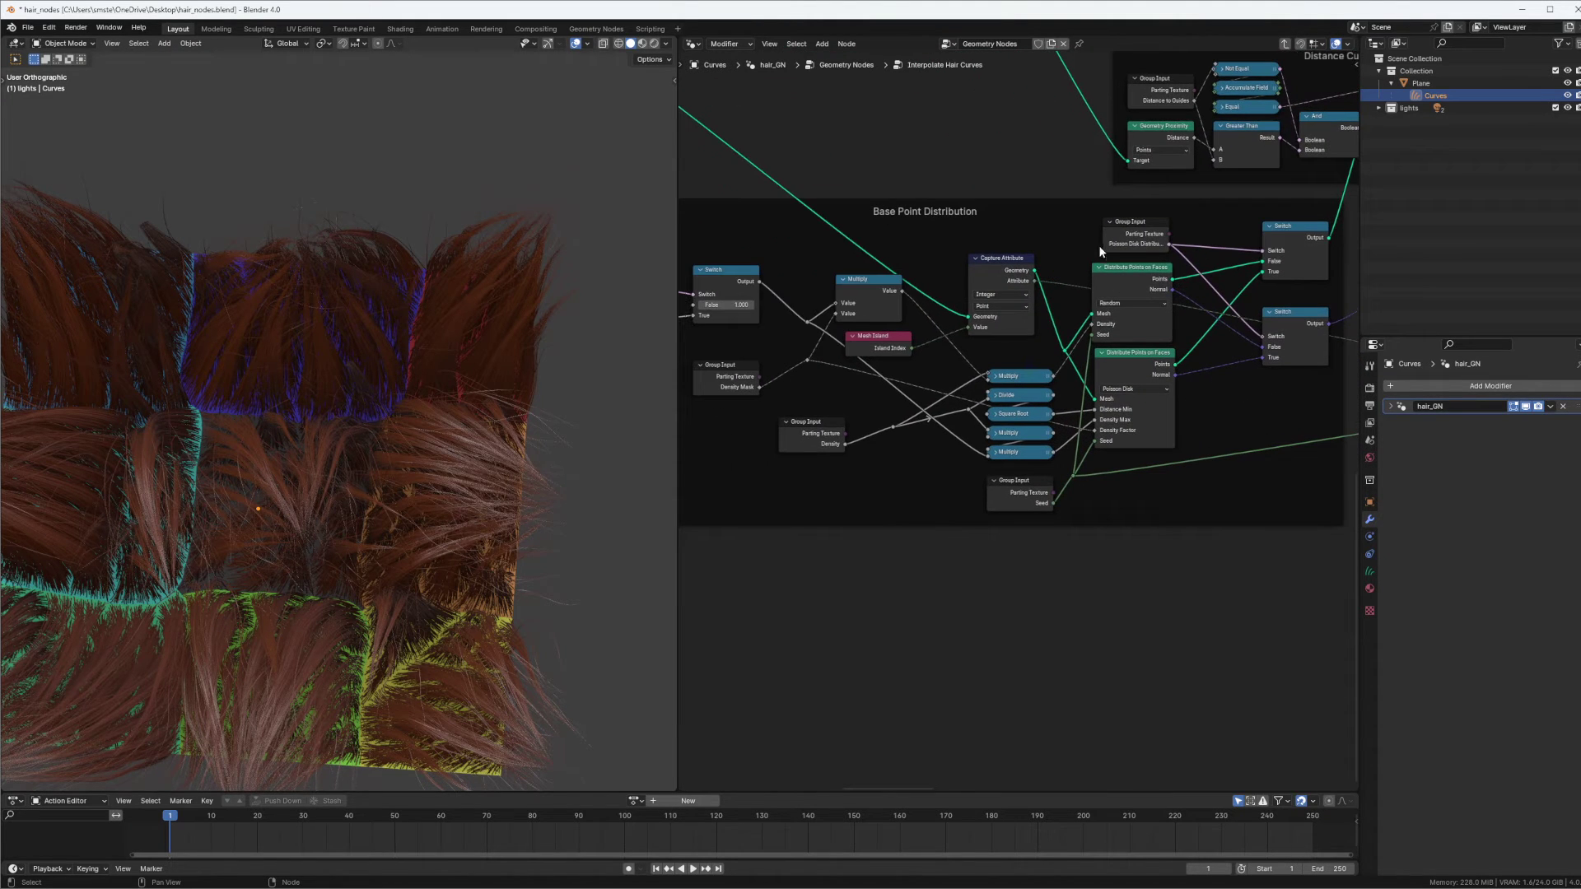
Preview the points of the Random and Poisson Disk Distribute Points on Faces nodes with a Viewer node.
scroll(1128, 297, down, 2)
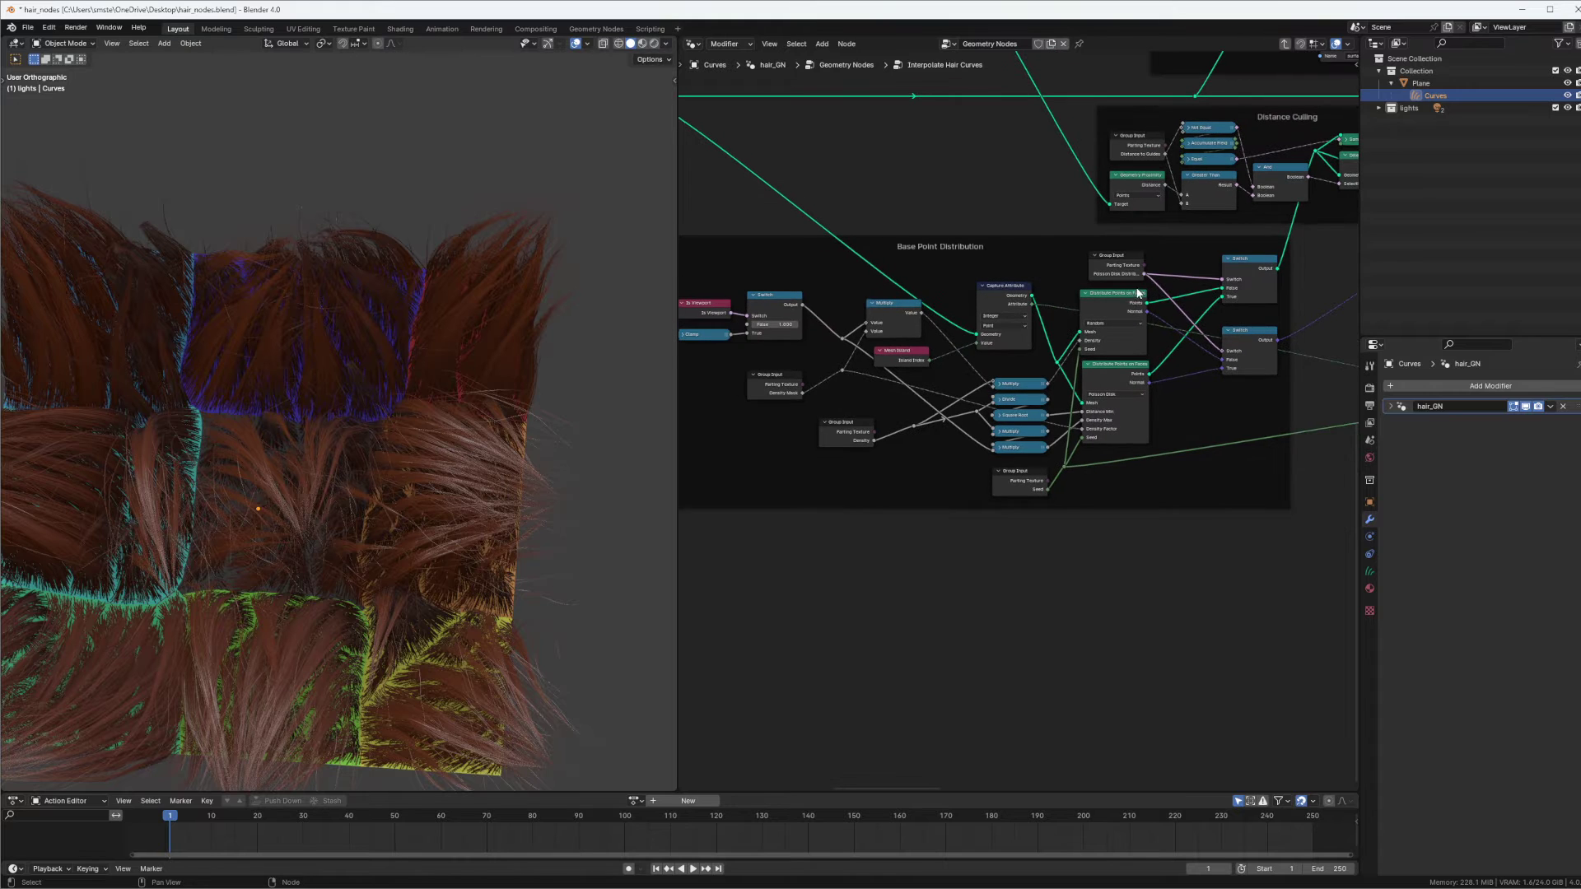
ctrl+shift+click(1128, 305)
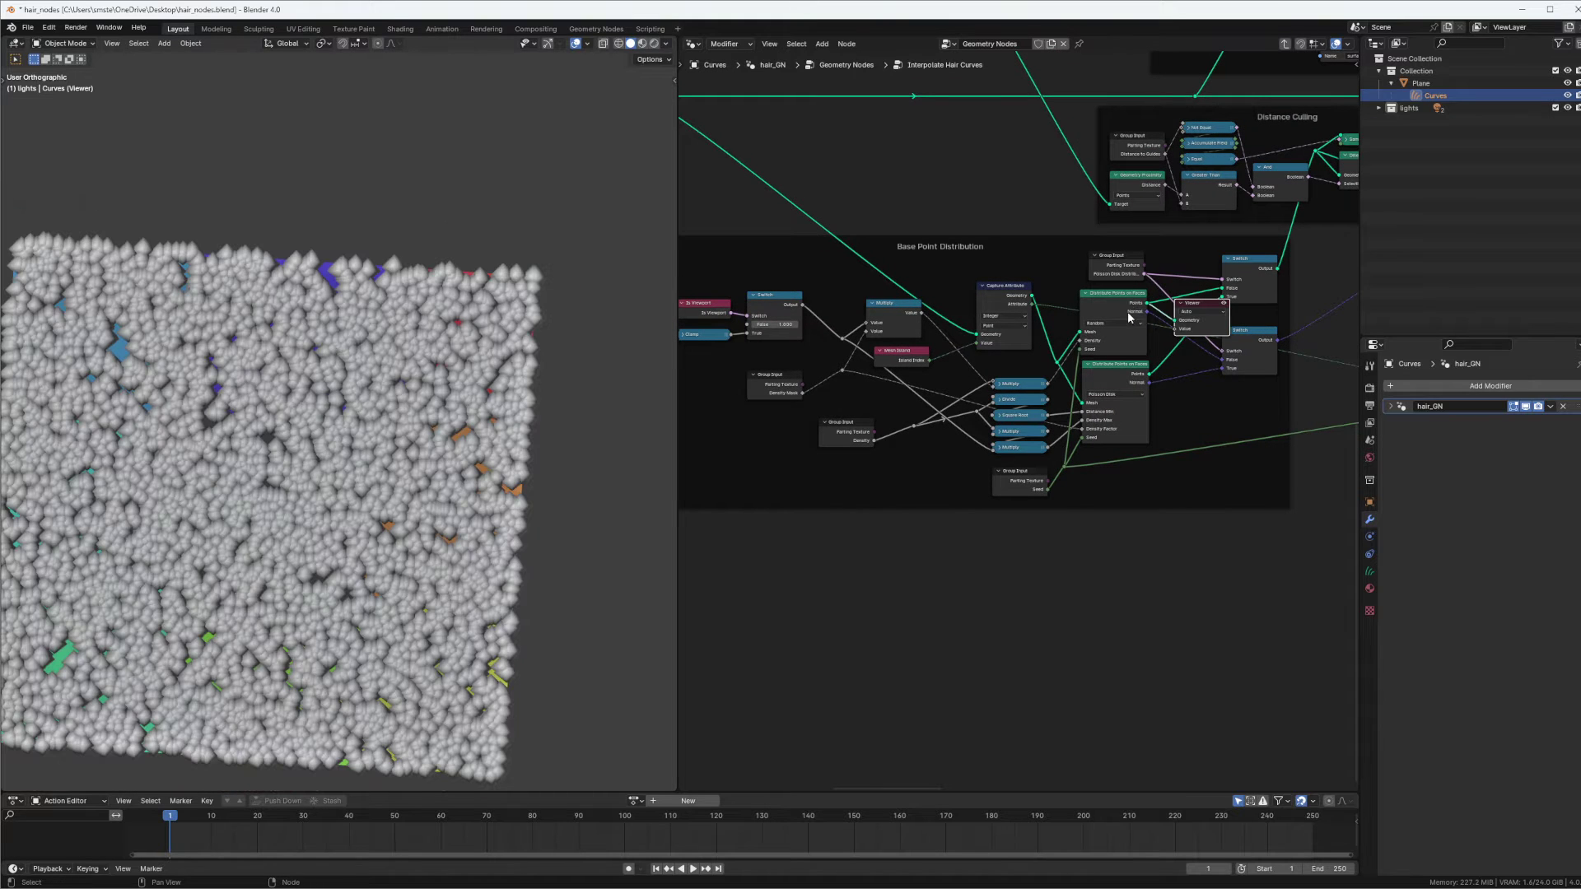
ctrl+shift+click(1129, 377)
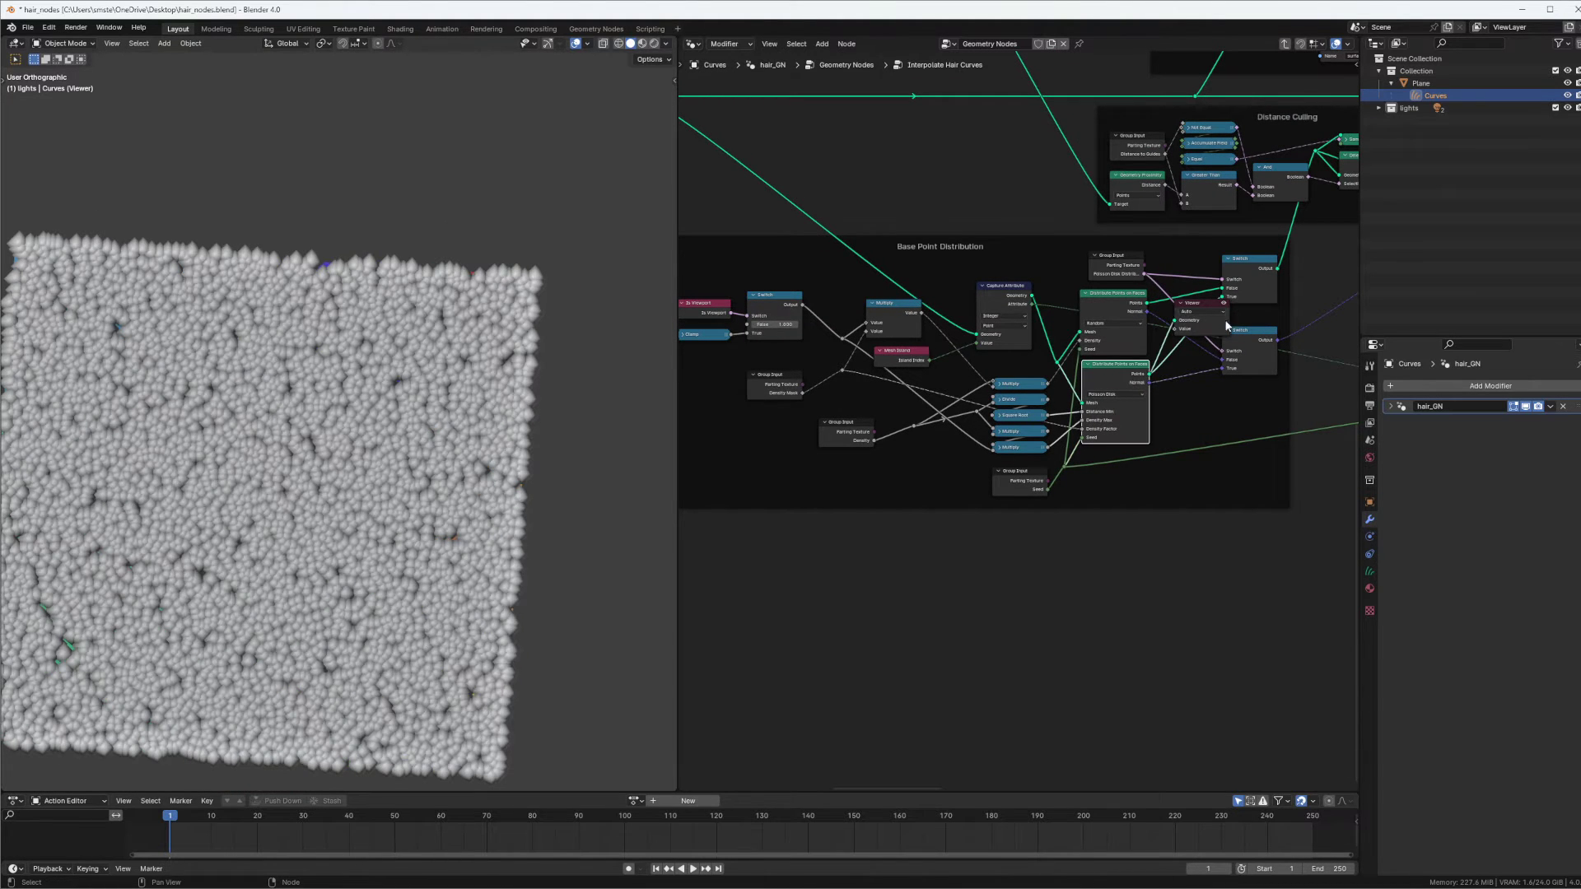
middle_drag(1226, 326, 1138, 319)
middle_drag(457, 369, 457, 346)
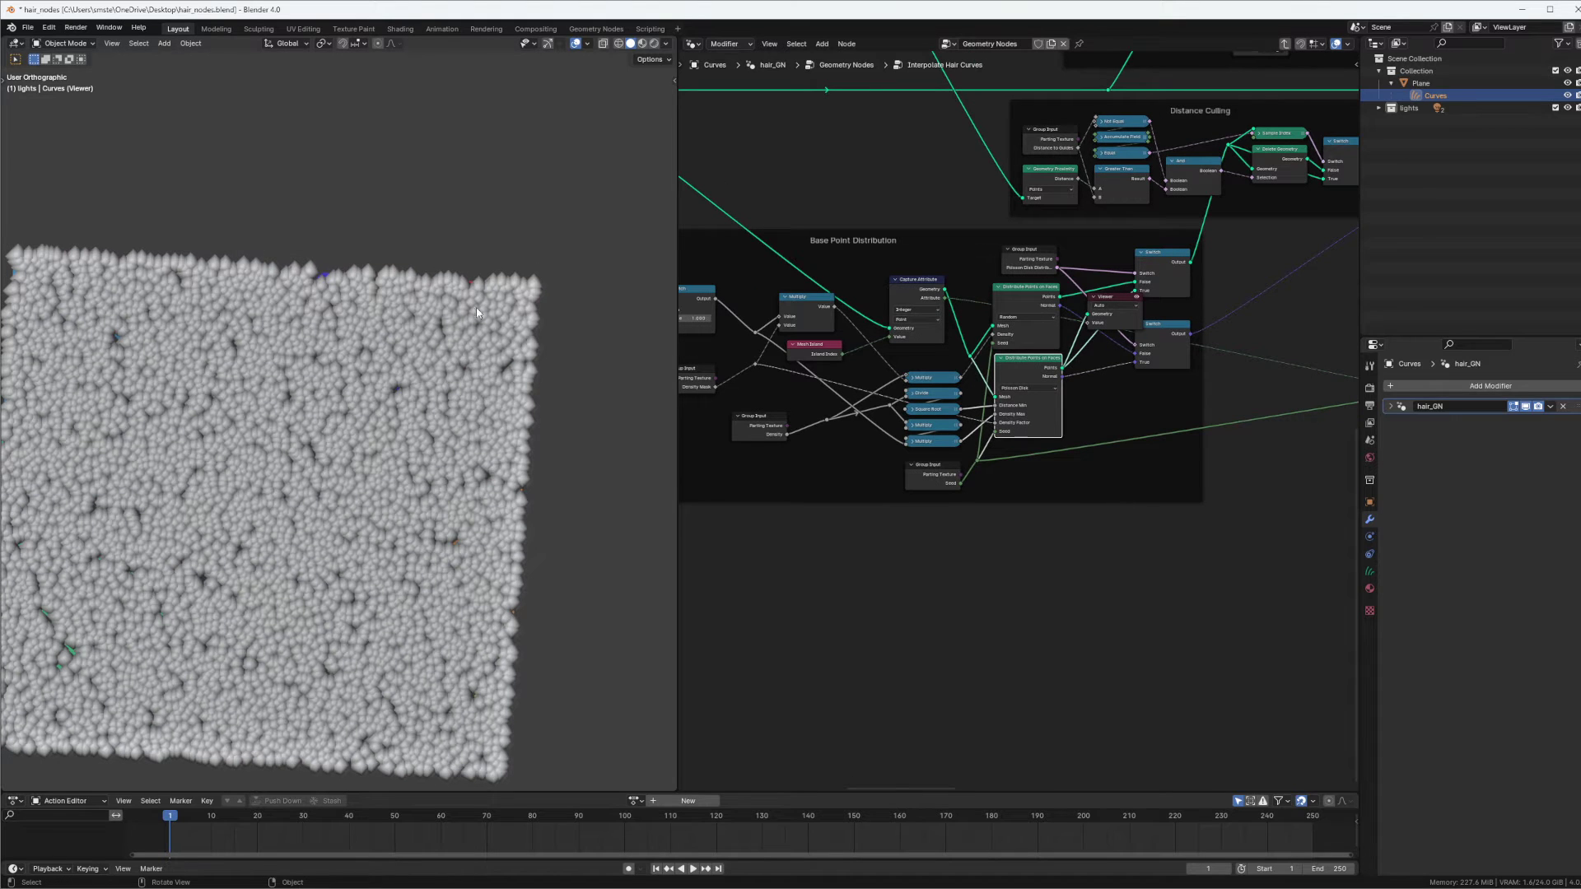
Examine the Parting IDs frame further along the node tree, including its Group Input and Switch nodes.
scroll(1141, 356, down, 1)
middle_drag(1153, 337, 1005, 304)
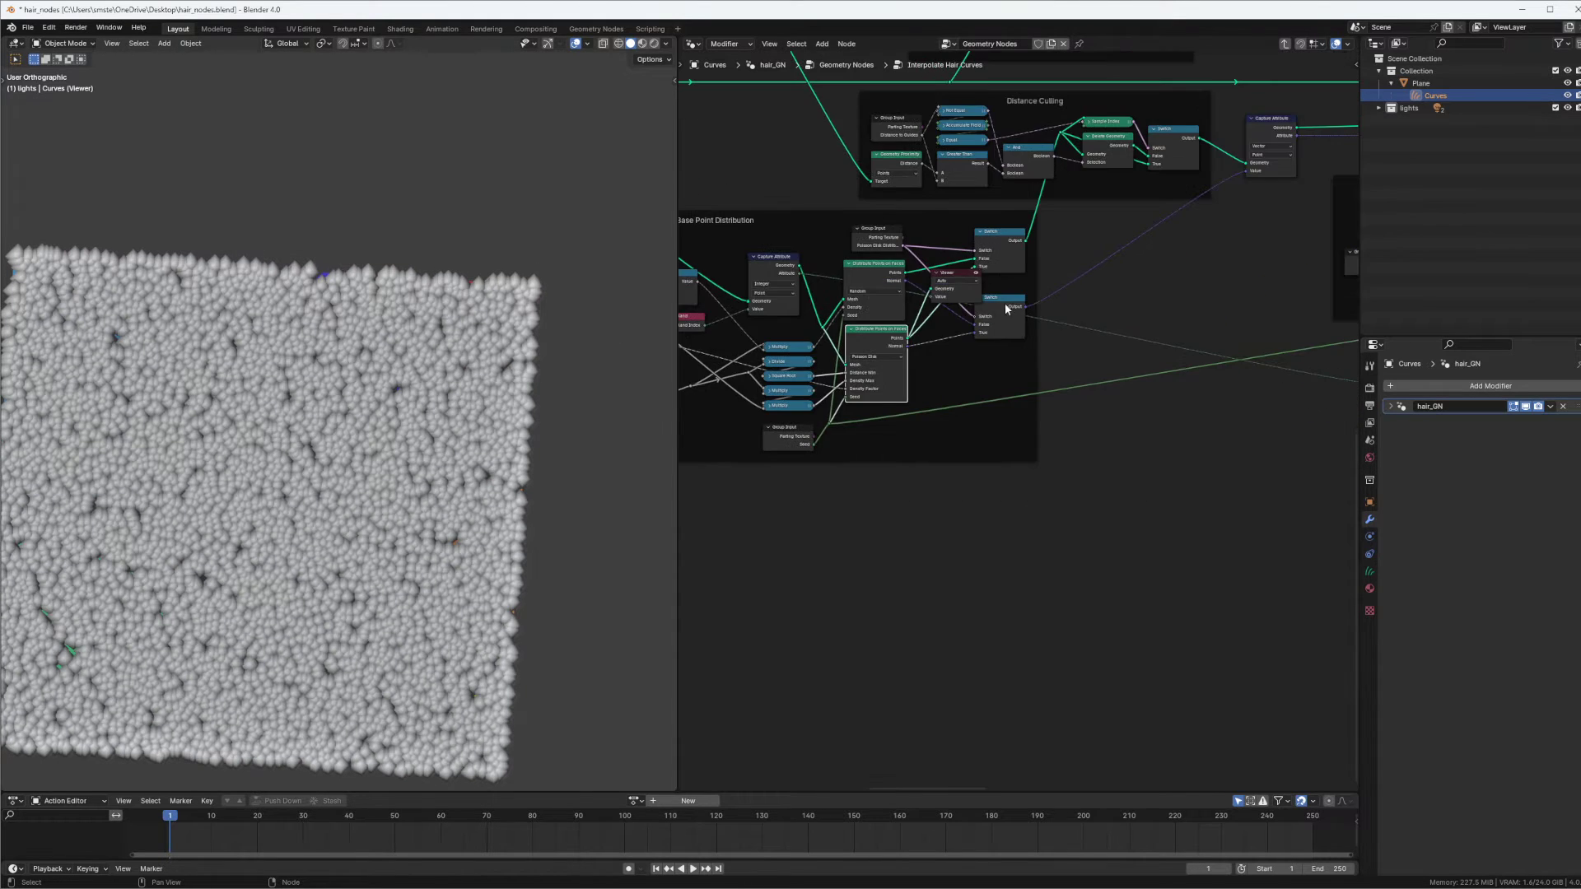
middle_drag(1264, 307, 916, 301)
middle_drag(1201, 320, 899, 322)
middle_drag(1315, 329, 959, 327)
middle_drag(1145, 330, 839, 201)
drag(745, 171, 1245, 447)
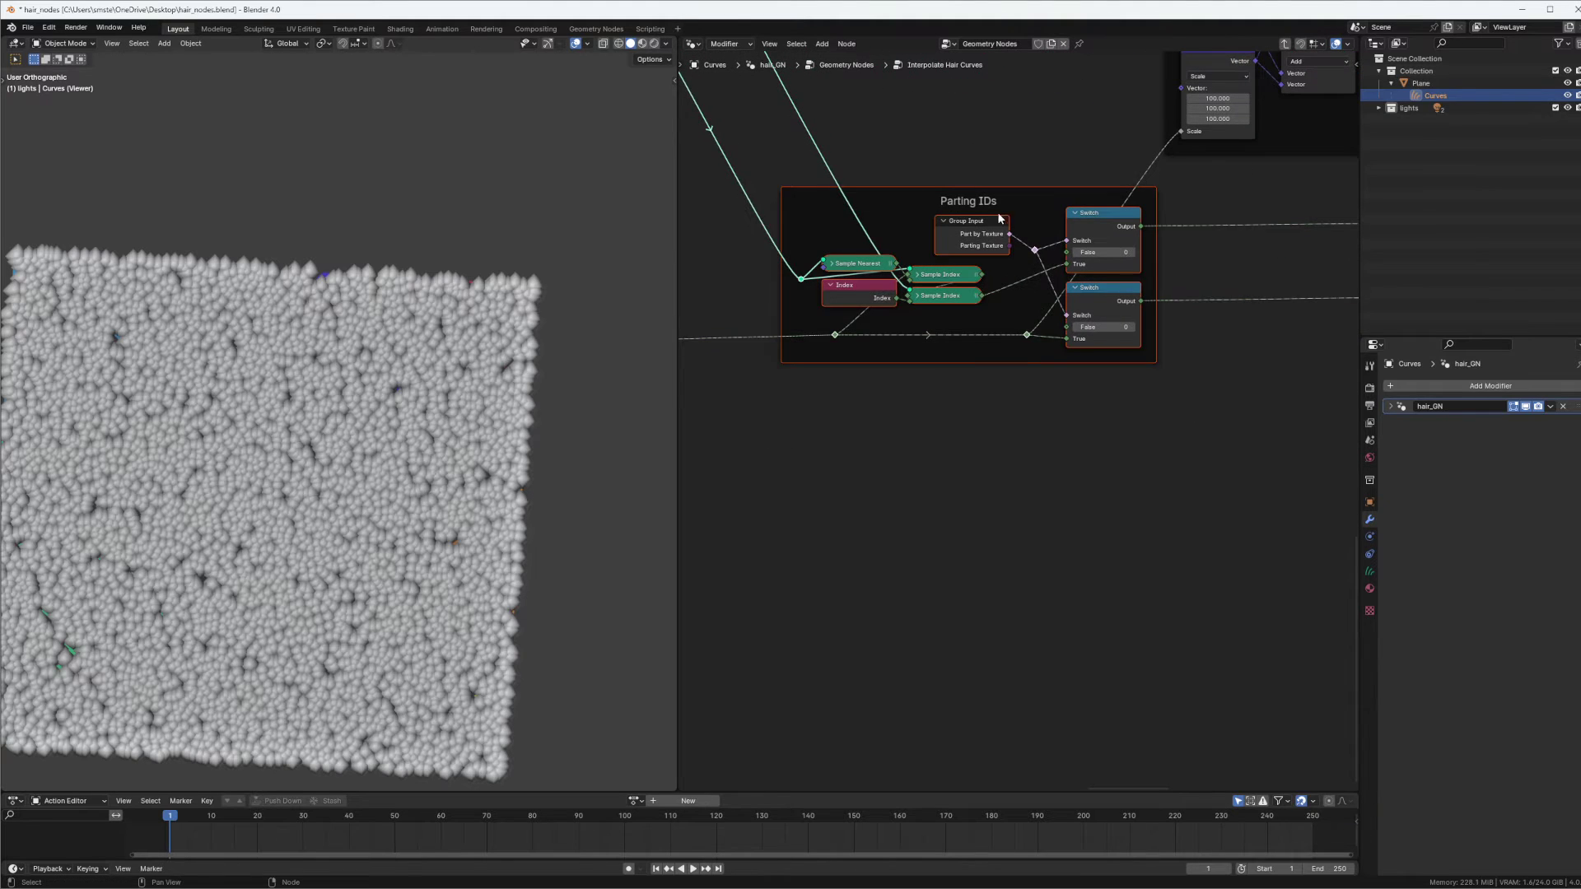
middle_drag(998, 214, 1031, 235)
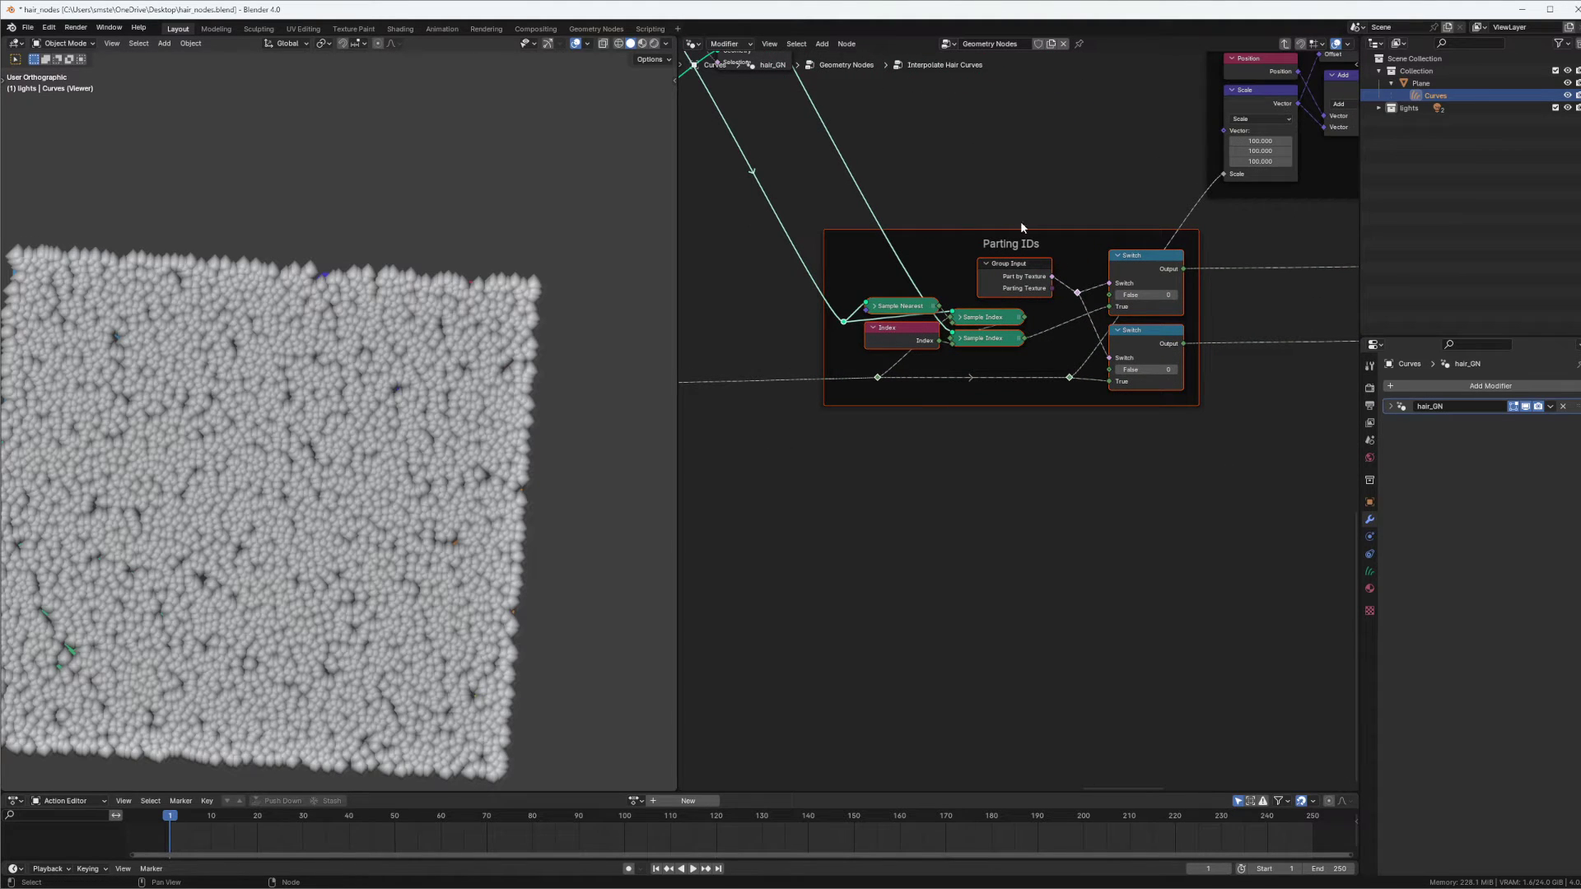
ctrl+middle_drag(913, 179, 944, 271)
middle_drag(944, 270, 1259, 248)
middle_drag(996, 312, 1280, 289)
middle_drag(945, 340, 1274, 328)
Add a Group Input node in the empty space below the Base Point Distribution frame.
scroll(1013, 413, up, 6)
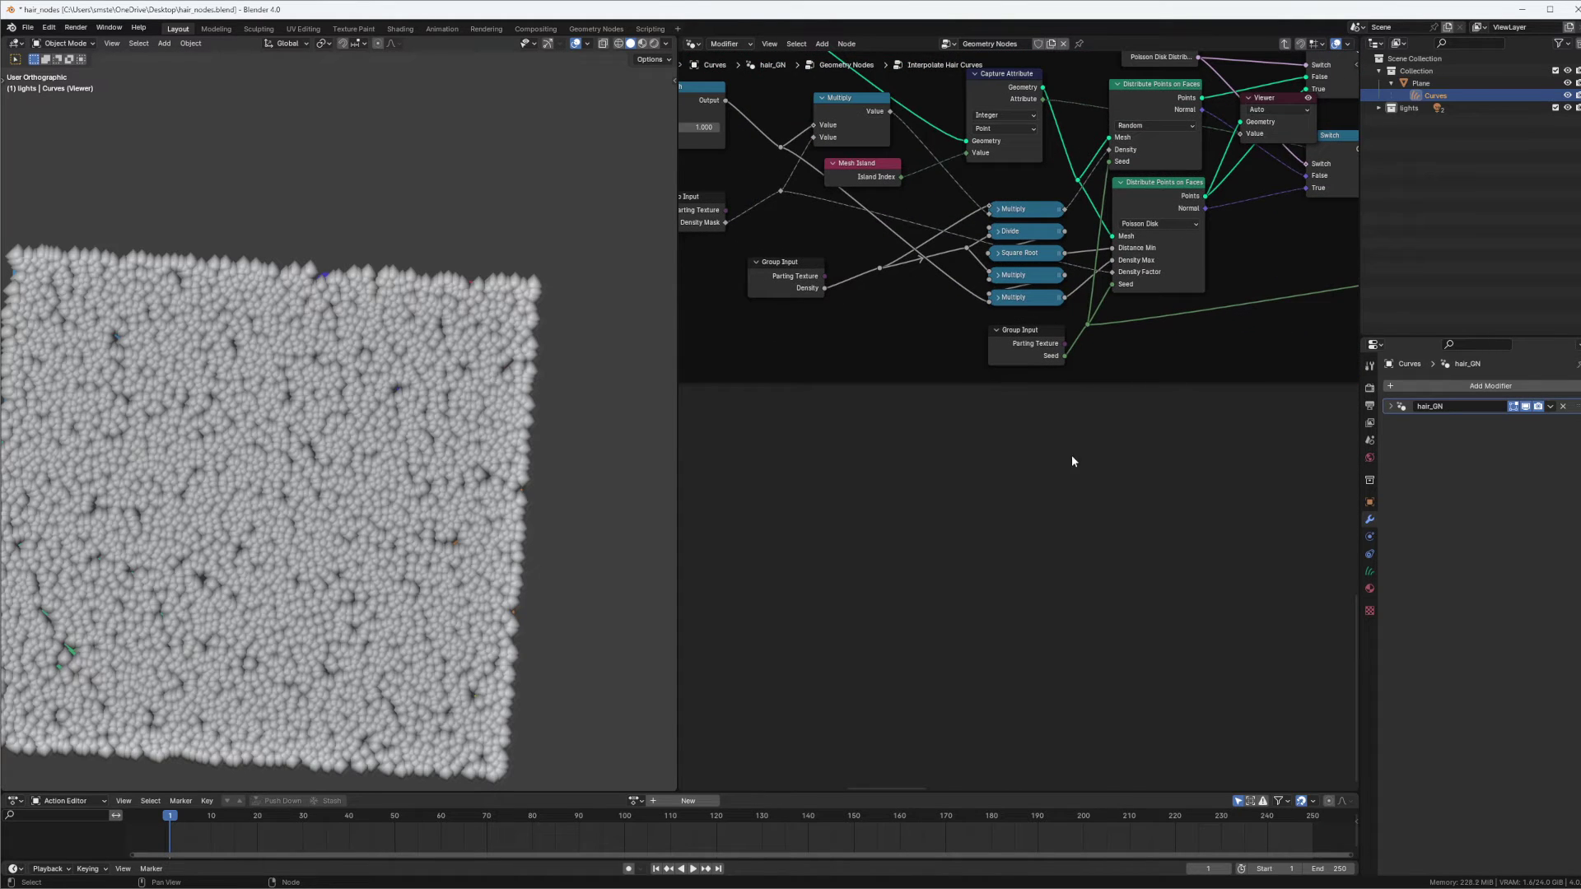
middle_drag(1013, 359, 989, 413)
click(1082, 279)
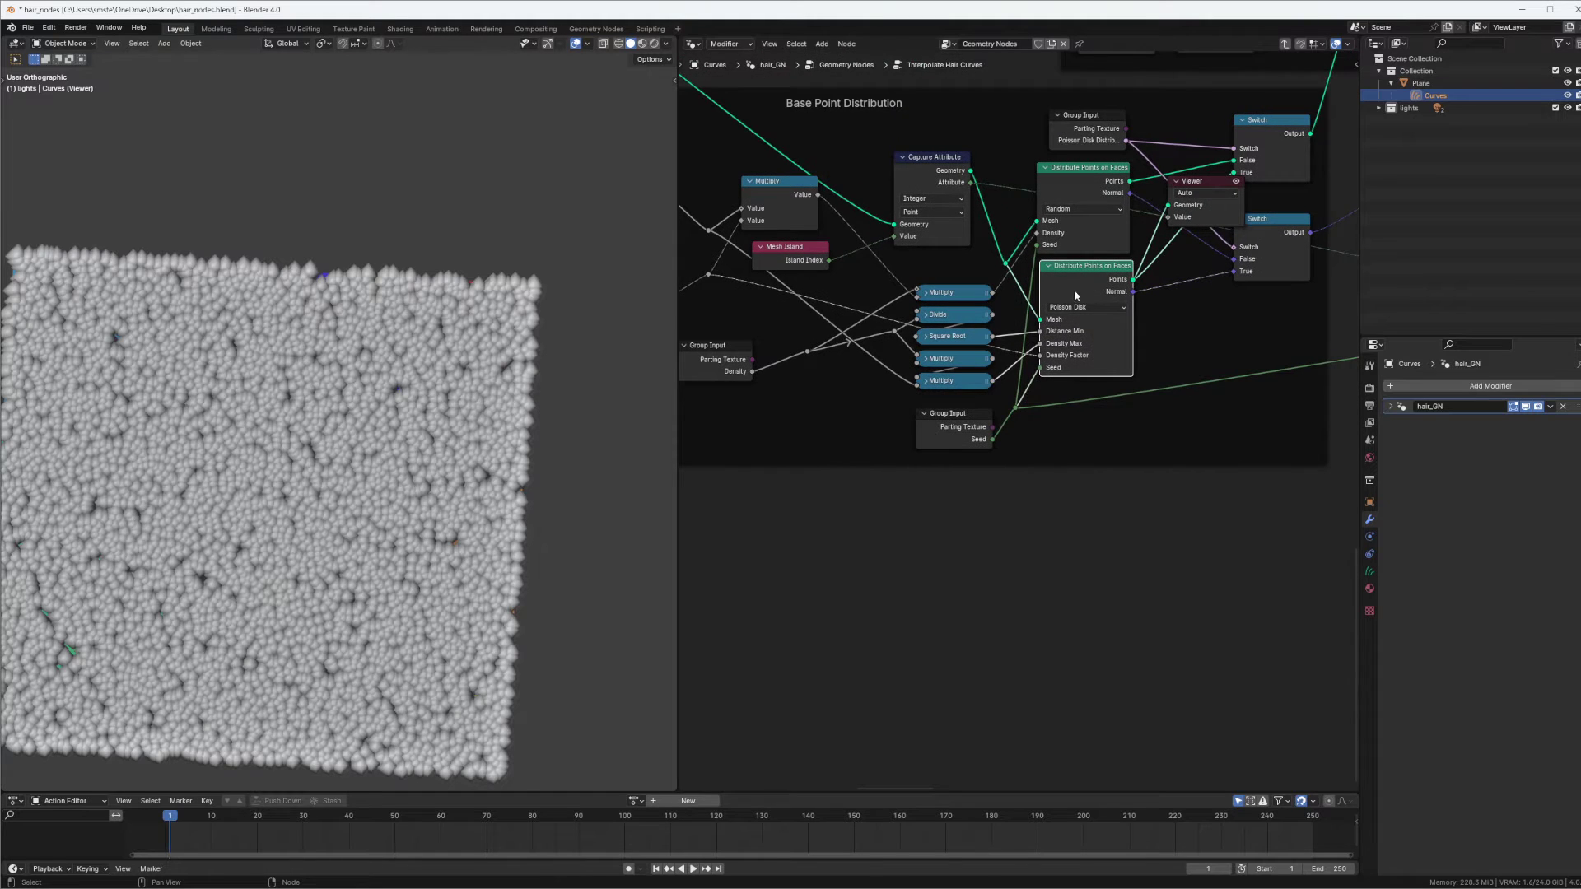
middle_drag(871, 640, 976, 540)
click(982, 540)
key(shift+a)
click(993, 536)
text(inp)
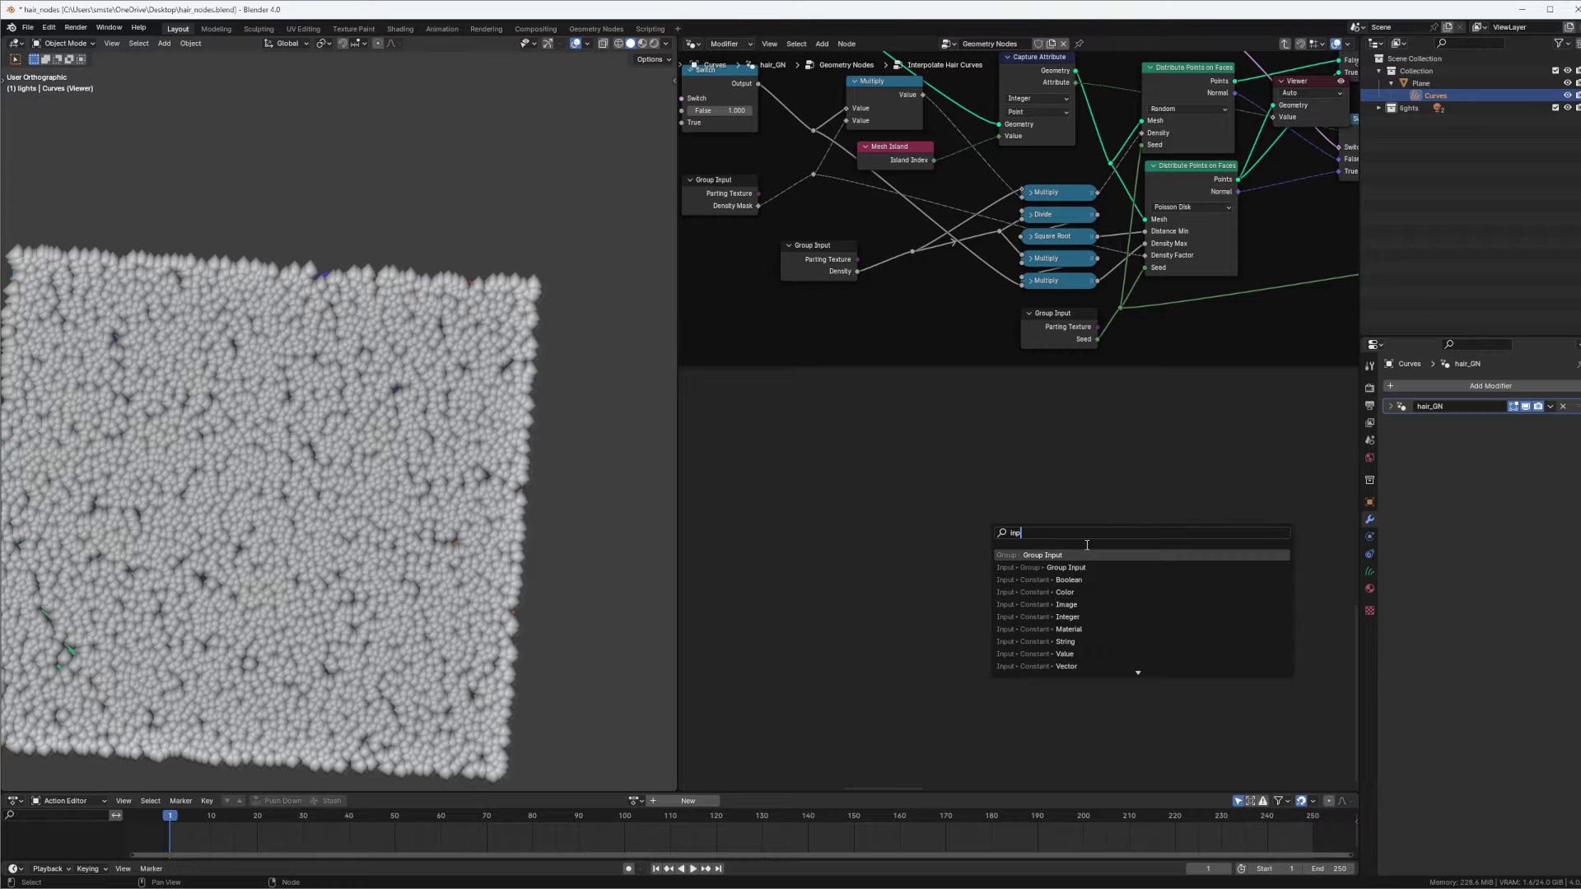
click(1072, 554)
Feed Parting Texture into the Image input of a new Image Texture node and link Surface UV Map to its Vector.
scroll(947, 494, up, 3)
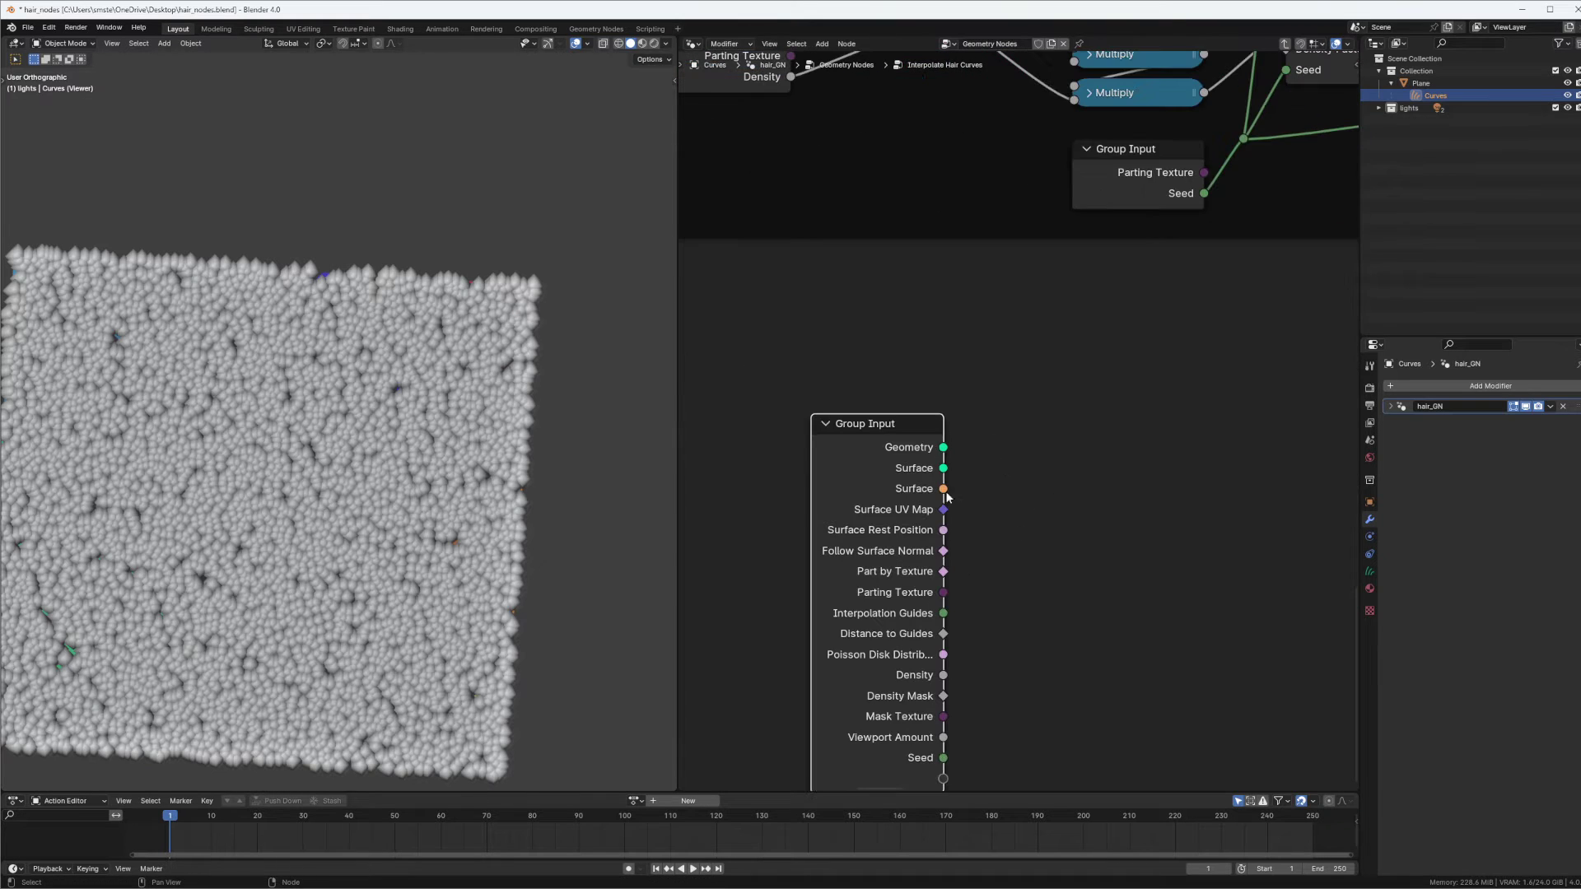
drag(944, 592, 1027, 599)
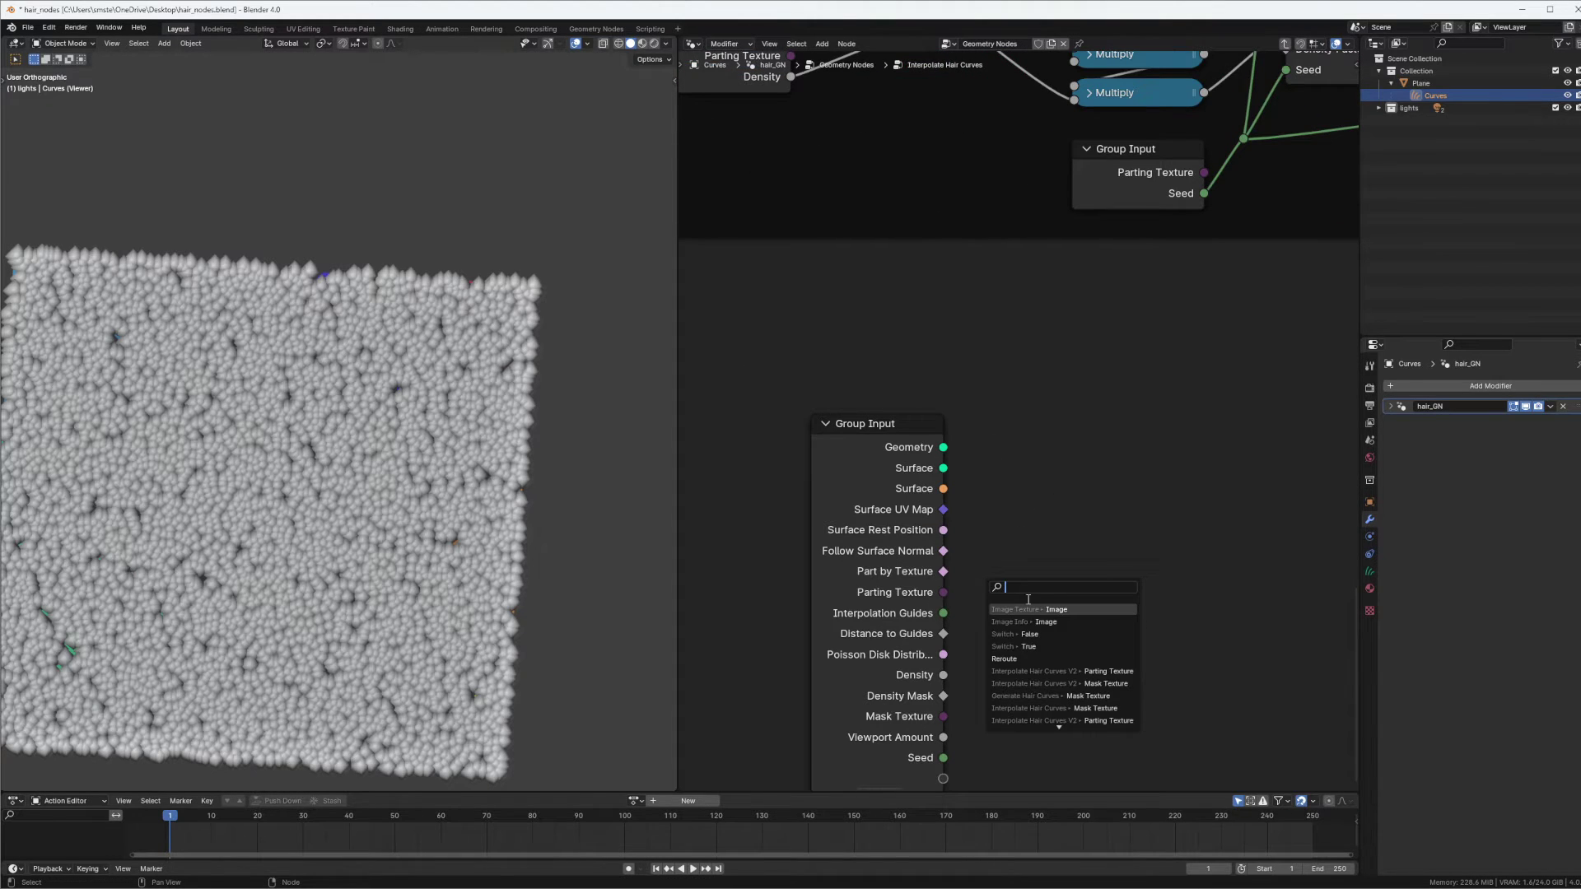
click(1057, 608)
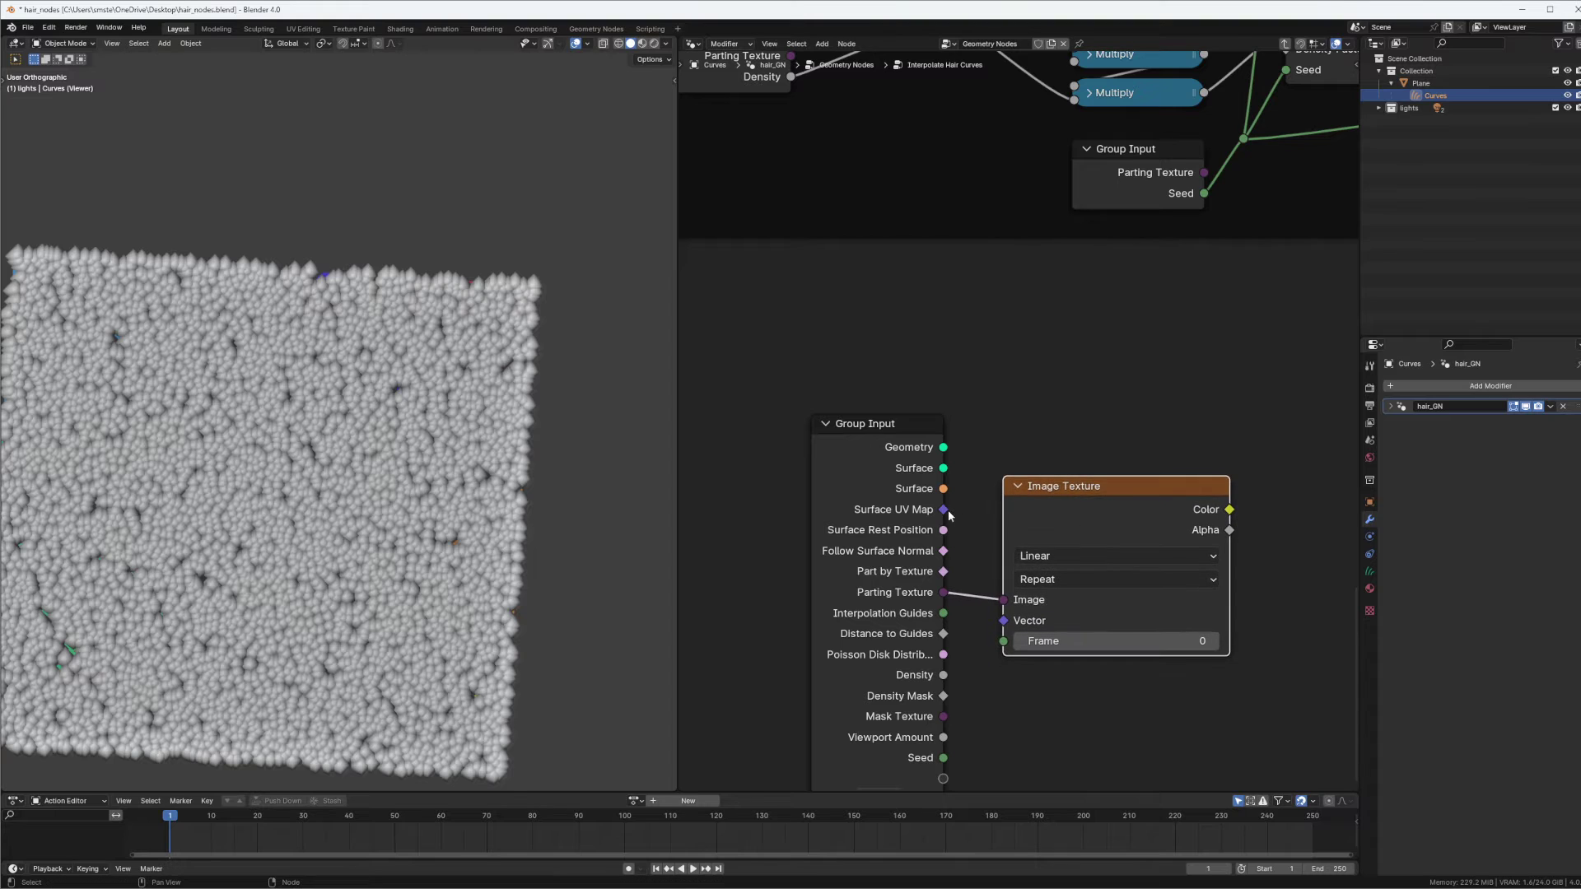
drag(943, 511, 1029, 576)
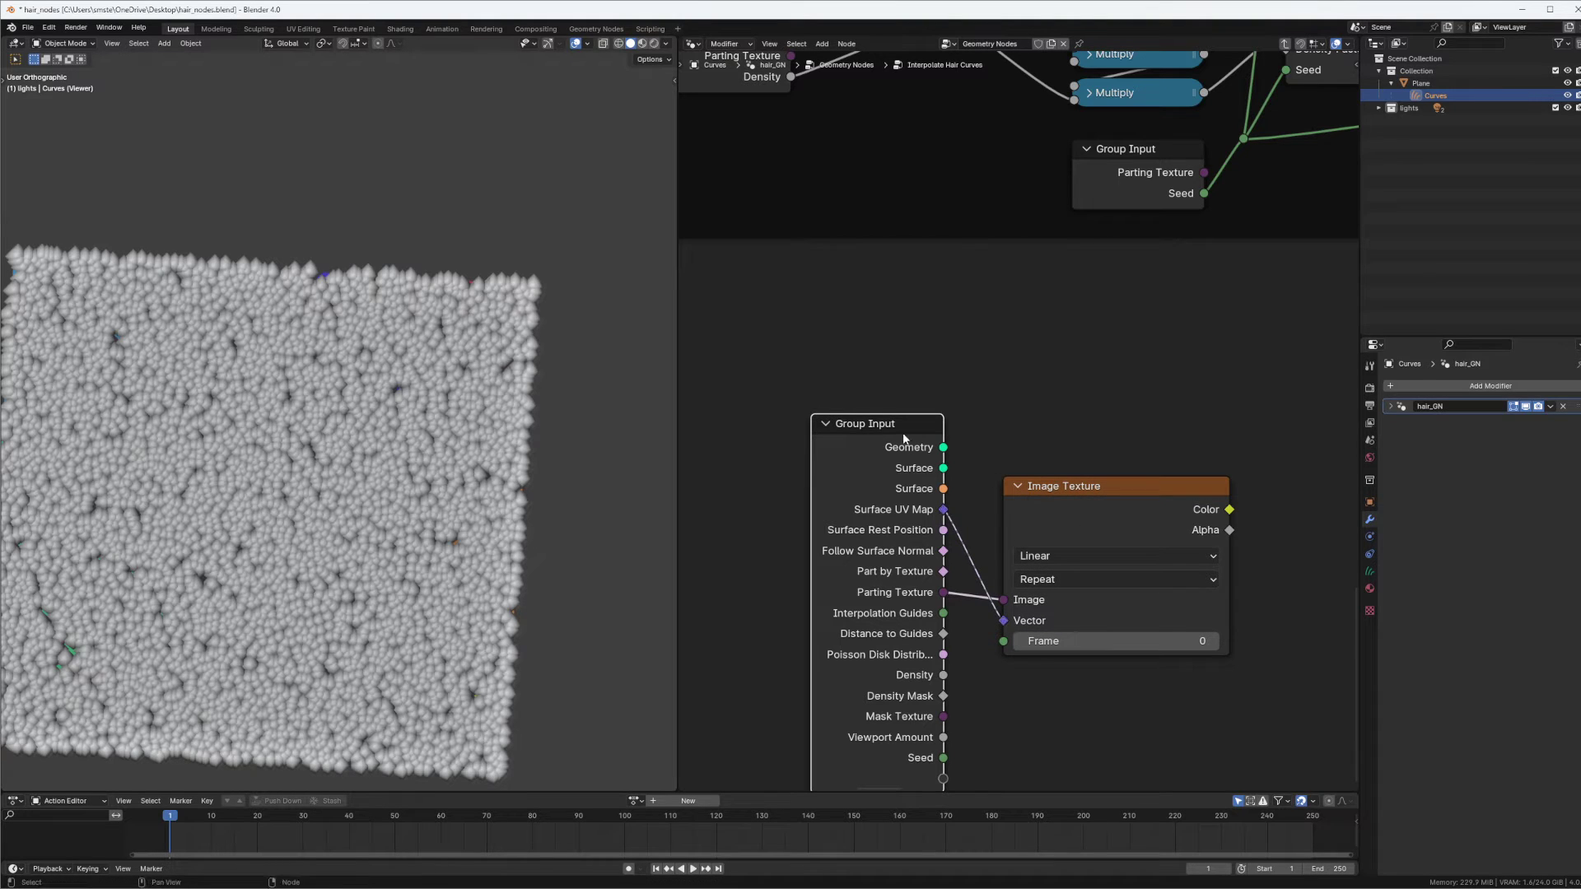
Hide the new Group Input's unused sockets and reposition it beside the Image Texture node.
key(ctrl+h)
ctrl+scroll(898, 396, right, 3)
key(g)
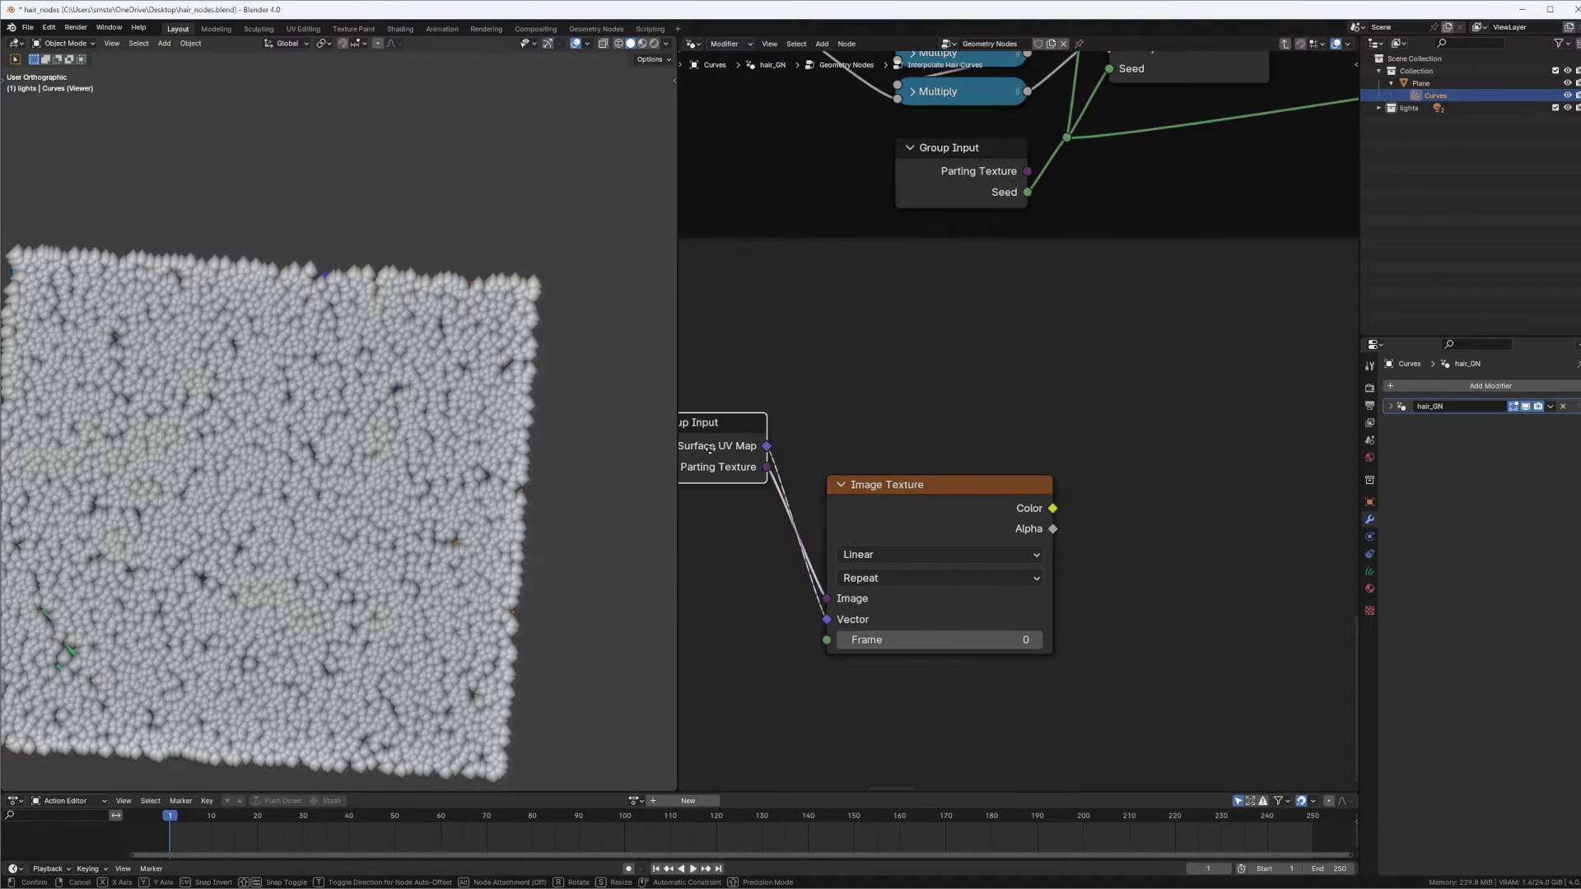
click(906, 525)
Preview the Image Texture's Color output on the distributed points.
ctrl+shift+click(932, 517)
middle_drag(514, 453, 483, 402)
scroll(484, 404, down, 2)
middle_drag(1103, 292, 1017, 383)
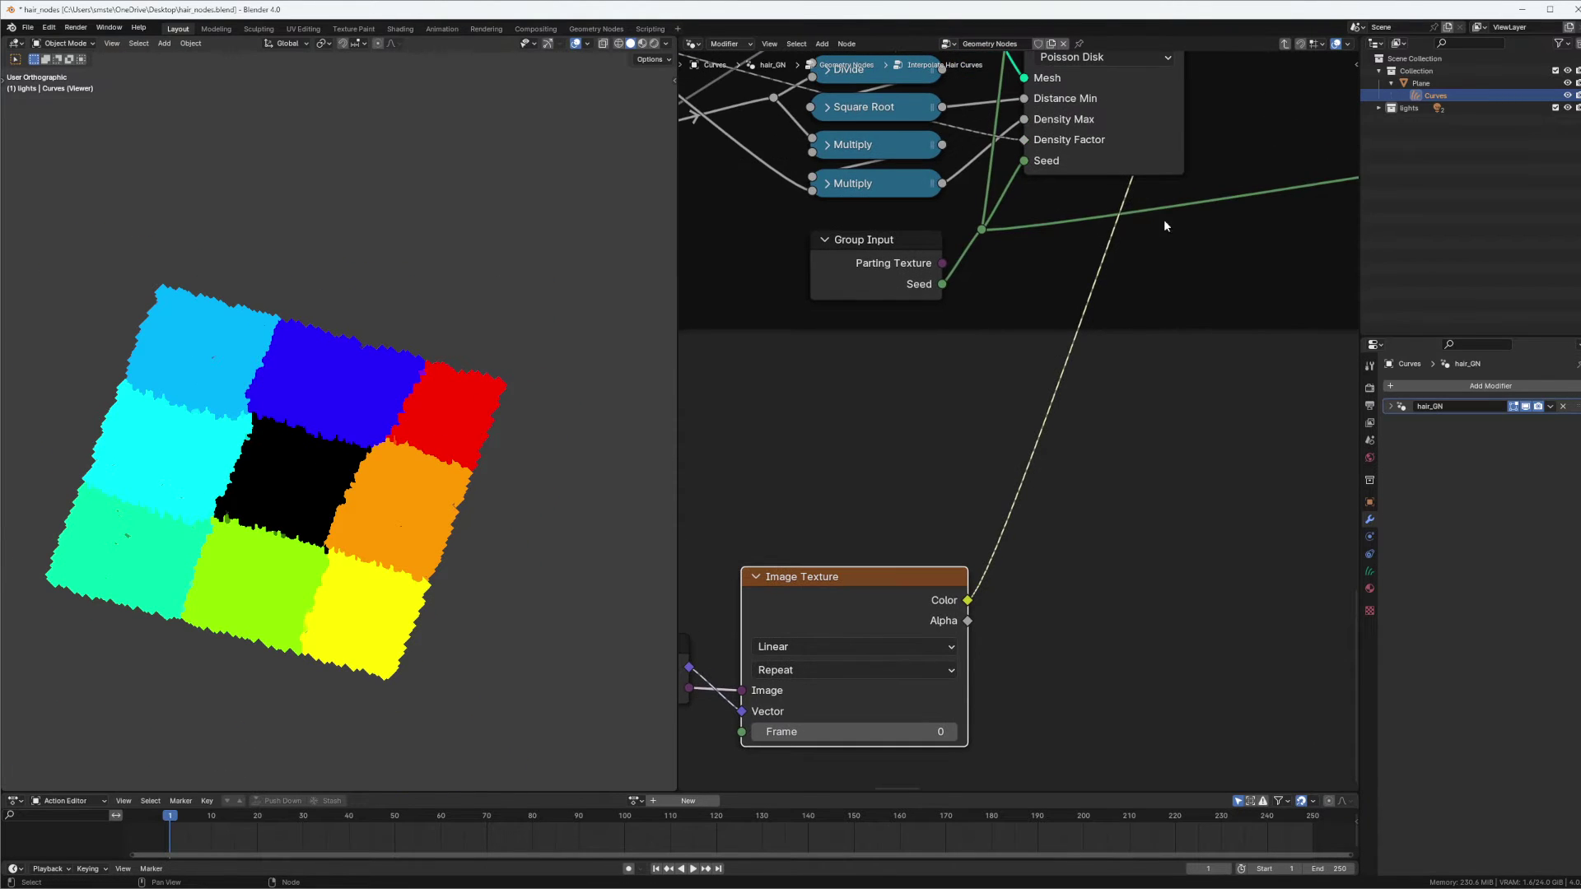
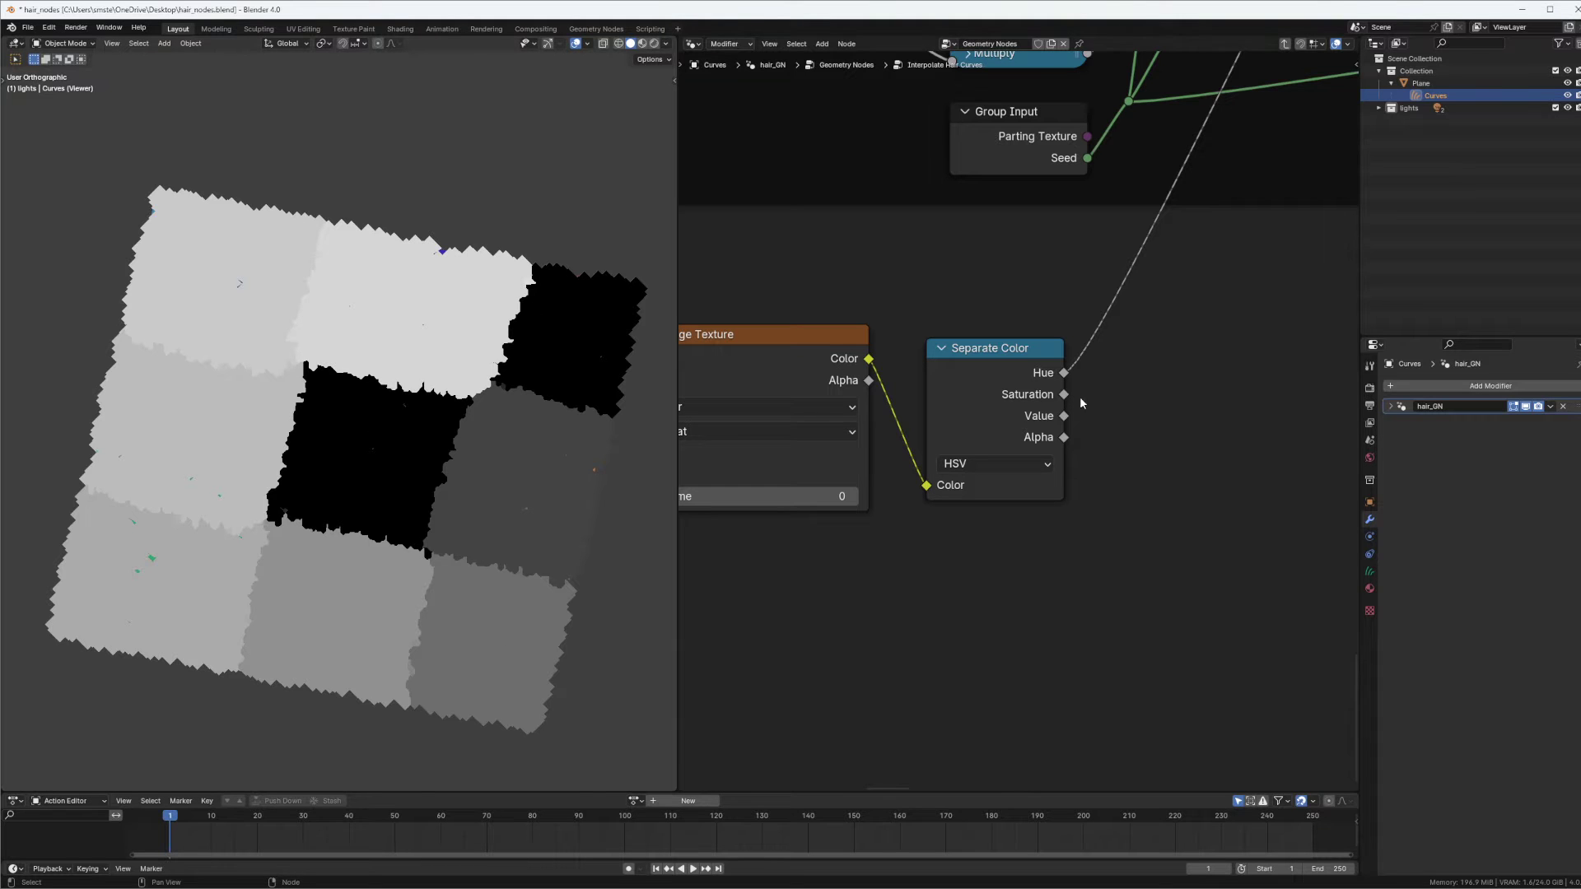
Add a White Noise Texture node after Separate Color and connect Hue to its Vector input.
middle_drag(1144, 397, 1053, 402)
key(shift+a)
click(1146, 411)
text(white)
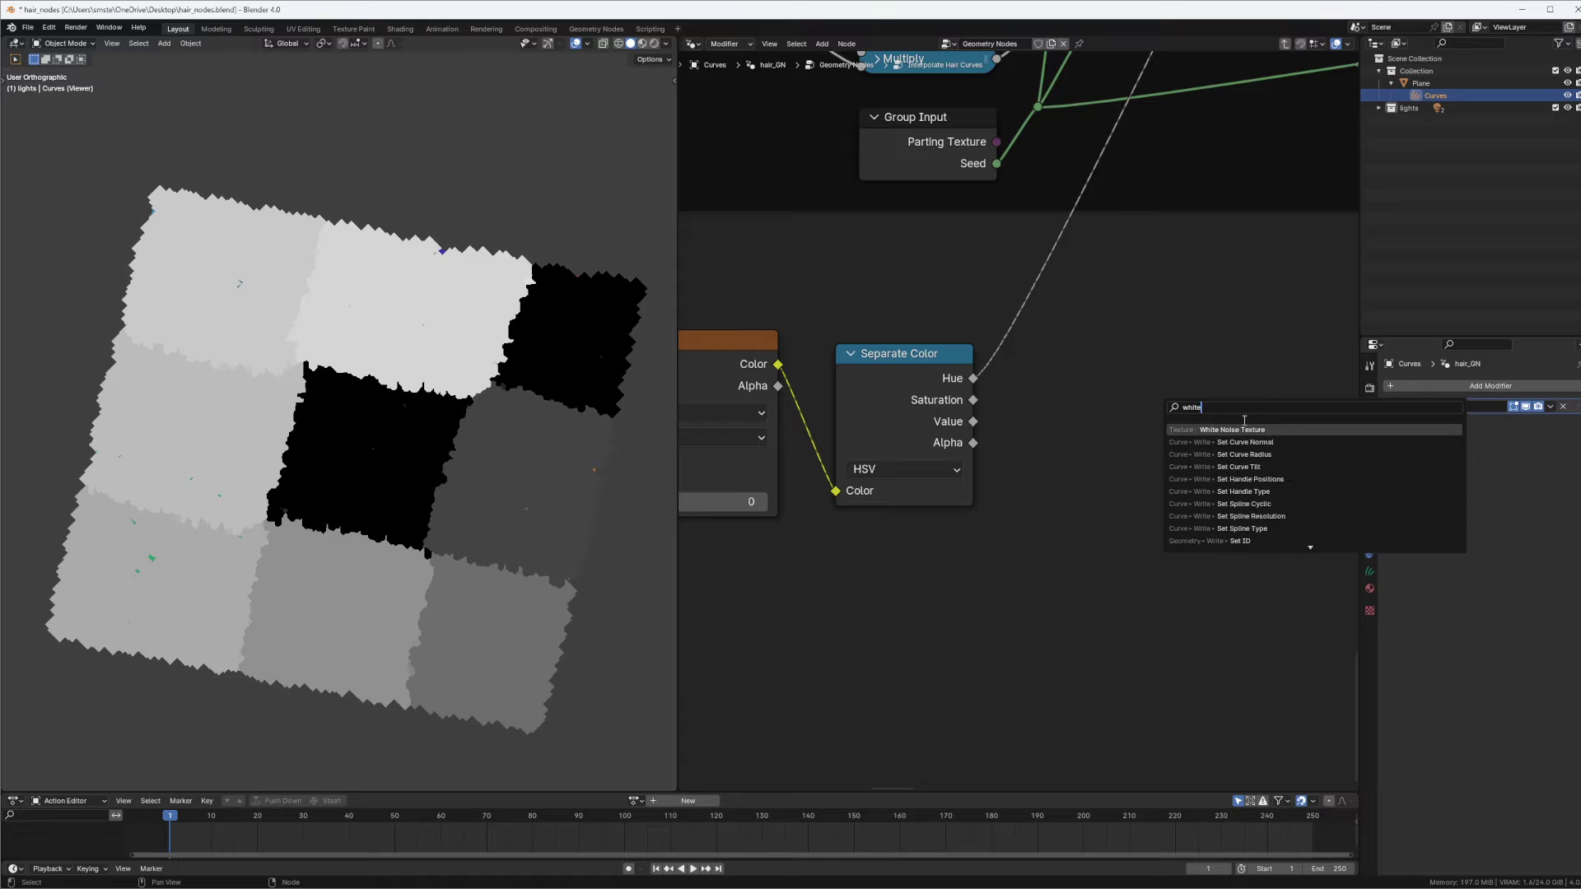
key(Return)
click(1029, 389)
drag(973, 378, 1101, 474)
Preview the White Noise Texture's Value and Color outputs on the points.
ctrl+shift+click(1205, 414)
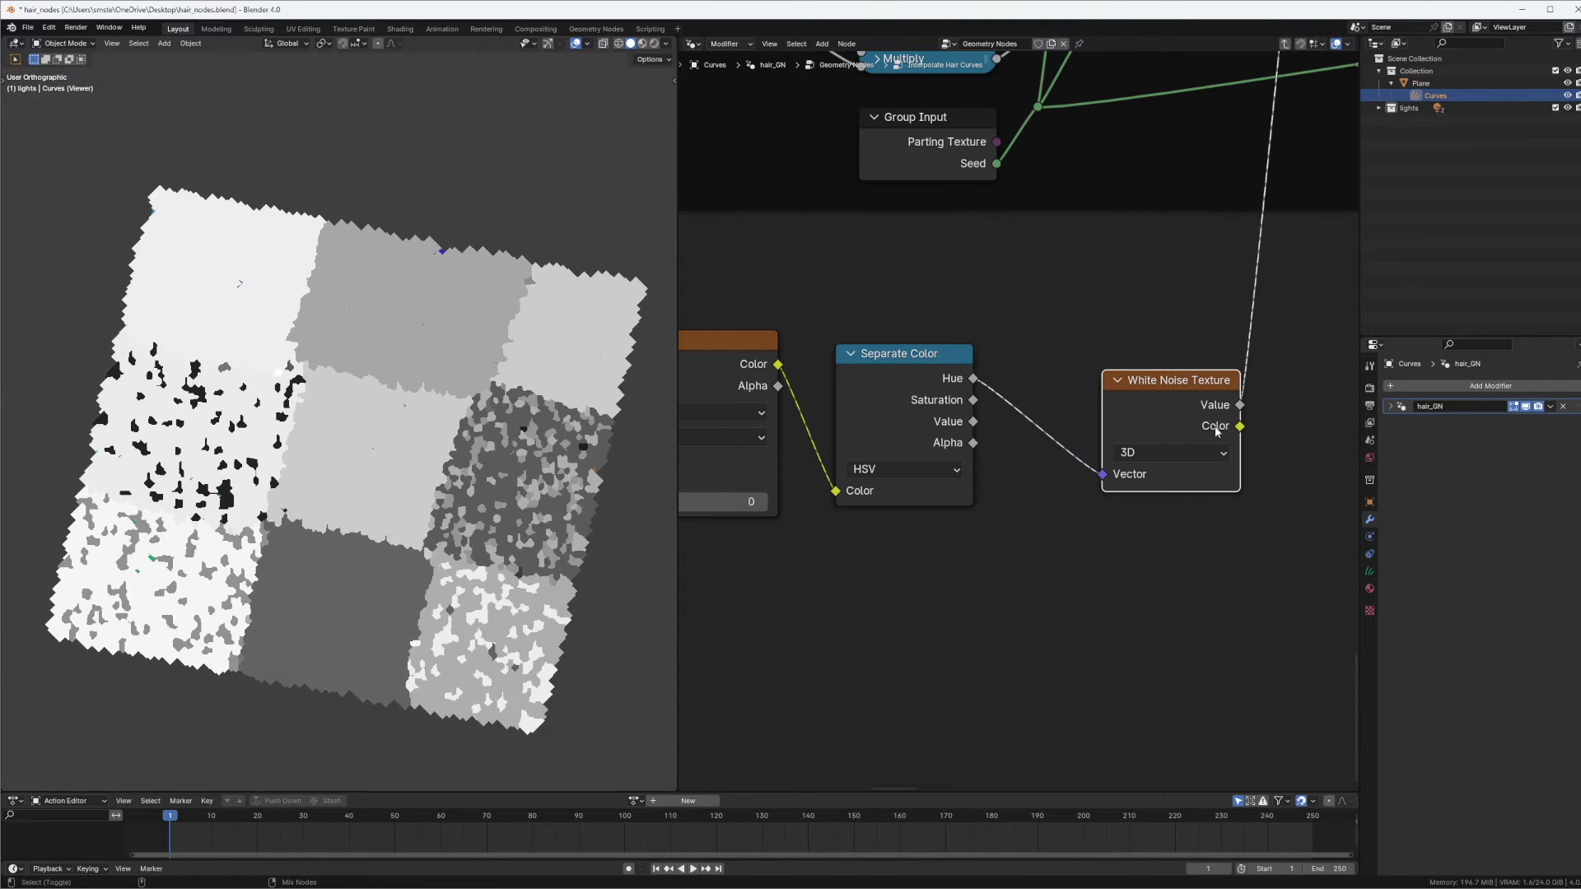
ctrl+shift+click(1215, 431)
middle_drag(461, 444, 513, 340)
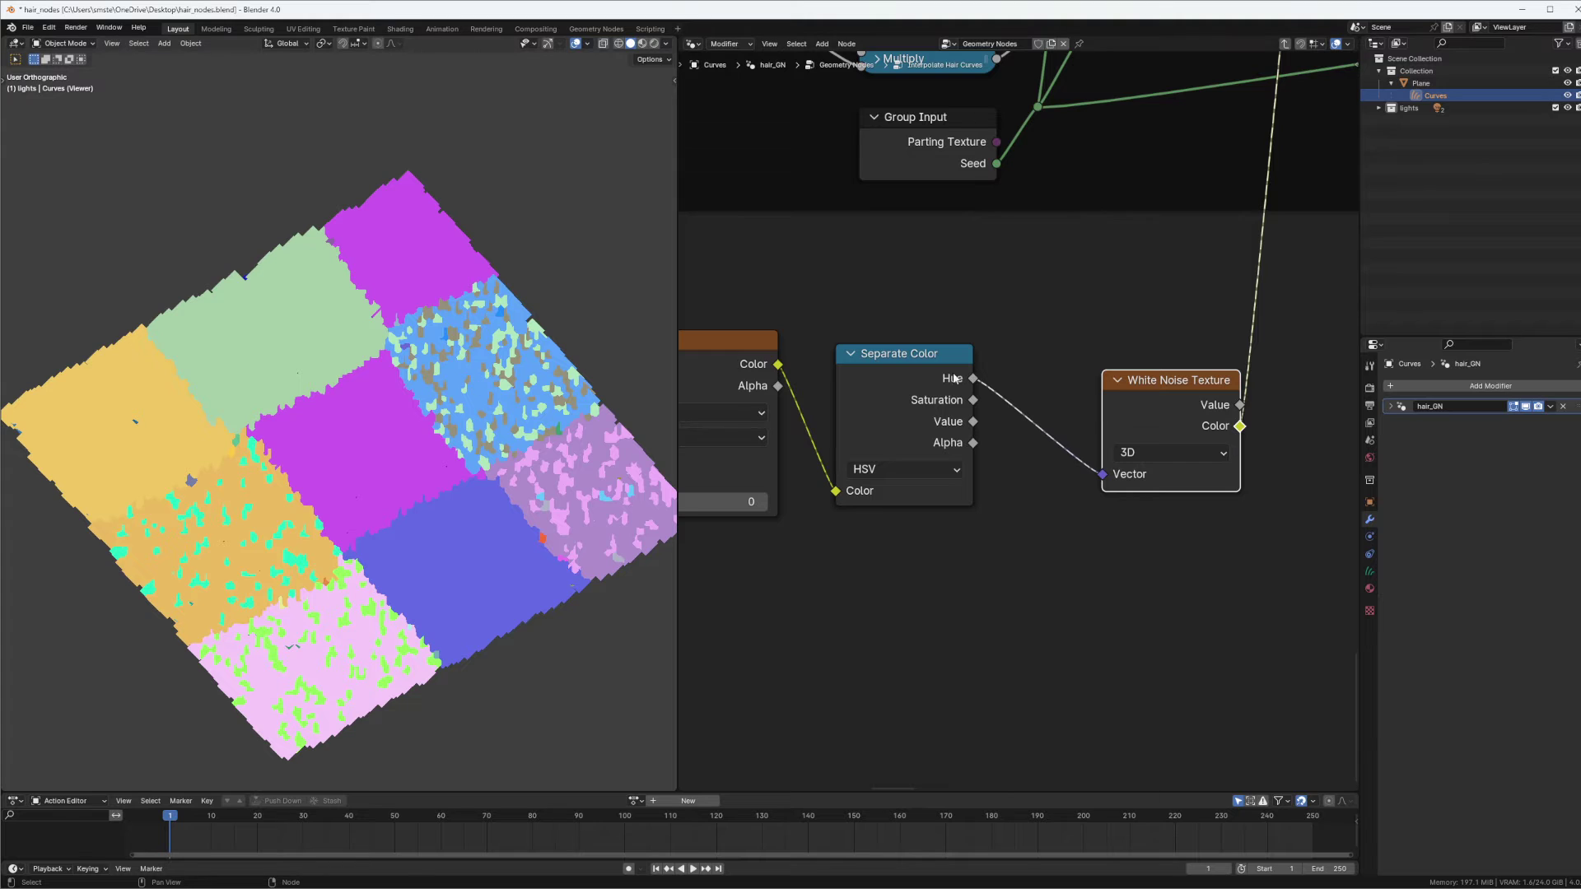
Set the Image Texture node's interpolation to Closest and inspect the parted regions in the viewport.
scroll(1021, 309, down, 2)
middle_drag(849, 367, 915, 372)
middle_drag(1030, 326, 970, 329)
middle_drag(776, 442, 879, 313)
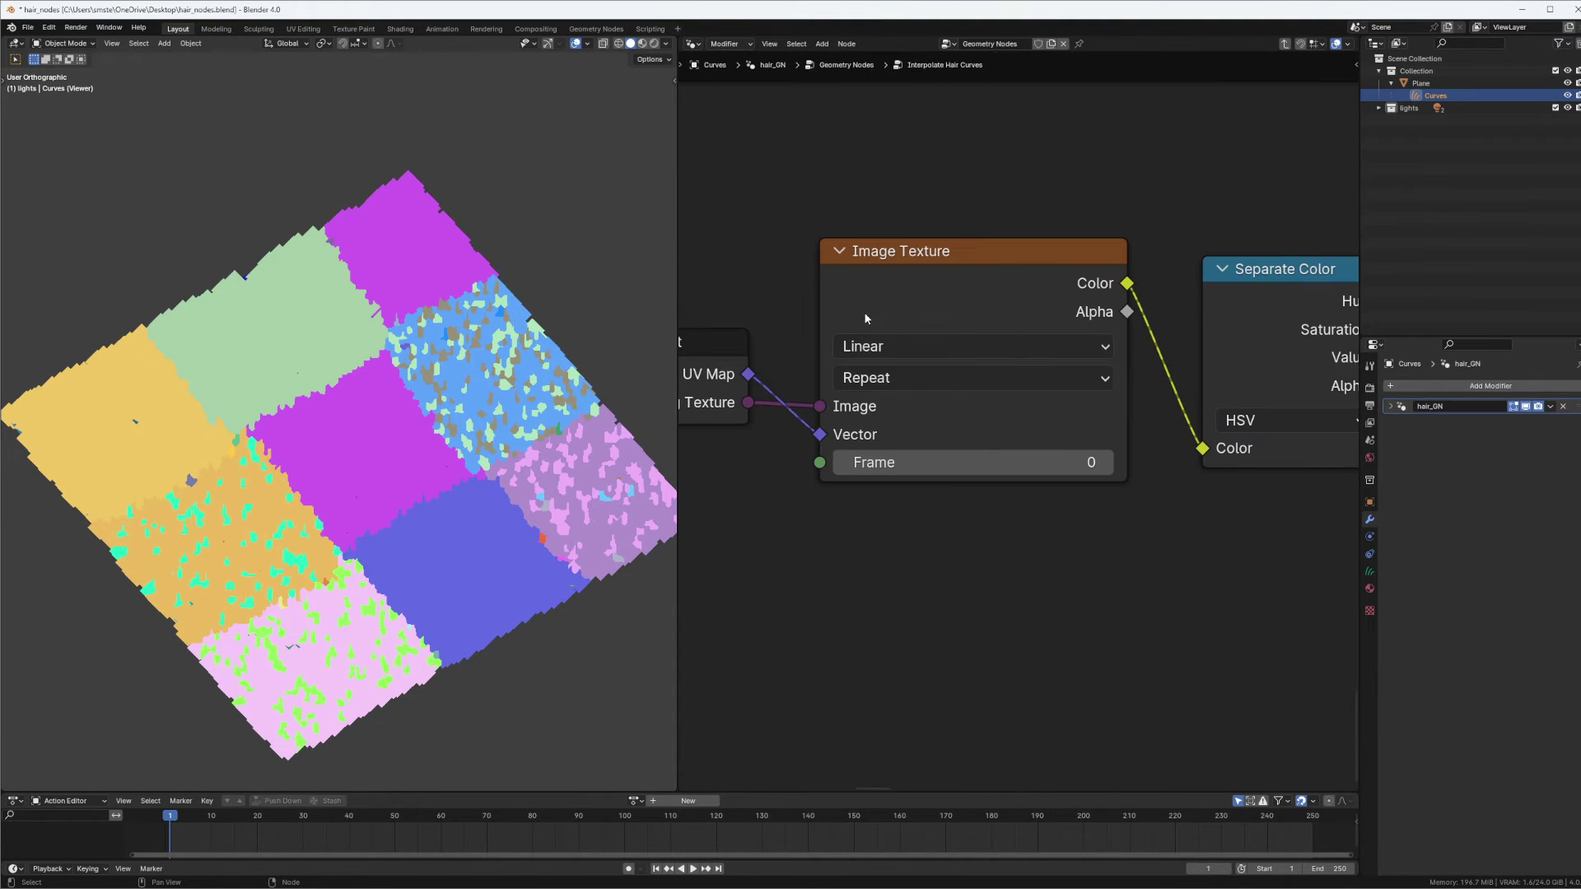
middle_drag(751, 368, 779, 360)
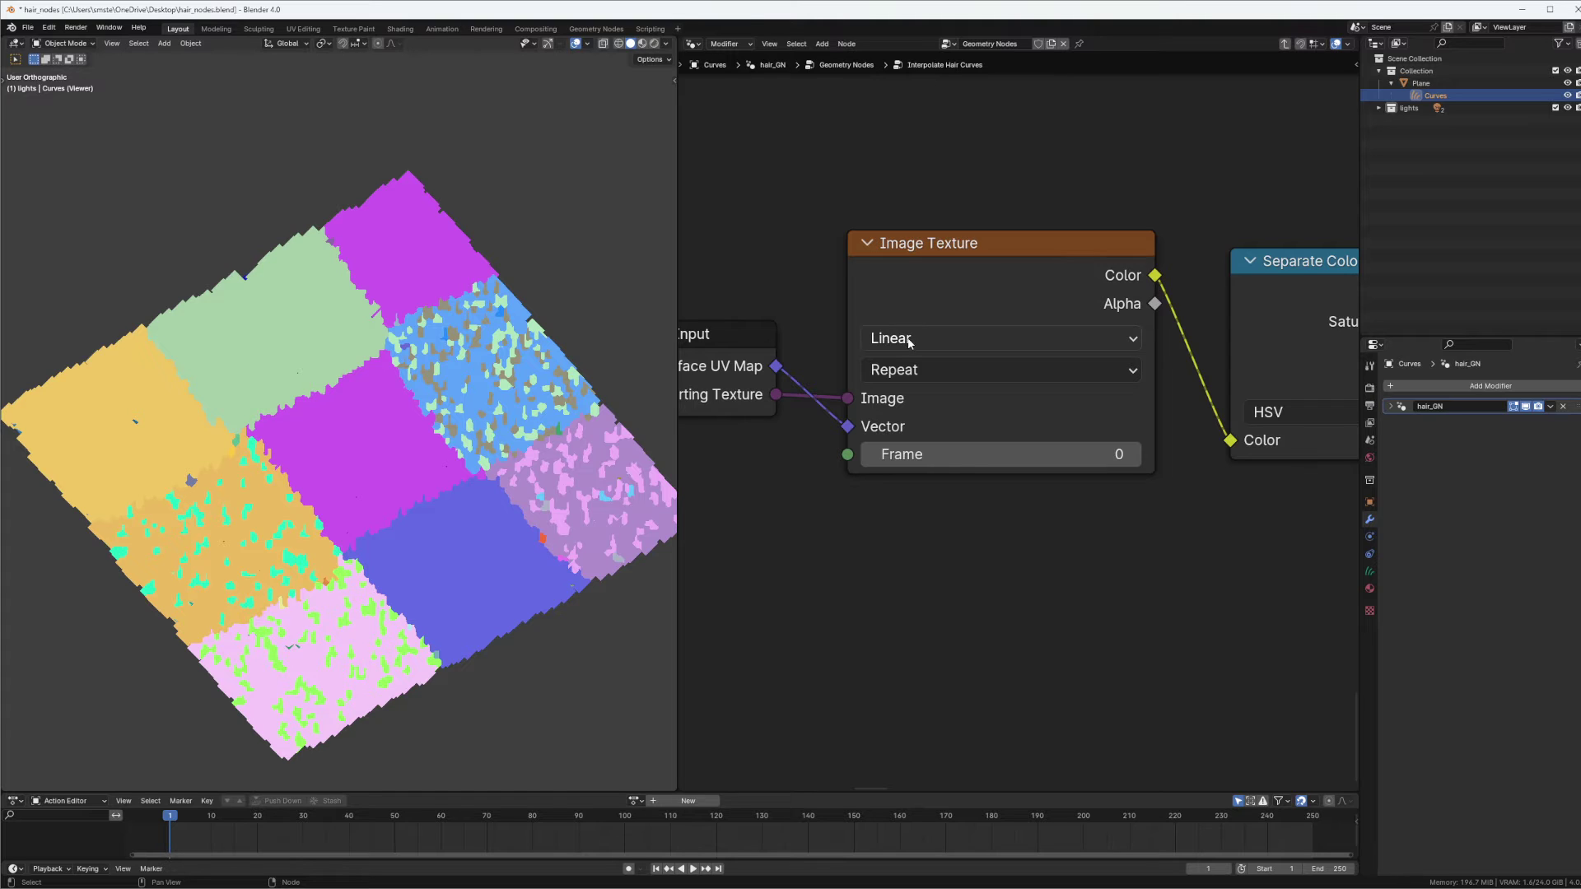
click(910, 344)
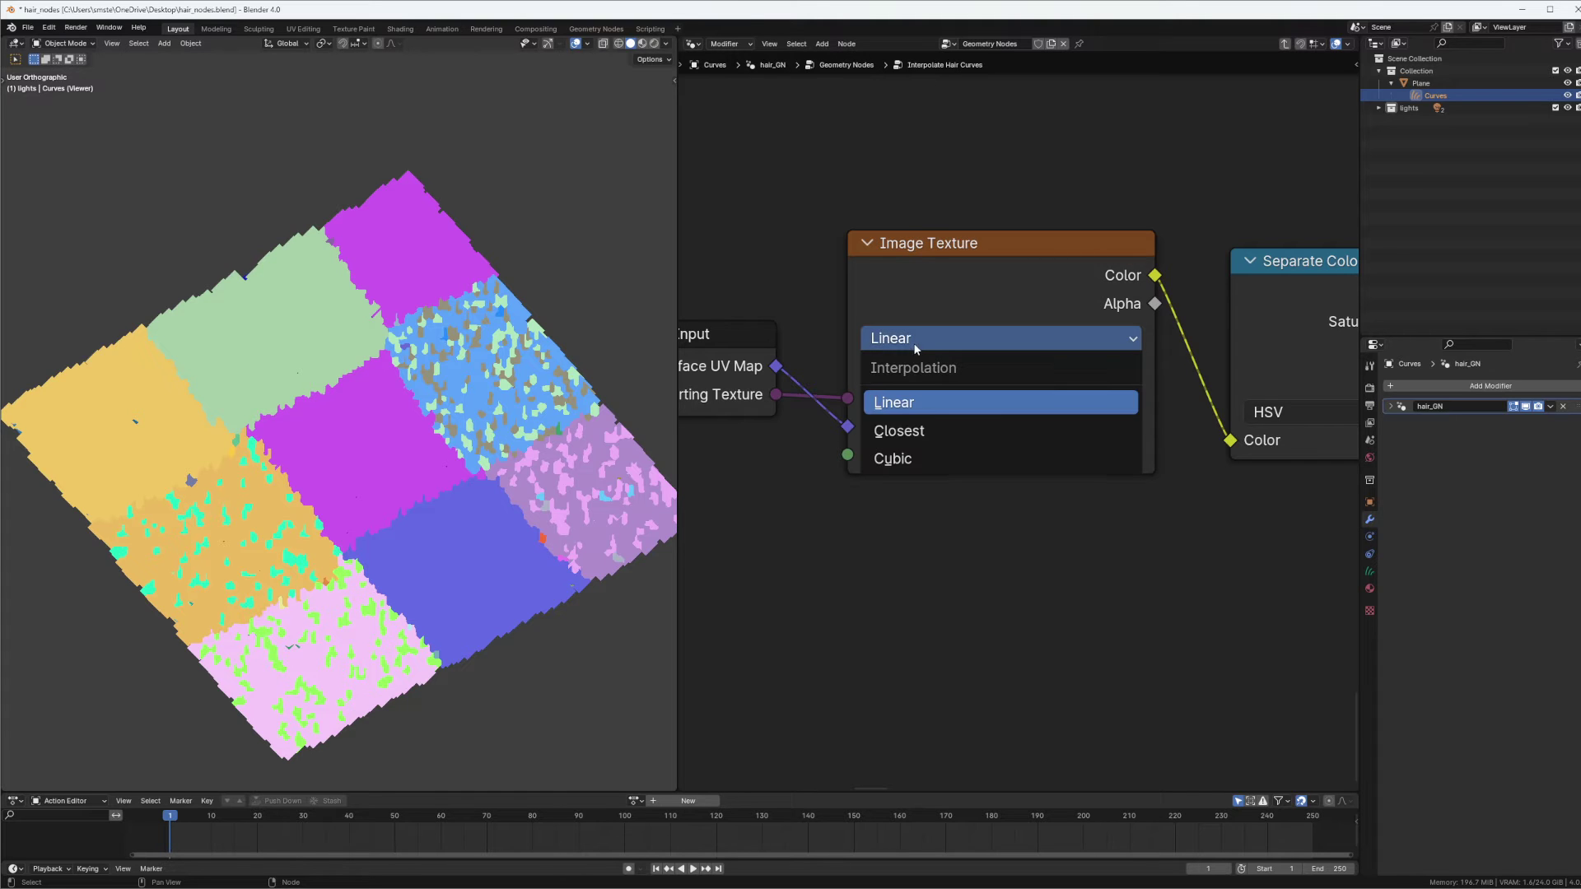
click(922, 433)
mouse_move(510, 473)
middle_down()
mouse_move(506, 525)
mouse_move(498, 489)
middle_up()
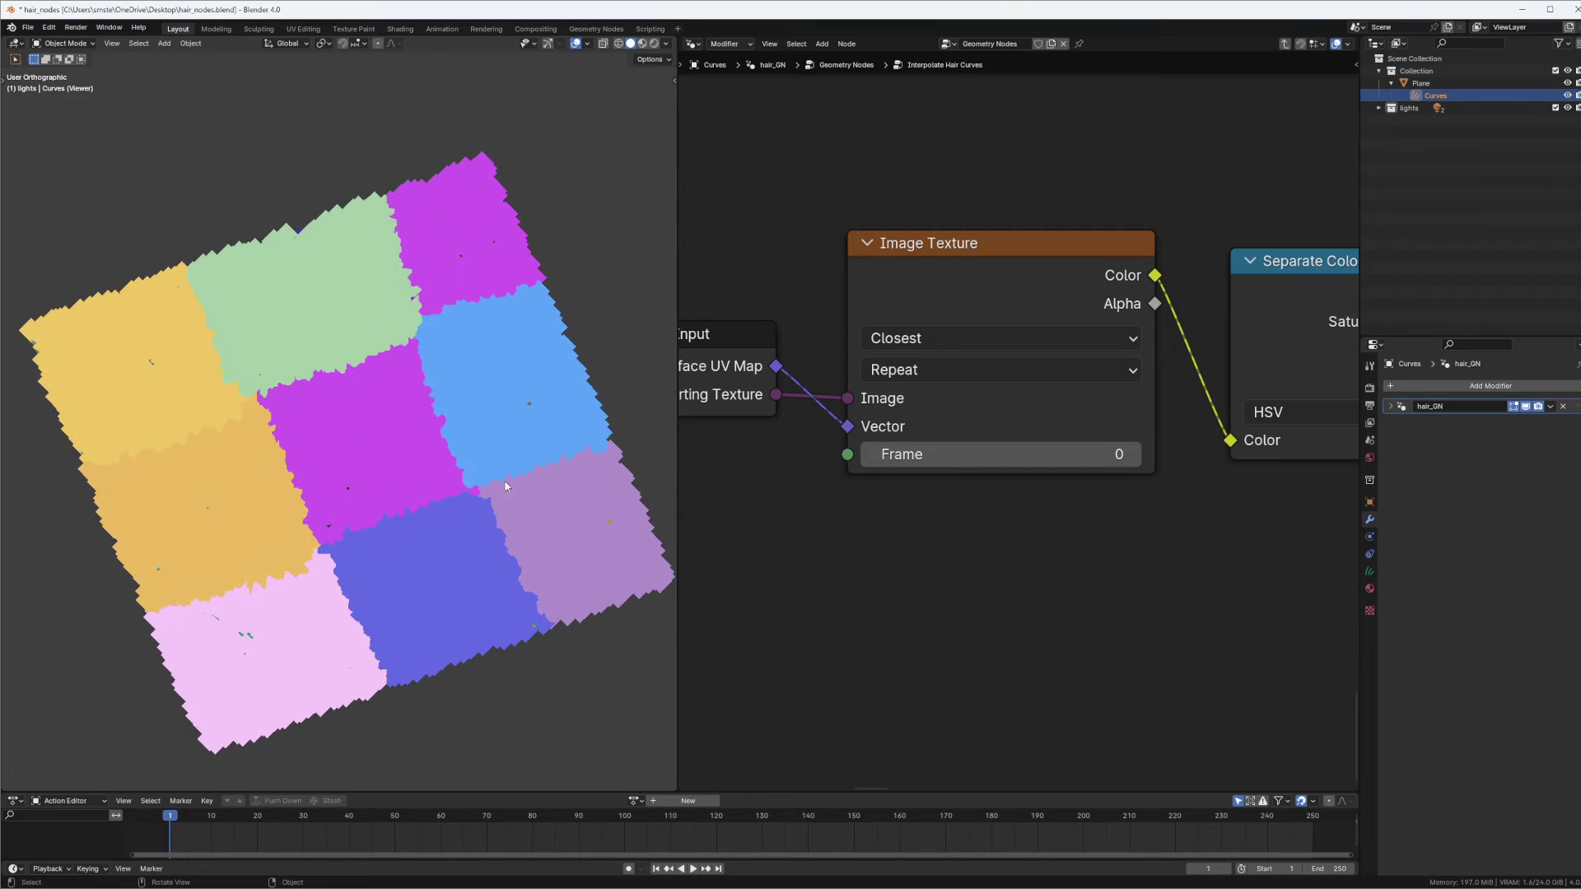
Tidy the layout by moving the Group Input nearer the Image Texture and the White Noise Texture farther from Separate Color.
drag(962, 254, 981, 256)
middle_drag(764, 363, 842, 352)
drag(793, 336, 829, 364)
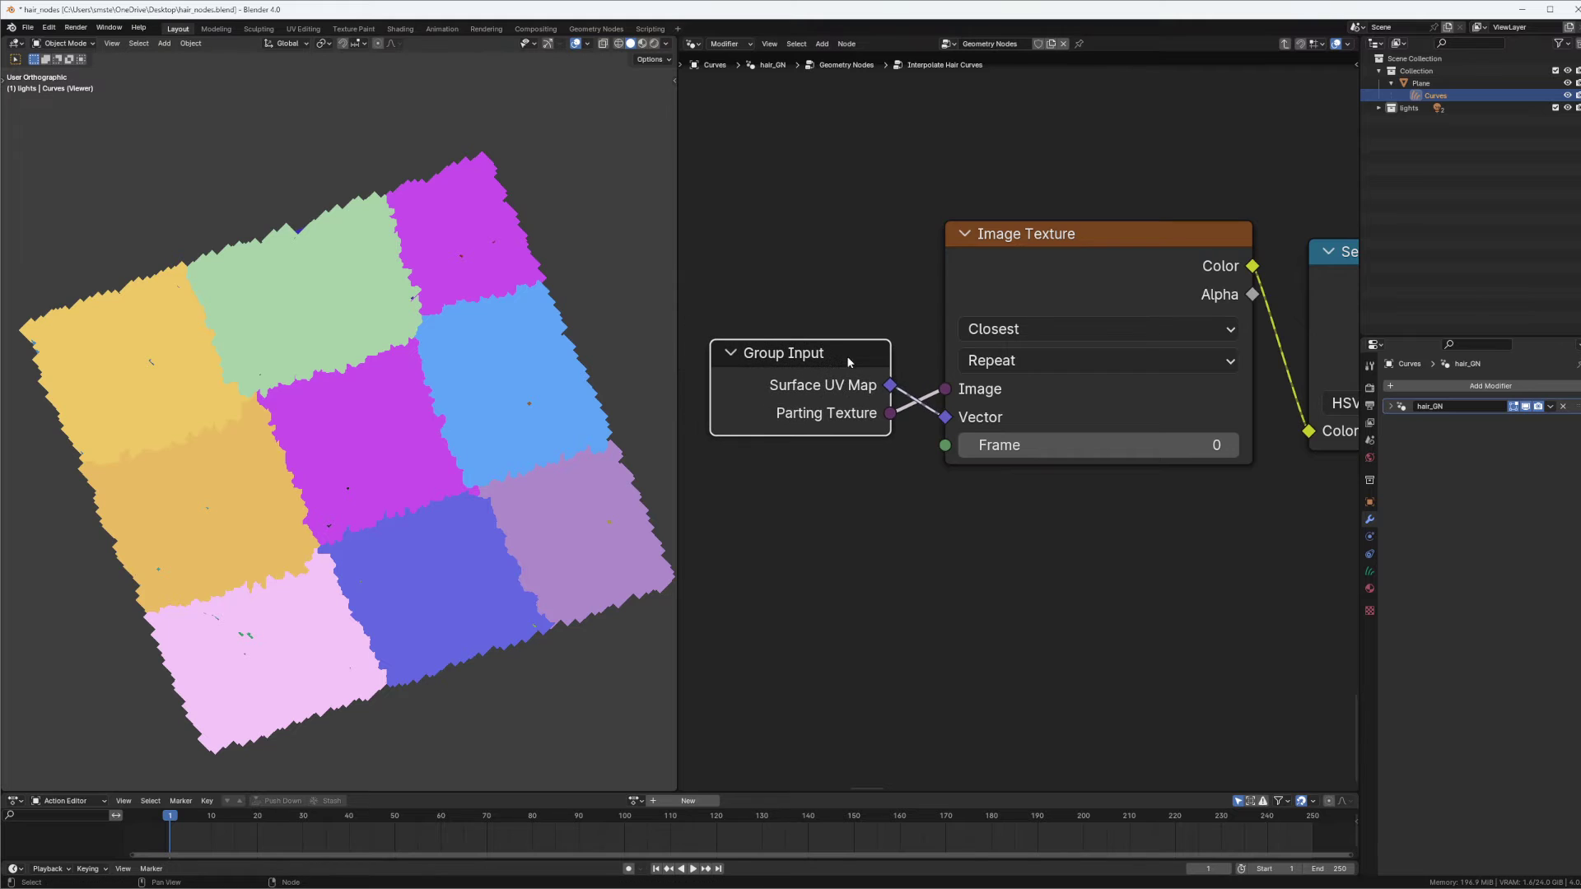
middle_drag(1141, 297, 865, 301)
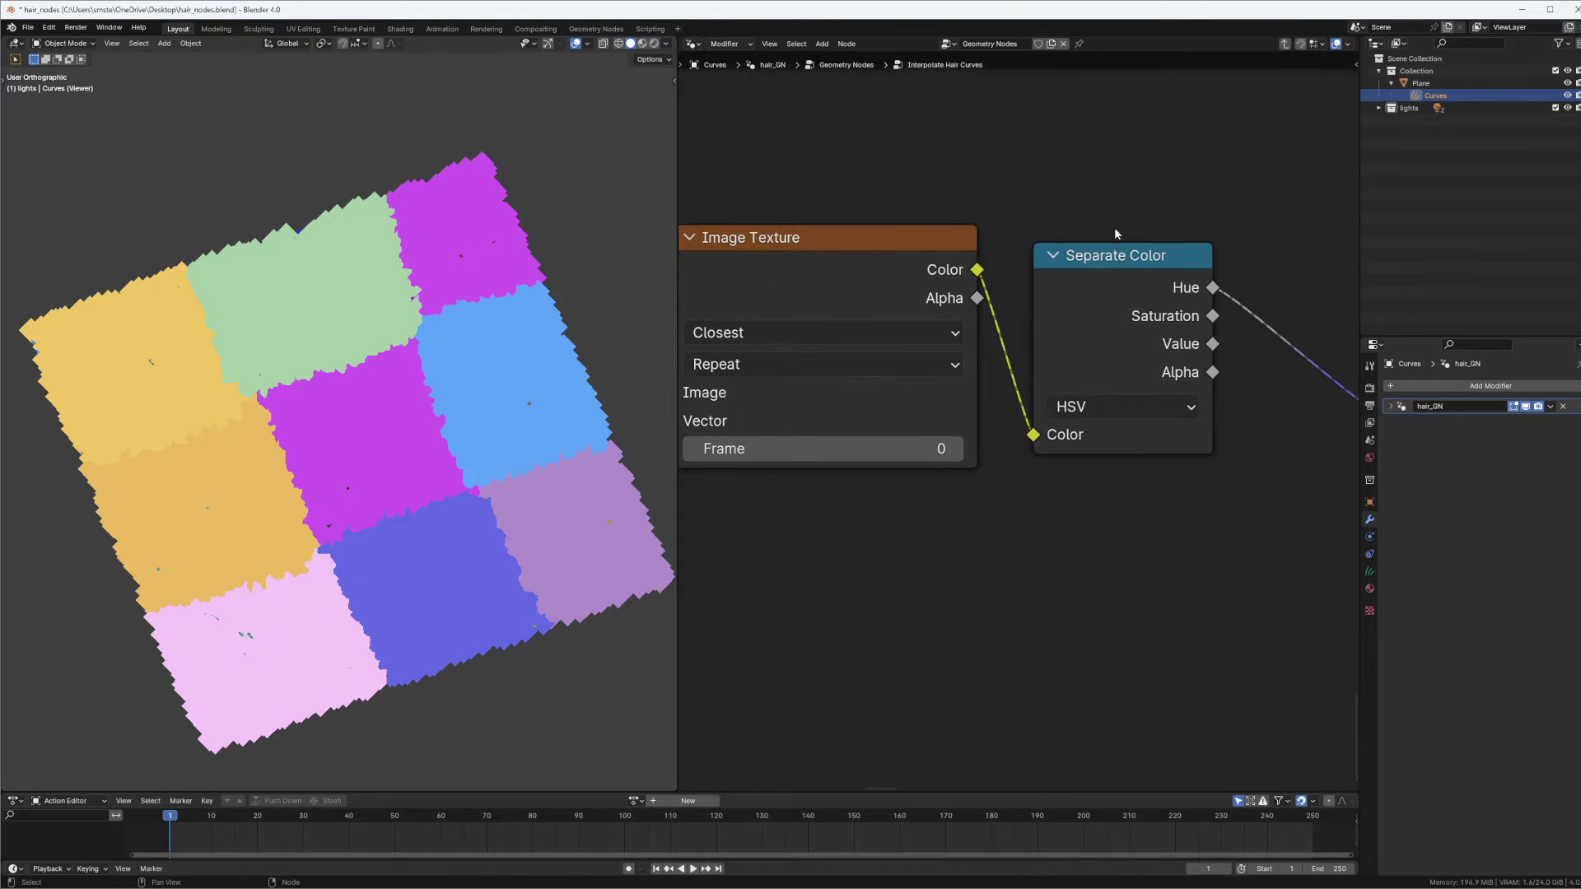
scroll(1113, 245, down, 3)
ctrl+scroll(988, 329, up, 2)
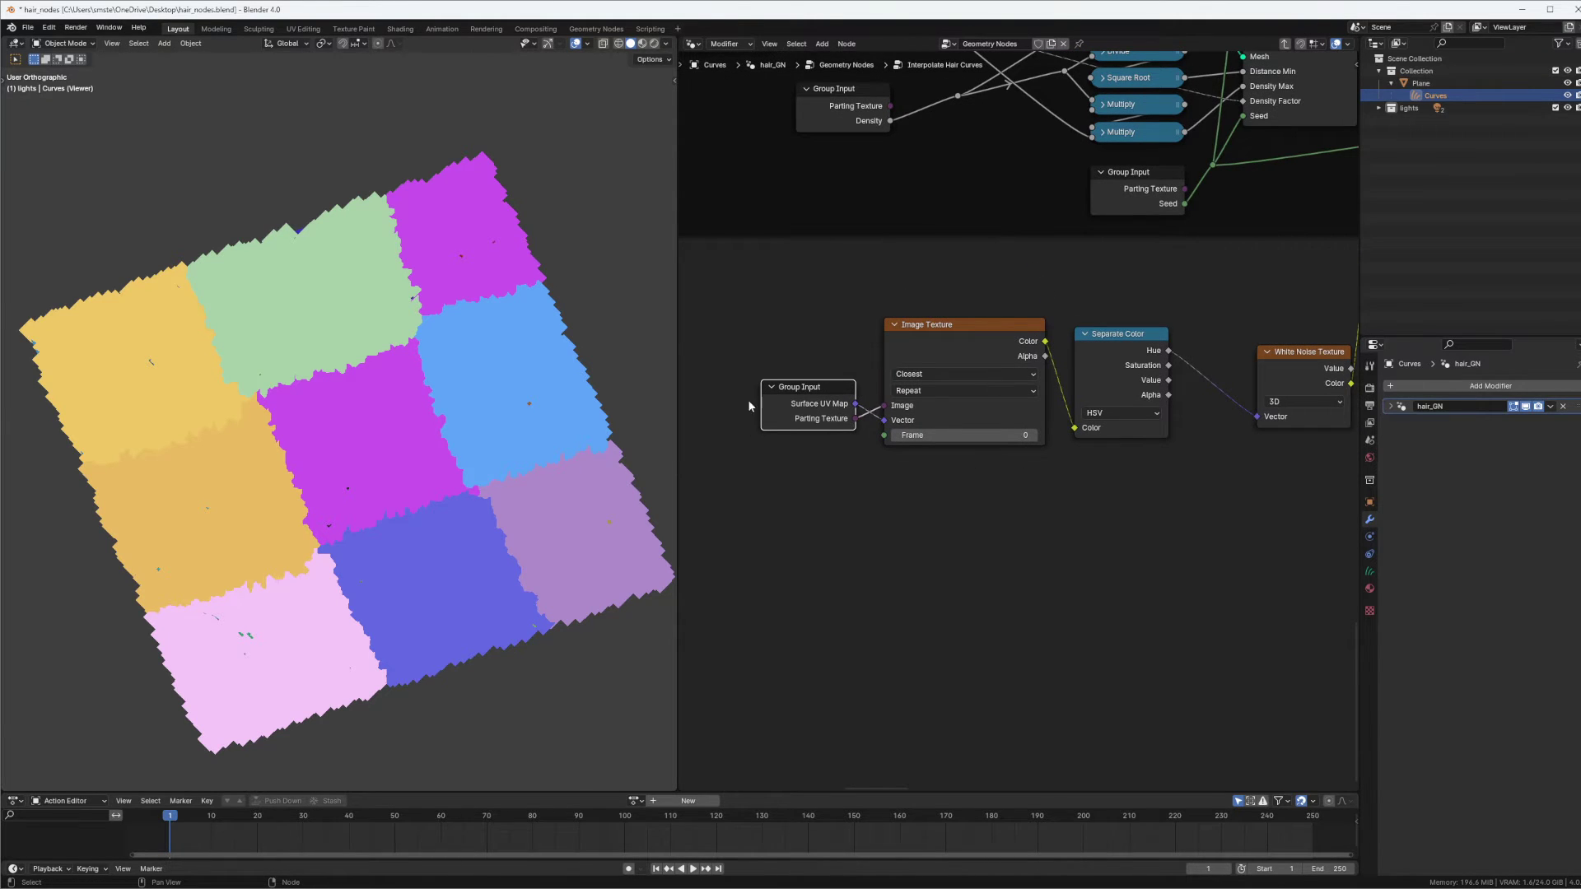
middle_drag(1324, 330, 995, 407)
drag(977, 440, 1066, 445)
middle_drag(852, 360, 842, 407)
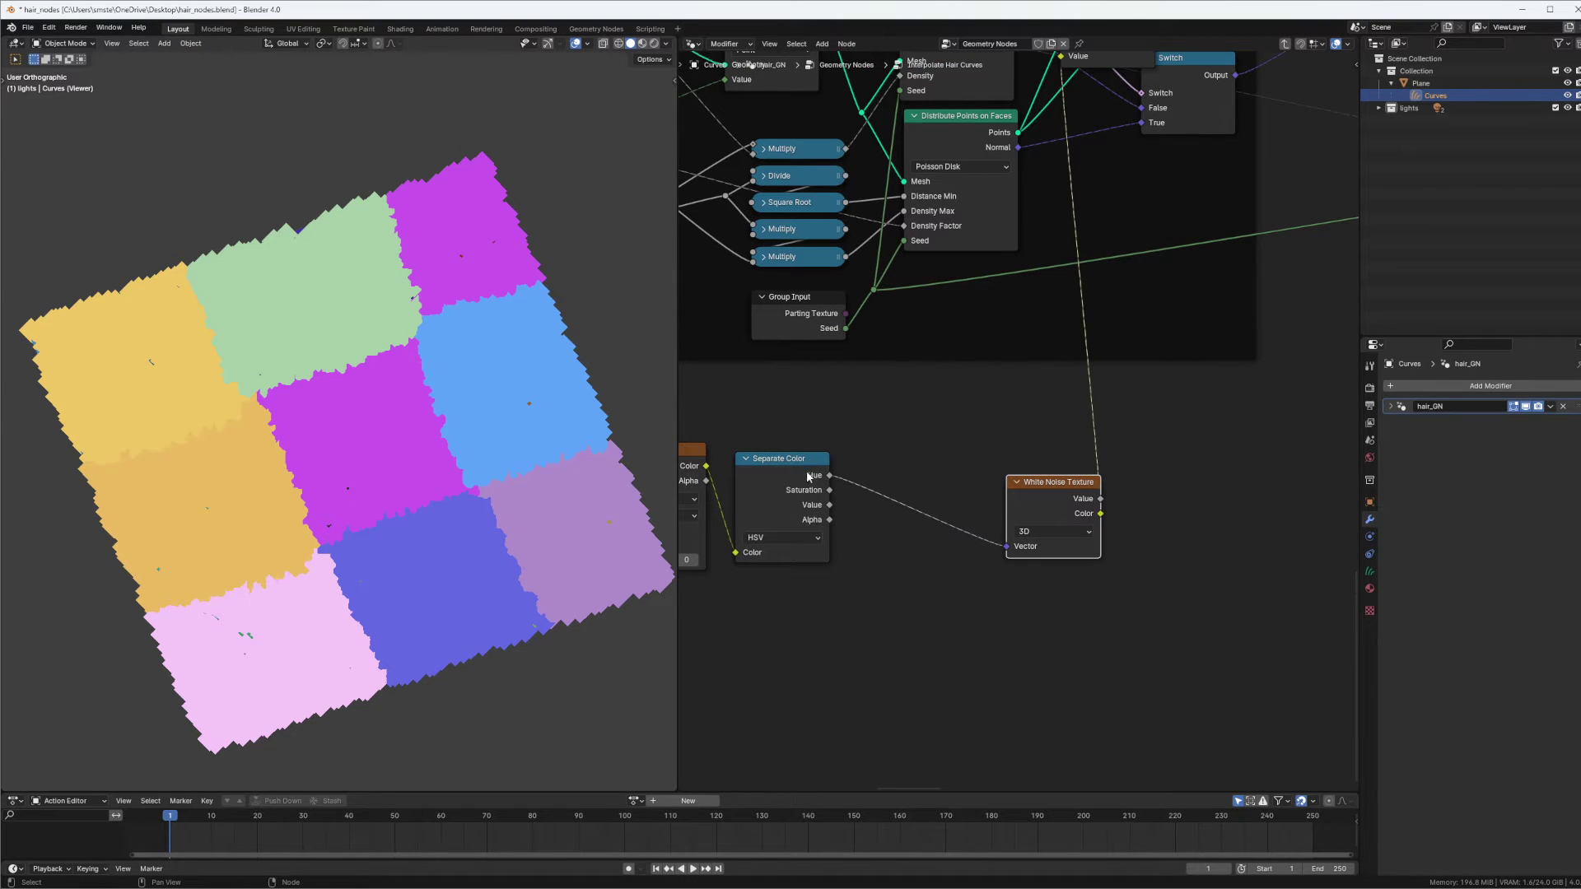
Preview the Separate Color node's Hue output and change the Outliner area to a Spreadsheet editor.
ctrl+shift+click(833, 496)
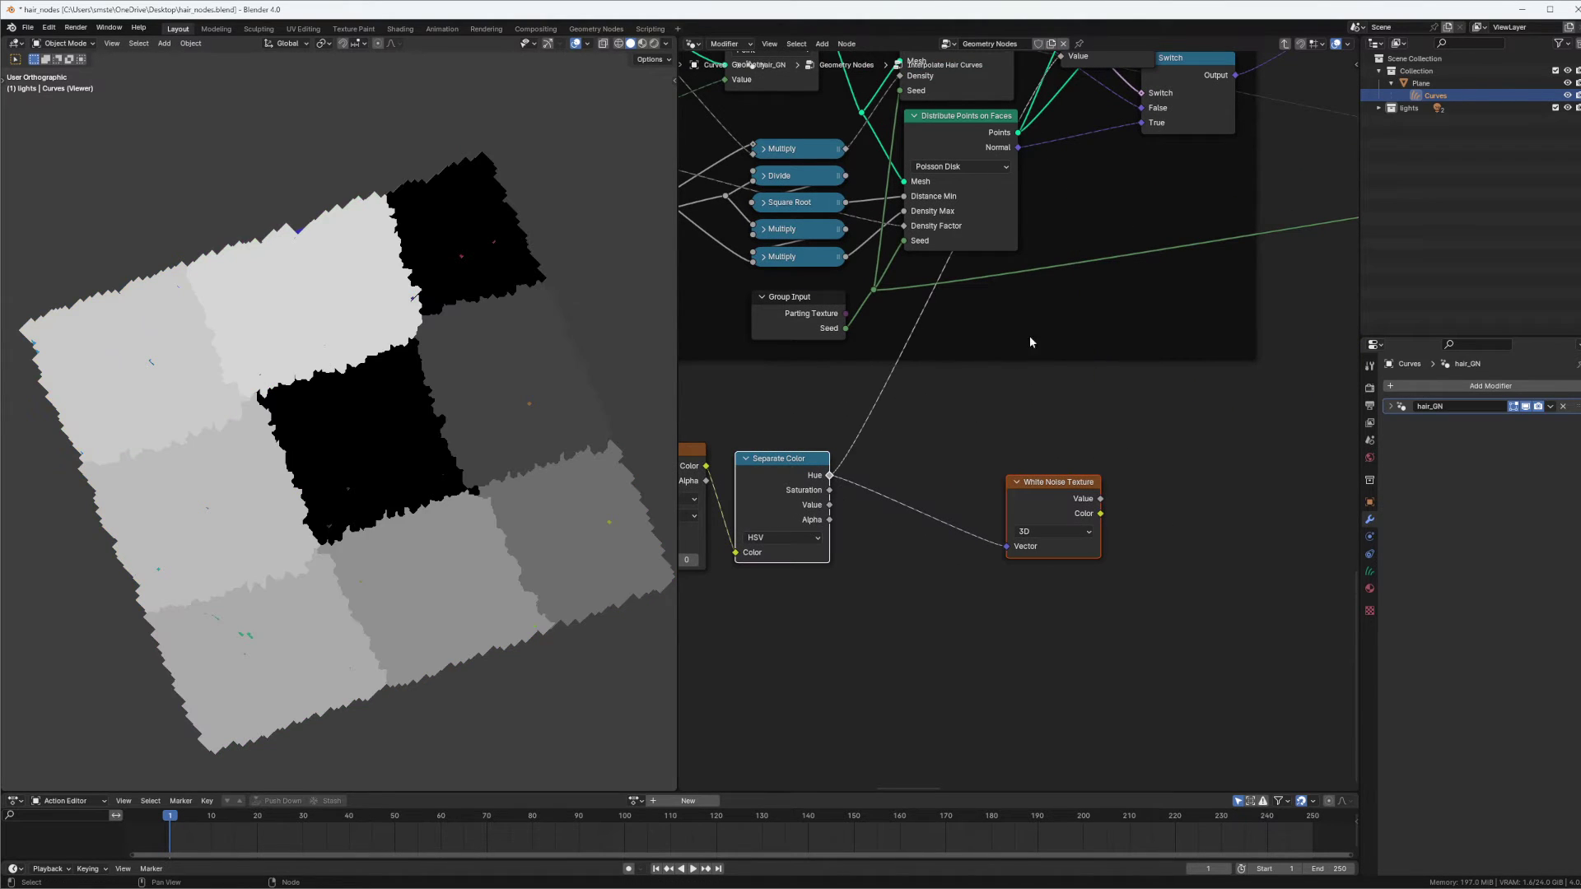
click(1375, 43)
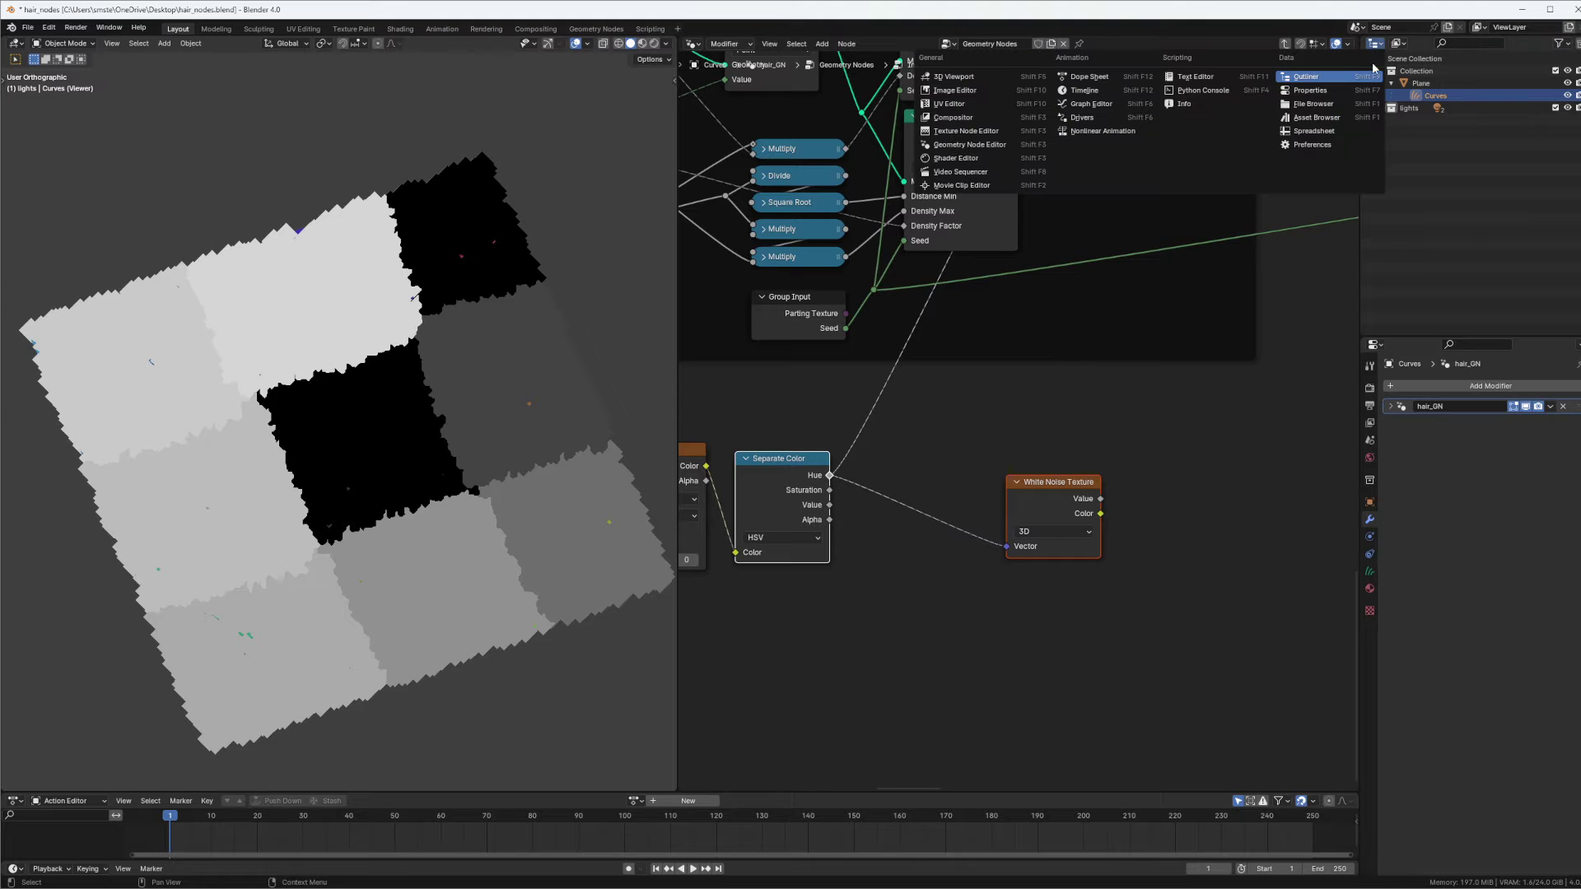
click(1313, 131)
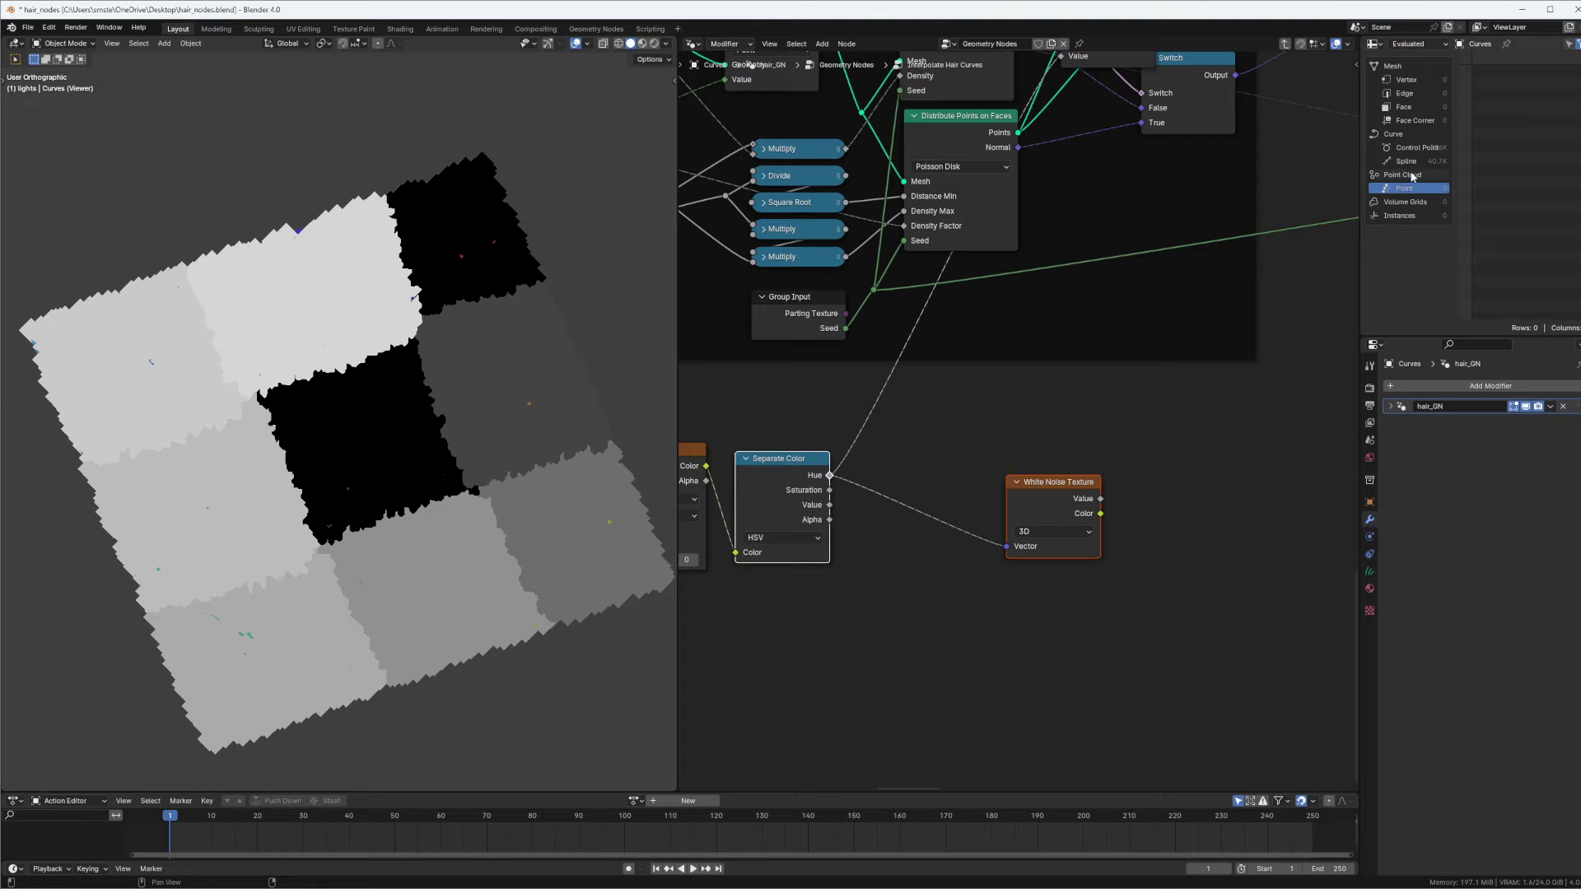
Move the Viewer node below and beside the Base Point Distribution frame and isolate the curves in local view.
middle_drag(1079, 329, 1044, 436)
middle_drag(1065, 205, 1047, 258)
drag(1075, 187, 1272, 498)
middle_drag(472, 468, 474, 586)
key(KP_Divide)
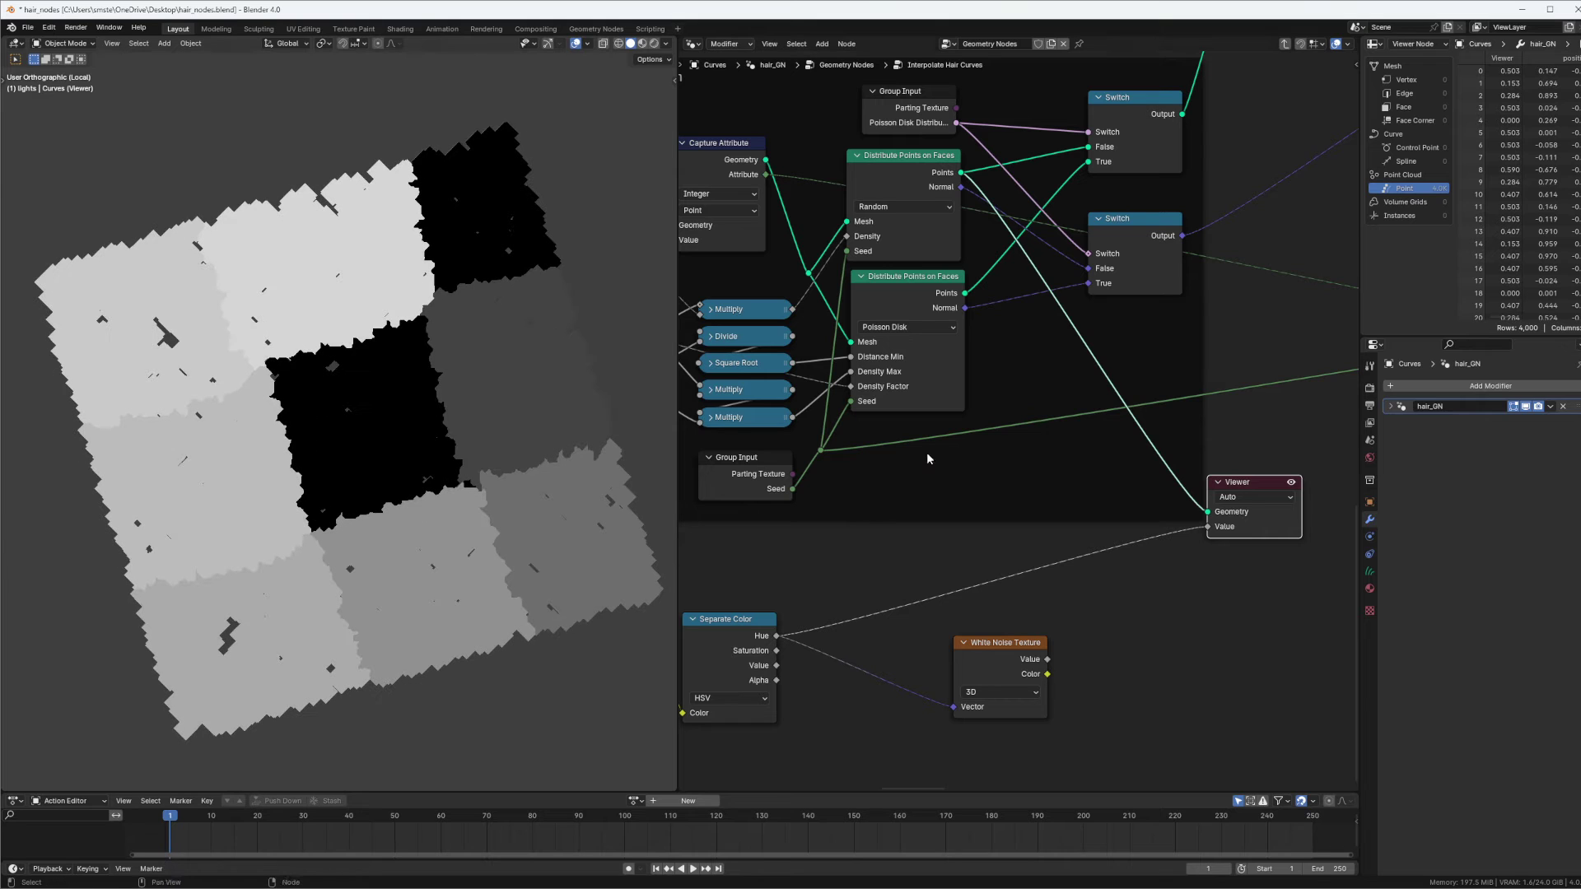
Widen the spreadsheet area and compare its per-point Viewer values with the hue regions in the viewport.
click(1355, 186)
drag(1359, 184, 1272, 199)
scroll(1114, 449, down, 10)
middle_drag(1113, 448, 929, 166)
scroll(1071, 181, up, 5)
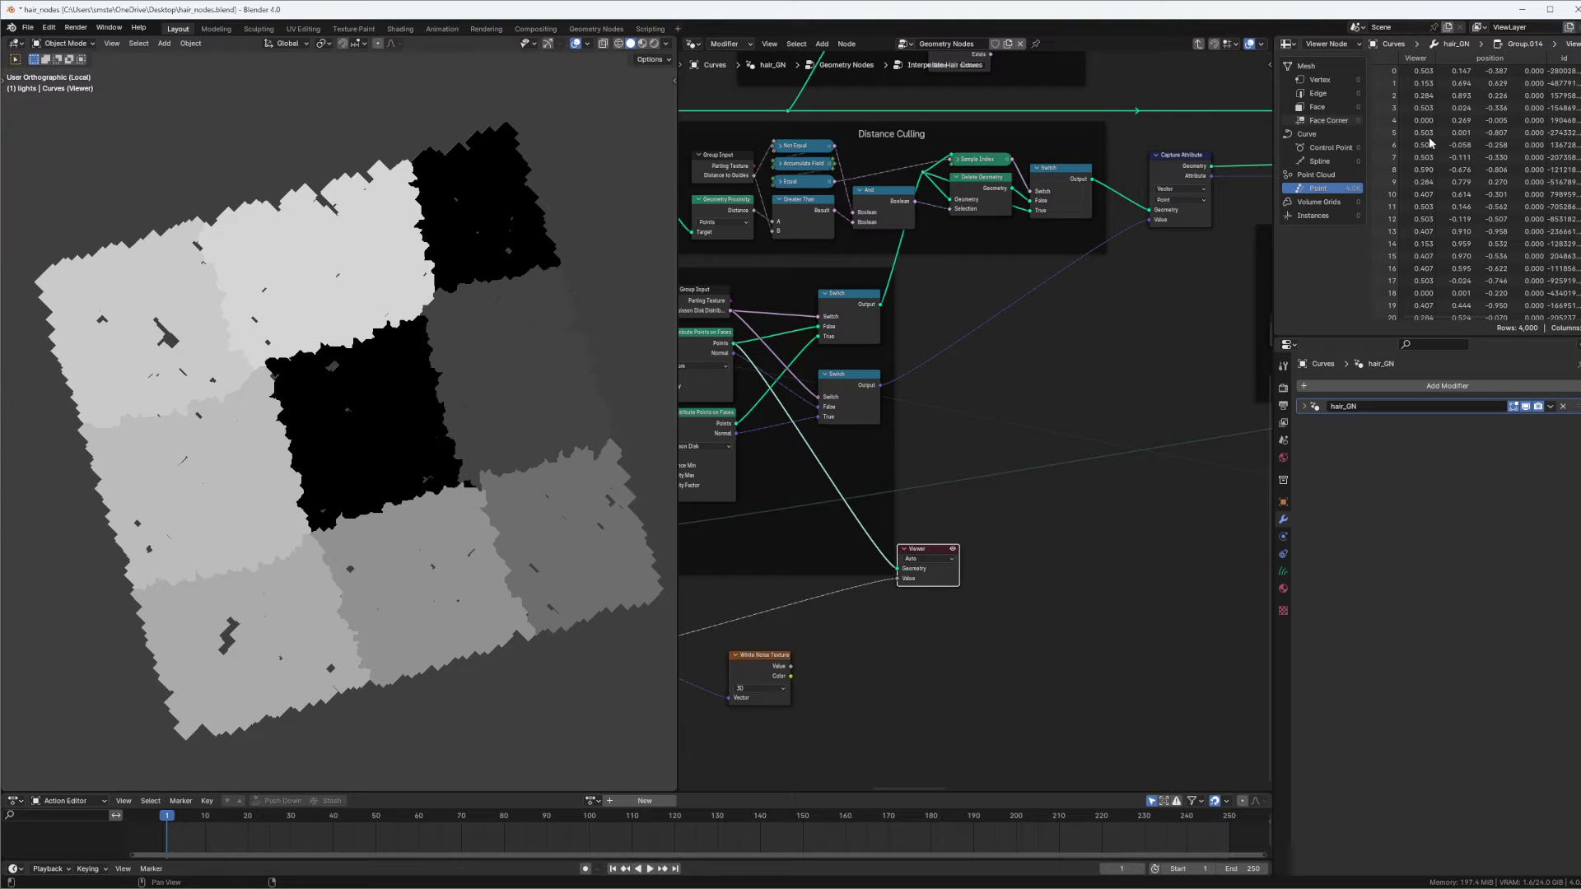
middle_drag(447, 268, 465, 222)
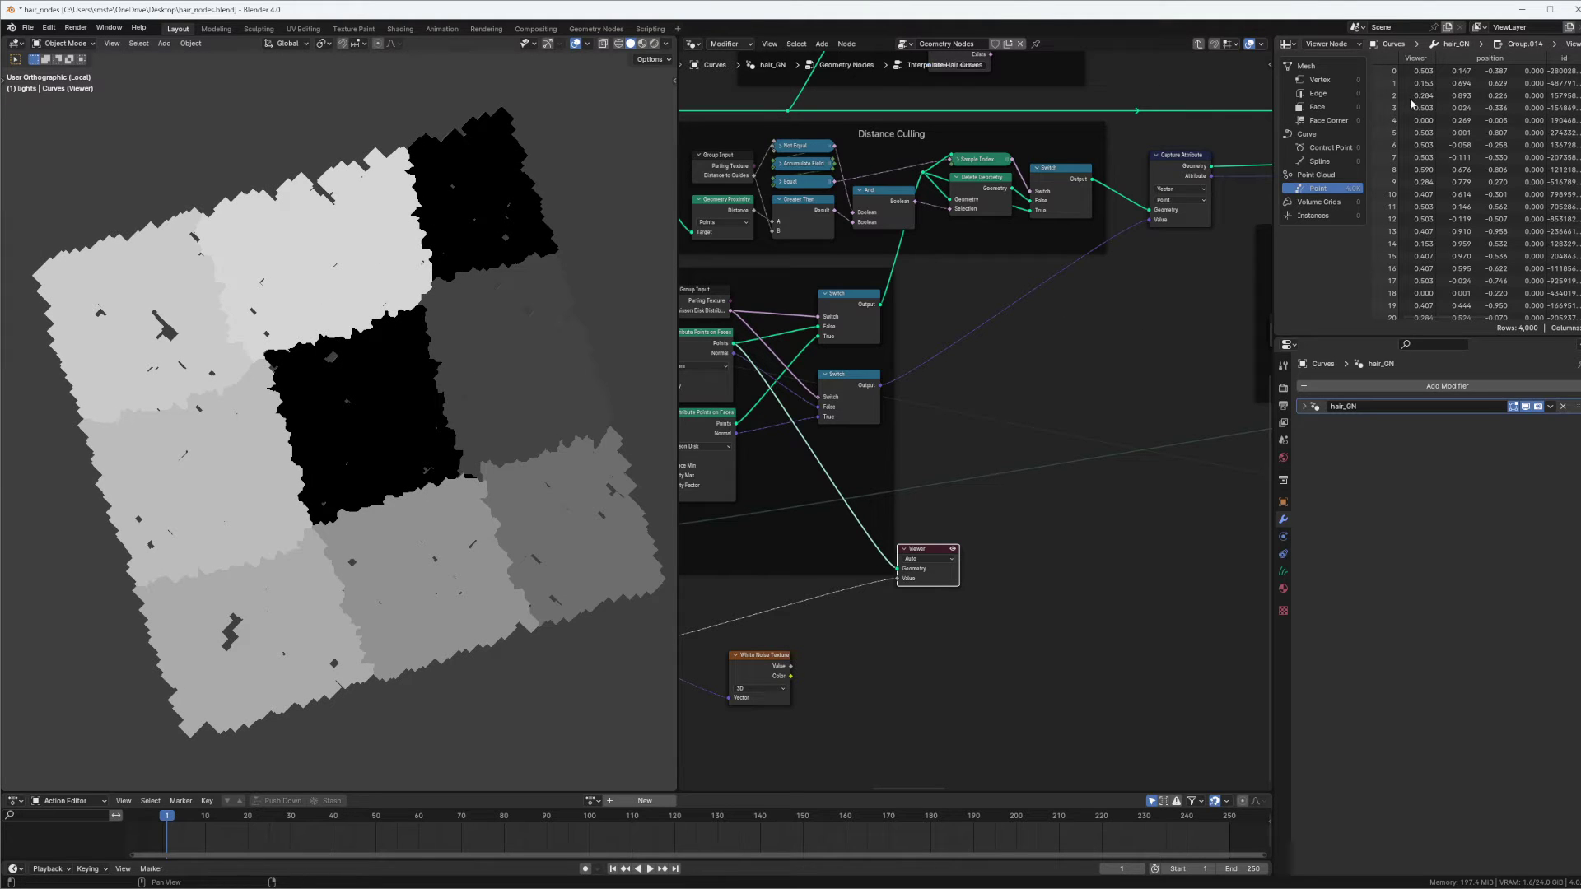
Move the White Noise Texture aside and insert a Float to Integer node between Separate Color's Hue output and the Viewer.
middle_drag(997, 413, 1097, 333)
middle_drag(1028, 400, 1127, 283)
drag(964, 457, 1097, 461)
click(927, 561)
key(shift+a)
text(float)
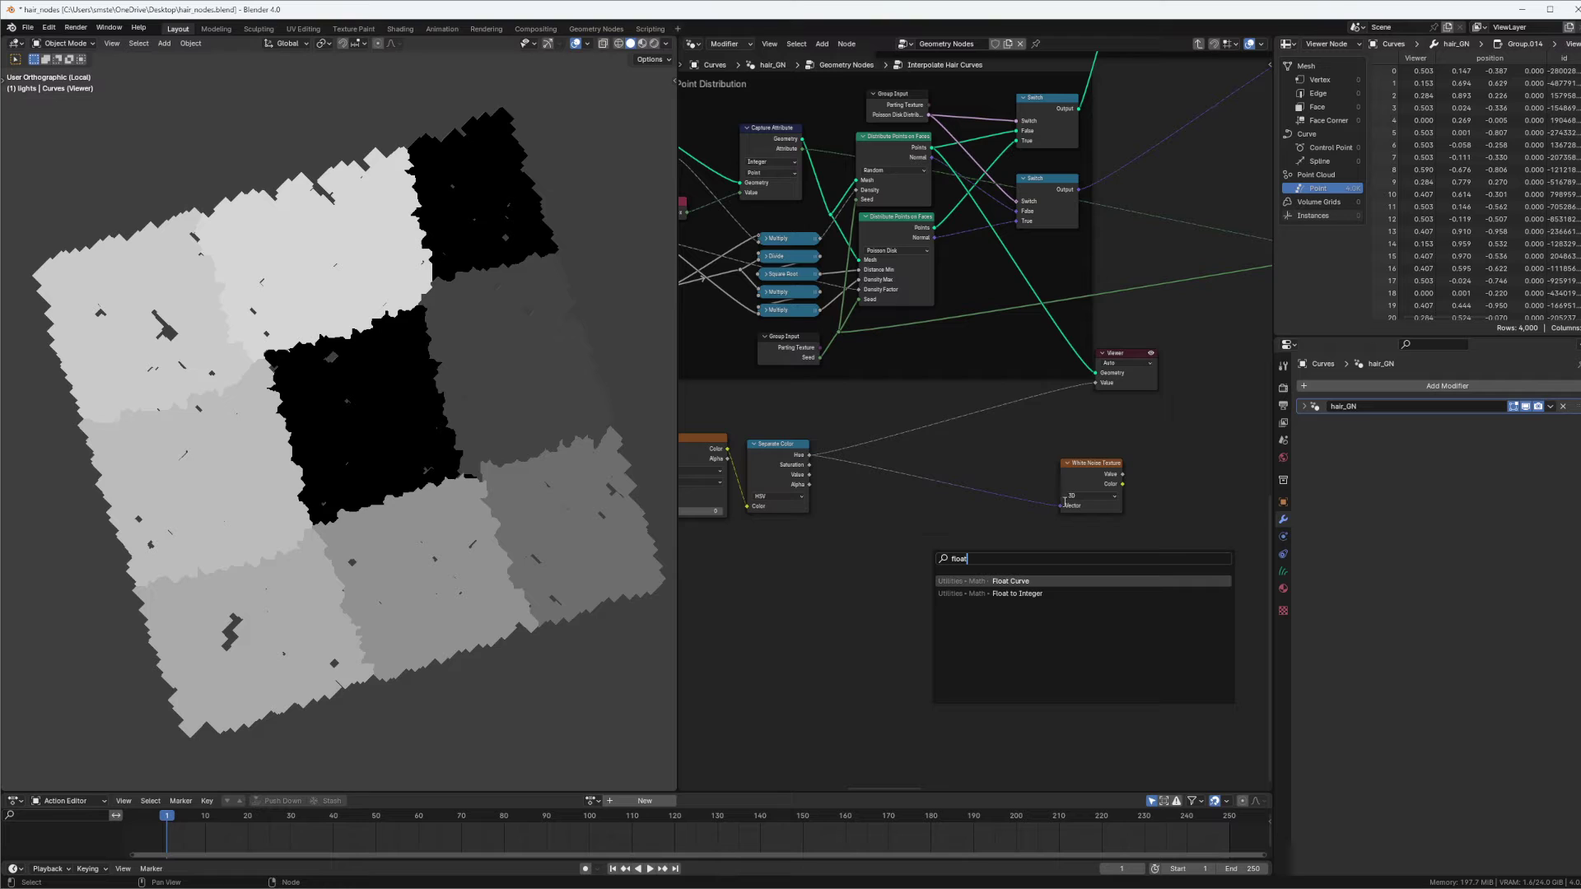
click(1027, 594)
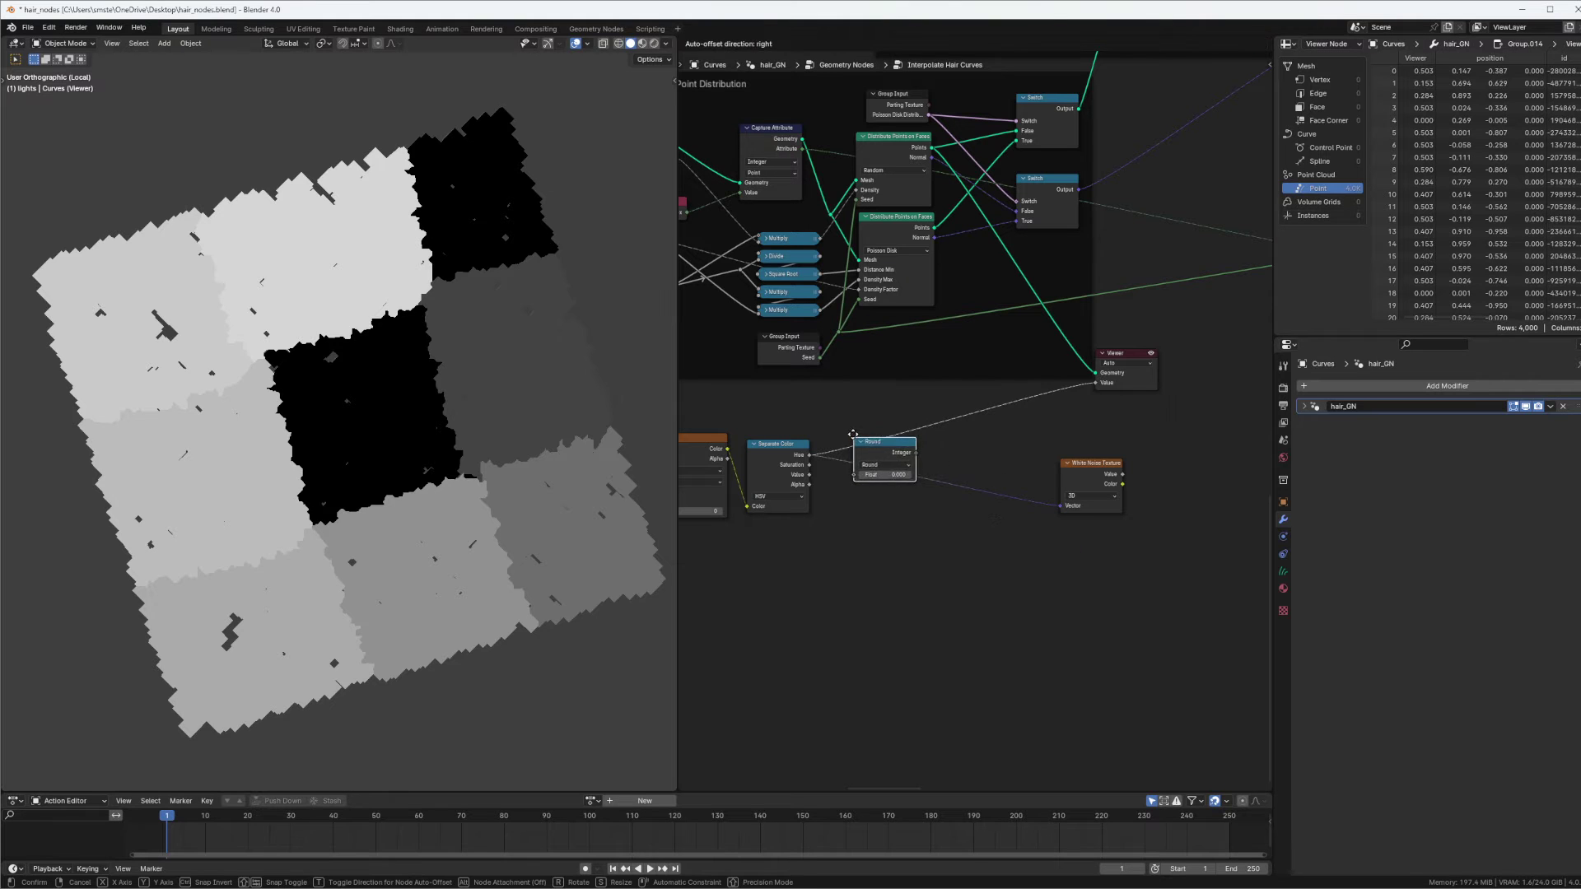
click(886, 436)
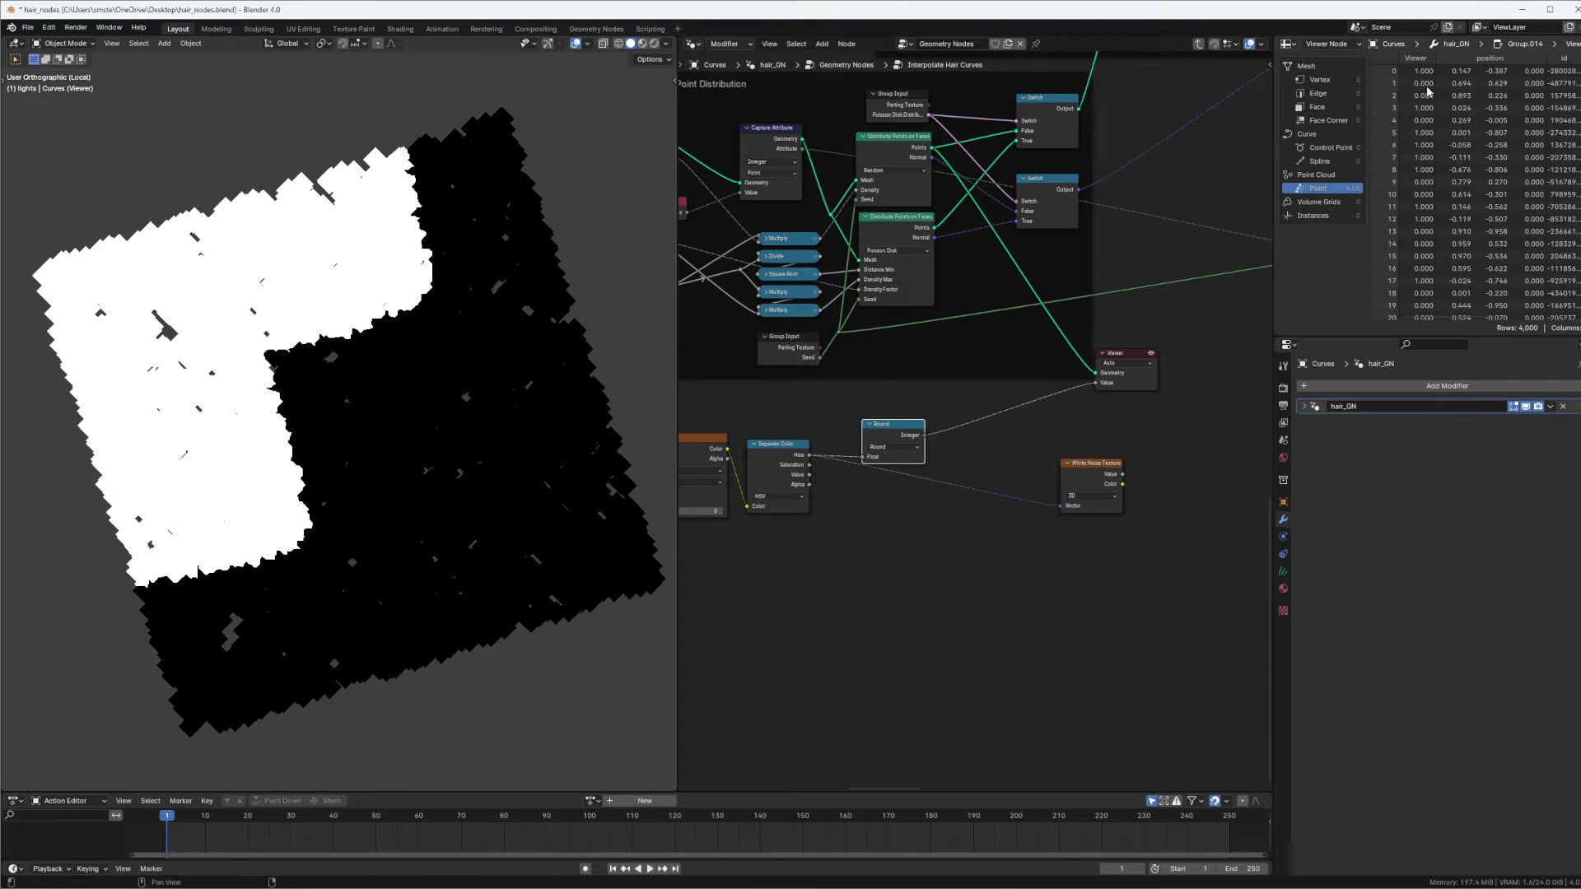
middle_drag(1432, 169, 1452, 200)
middle_drag(1427, 86, 1438, 66)
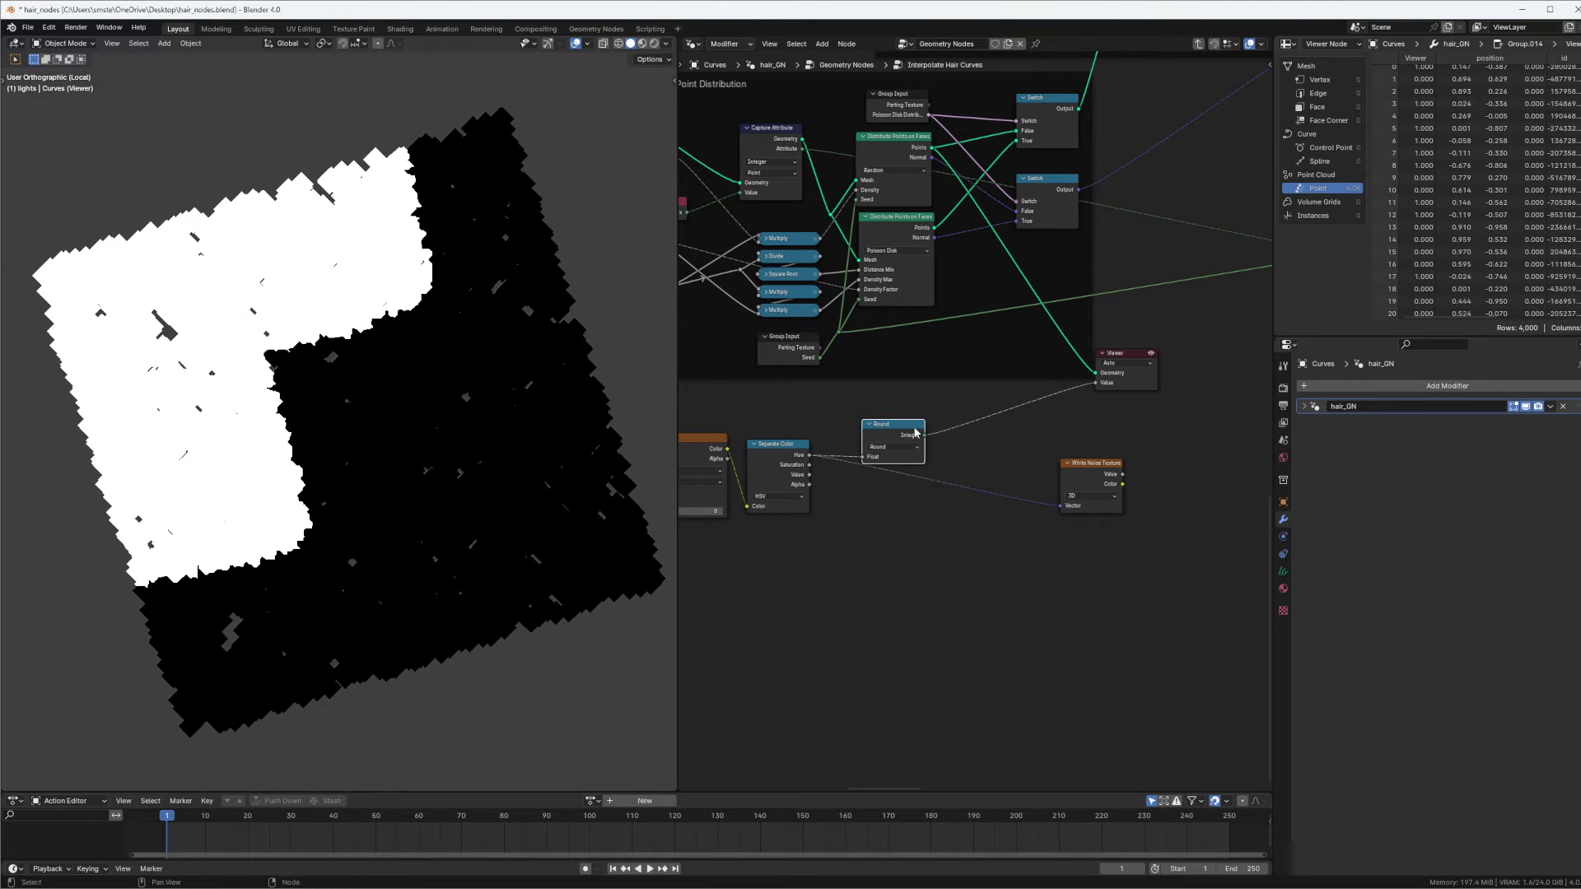
Move the Round node farther from Separate Color and preview the raw Hue output.
drag(886, 426, 906, 419)
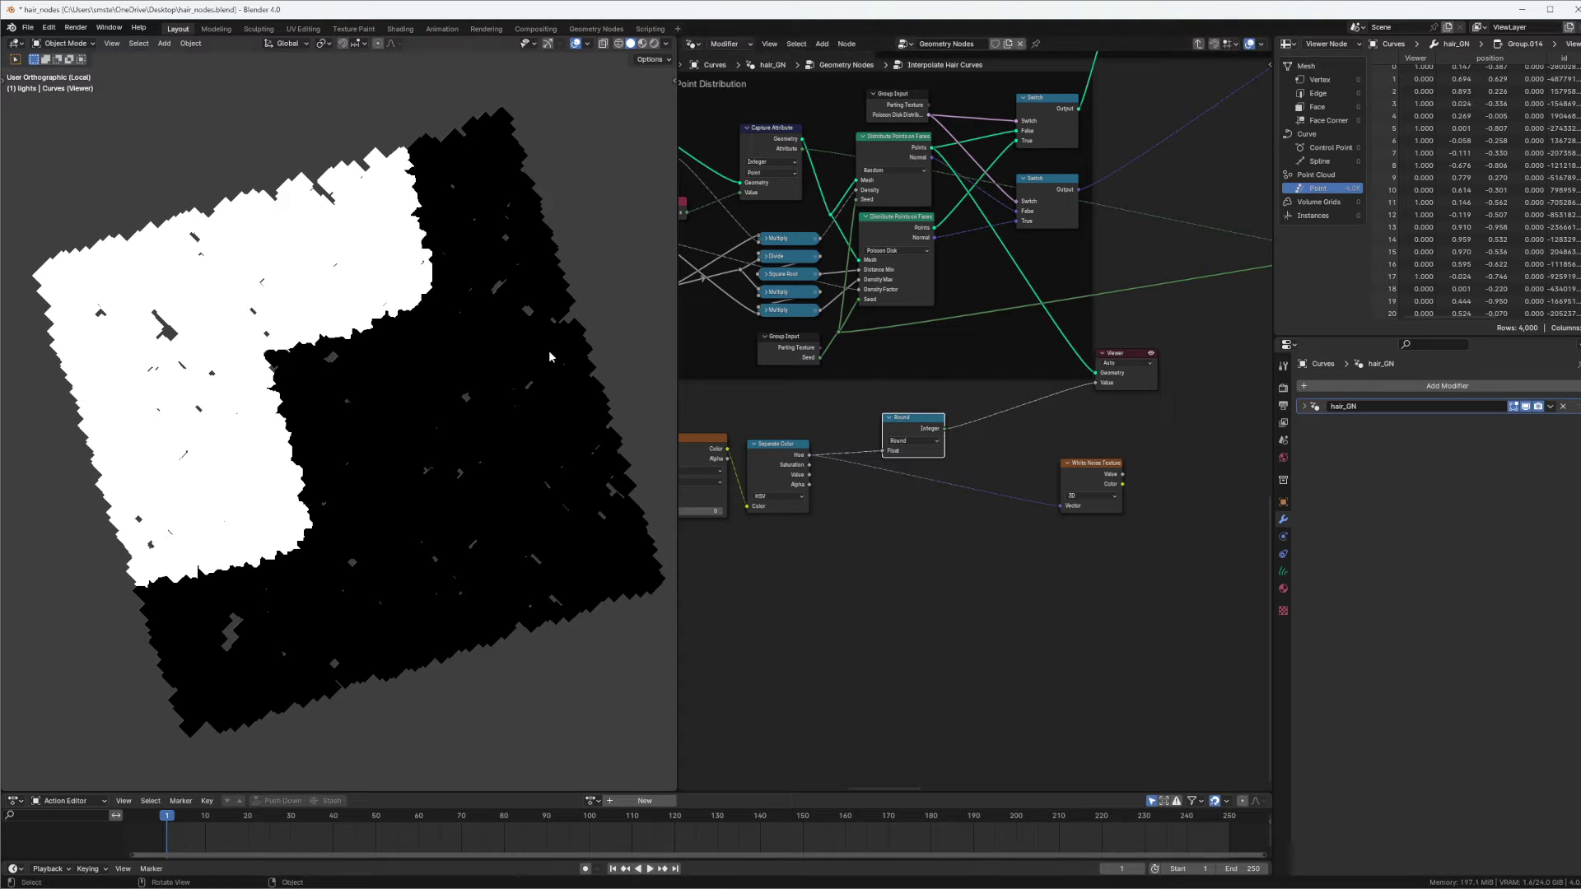
middle_drag(222, 293, 141, 265)
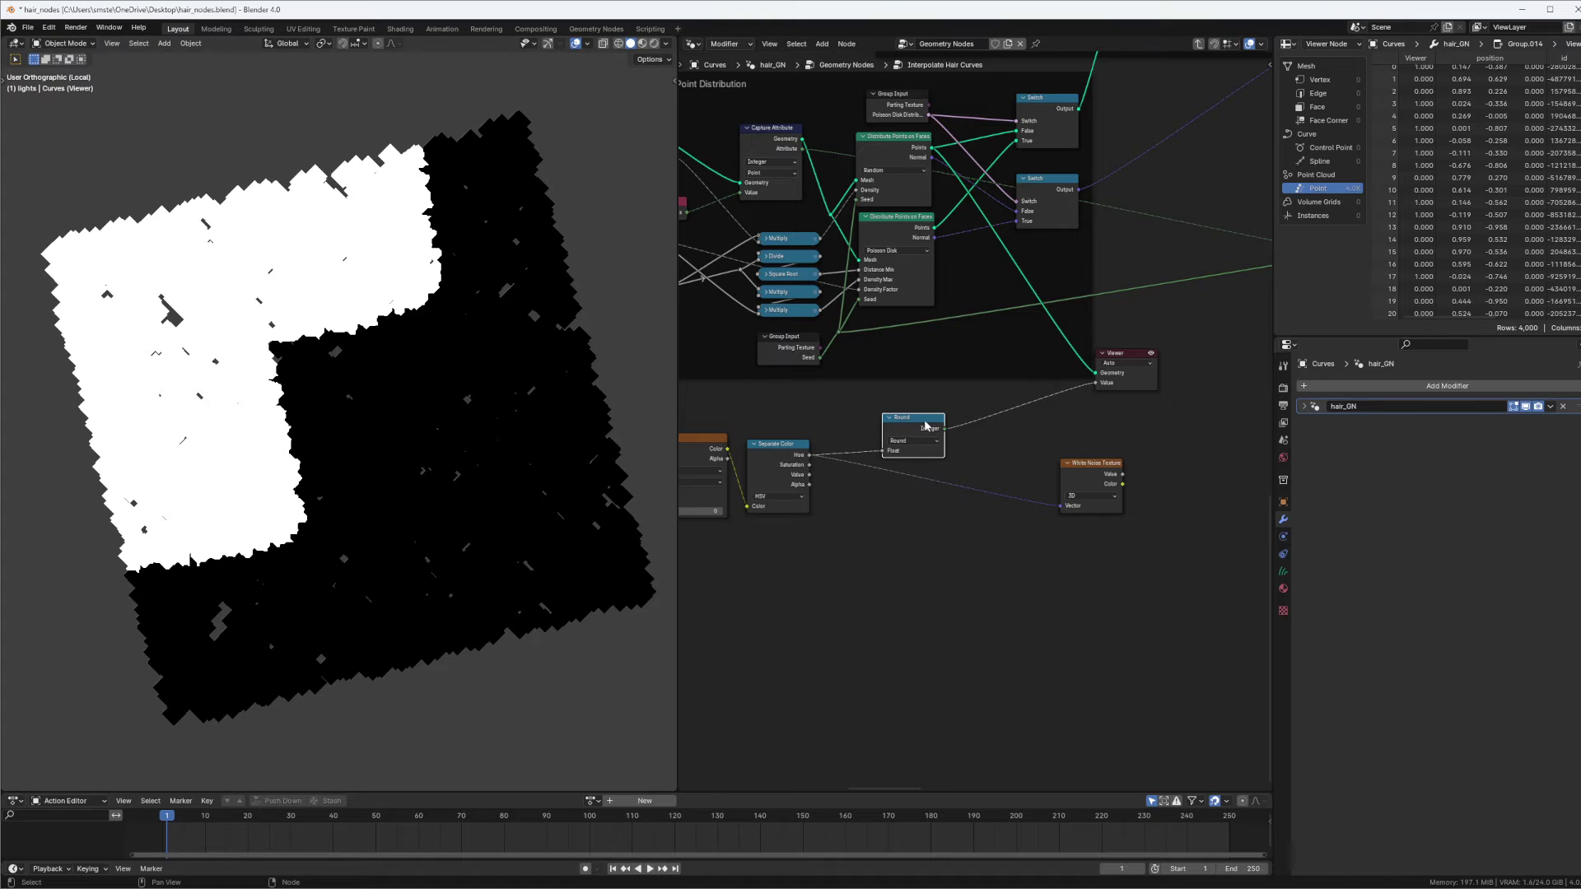
scroll(770, 526, up, 2)
drag(975, 361, 1096, 345)
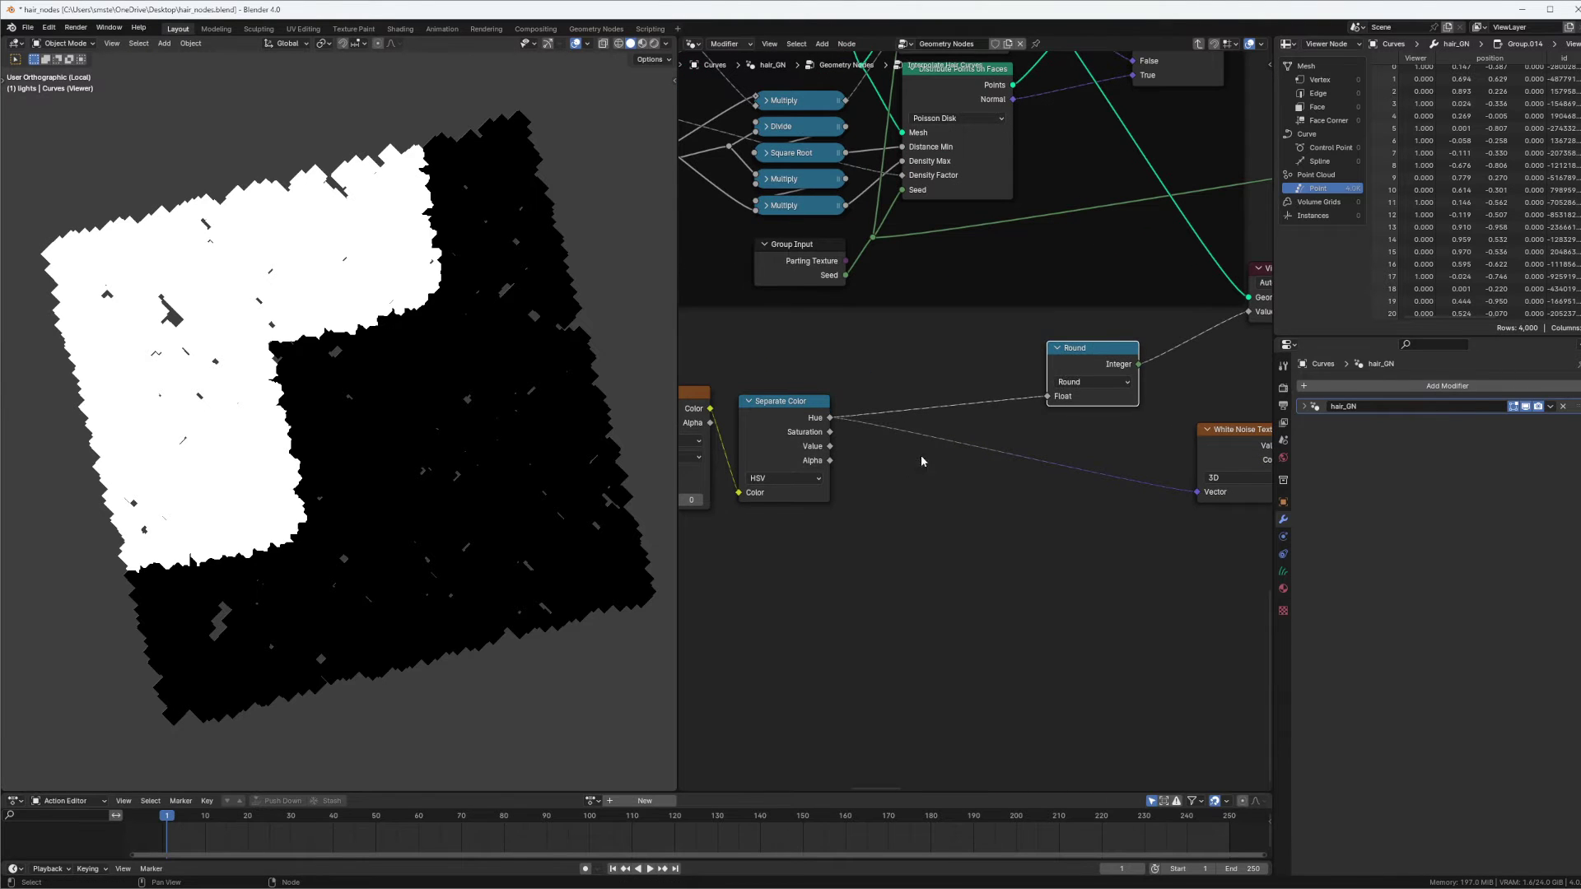
middle_drag(911, 455, 938, 450)
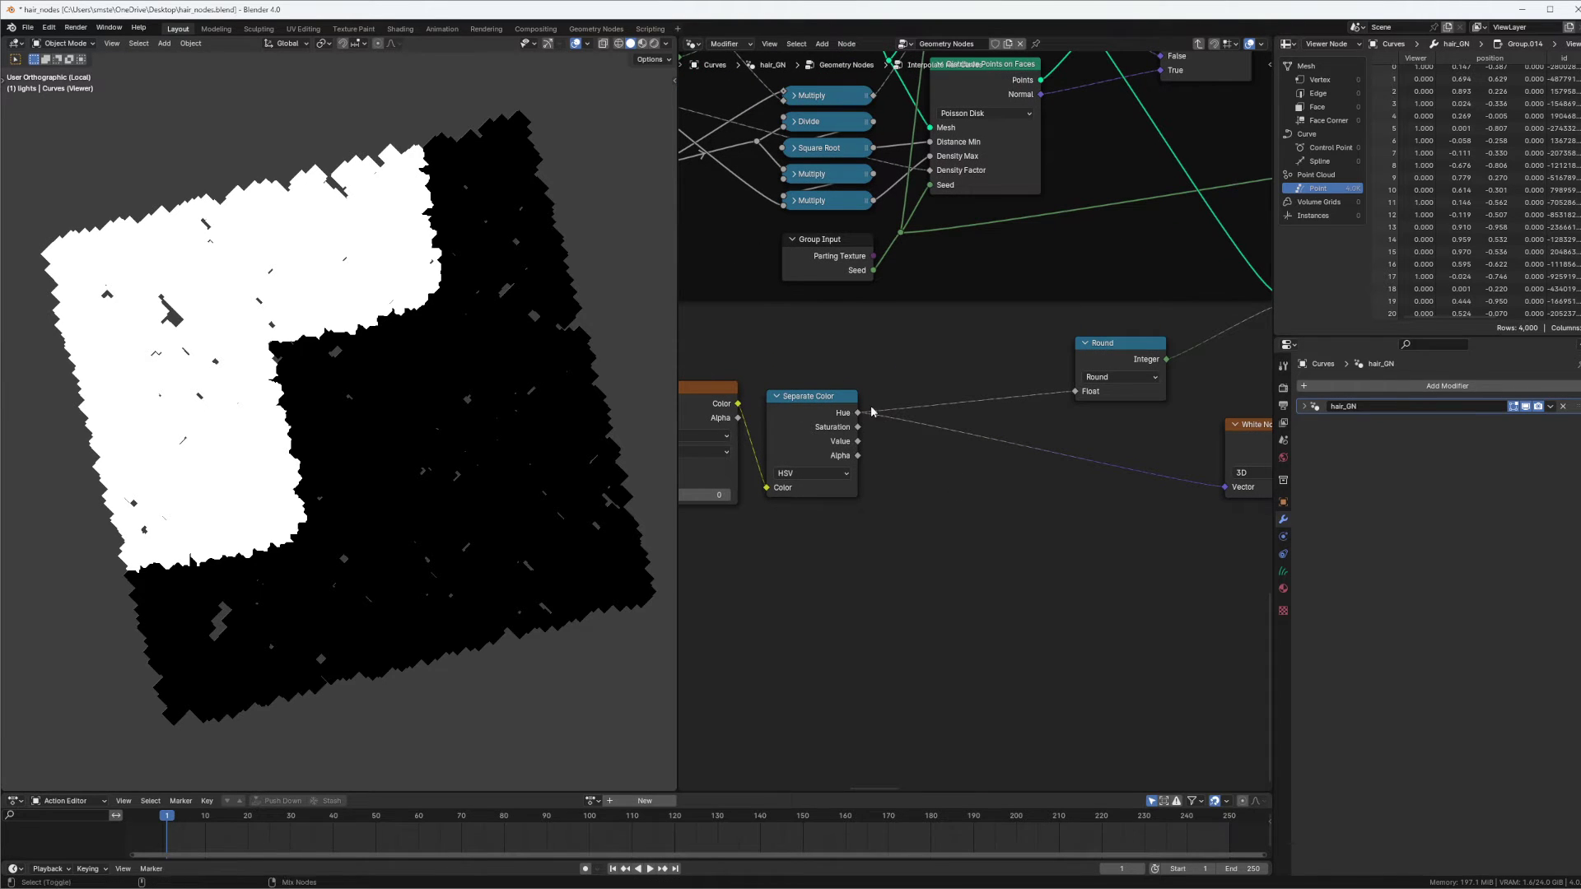
ctrl+shift+click(847, 413)
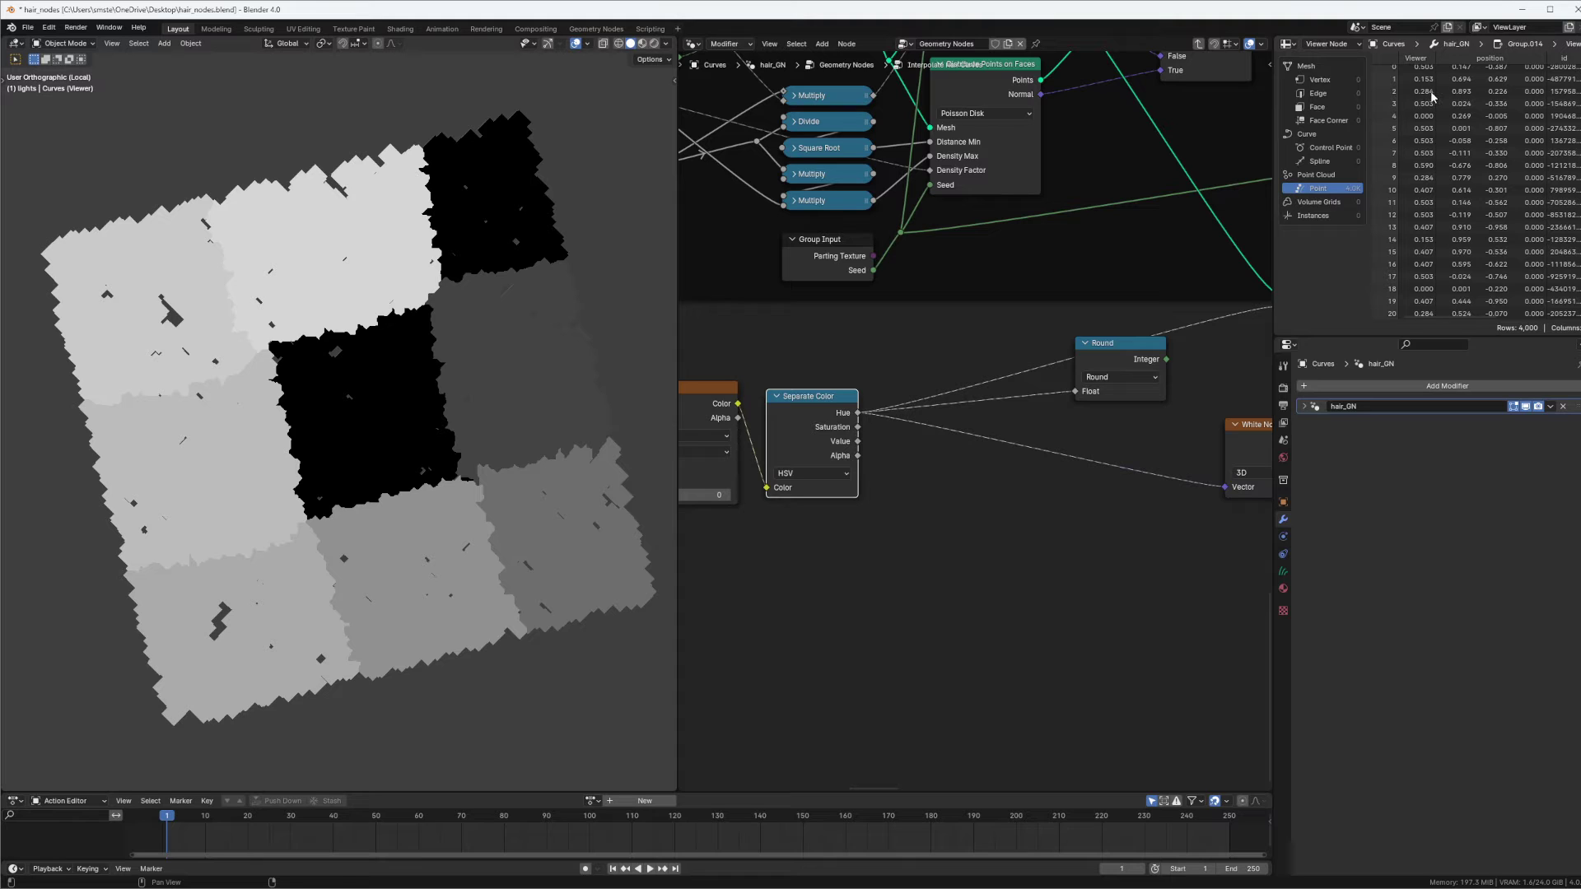
Insert a Math node after Separate Color's Hue output, between it and the Round node.
click(986, 510)
key(shift+a)
click(999, 500)
text(math)
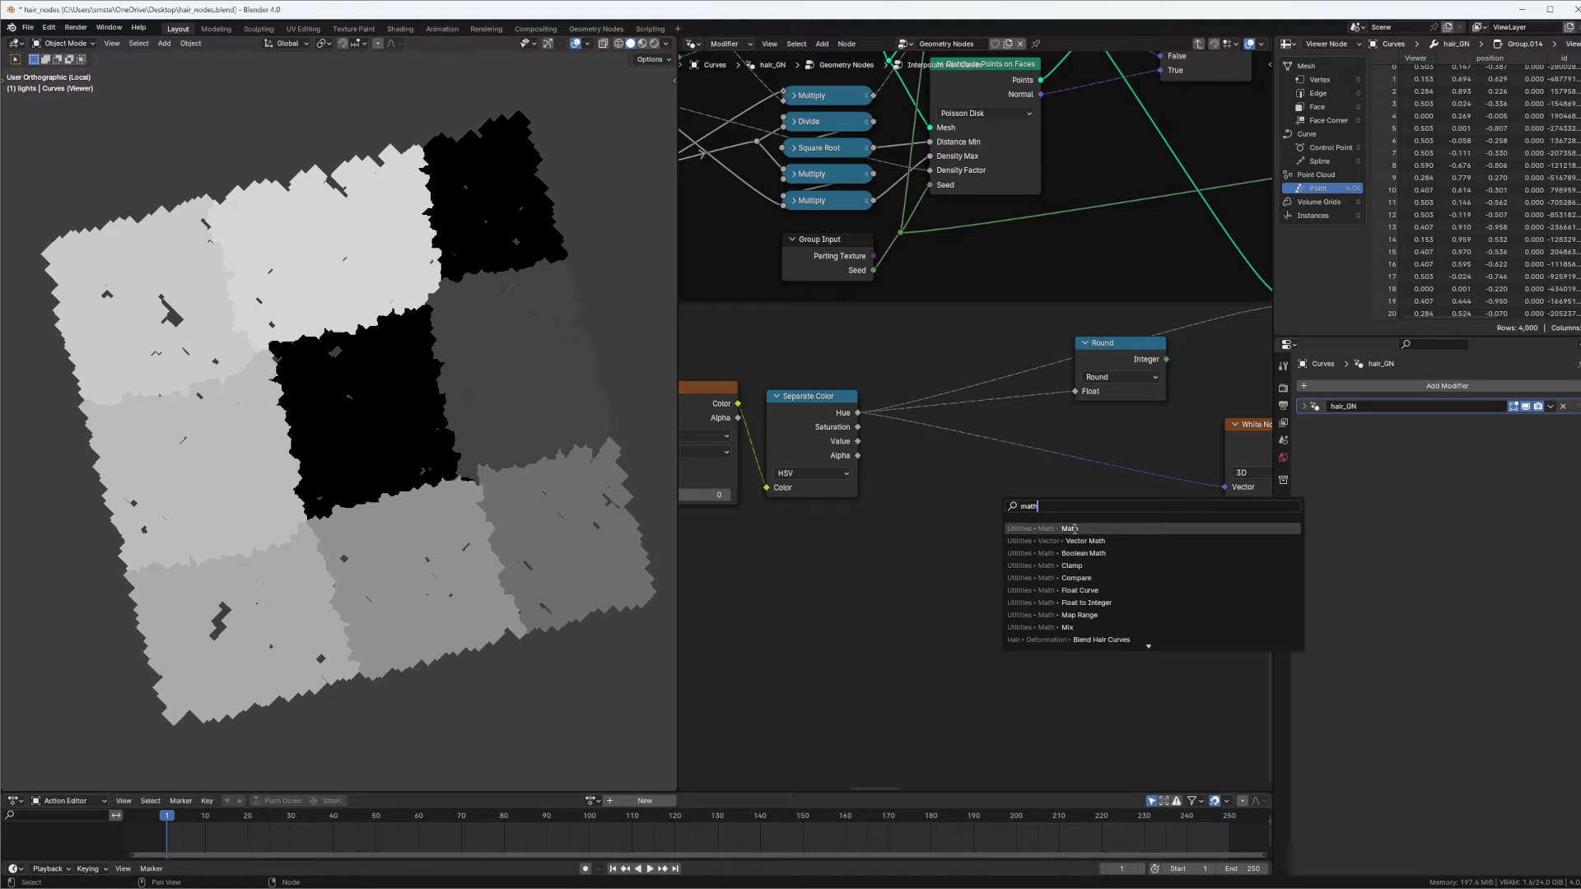
click(1074, 529)
click(975, 414)
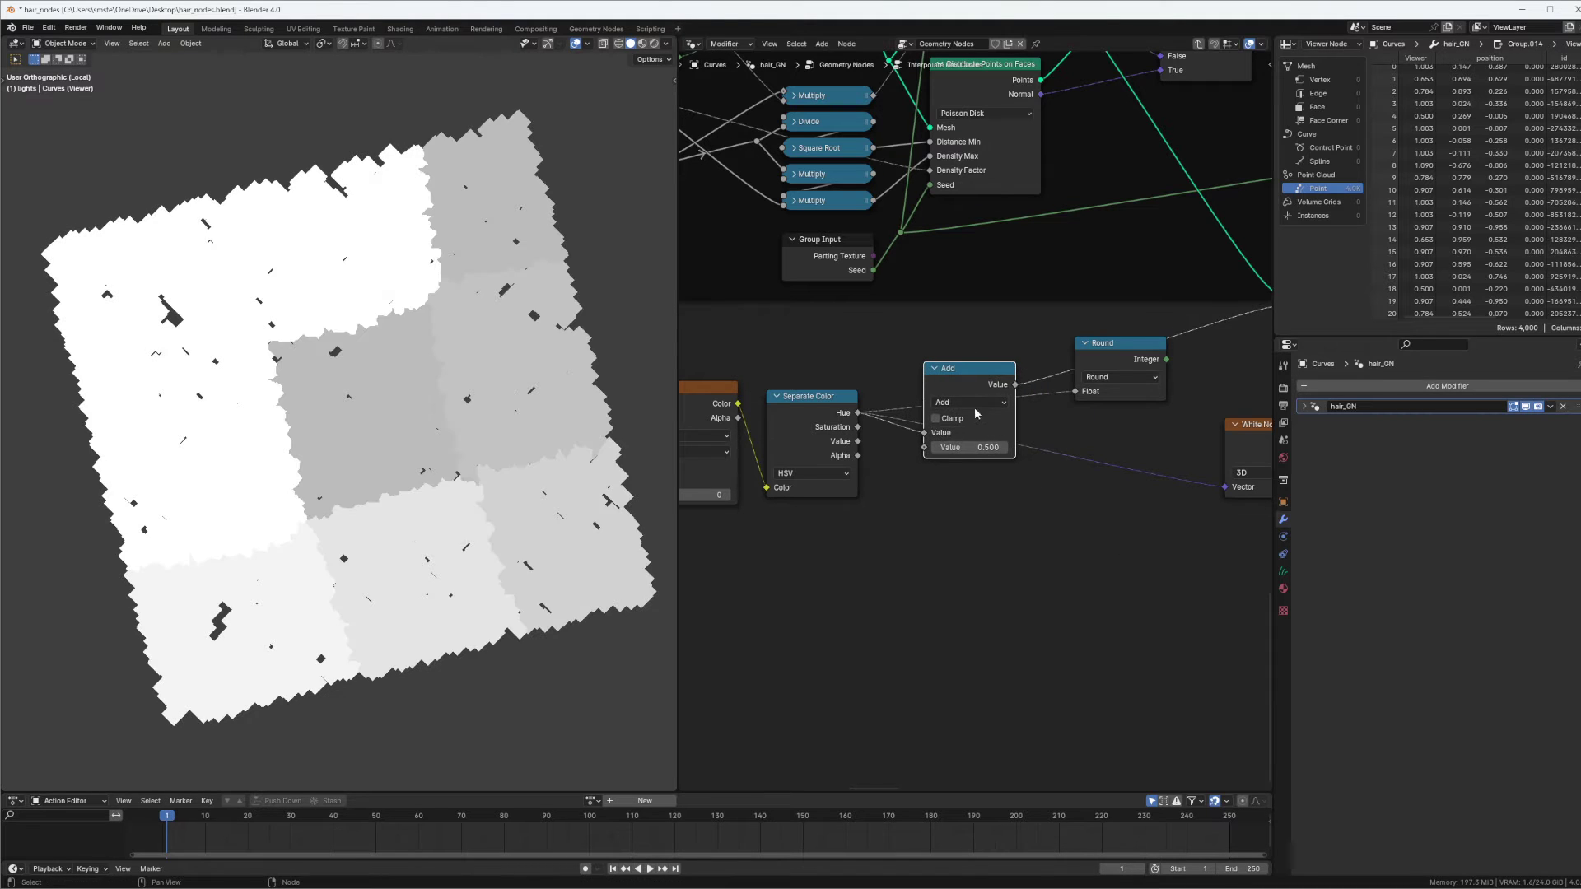
Set the new Math node to Multiply by 1000 and check the scaled hue values in the spreadsheet.
click(975, 407)
click(979, 447)
click(979, 447)
text(1000)
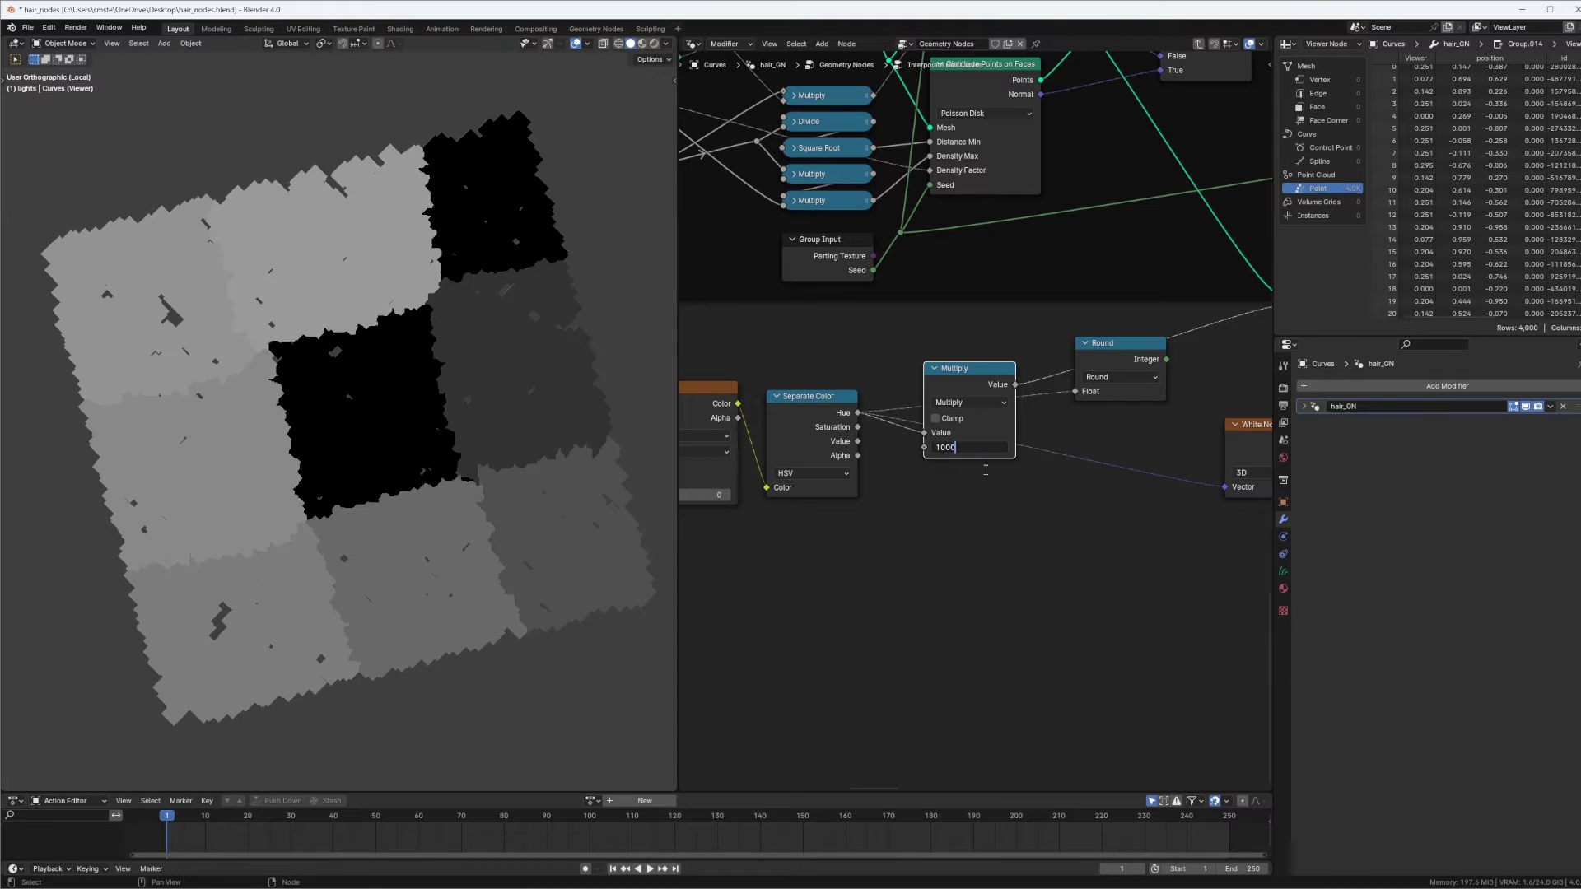
key(Return)
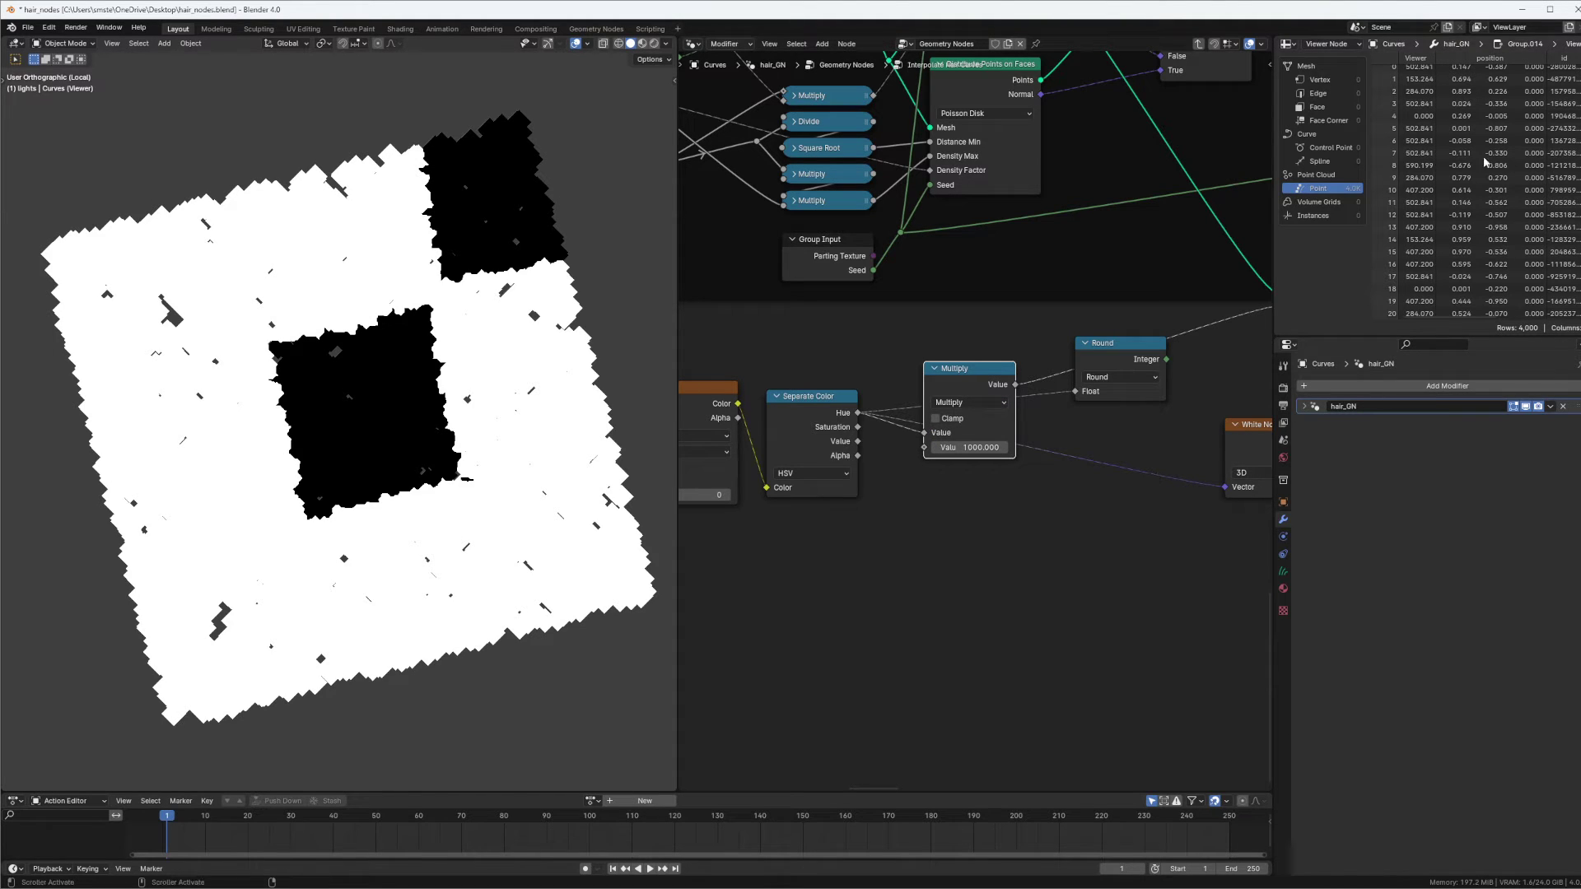
scroll(1433, 192, up, 1)
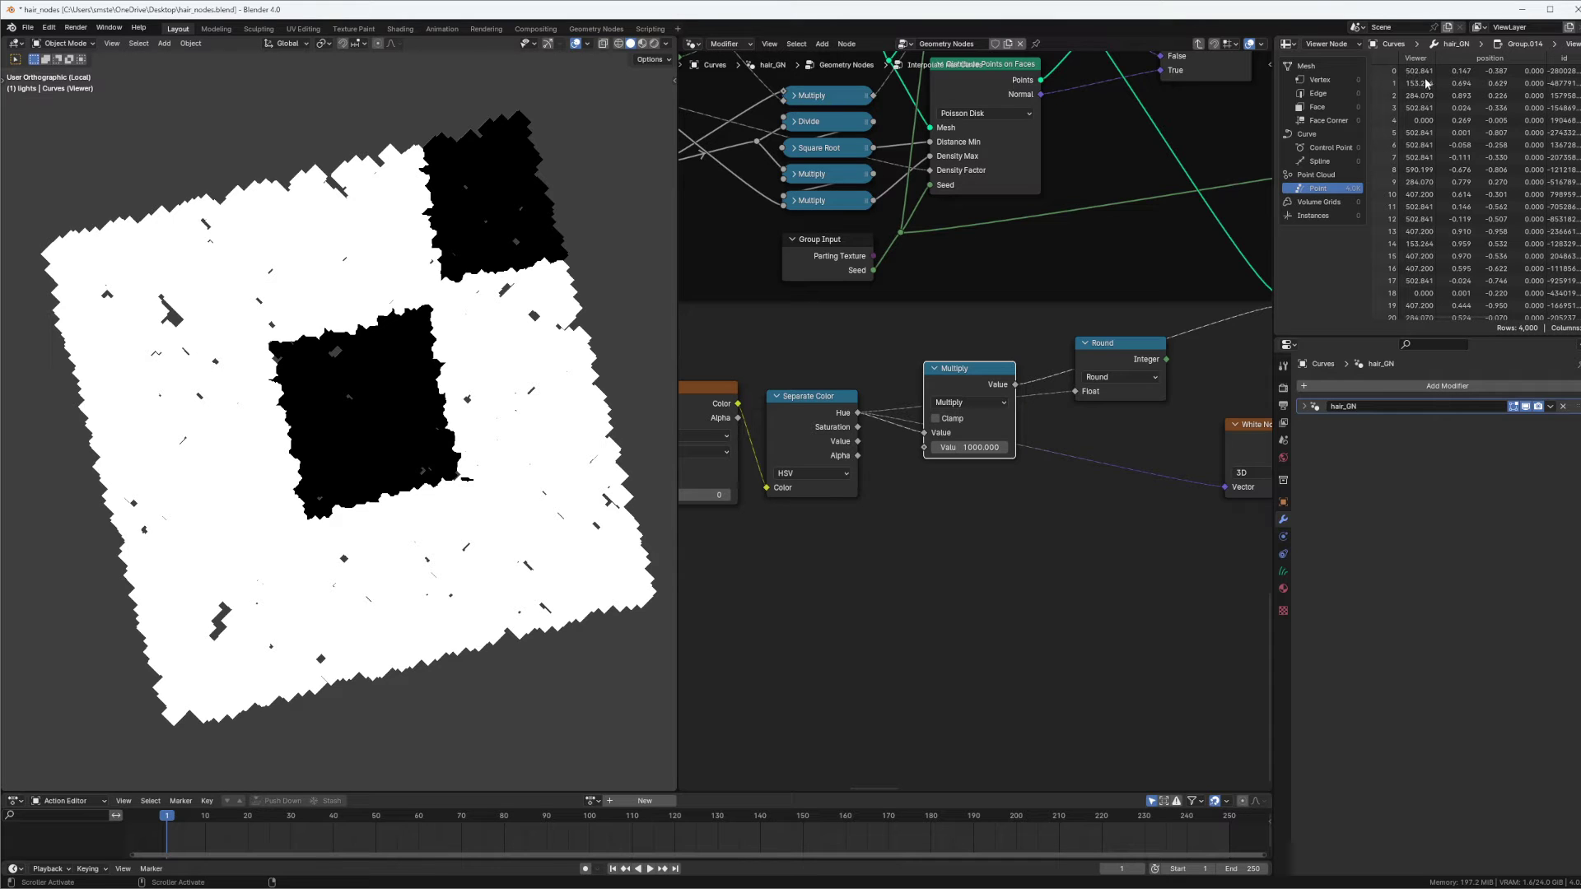
Connect the Multiply output to the White Noise Texture's Vector input and preview the texture's Value and Color outputs.
drag(987, 370, 1220, 489)
middle_drag(1197, 435, 1024, 439)
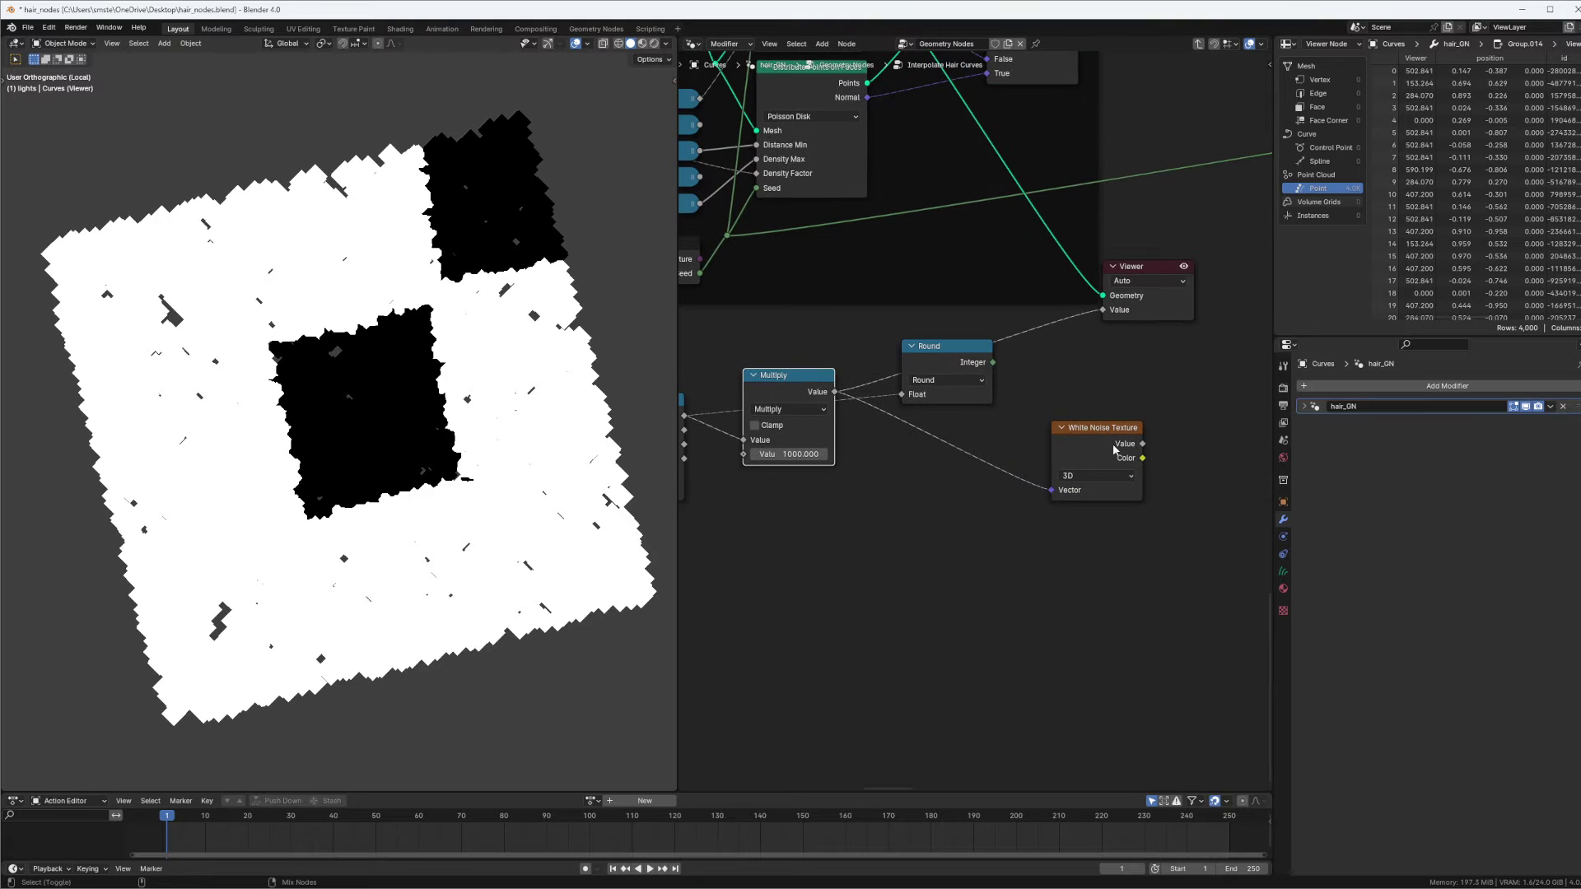
ctrl+shift+click(1107, 452)
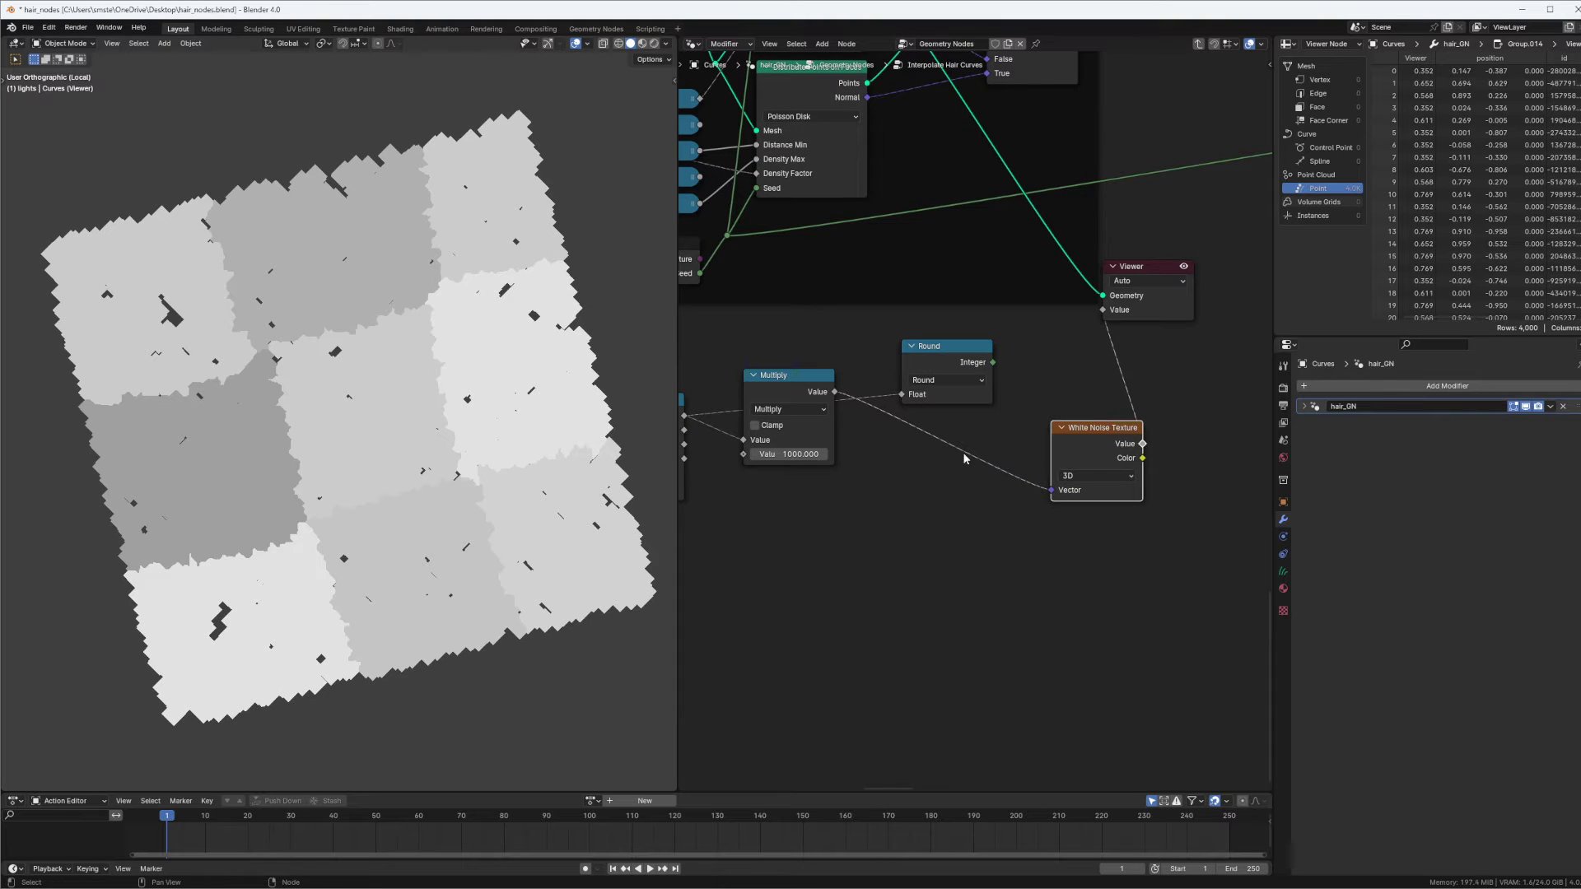
ctrl+shift+click(1139, 459)
Route the Multiply output through the Round node into the White Noise Texture's Vector and preview the texture's Color output.
mouse_move(437, 297)
middle_down()
mouse_move(471, 297)
mouse_move(426, 279)
middle_up()
middle_drag(861, 400, 932, 388)
drag(879, 365, 1121, 484)
ctrl+shift+click(1028, 358)
ctrl+shift+click(1179, 439)
ctrl+shift+click(1180, 445)
middle_drag(535, 175, 449, 379)
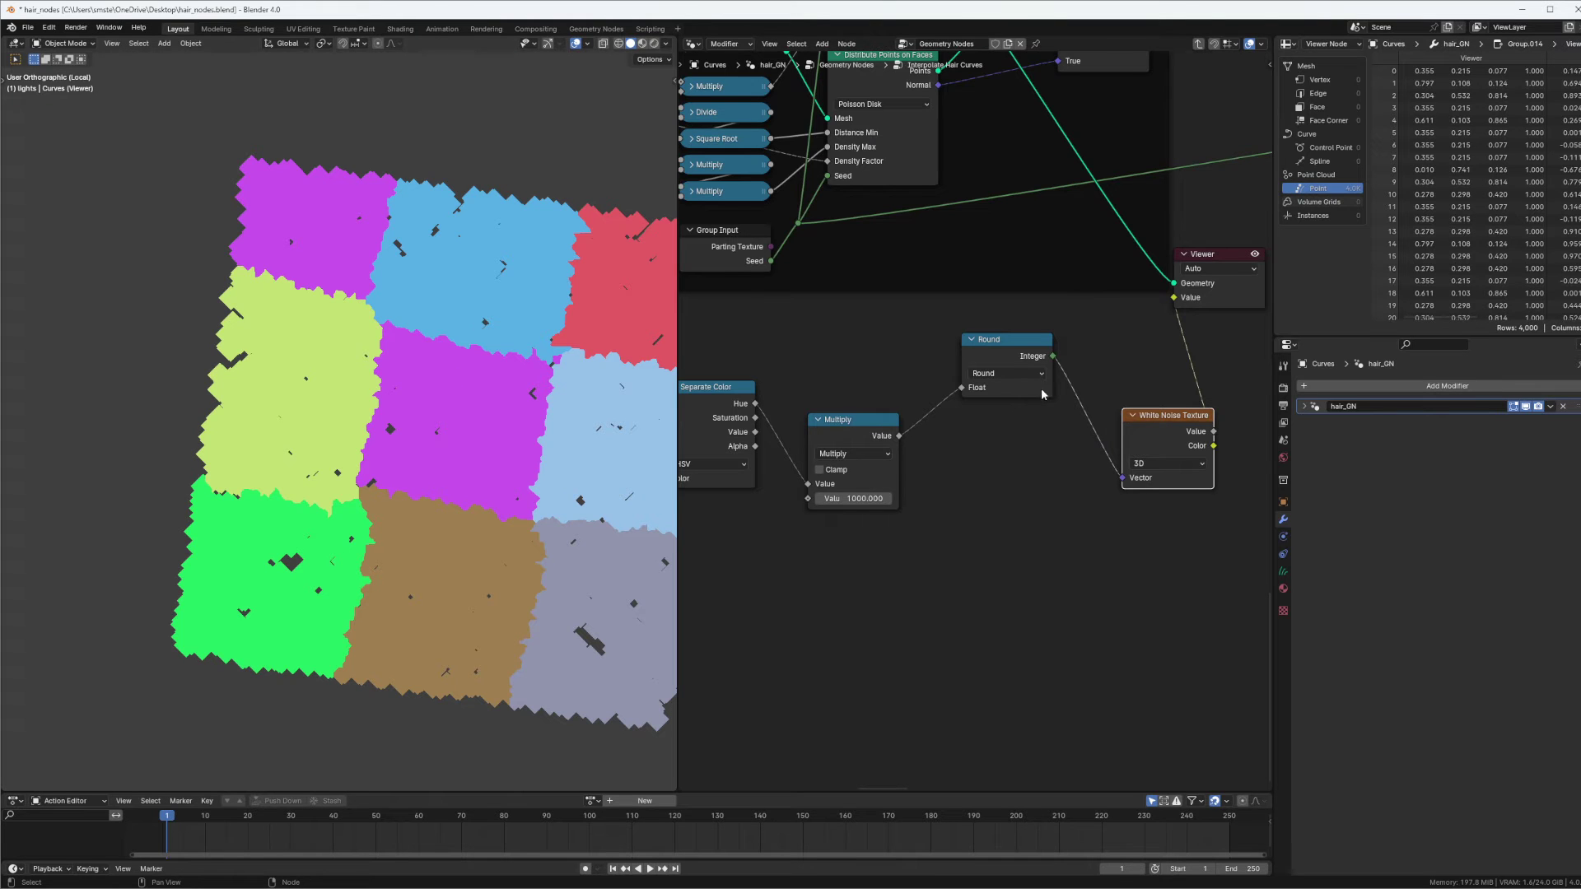
Widen the node editor area and move the Group Input and Image Texture farther from Separate Color.
middle_drag(737, 364, 1027, 378)
middle_drag(841, 375, 952, 354)
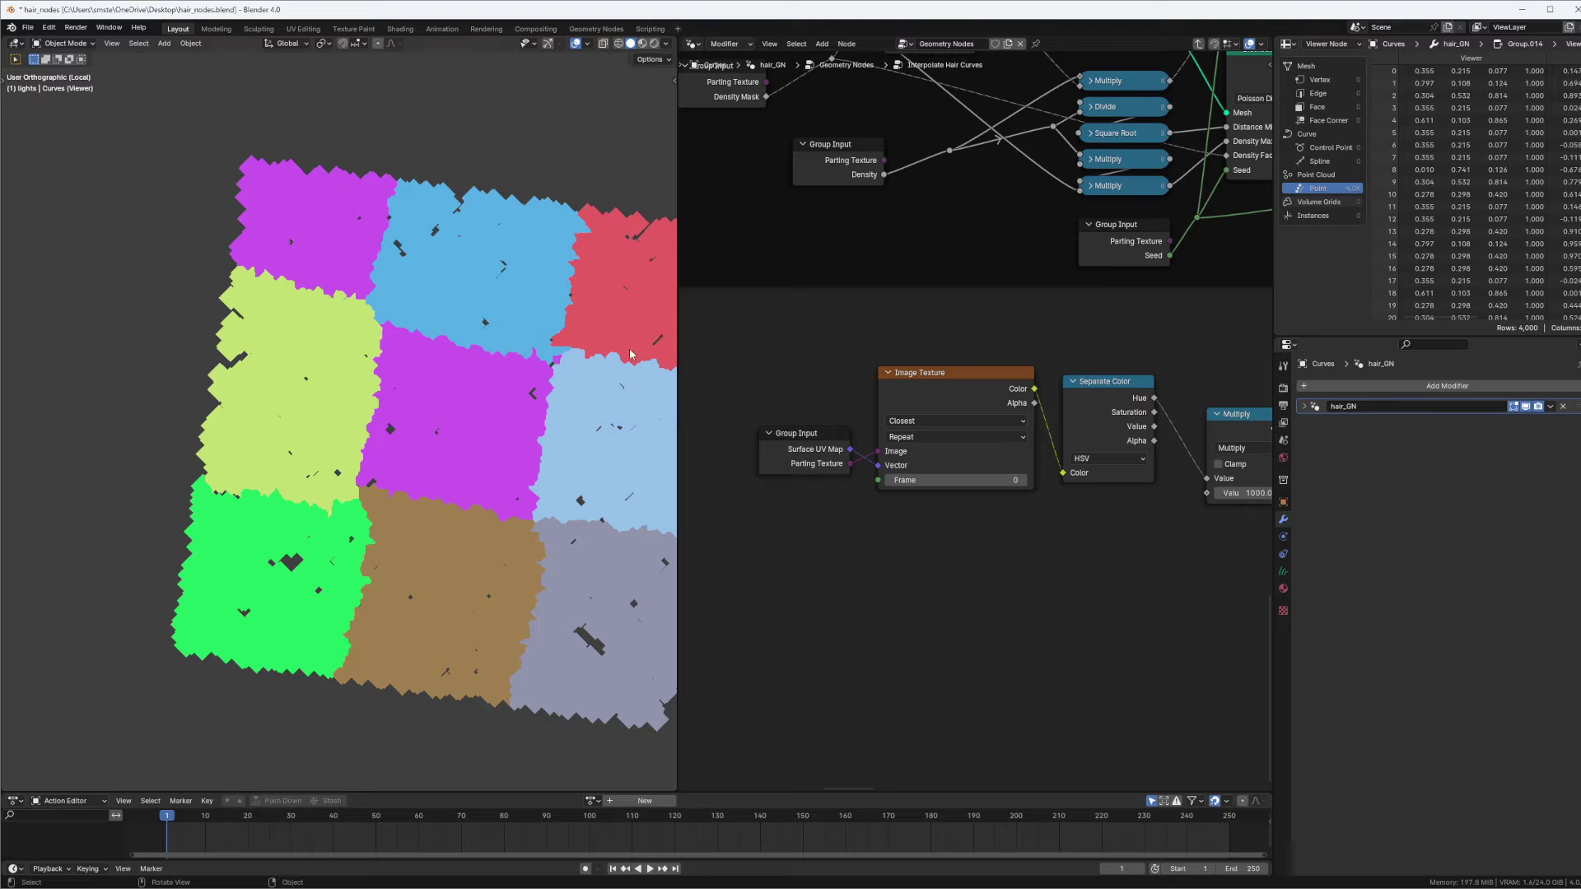
drag(676, 369, 531, 370)
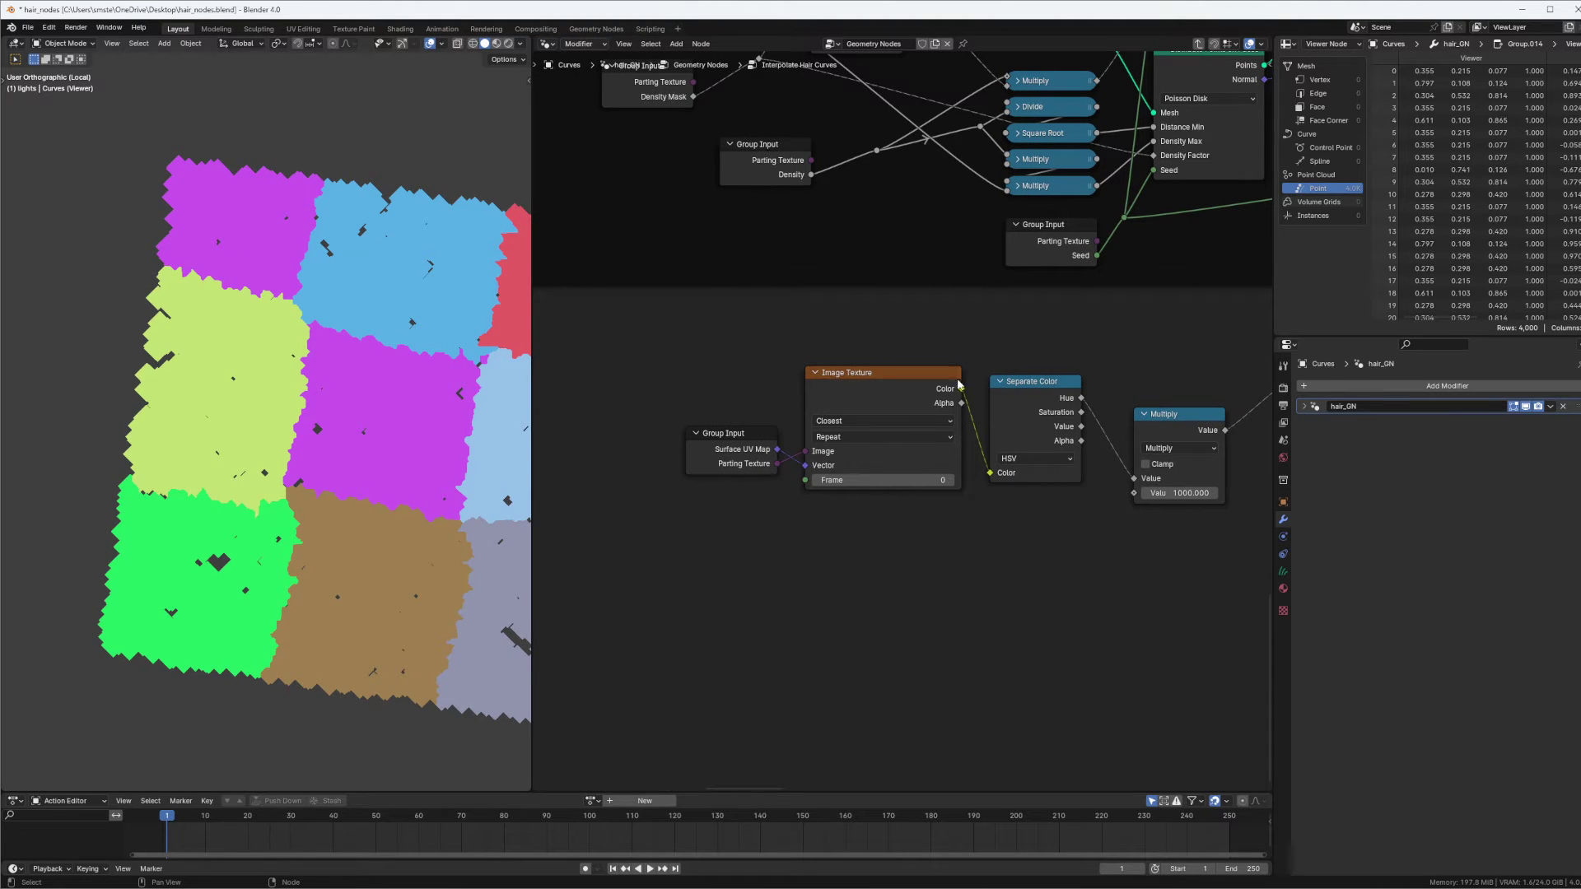
drag(679, 323, 1000, 449)
drag(1017, 384, 991, 409)
middle_drag(1006, 353, 1065, 318)
click(892, 320)
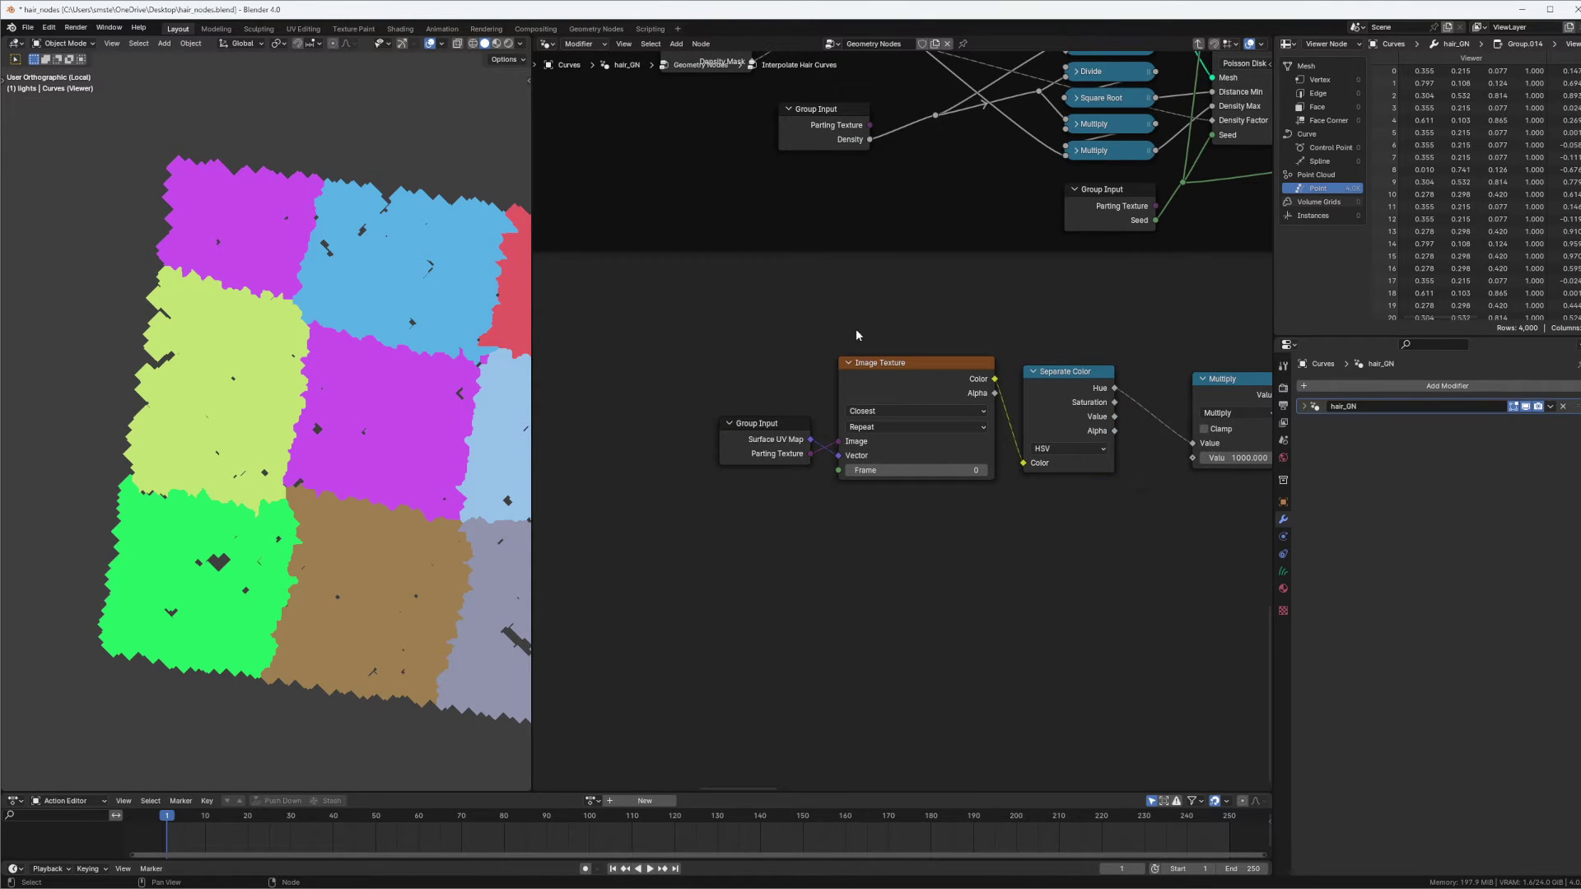
drag(738, 323, 887, 514)
drag(916, 364, 802, 401)
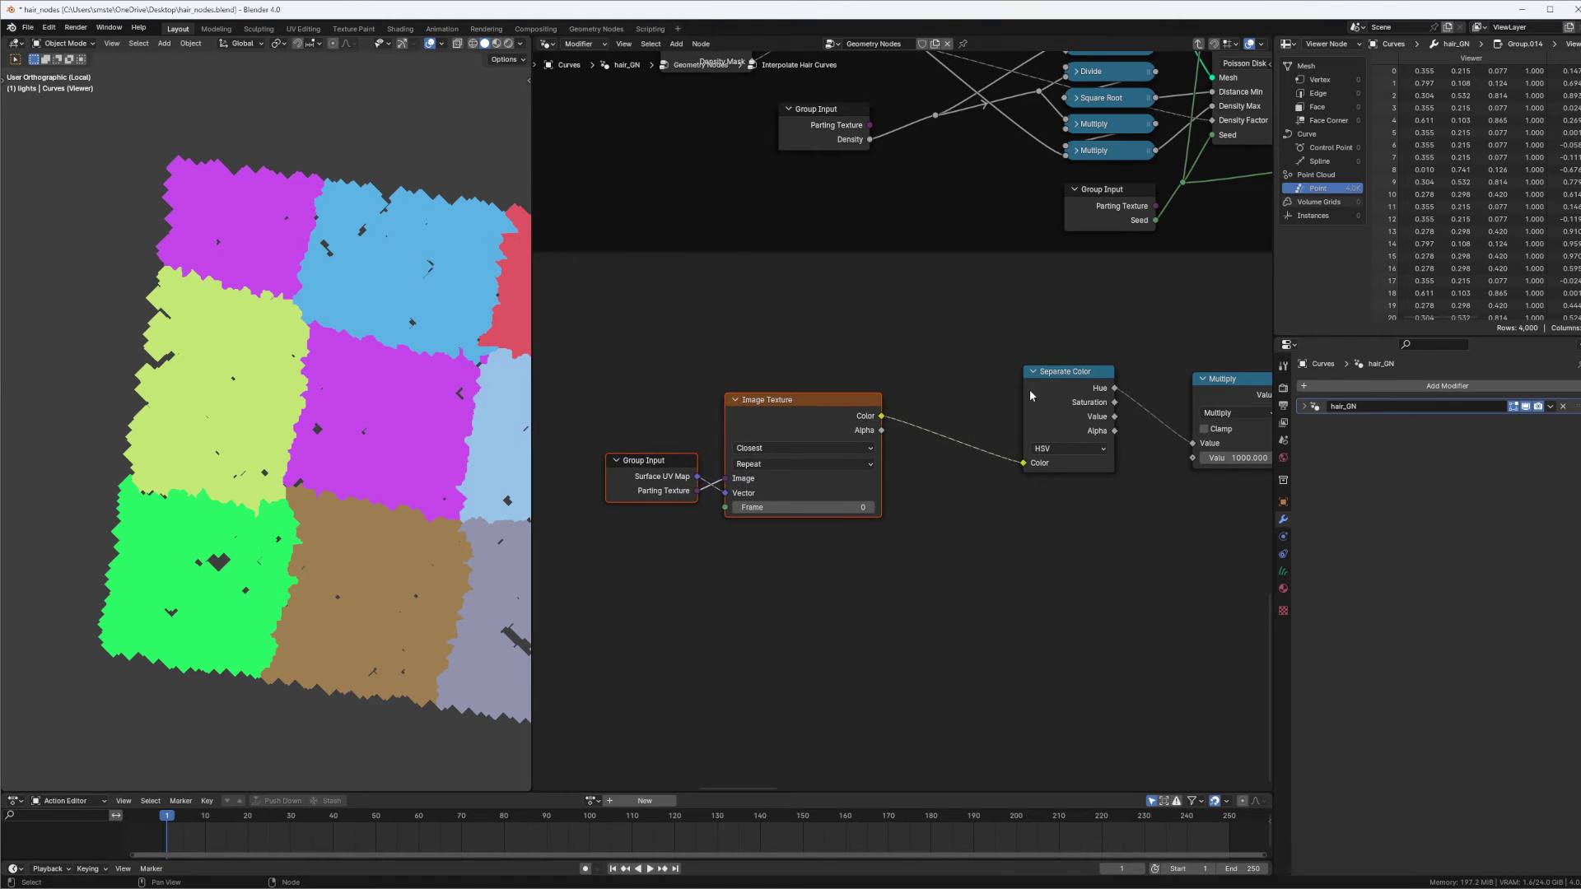
middle_drag(1064, 385, 827, 357)
key(KP_Decimal)
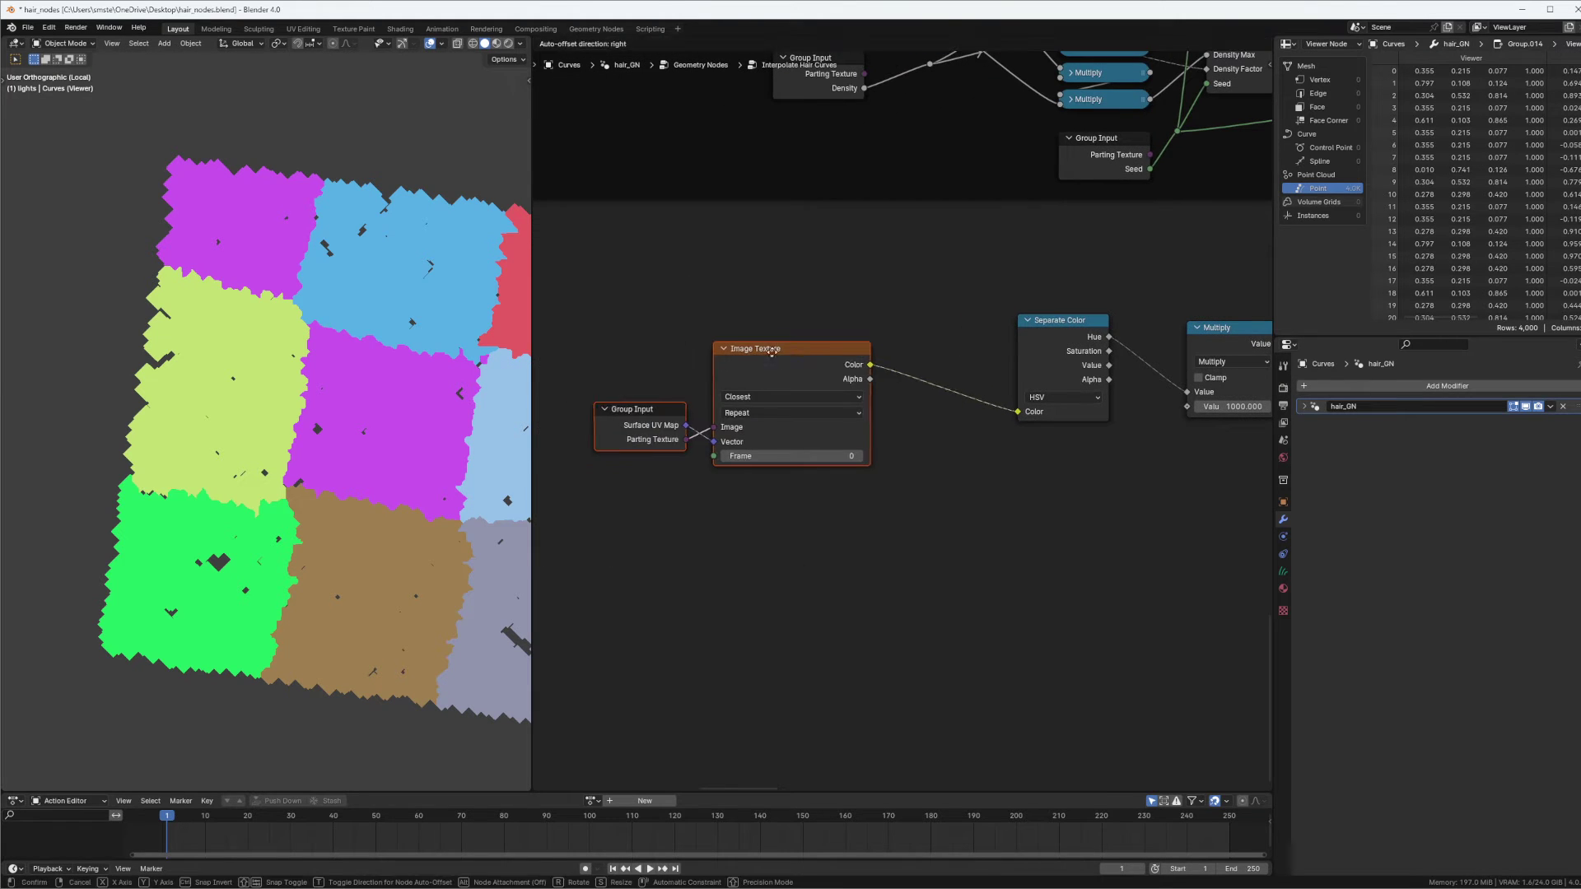
drag(787, 350, 603, 348)
Move Separate Color nearer the Image Texture and set its mode to RGB.
drag(1073, 349, 835, 321)
click(855, 379)
click(852, 411)
middle_drag(411, 392, 351, 412)
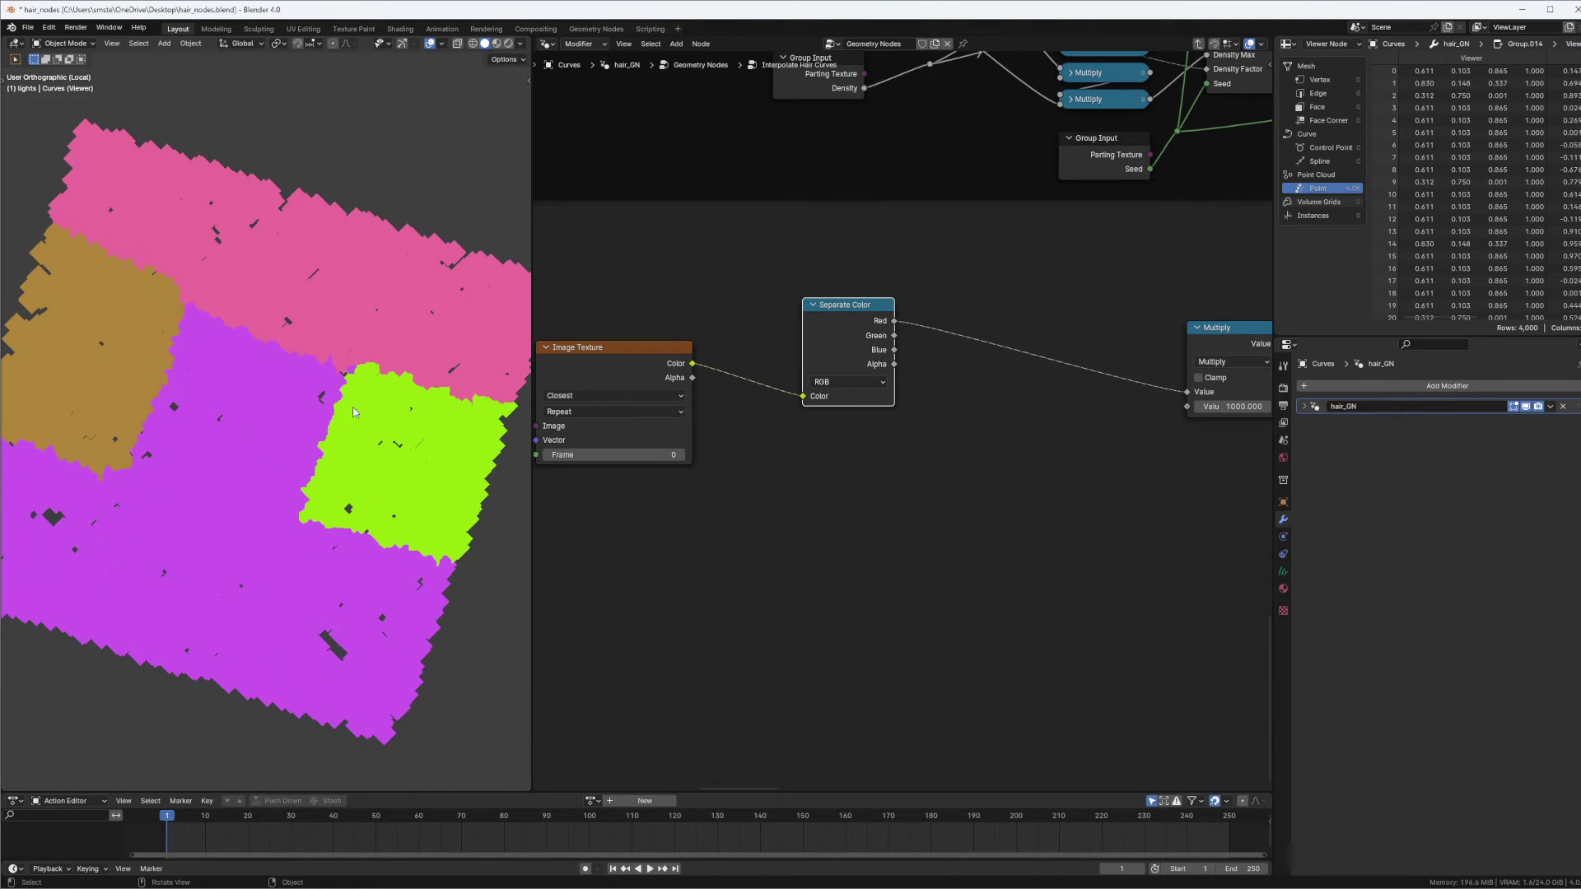
middle_drag(332, 283, 362, 304)
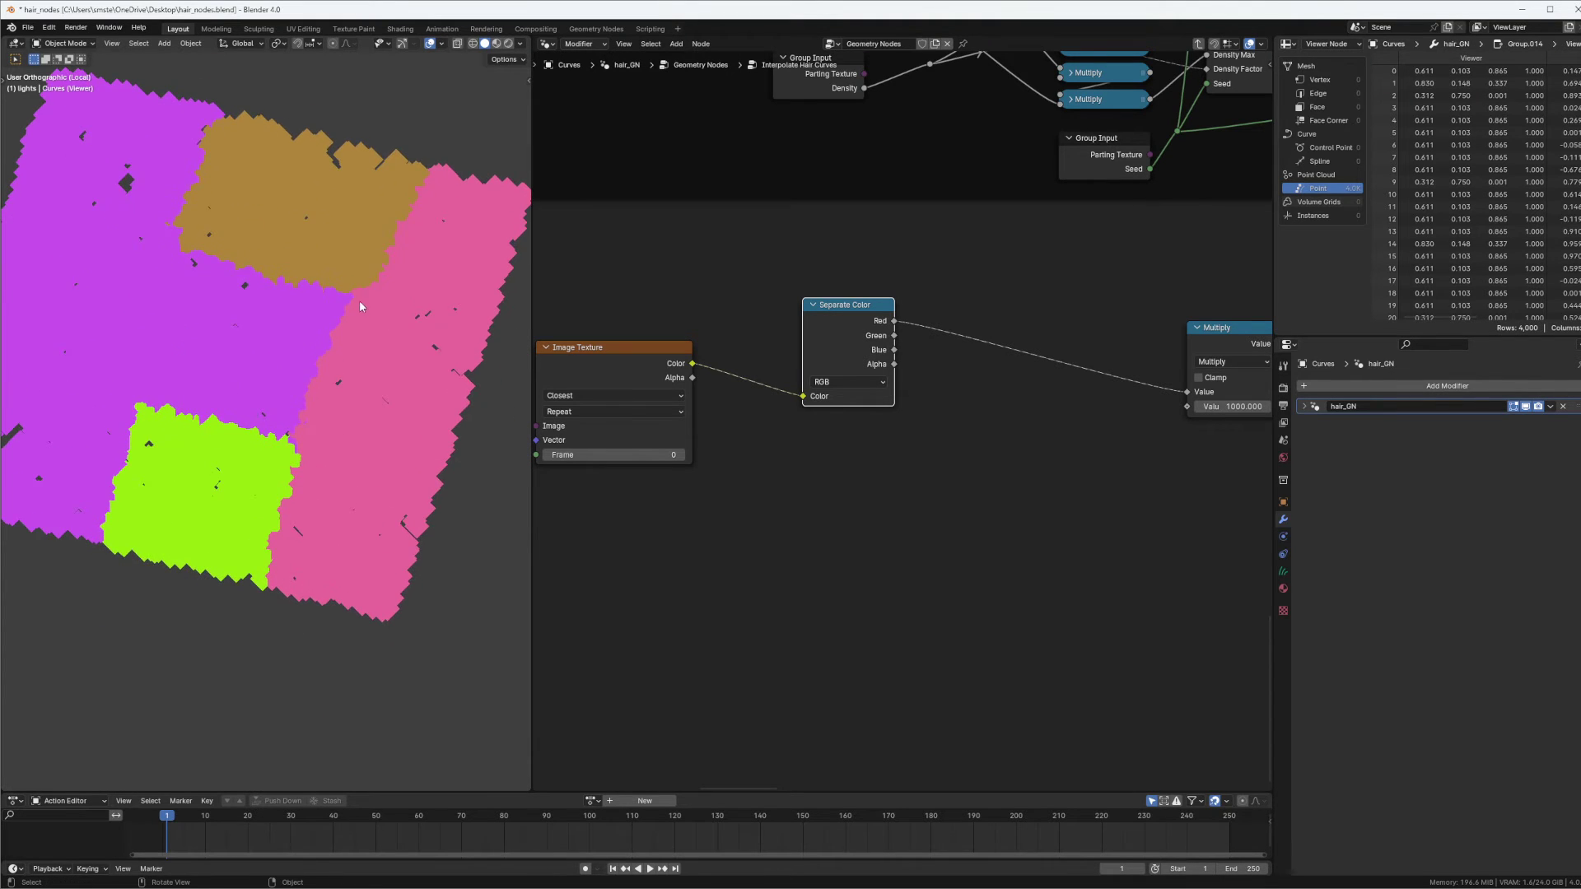
Preview the Separate Color node's Red and Green outputs and compare their regions in the viewport.
drag(847, 308, 793, 318)
ctrl+shift+click(827, 353)
ctrl+shift+click(827, 353)
ctrl+shift+click(833, 334)
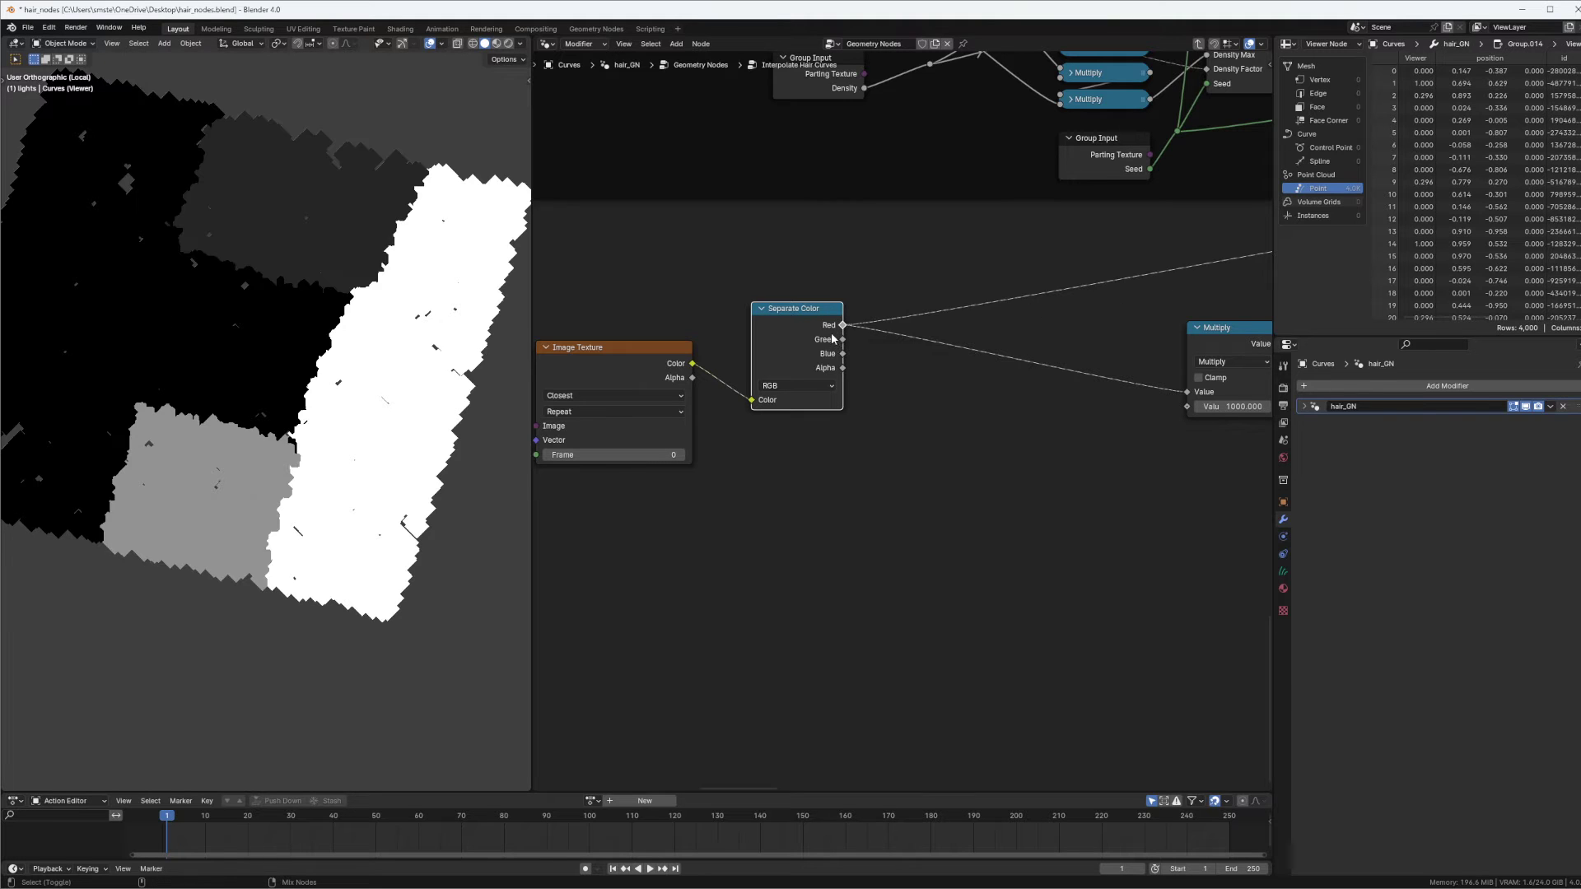
ctrl+shift+click(835, 344)
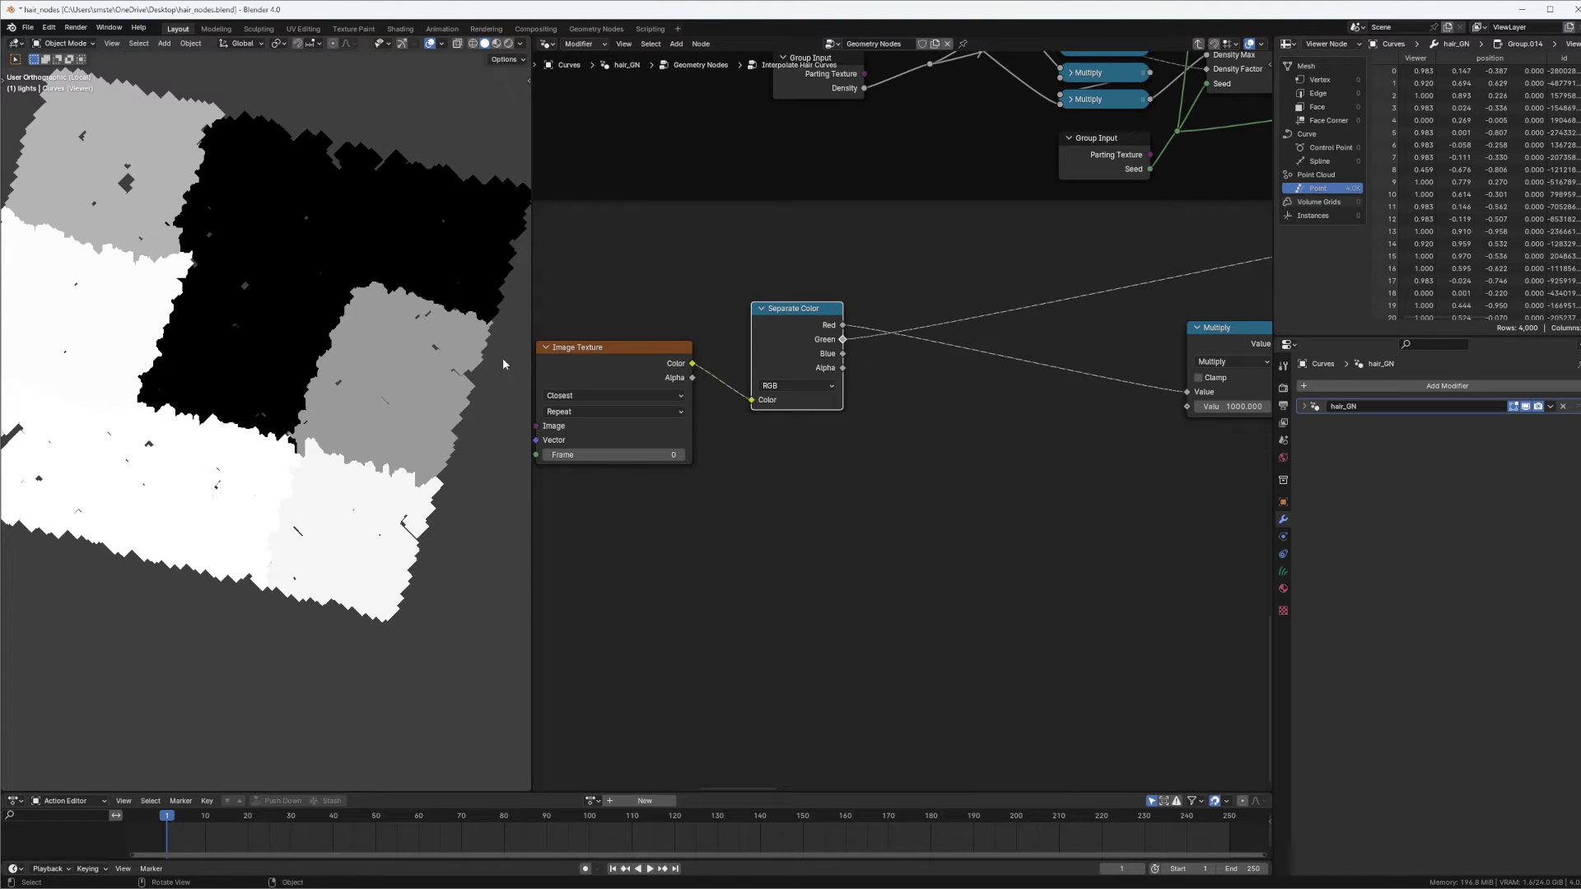
ctrl+shift+click(845, 327)
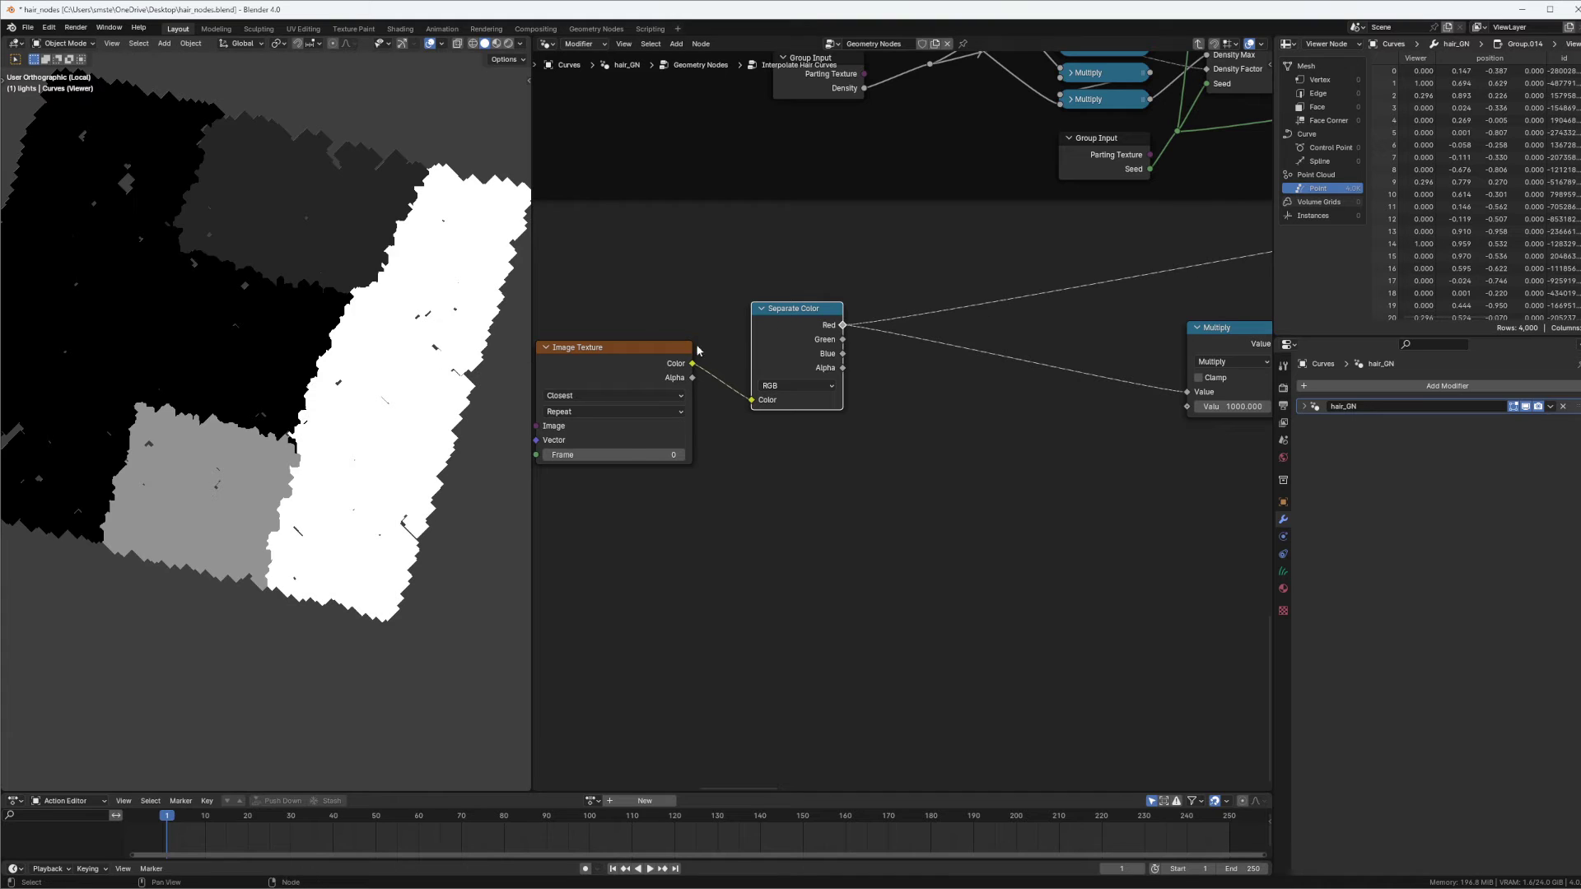
Duplicate the Multiply node, change the copy to Add, and feed it Separate Color's Red and Green outputs.
drag(820, 325, 799, 332)
key(shift+d)
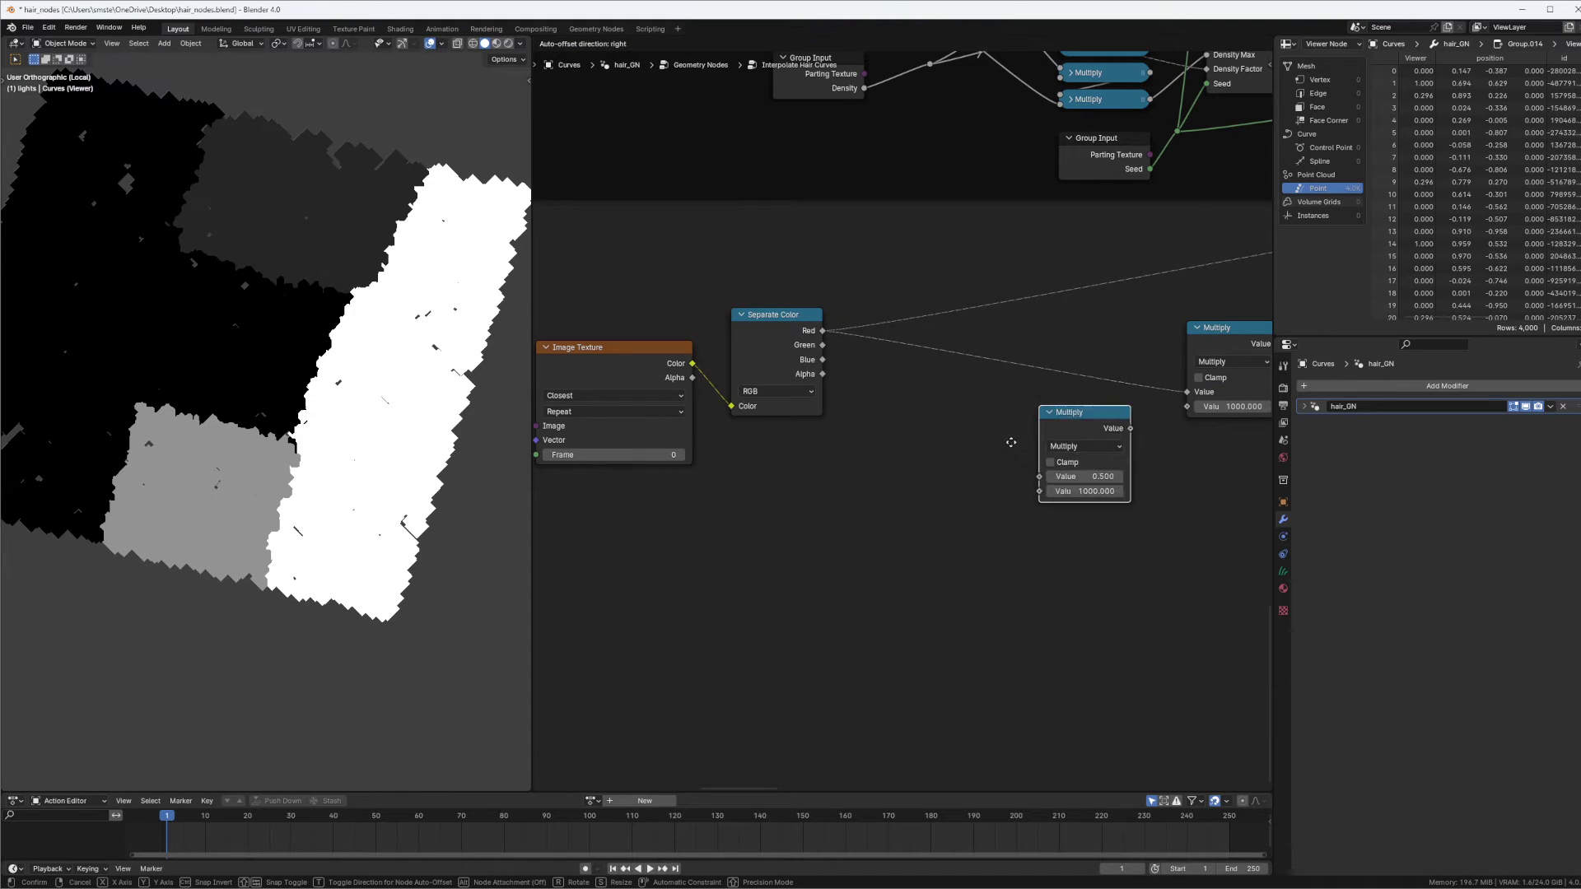
click(924, 404)
drag(823, 330, 917, 444)
click(948, 412)
click(946, 446)
drag(822, 345, 916, 458)
Duplicate the Add node and use the copy to add the Blue channel to the Red and Green sum.
drag(963, 385, 1039, 364)
key(shift+d)
click(1082, 324)
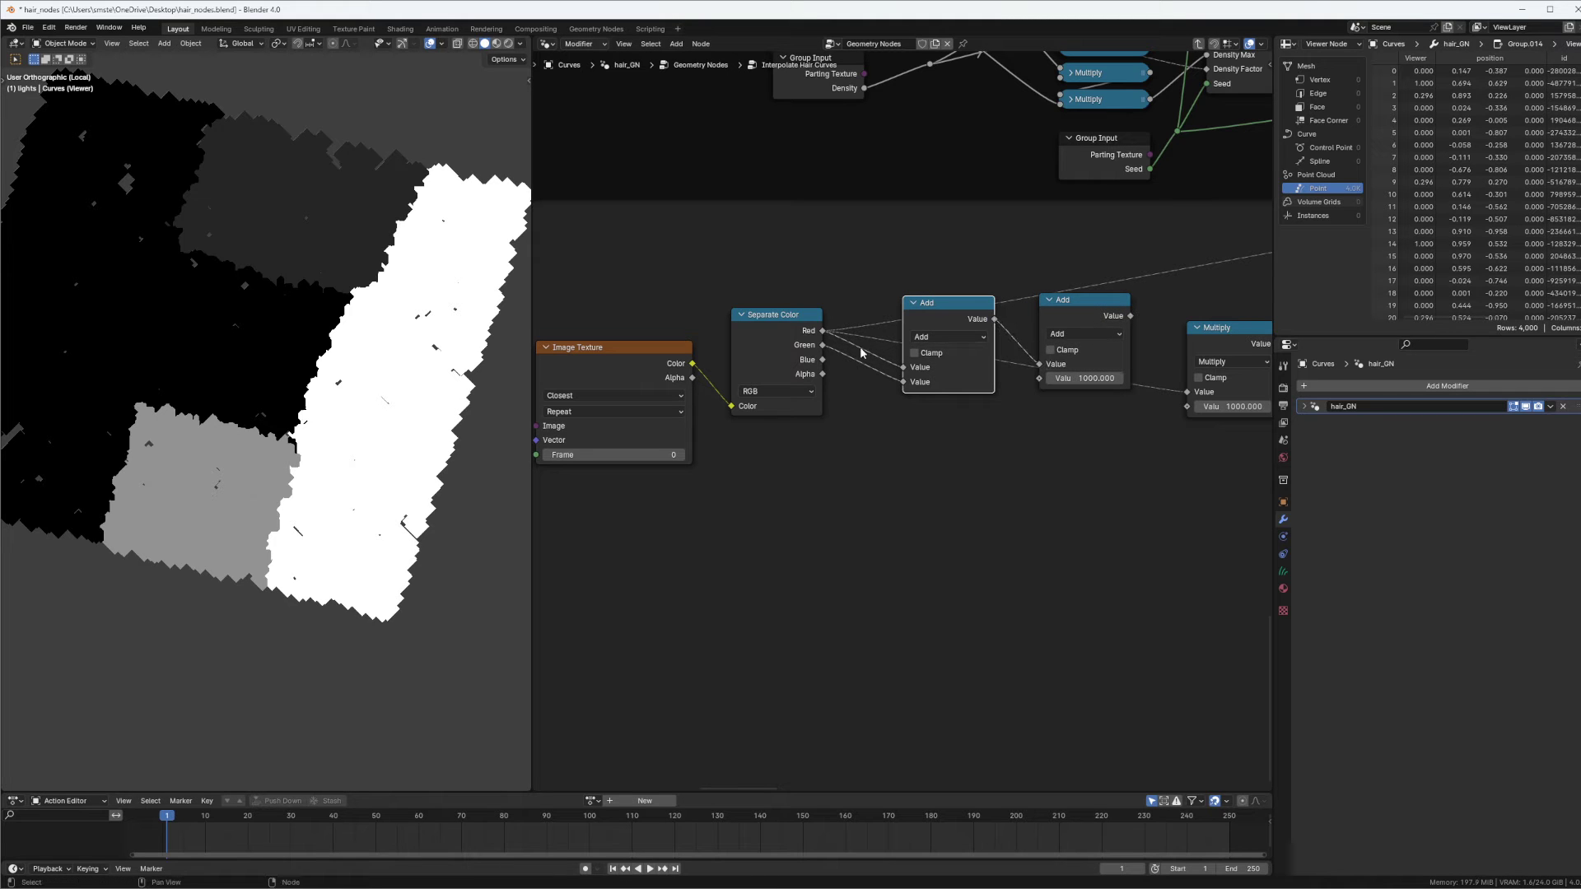
drag(823, 359, 1039, 378)
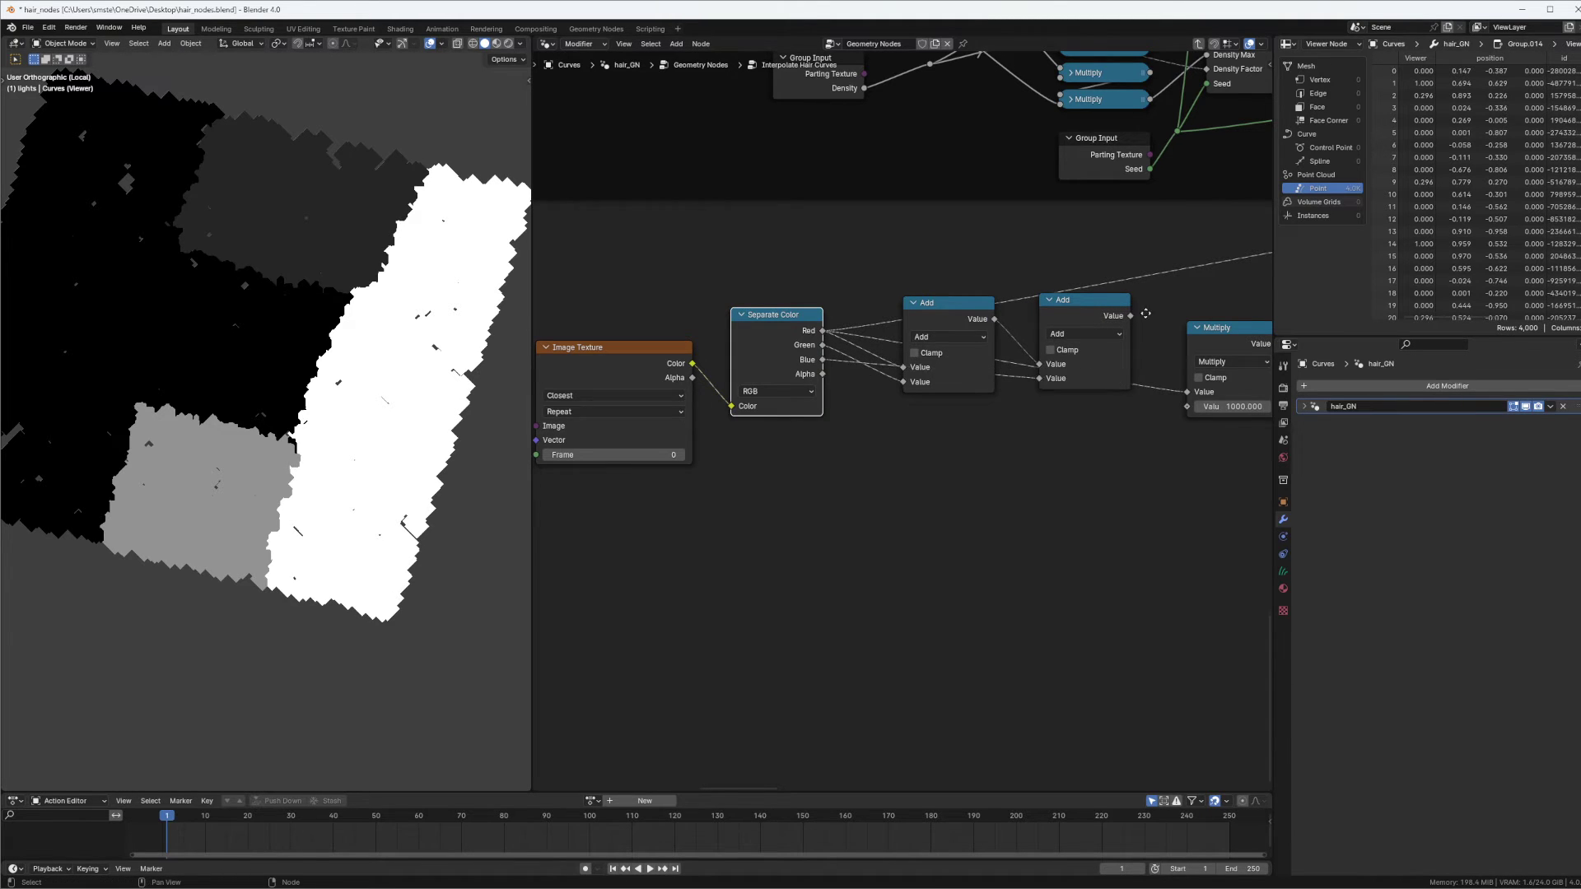
Connect the second Add node's output to the Multiply by 1000 node and tidy the Add node placement.
middle_drag(1136, 320, 984, 331)
drag(980, 329, 1035, 403)
middle_drag(931, 319, 952, 337)
drag(953, 337, 940, 359)
middle_drag(986, 334, 755, 367)
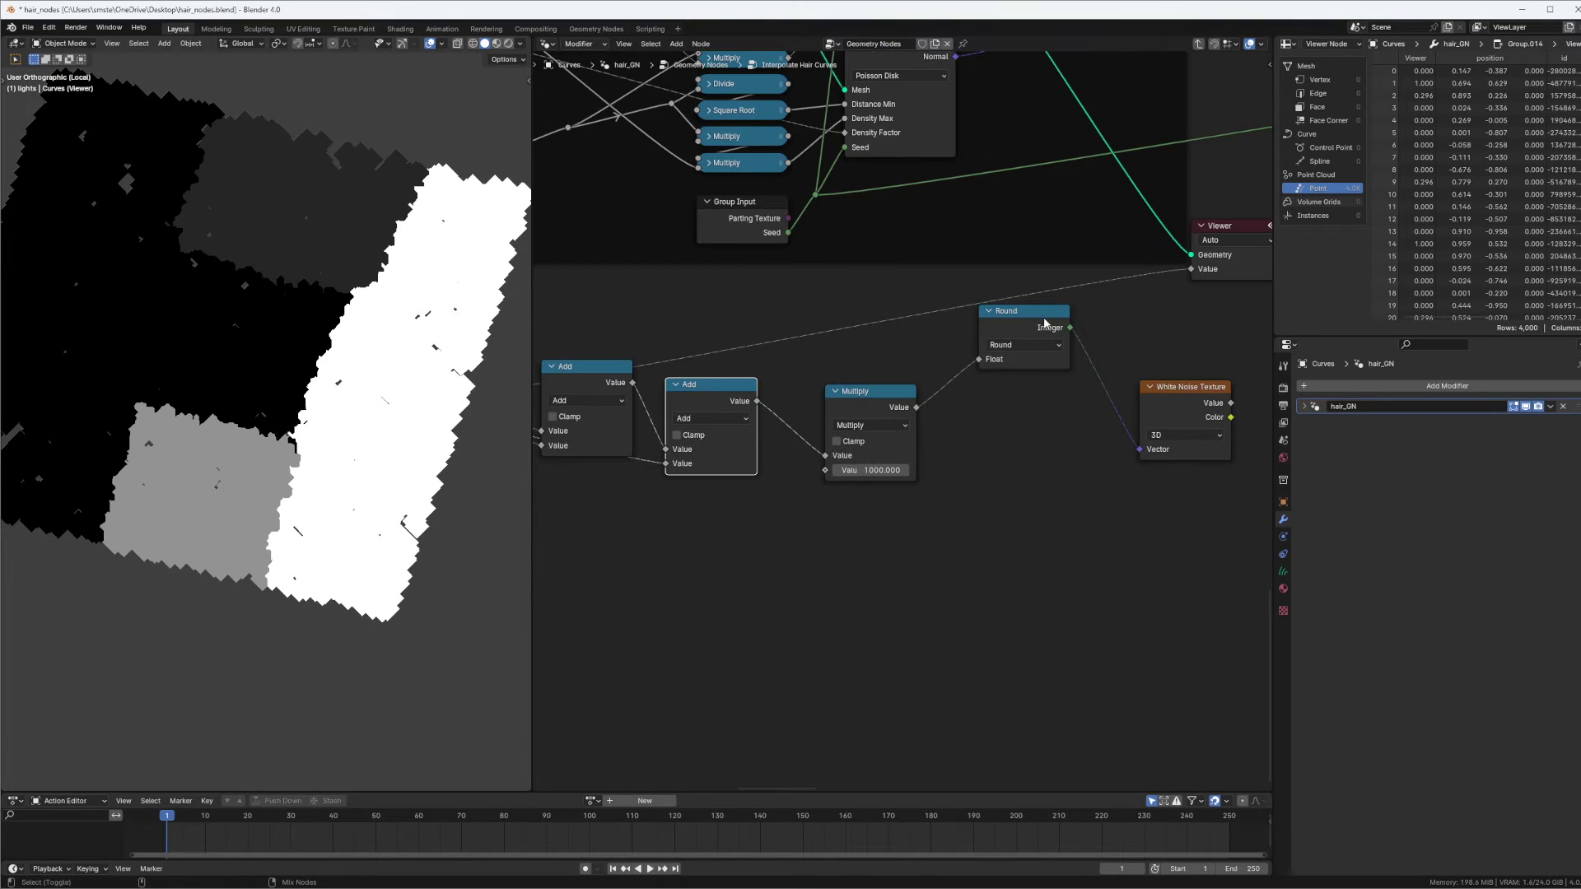
Preview the White Noise Texture's Color output across the regions and the Round node's Integer output in the spreadsheet.
ctrl+shift+click(1203, 412)
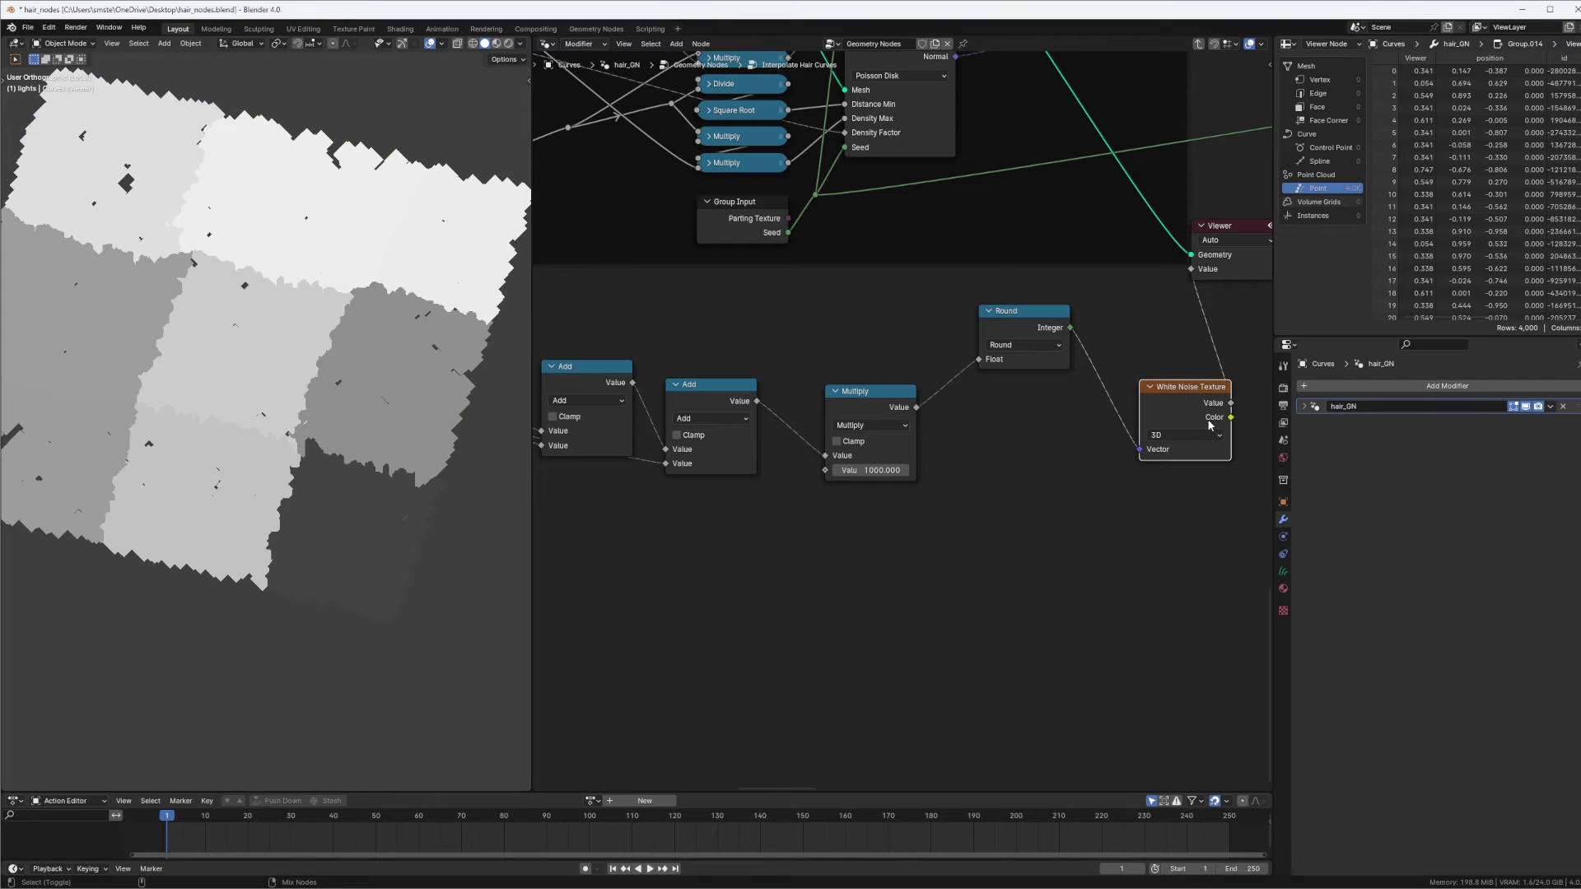
ctrl+shift+click(1209, 423)
middle_drag(342, 437, 412, 325)
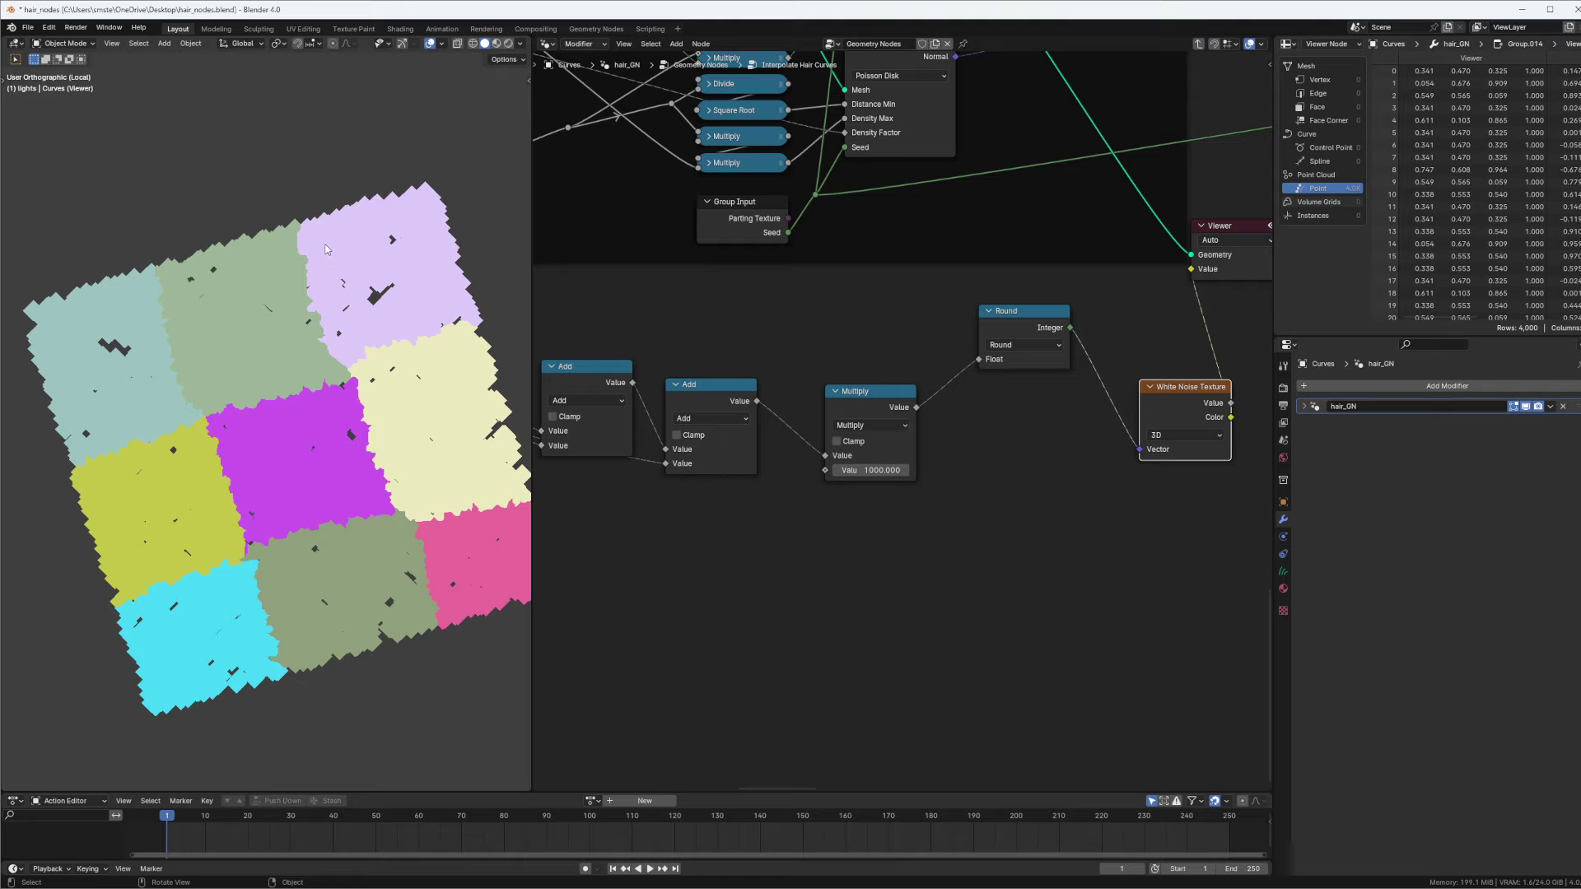
middle_drag(1074, 331, 889, 403)
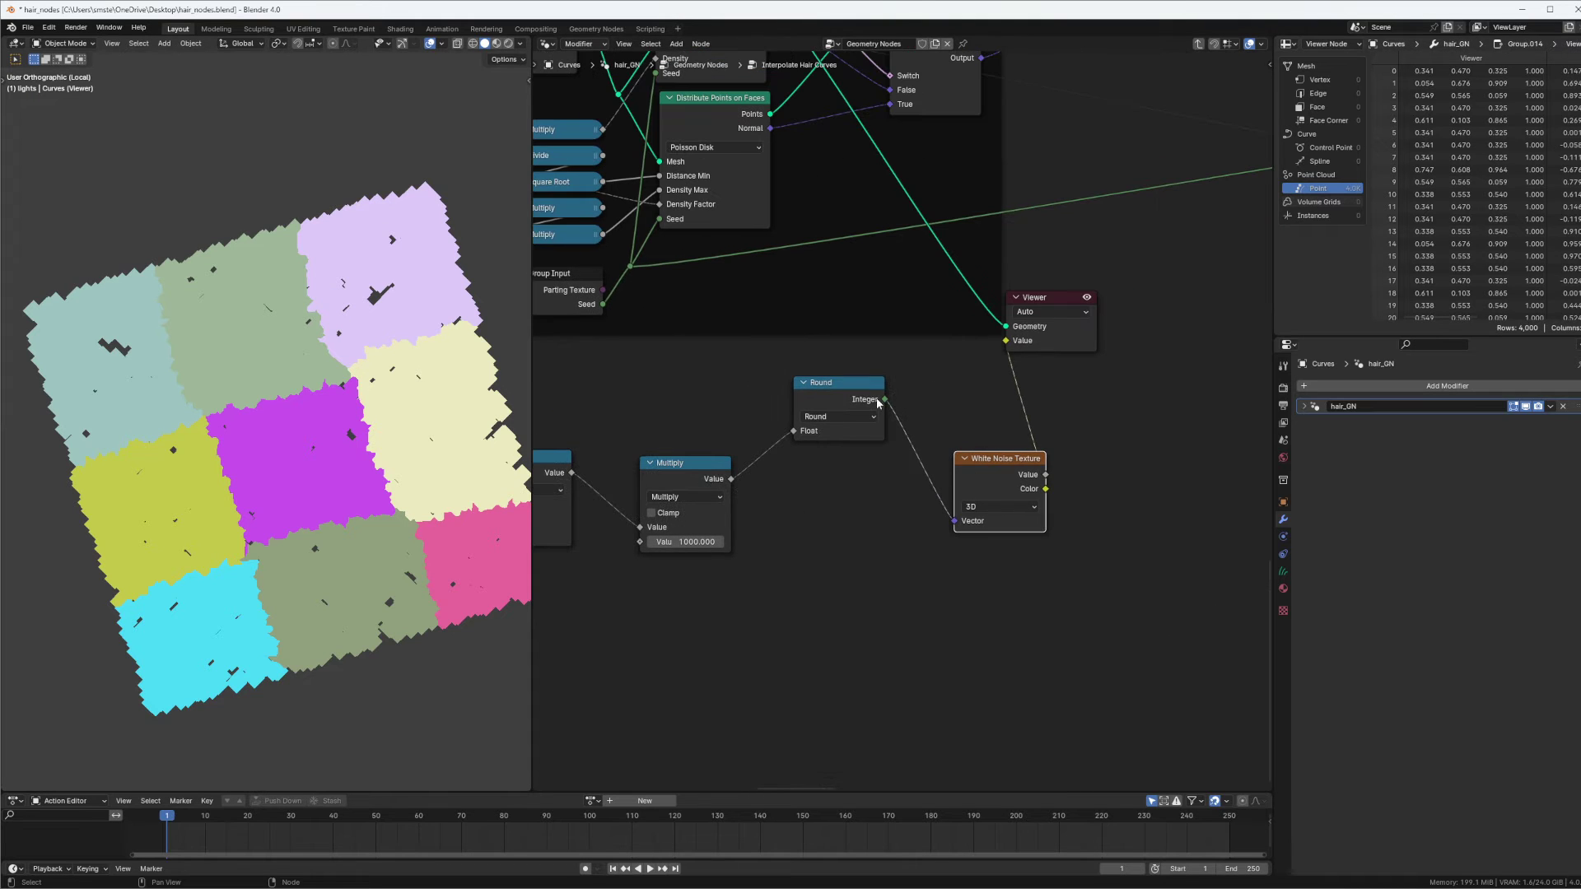
ctrl+shift+click(847, 402)
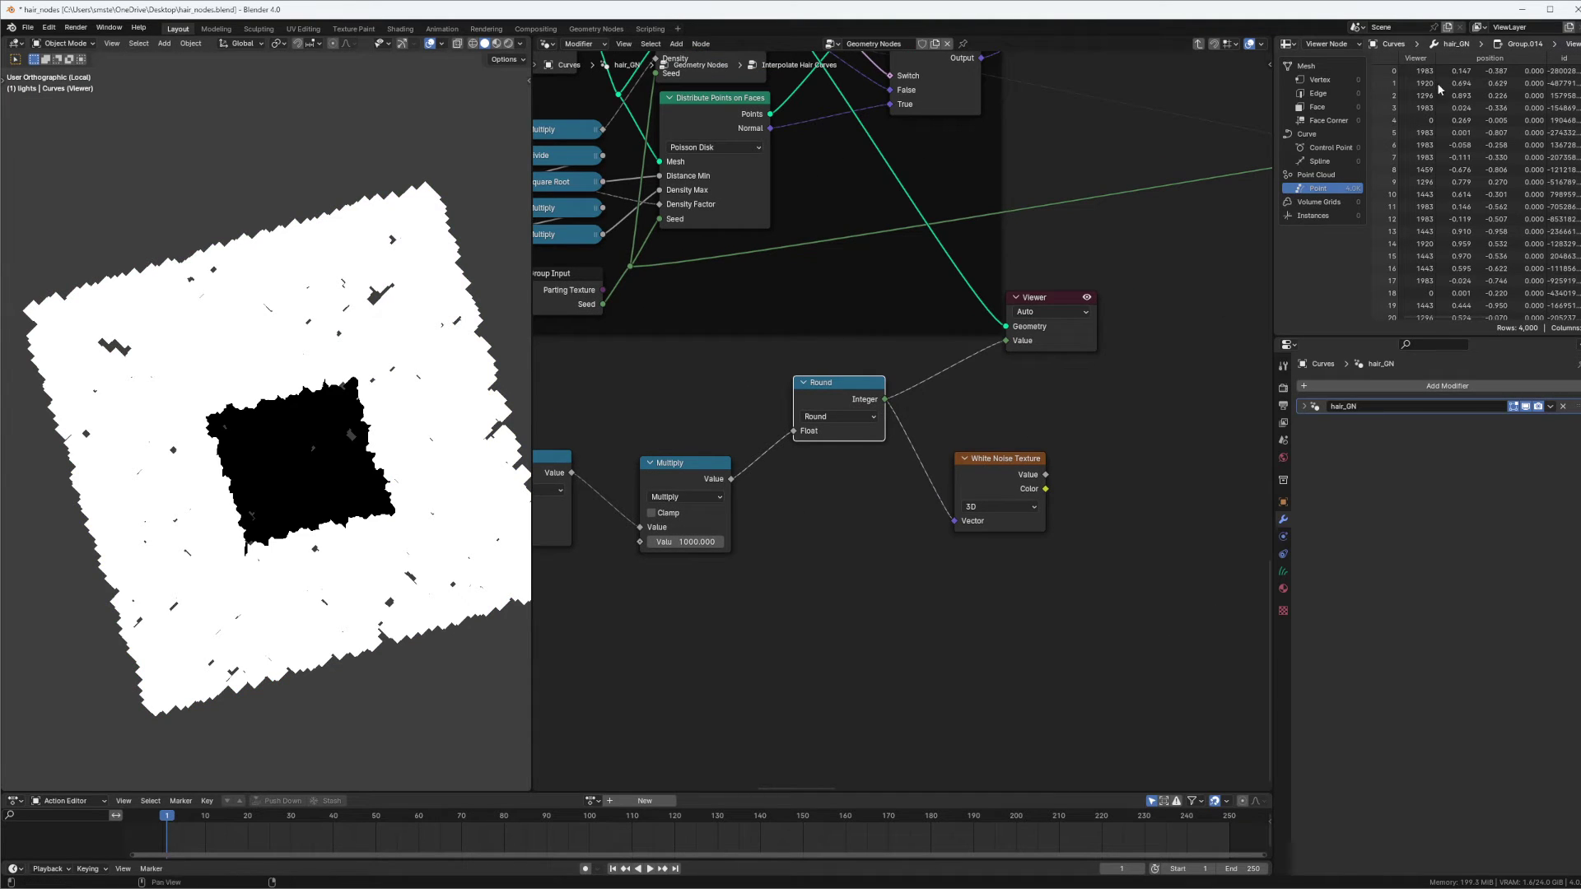
Examine the rounded integer IDs listed for the scattered points in the spreadsheet.
scroll(1437, 247, down, 5)
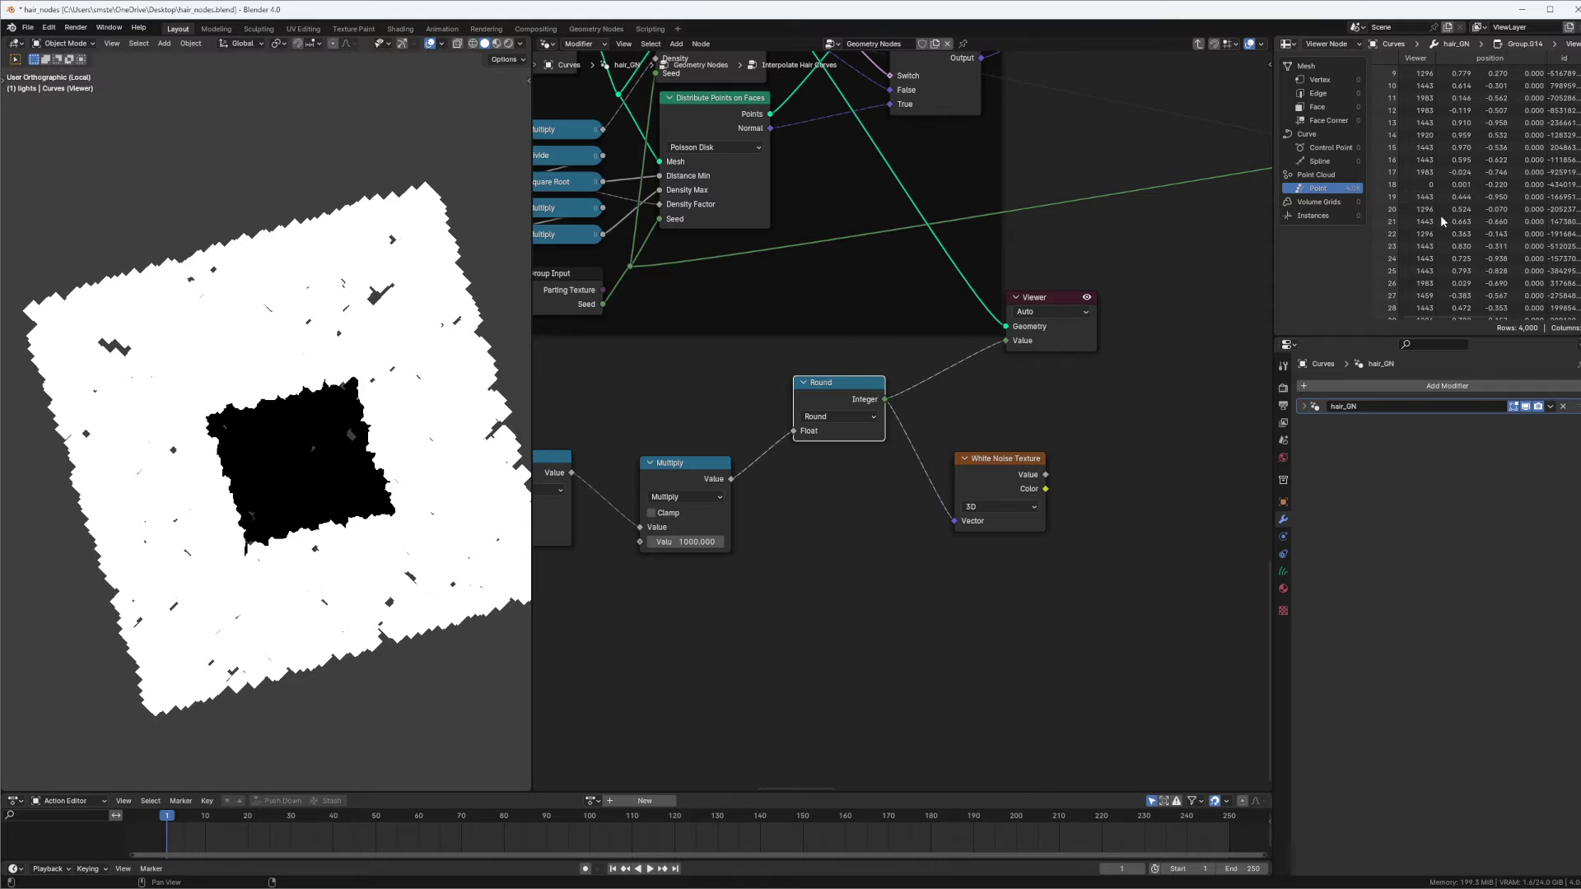
scroll(1436, 197, down, 3)
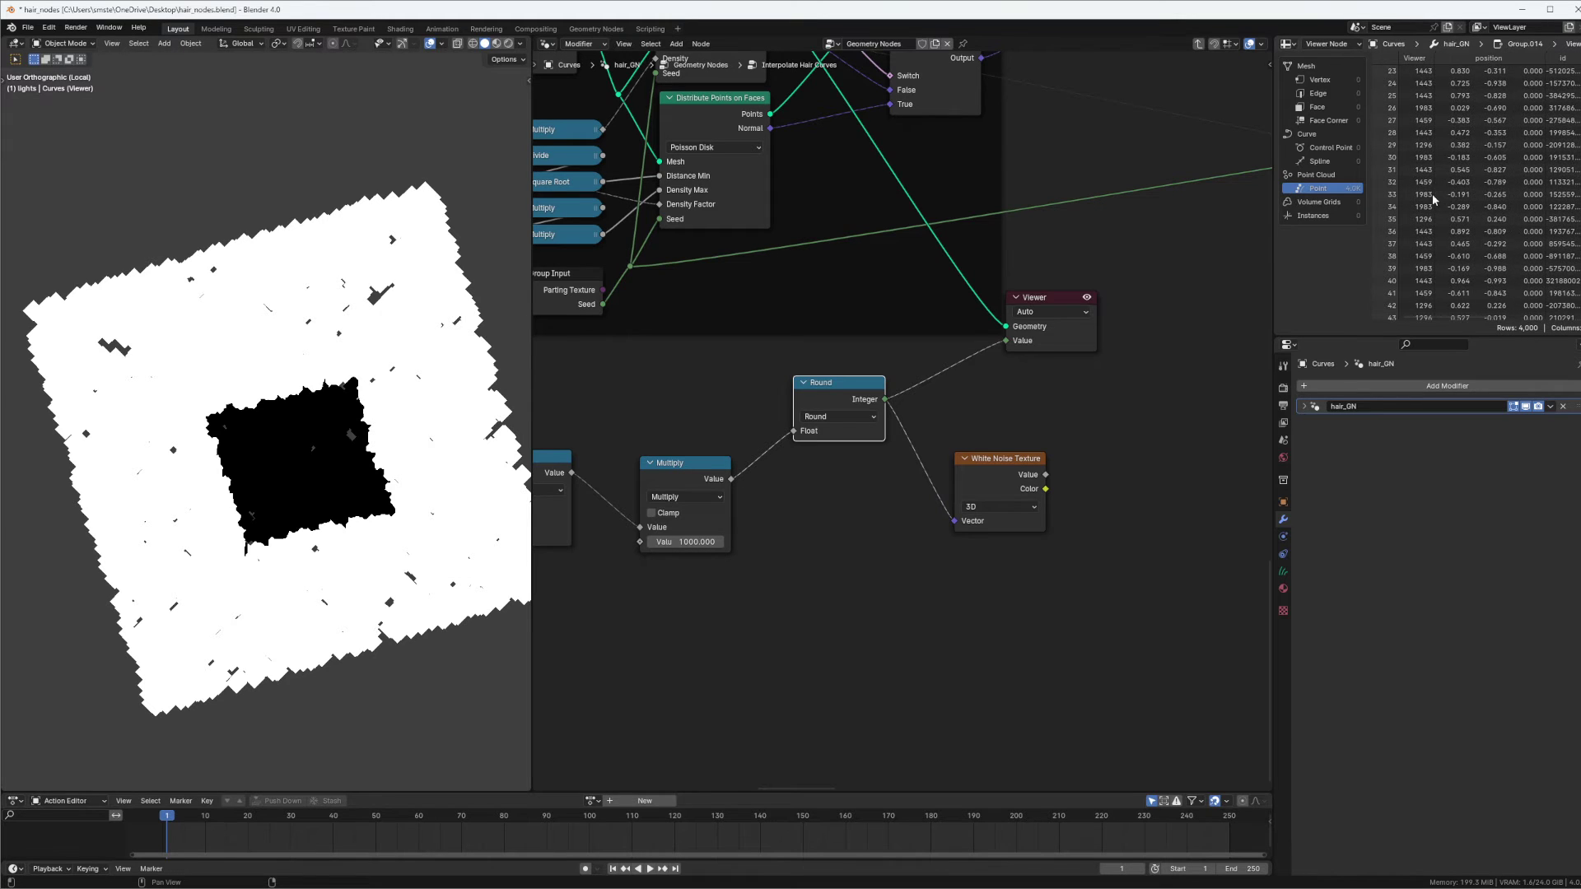
scroll(1428, 165, up, 4)
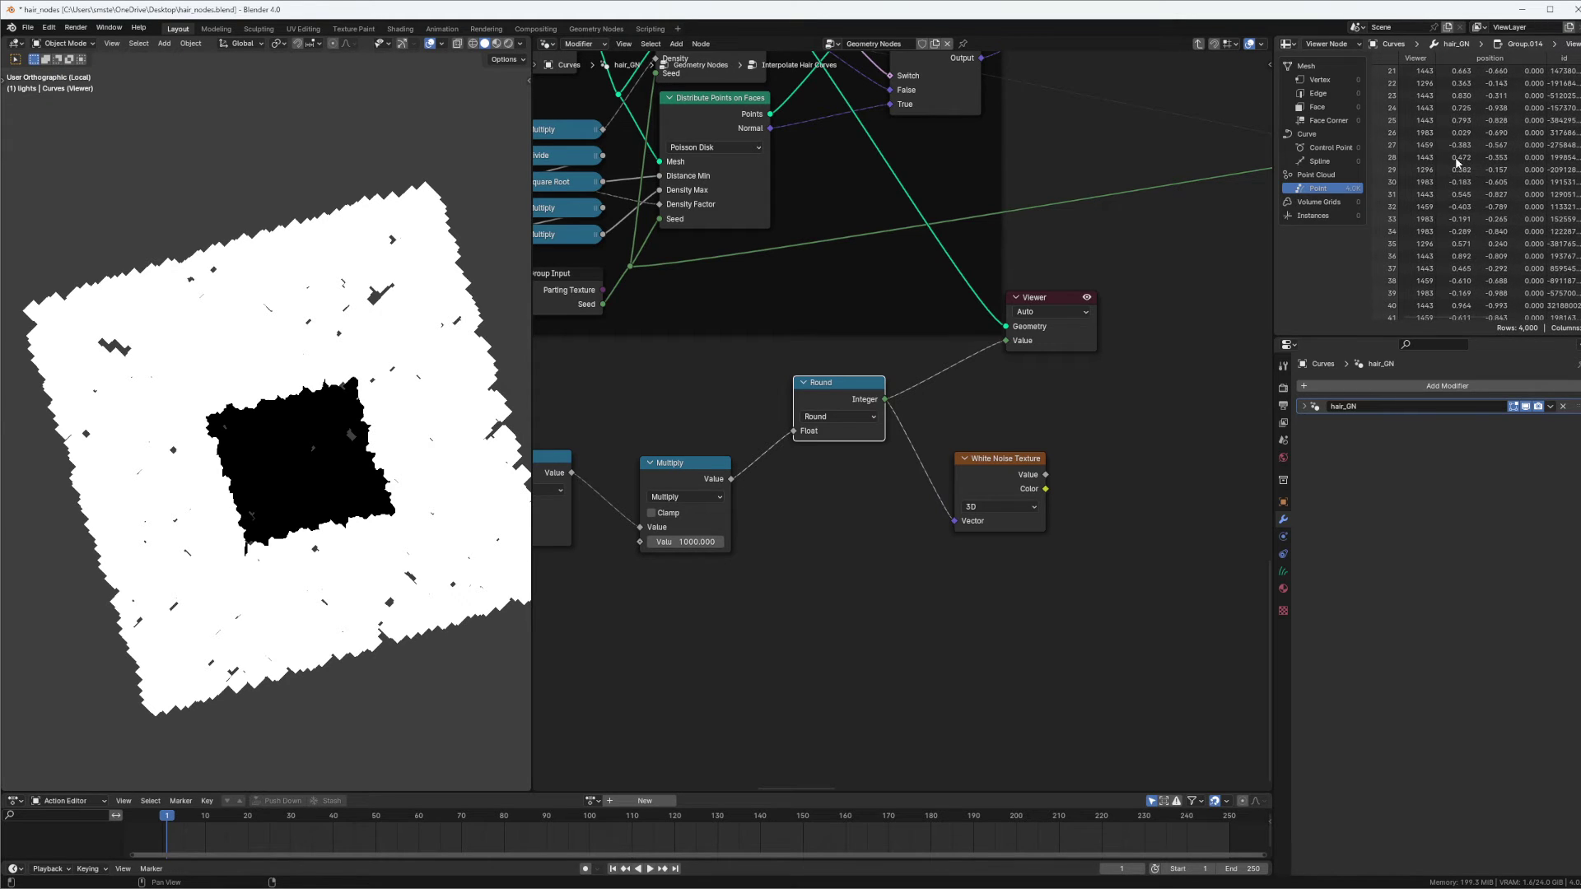
scroll(1436, 164, up, 2)
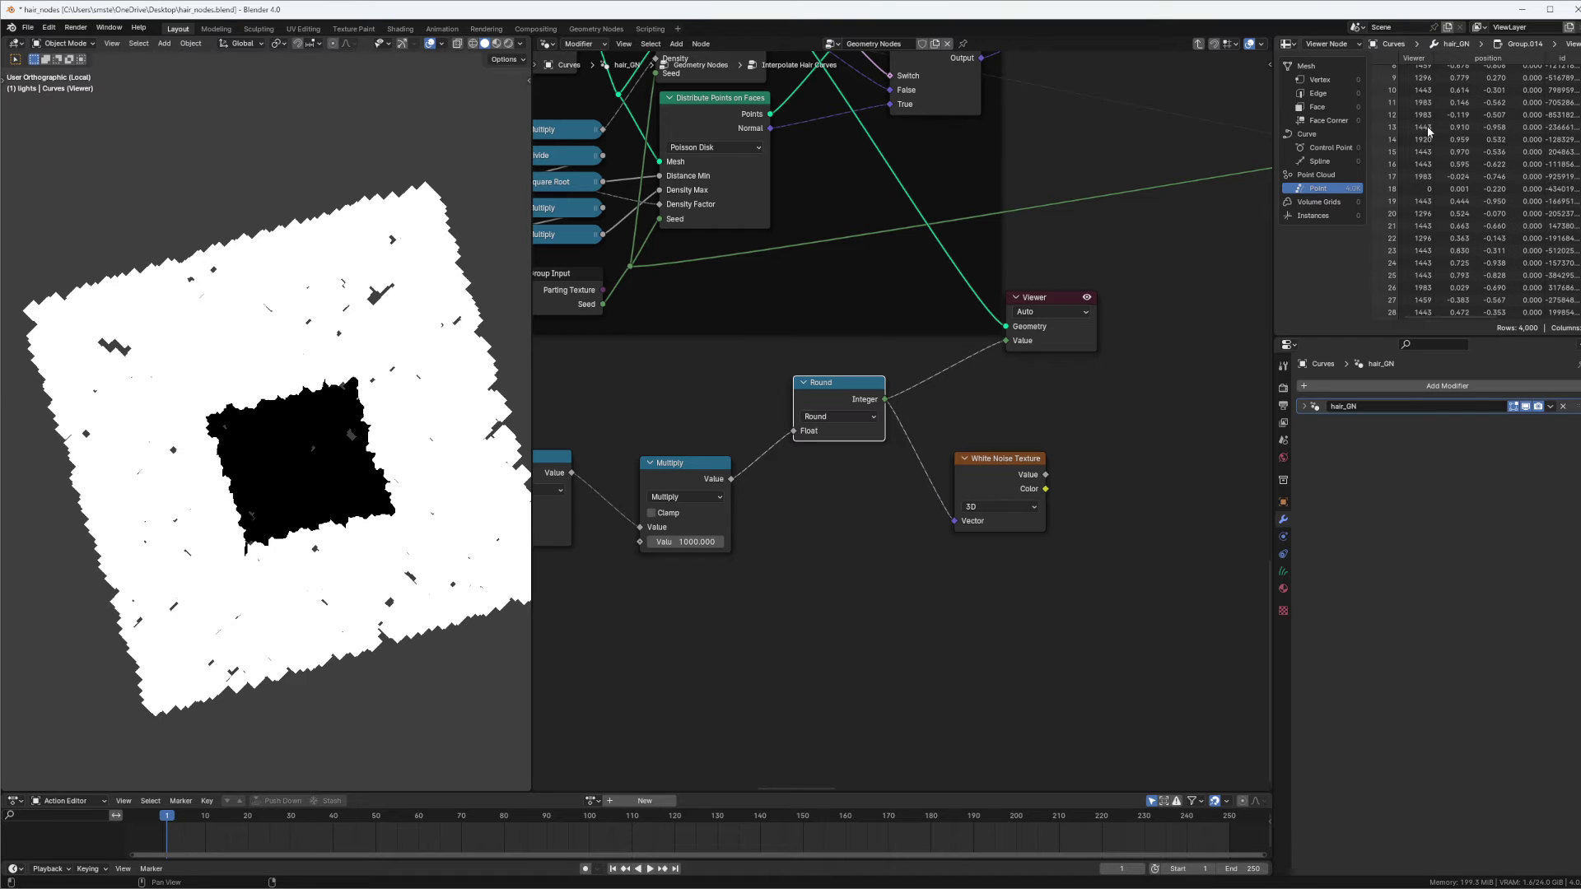
scroll(1441, 172, up, 2)
scroll(1428, 147, up, 2)
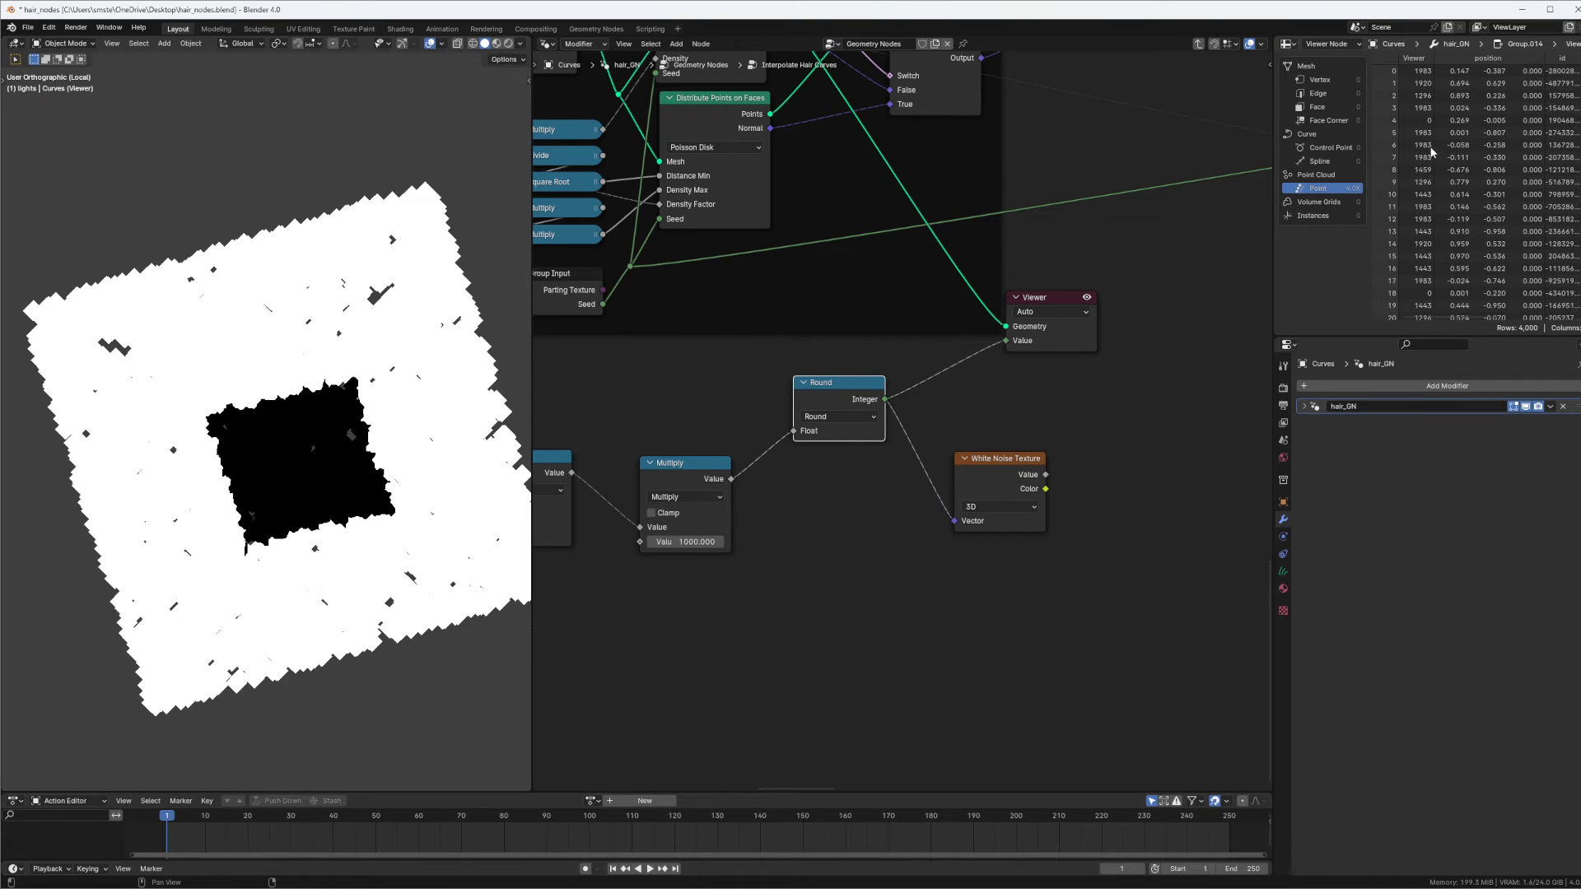
Line up the Round node beside the Multiply by 1000 node and shift the colour-to-ID nodes beneath the Base Point Distribution frame.
middle_drag(850, 408, 975, 414)
drag(974, 408, 973, 486)
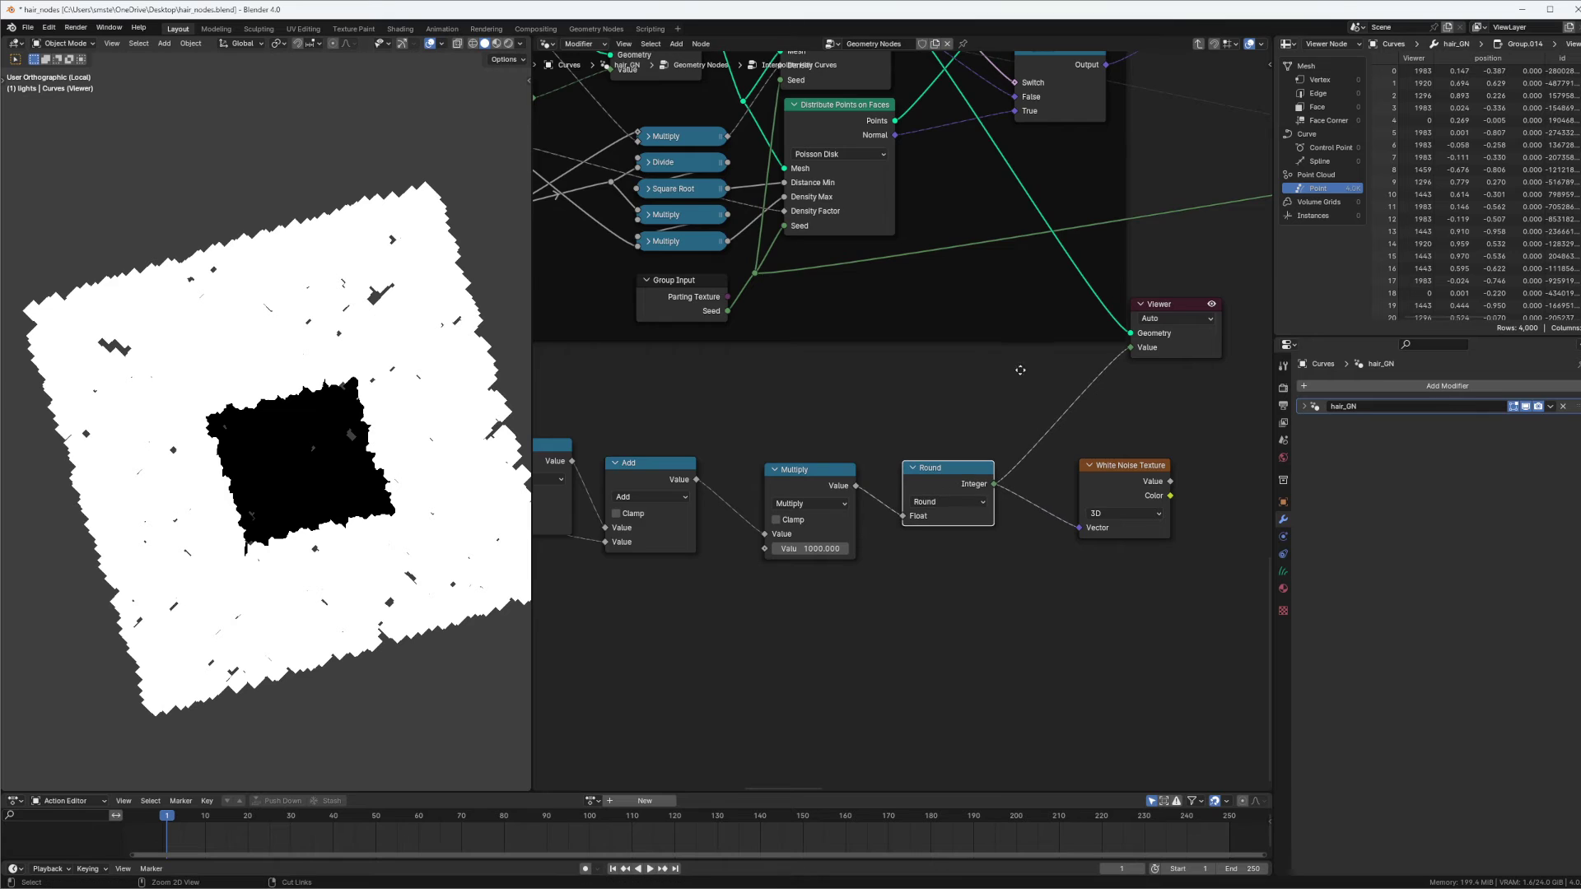
scroll(1006, 413, down, 5)
middle_drag(1015, 403, 1128, 366)
drag(708, 407, 1069, 496)
drag(1044, 420, 945, 409)
ctrl+middle_drag(964, 455, 970, 391)
middle_drag(973, 380, 833, 455)
ctrl+middle_drag(968, 463, 1040, 543)
middle_drag(1140, 512, 1029, 531)
middle_drag(1053, 486, 646, 504)
ctrl+middle_drag(945, 479, 1062, 342)
drag(716, 170, 1198, 543)
Connect the Round node's Integer output to the Capture Attribute node's Value input, replacing the Mesh Island's Island Index.
middle_drag(744, 409, 1186, 403)
middle_drag(899, 433, 1165, 418)
middle_drag(817, 403, 1148, 456)
middle_drag(831, 395, 1015, 432)
scroll(926, 391, up, 4)
middle_drag(961, 384, 1132, 393)
middle_drag(1013, 388, 1148, 418)
middle_drag(994, 404, 1145, 417)
drag(793, 316, 796, 314)
middle_drag(770, 384, 1001, 350)
mouse_move(867, 420)
mouse_down()
mouse_move(883, 415)
mouse_move(871, 425)
mouse_up()
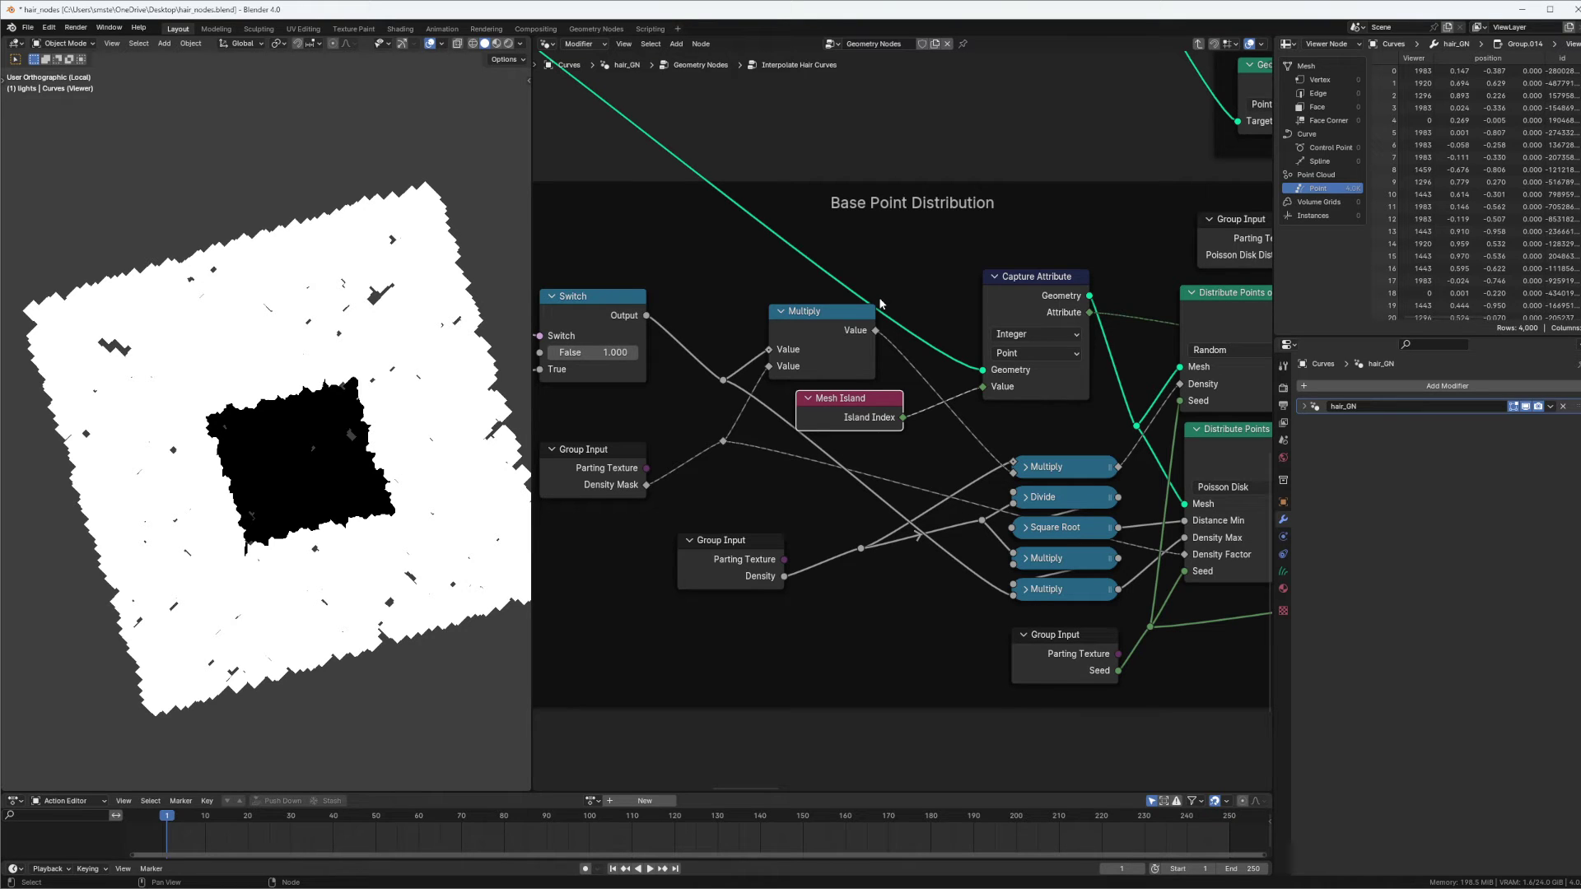
middle_drag(952, 607, 955, 454)
scroll(946, 458, down, 4)
scroll(955, 453, up, 2)
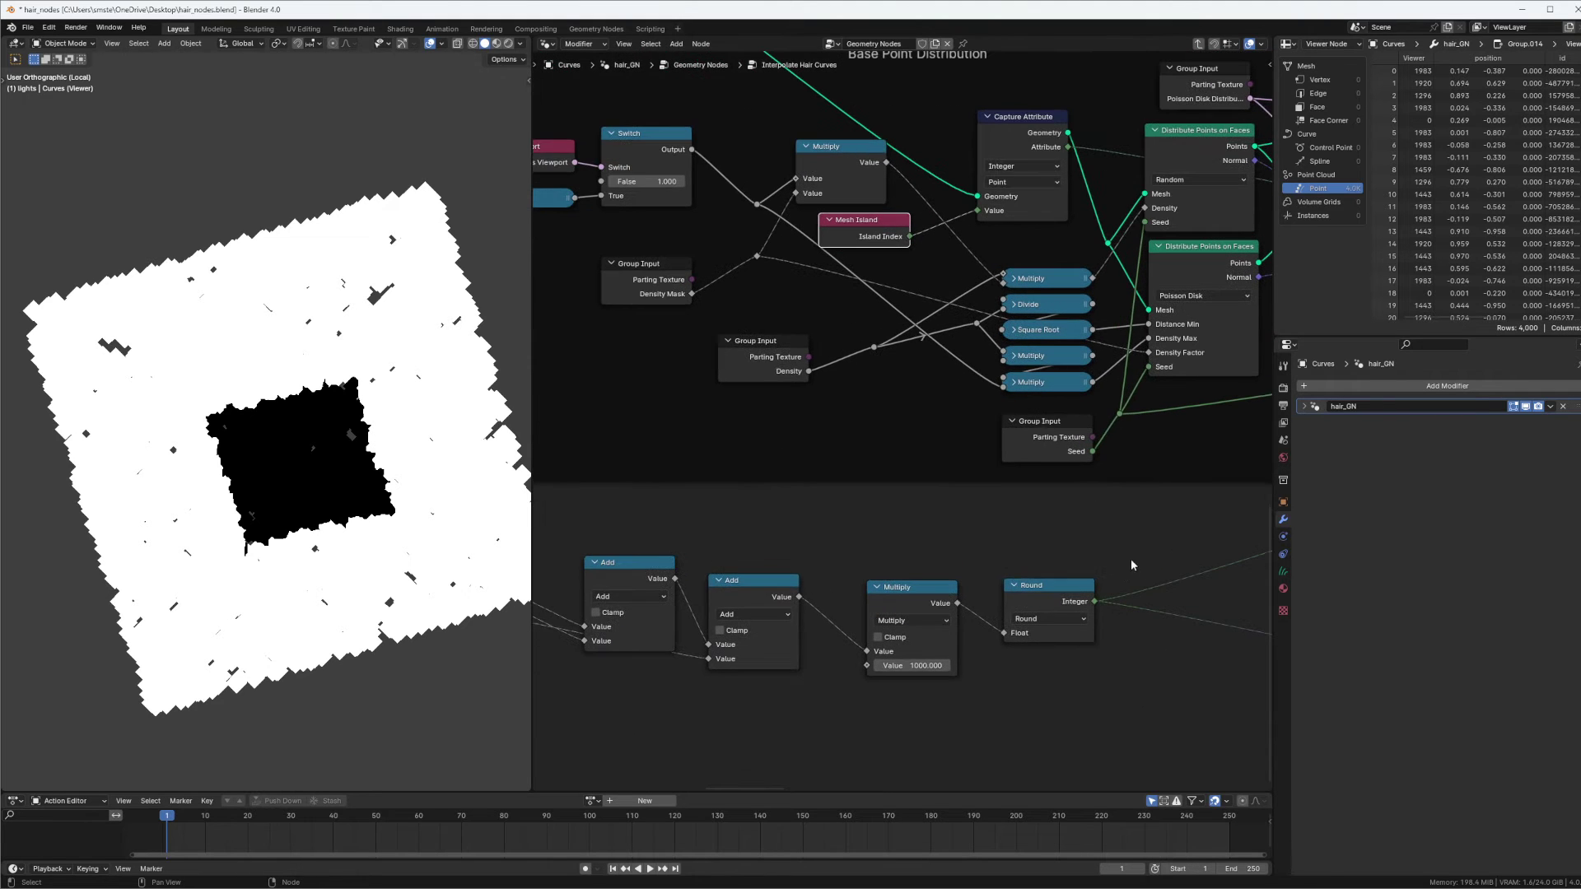
drag(1094, 602, 978, 211)
Select the whole colour-to-ID node chain and move it further left beneath the Base Point Distribution frame.
scroll(1012, 238, down, 2)
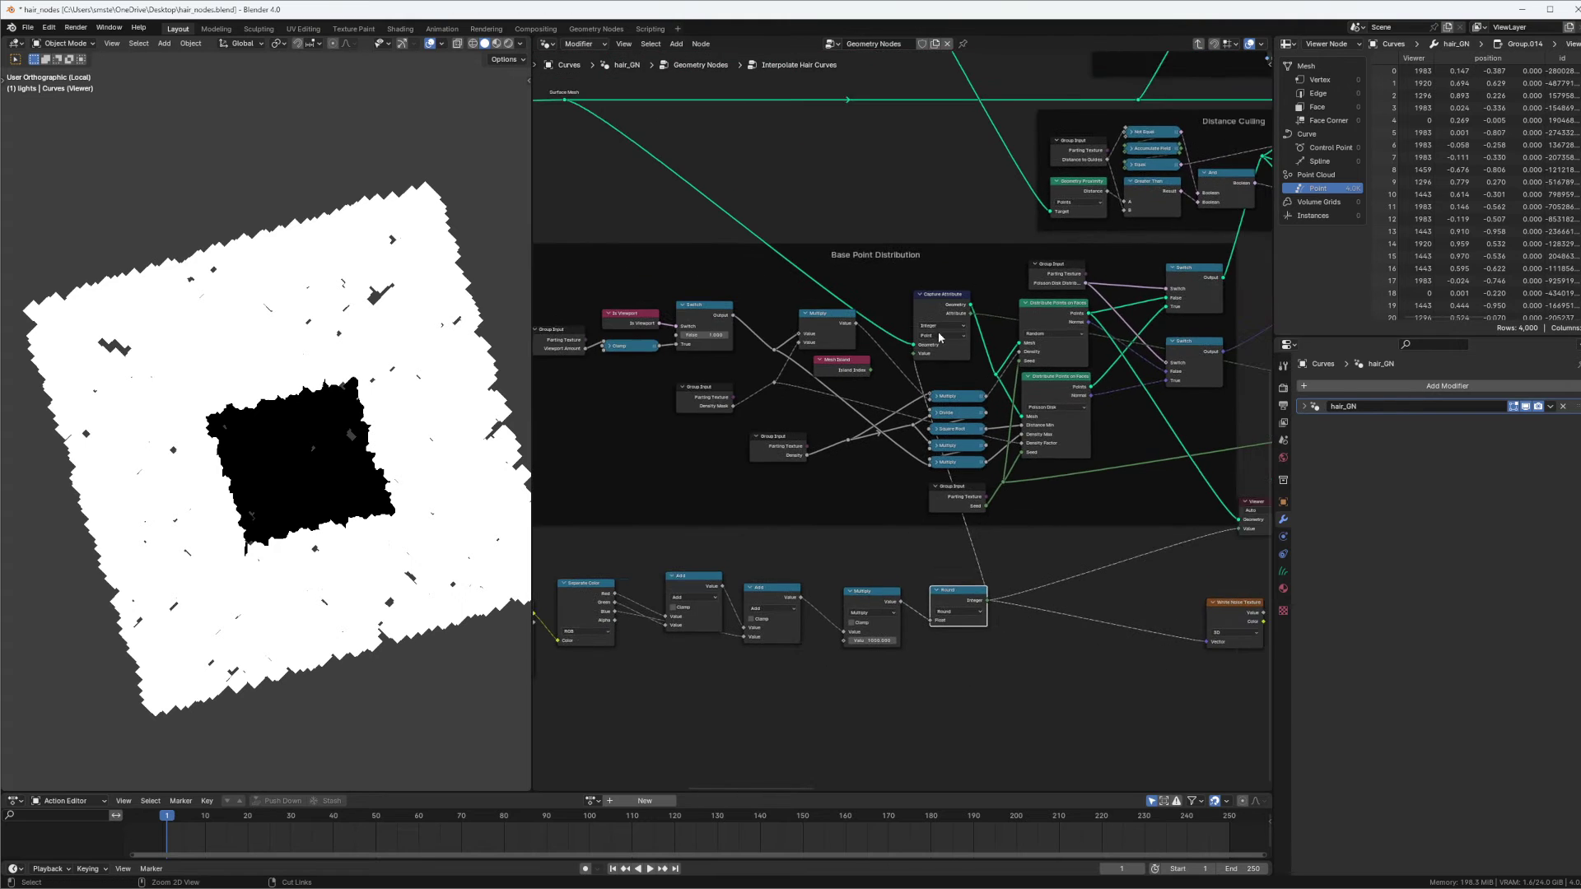
scroll(1021, 295, up, 4)
middle_drag(796, 367, 817, 385)
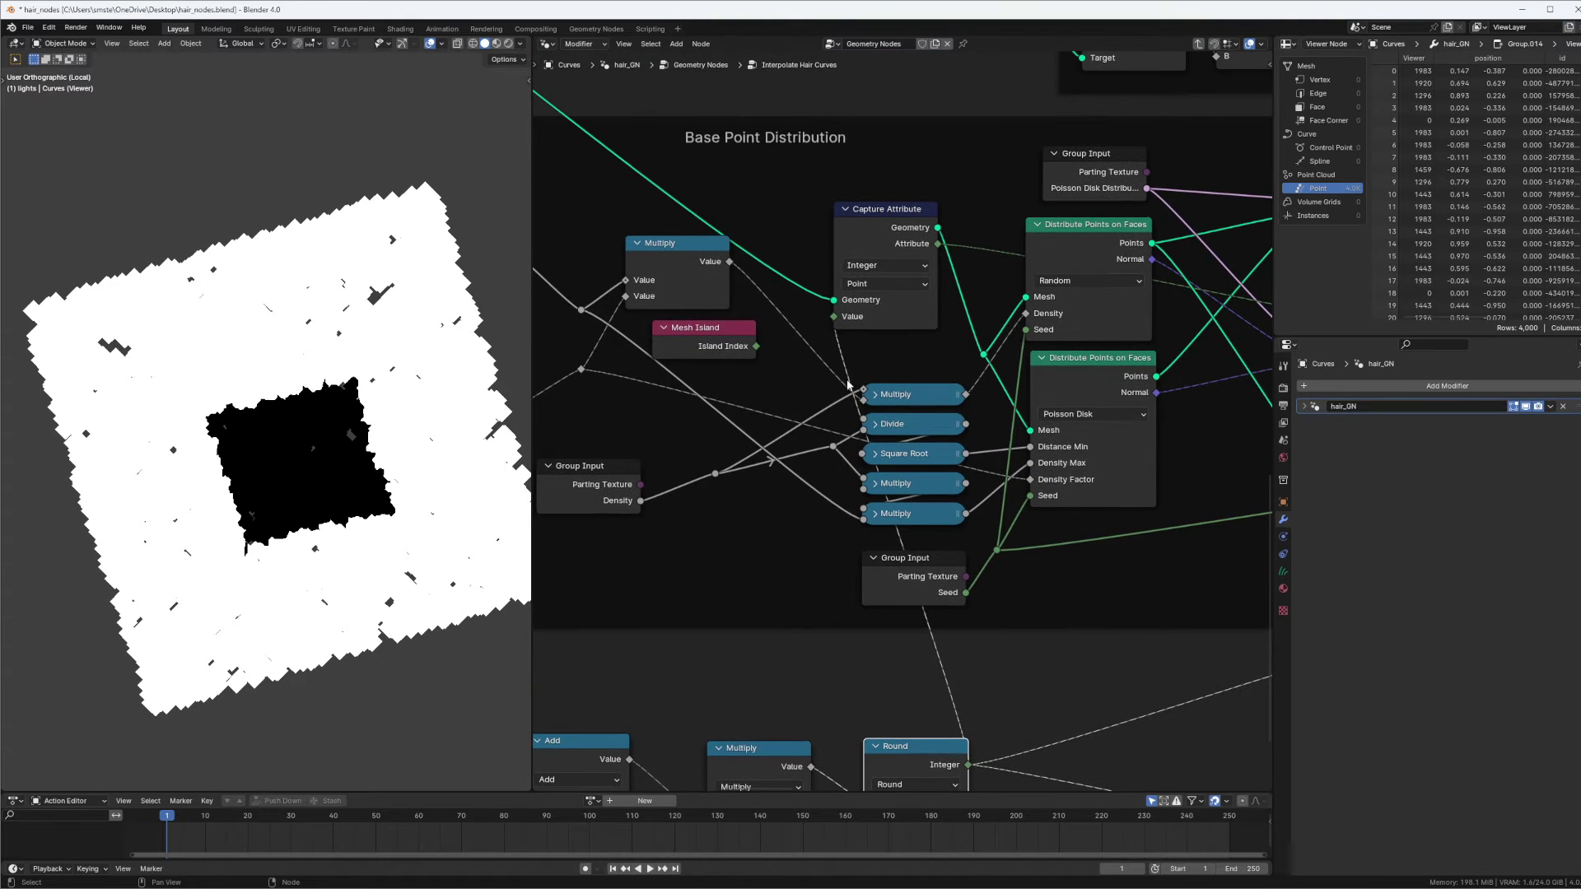
middle_drag(695, 689, 875, 536)
scroll(871, 527, down, 3)
middle_drag(642, 550, 786, 491)
scroll(787, 492, down, 6)
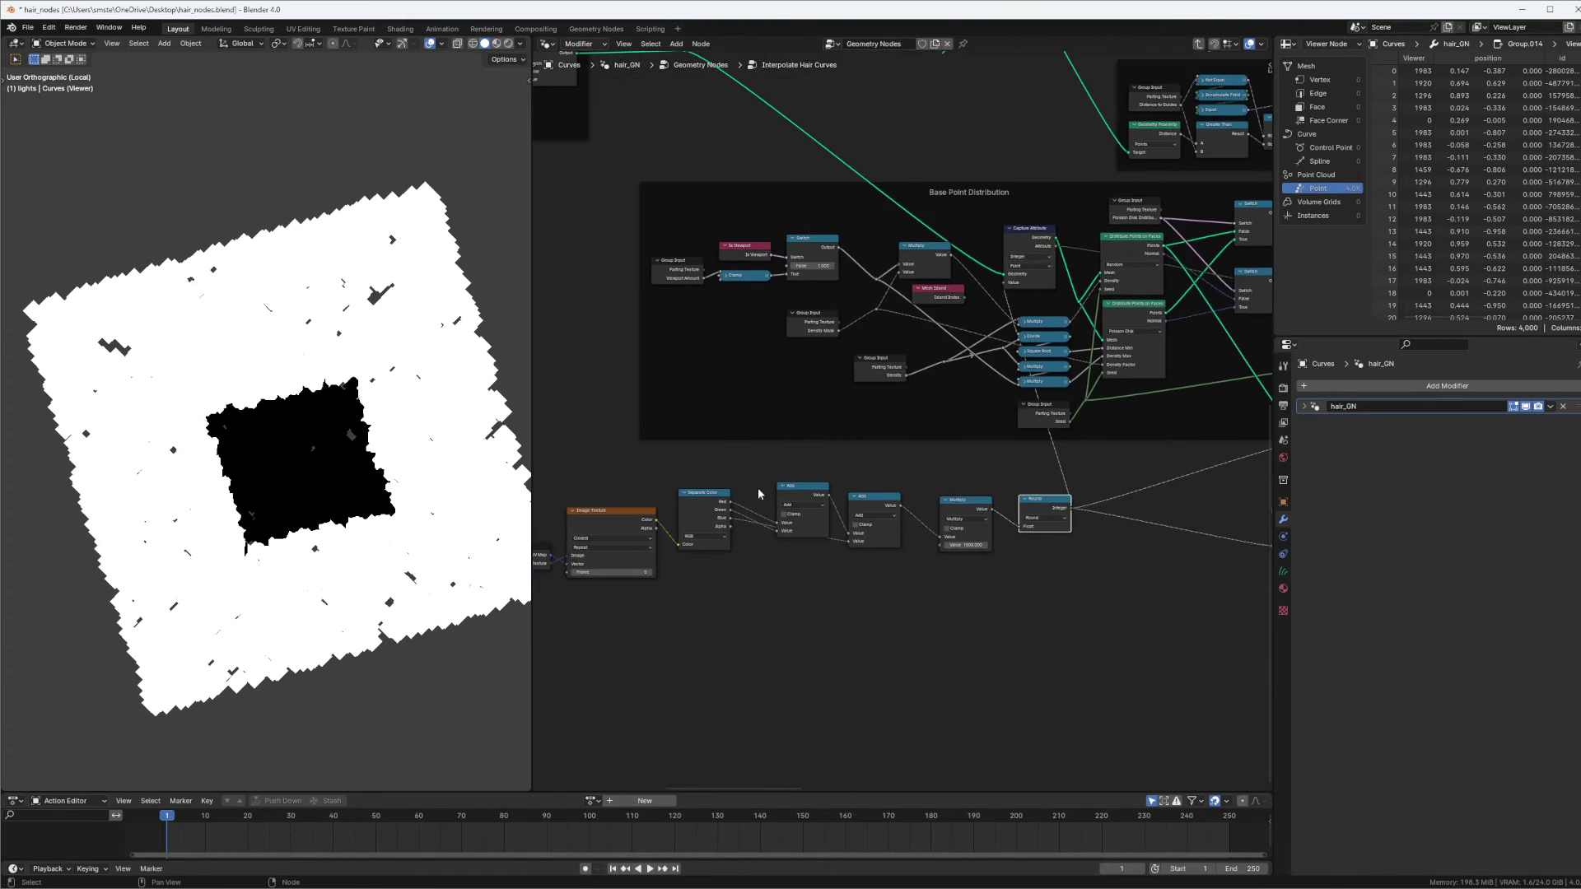
scroll(576, 478, left, 4)
drag(635, 473, 1178, 656)
drag(1161, 506, 1063, 491)
scroll(977, 464, up, 2)
scroll(977, 464, up, 2)
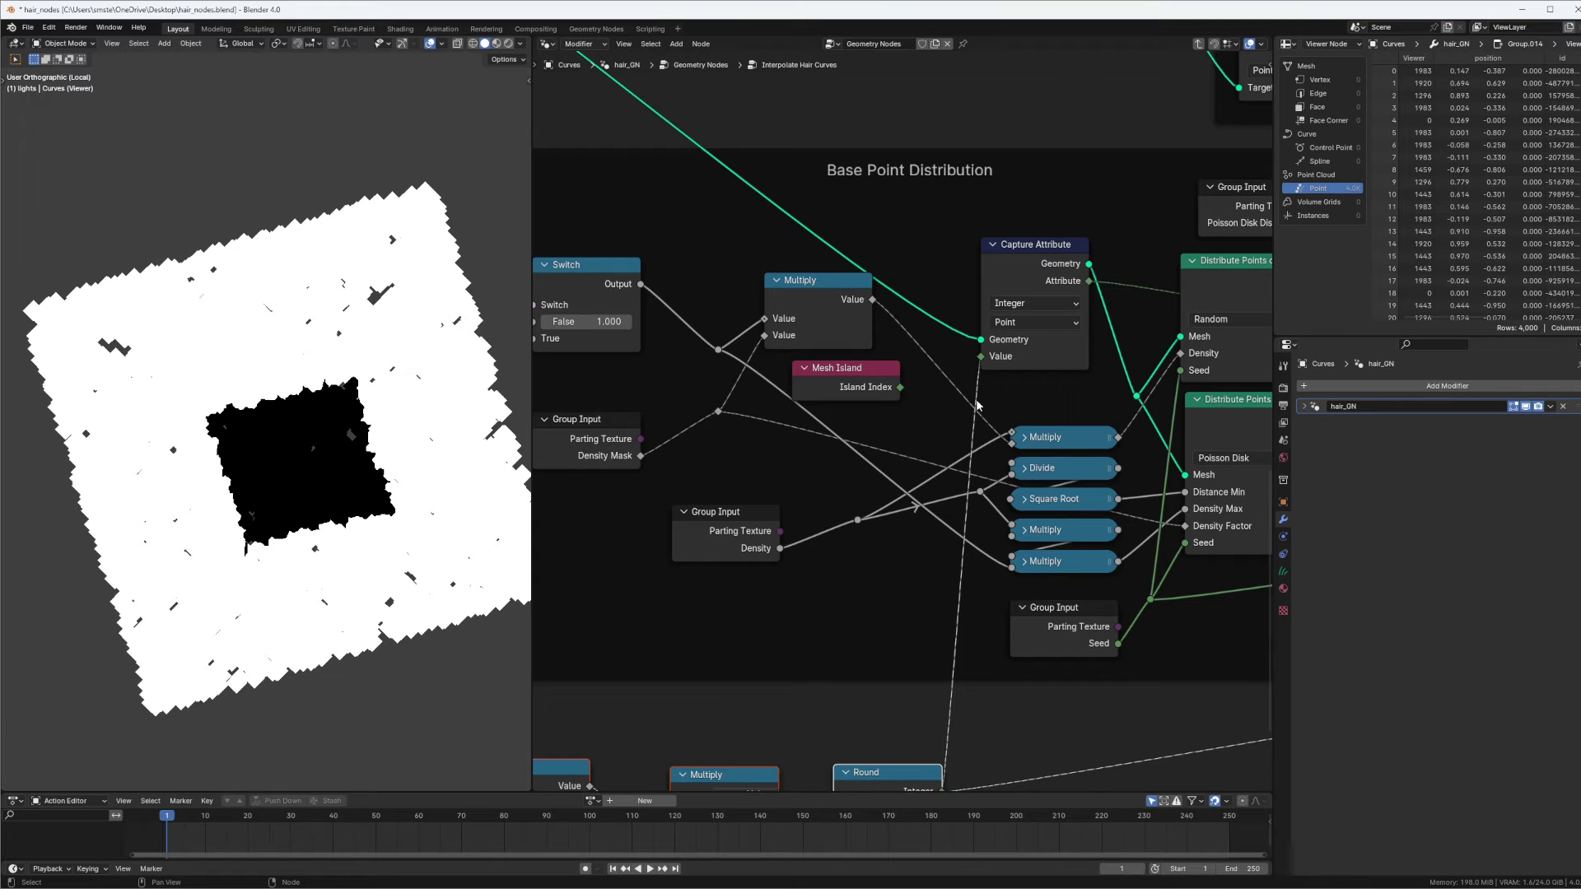
Preview the Capture Attribute and Distribute Points on Faces outputs, and examine the White Noise Texture colours along the region borders.
middle_drag(990, 230, 934, 260)
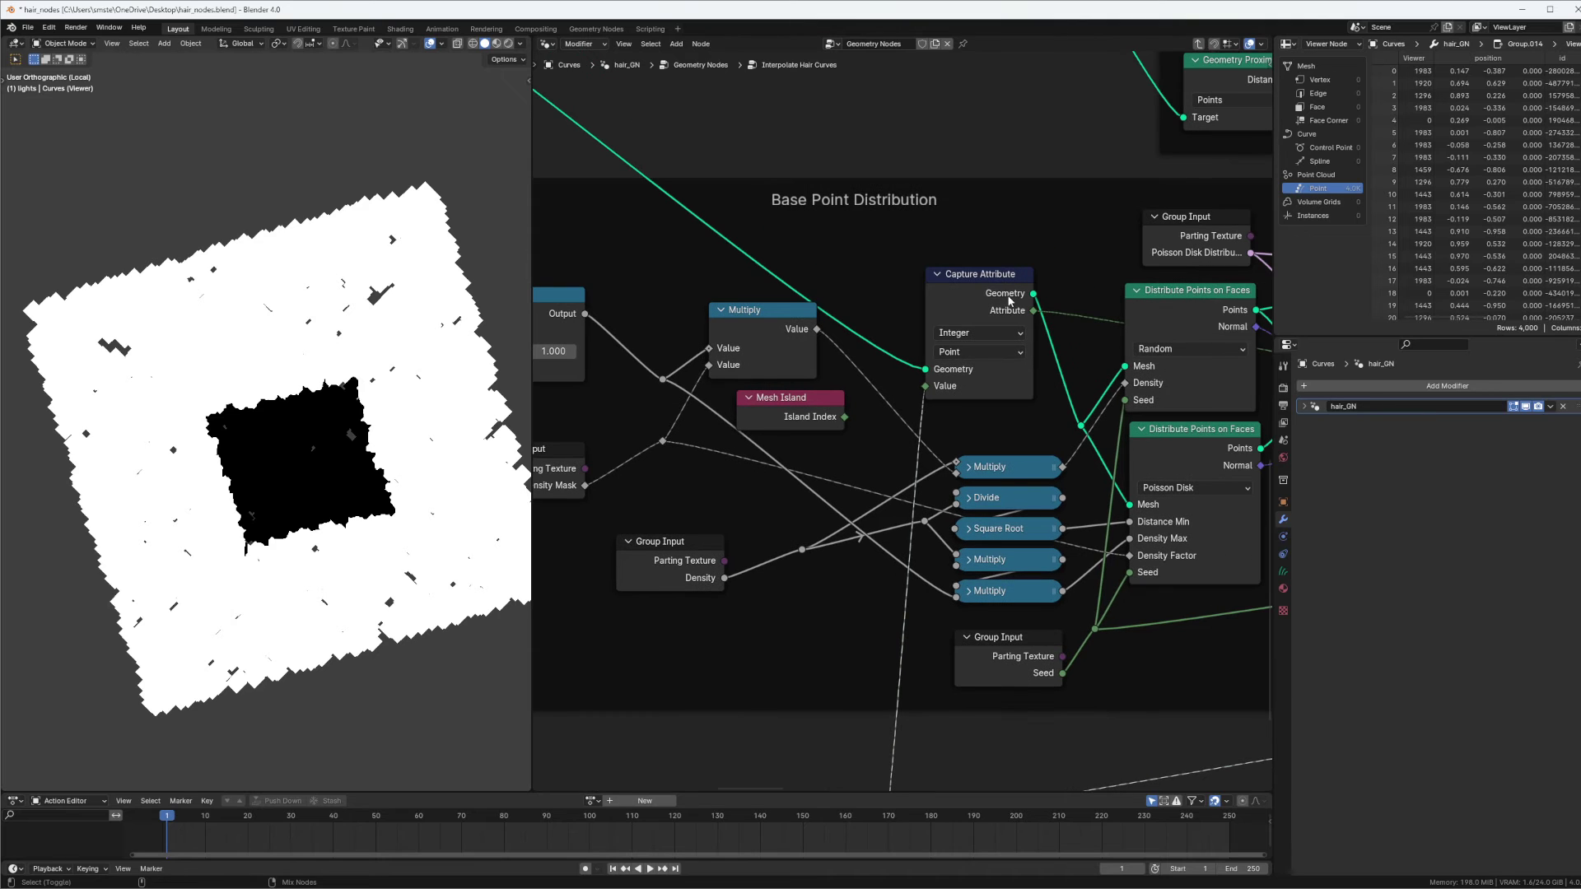
ctrl+shift+click(1007, 304)
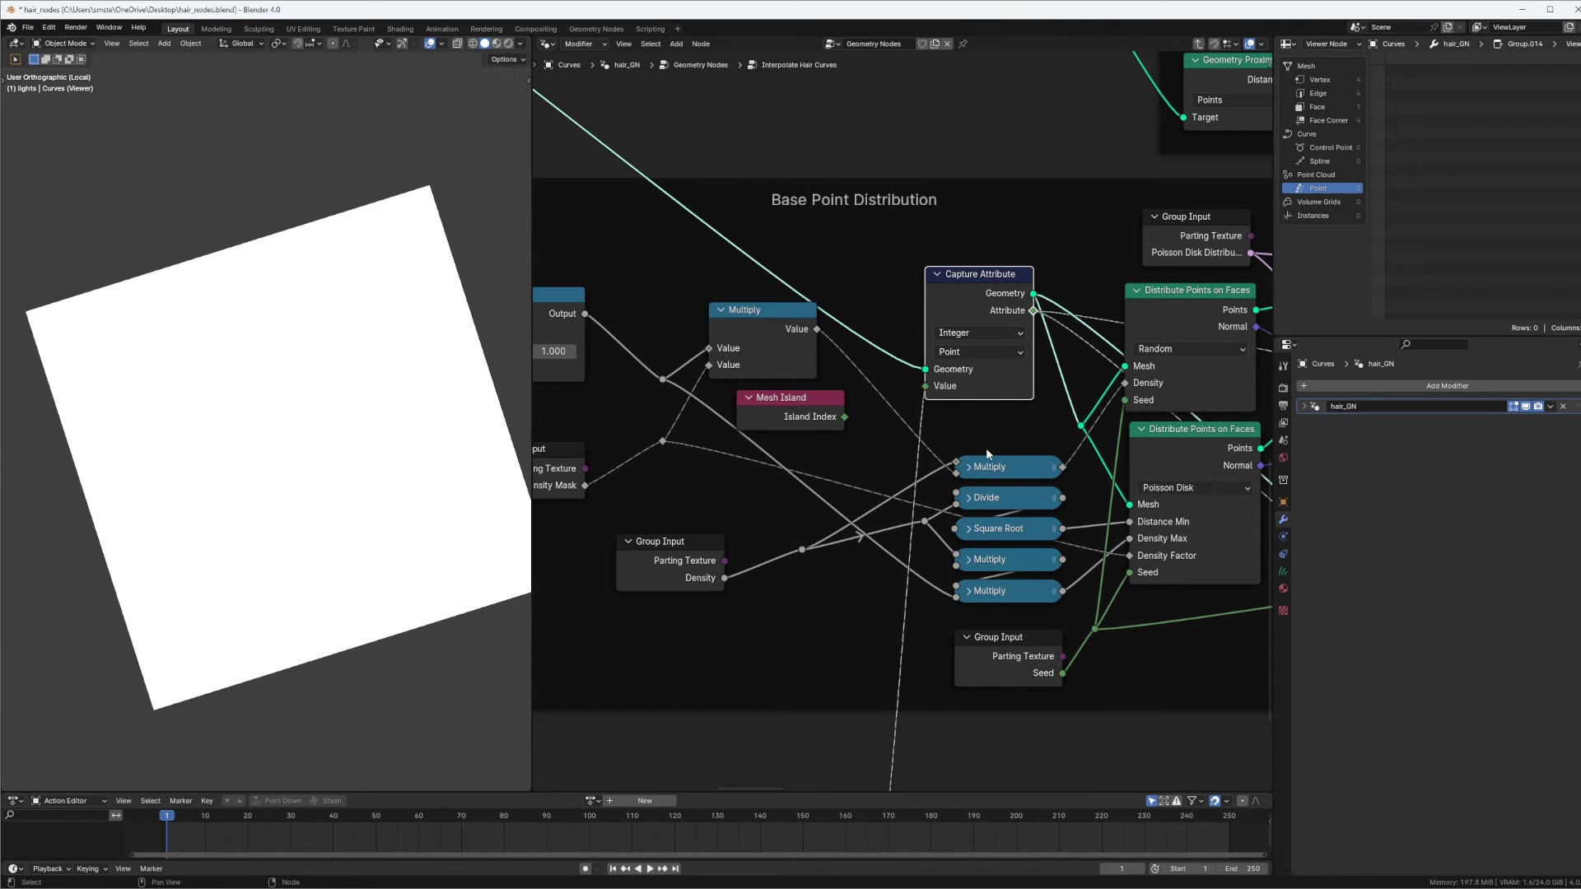
scroll(1057, 262, down, 2)
ctrl+shift+click(1103, 260)
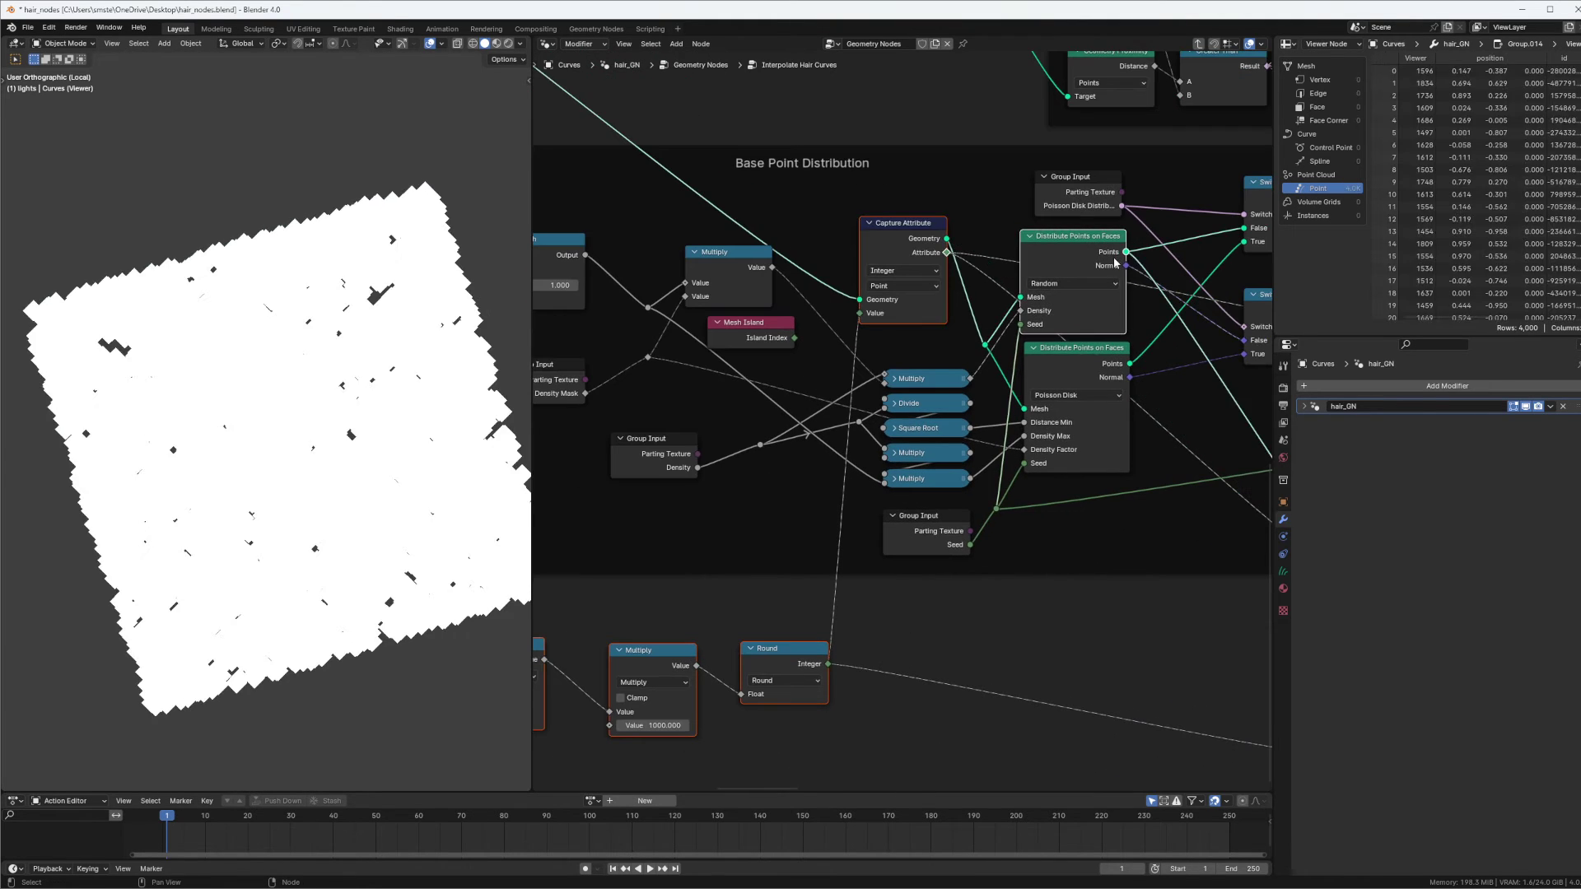
middle_drag(1145, 338, 786, 244)
ctrl+shift+click(1004, 620)
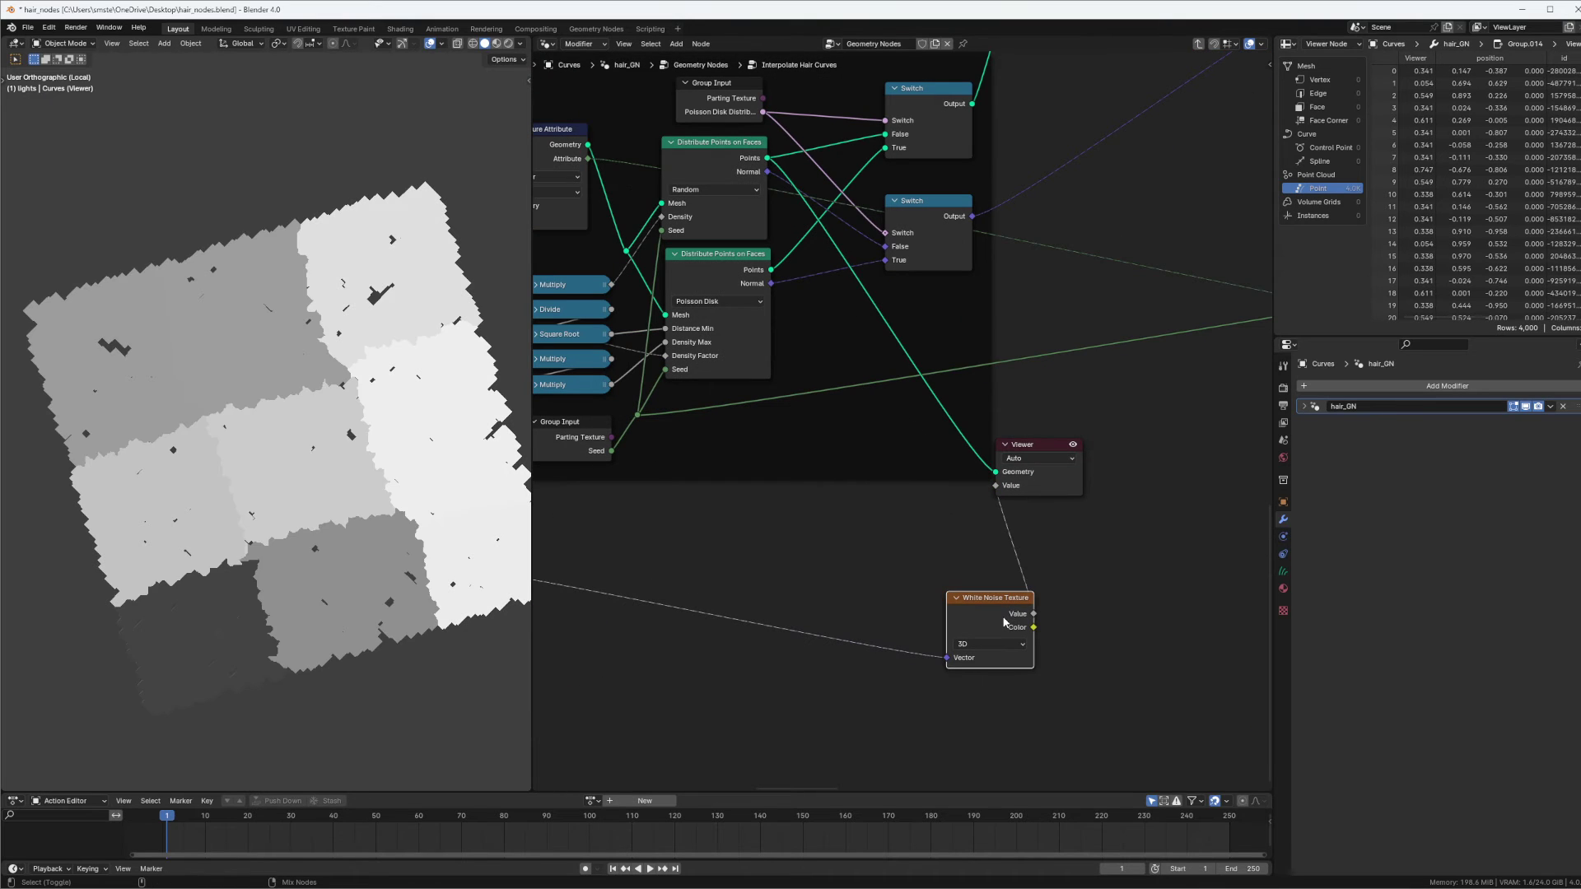
ctrl+shift+click(1005, 624)
scroll(444, 352, up, 8)
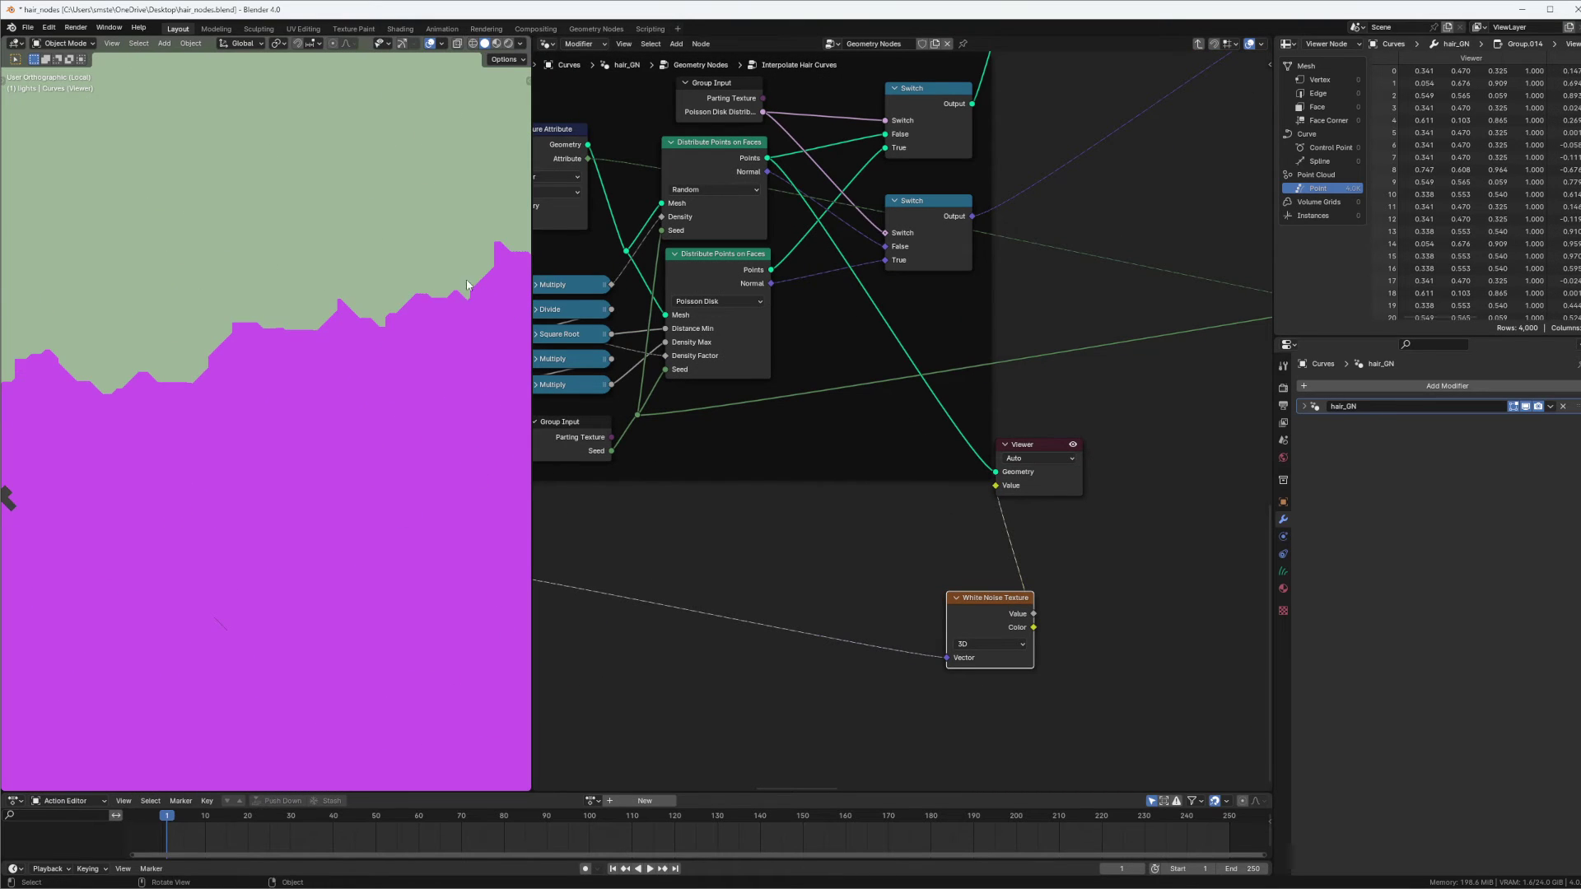
scroll(445, 352, down, 4)
shift+middle_drag(198, 452, 434, 389)
Feed Capture Attribute's Attribute output into the White Noise Texture and preview its Color on the captured surface geometry.
middle_drag(796, 365, 1268, 420)
mouse_move(1056, 283)
middle_down()
mouse_move(966, 304)
mouse_move(1031, 263)
mouse_move(879, 225)
mouse_move(719, 216)
middle_up()
drag(1153, 477, 1245, 496)
drag(1102, 632, 1073, 609)
middle_drag(855, 406, 998, 405)
ctrl+shift+click(836, 189)
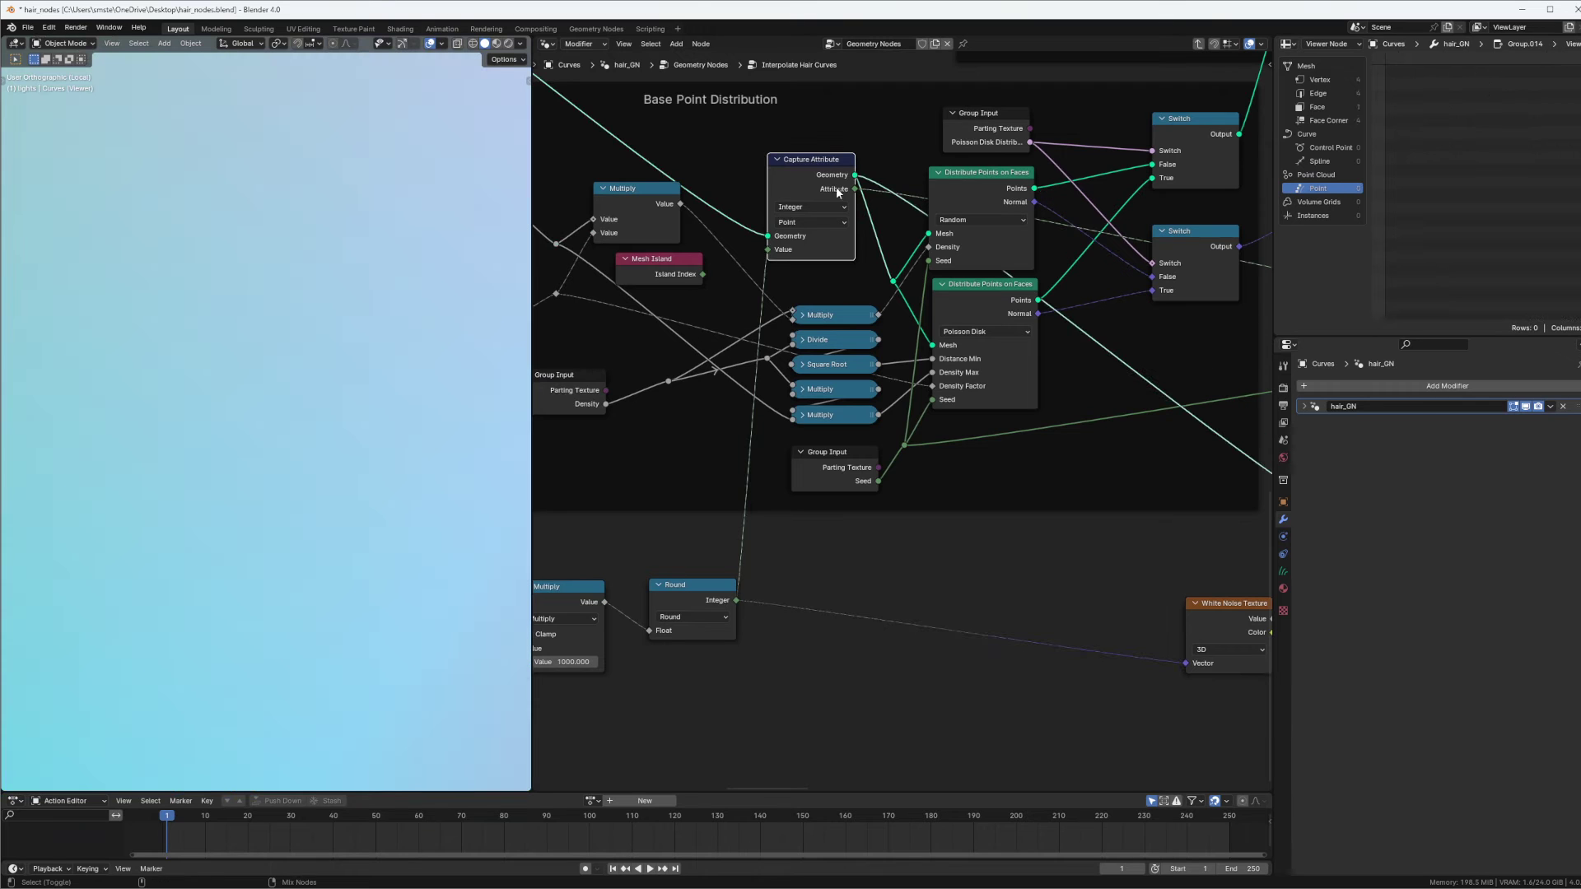
ctrl+shift+click(843, 195)
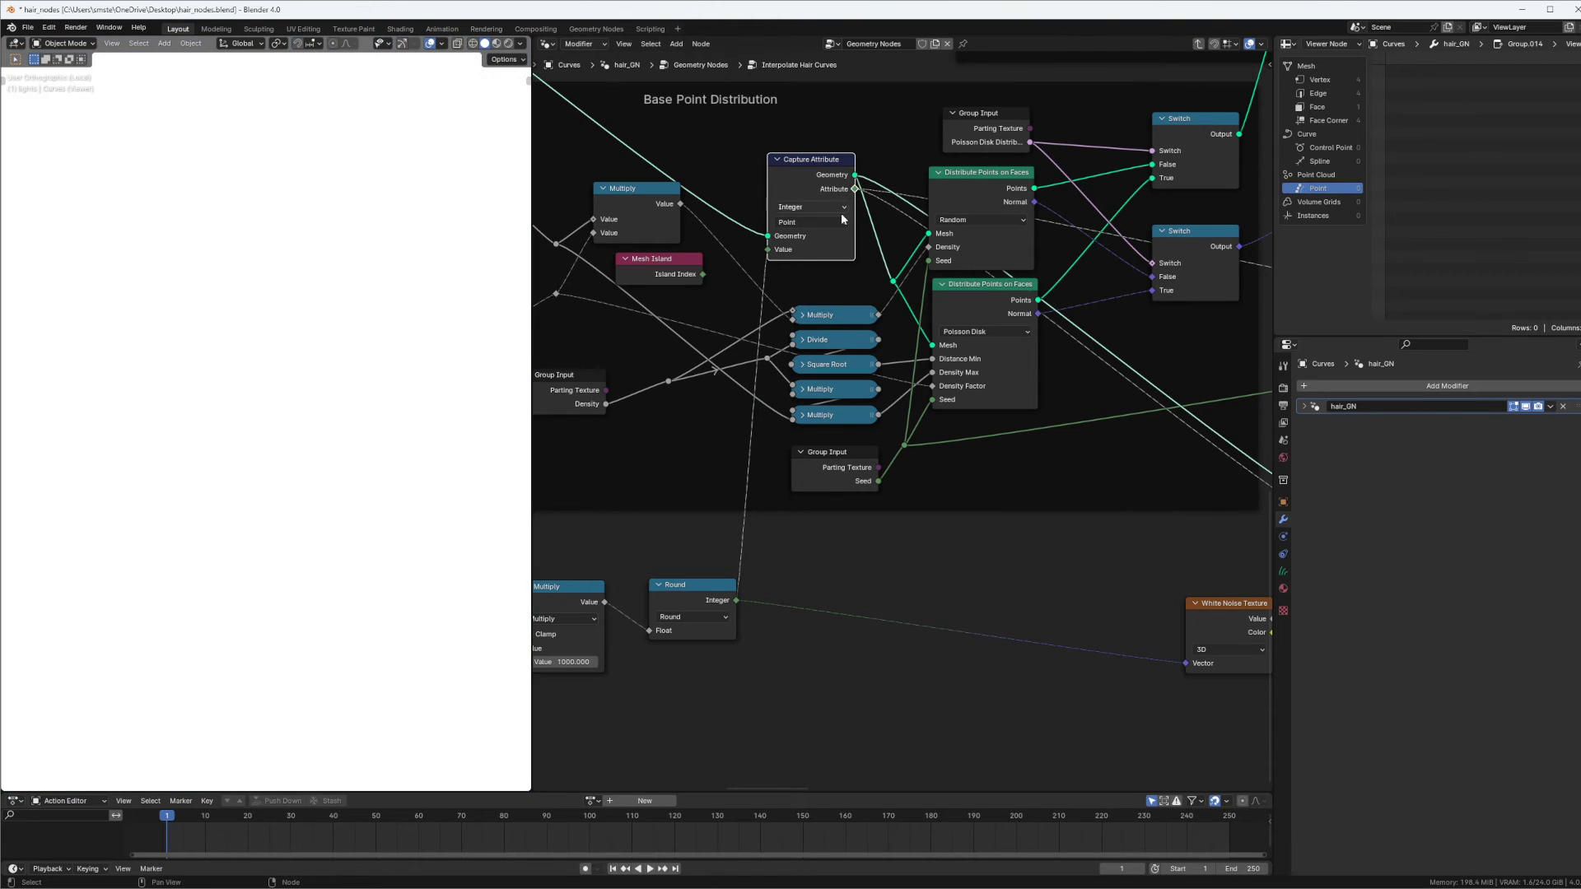
scroll(1060, 452, down, 8)
middle_drag(1060, 451, 911, 420)
scroll(996, 399, up, 5)
drag(888, 563, 823, 582)
drag(935, 519, 969, 487)
ctrl+shift+click(948, 509)
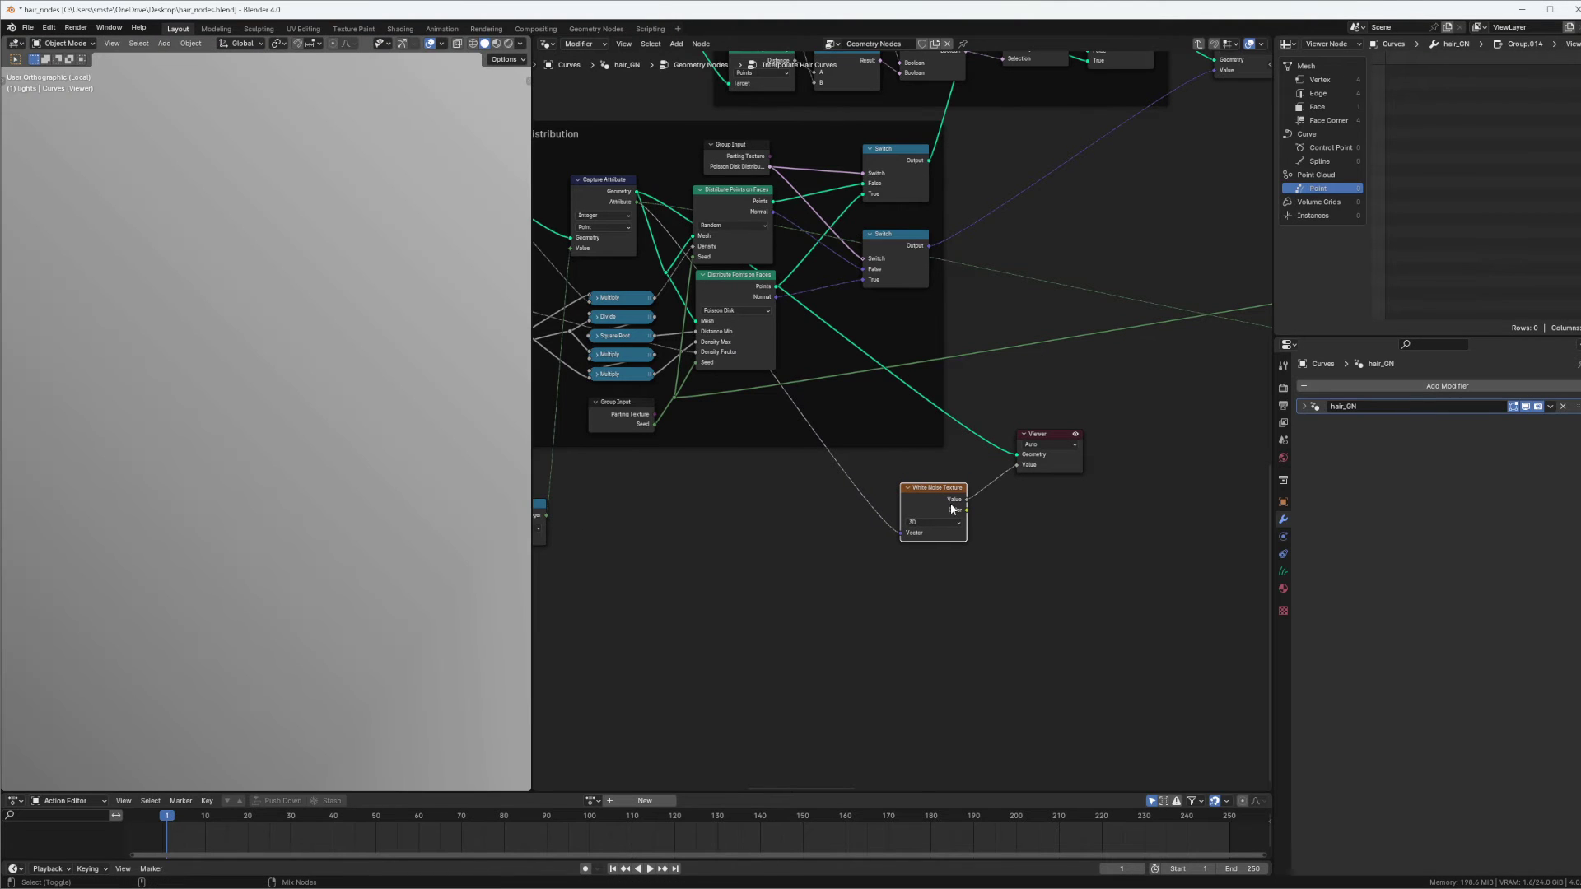
ctrl+shift+click(952, 510)
Widen the 3D viewport and look over the previewed colours on the whole plane.
middle_drag(501, 497, 326, 465)
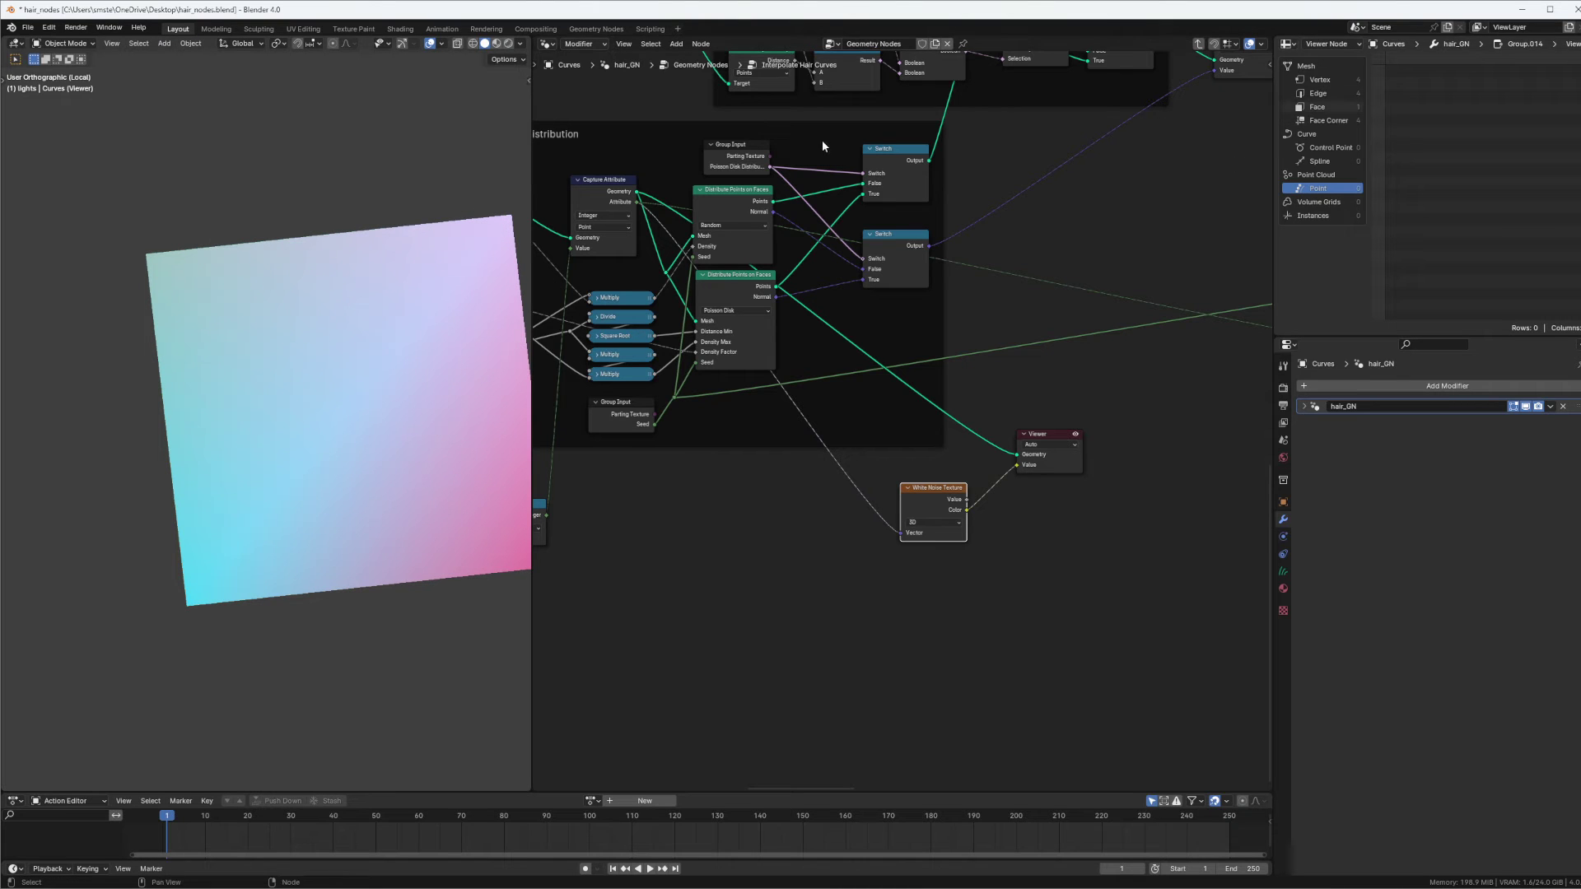
middle_drag(361, 272, 445, 237)
key(Tab)
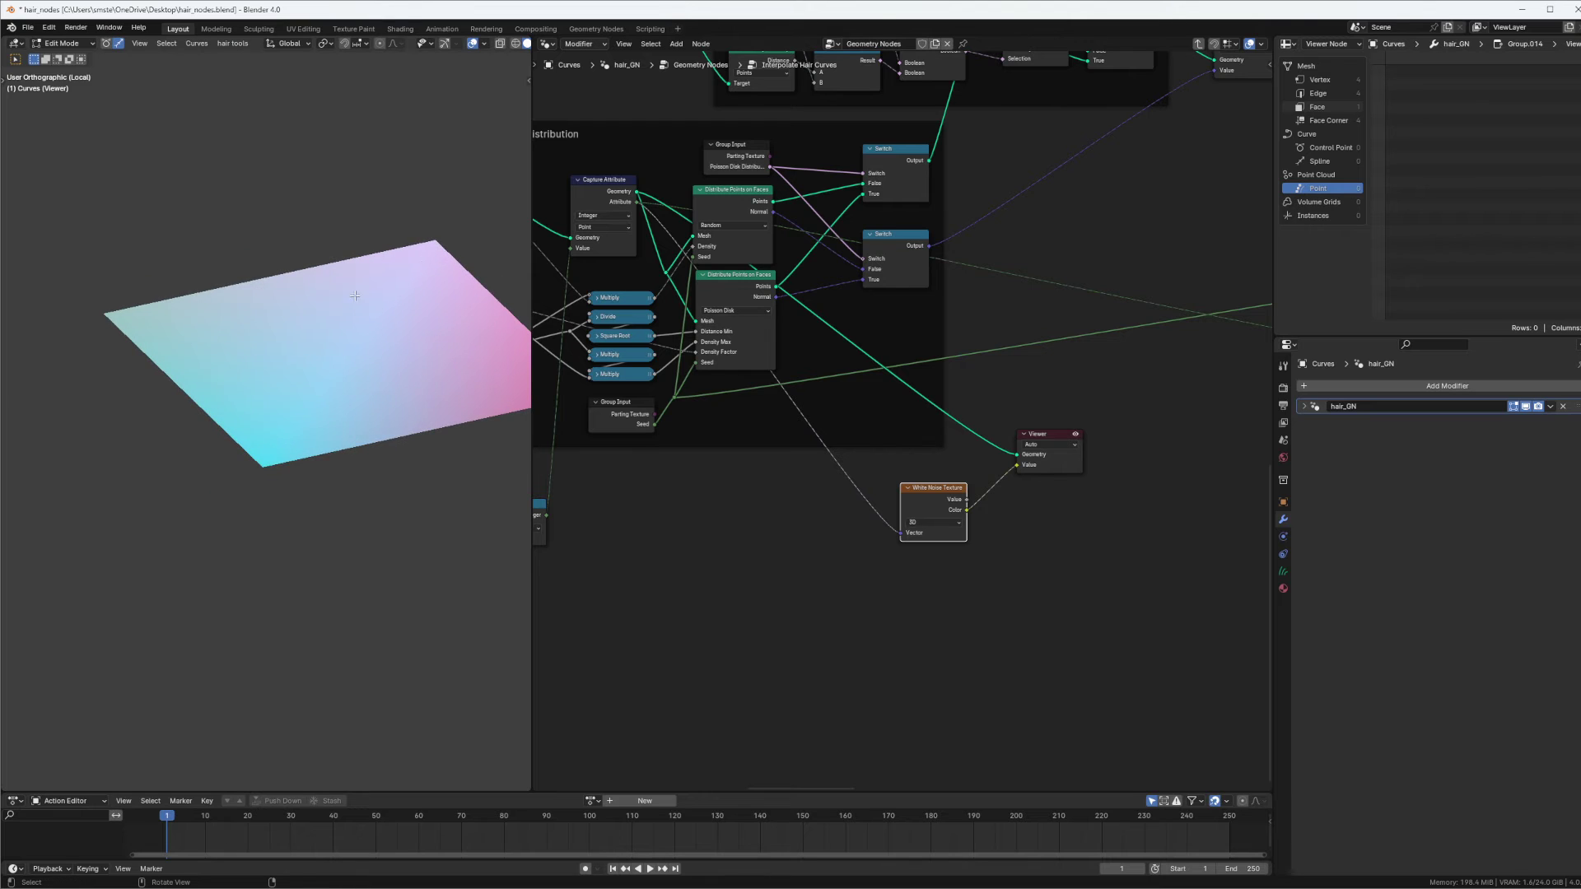
middle_drag(355, 305, 497, 242)
drag(528, 239, 637, 247)
middle_drag(593, 250, 518, 296)
key(Tab)
Switch the spreadsheet area to the Outliner and select the Plane object.
click(1284, 43)
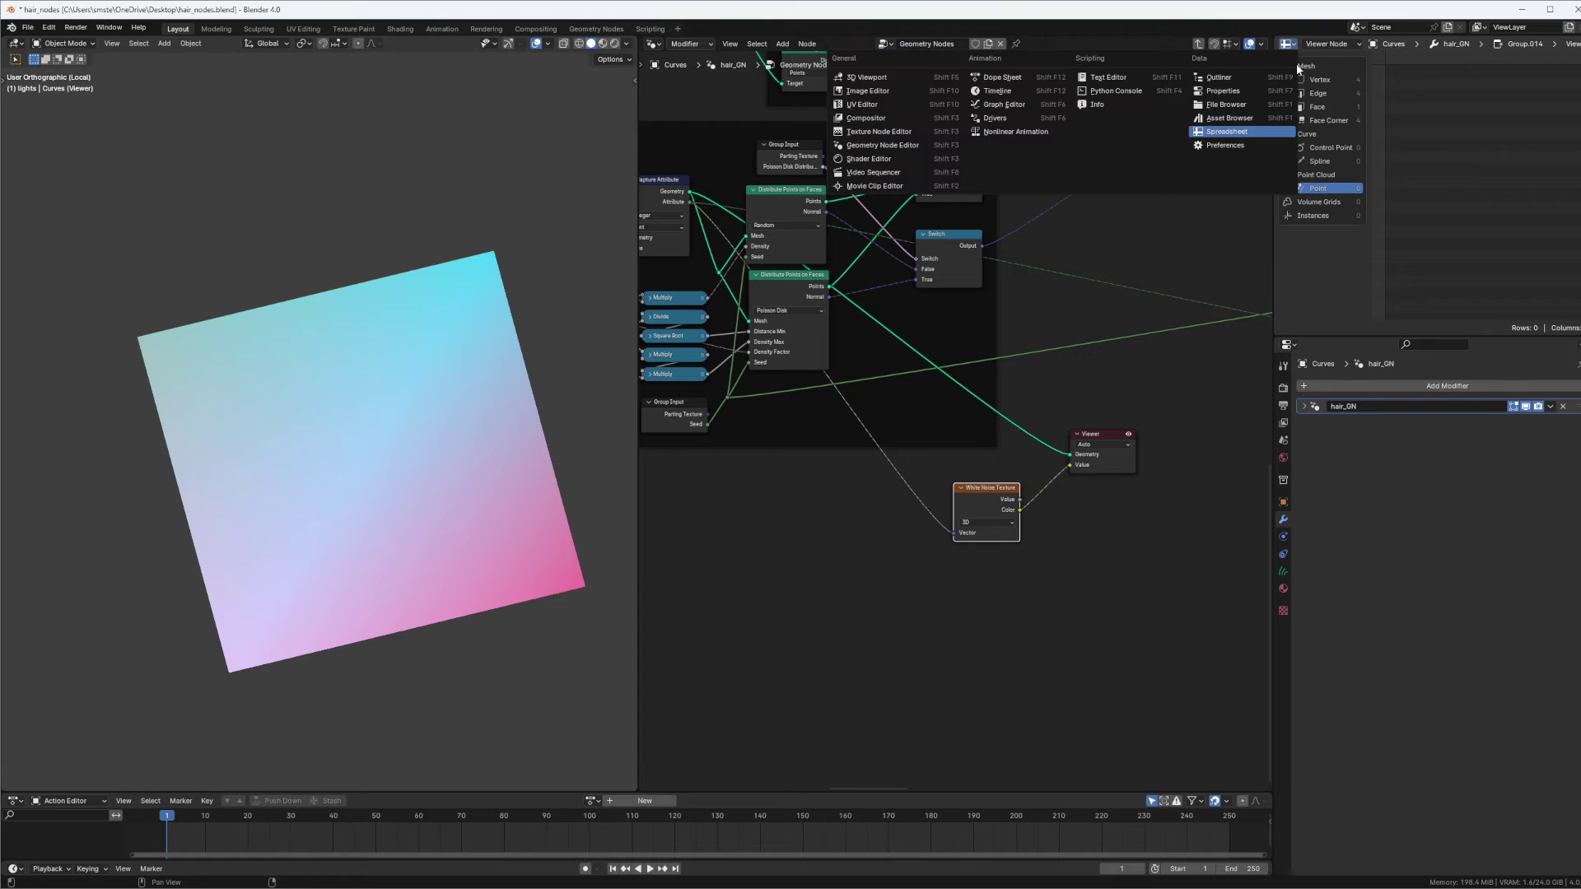
click(1250, 77)
click(1334, 83)
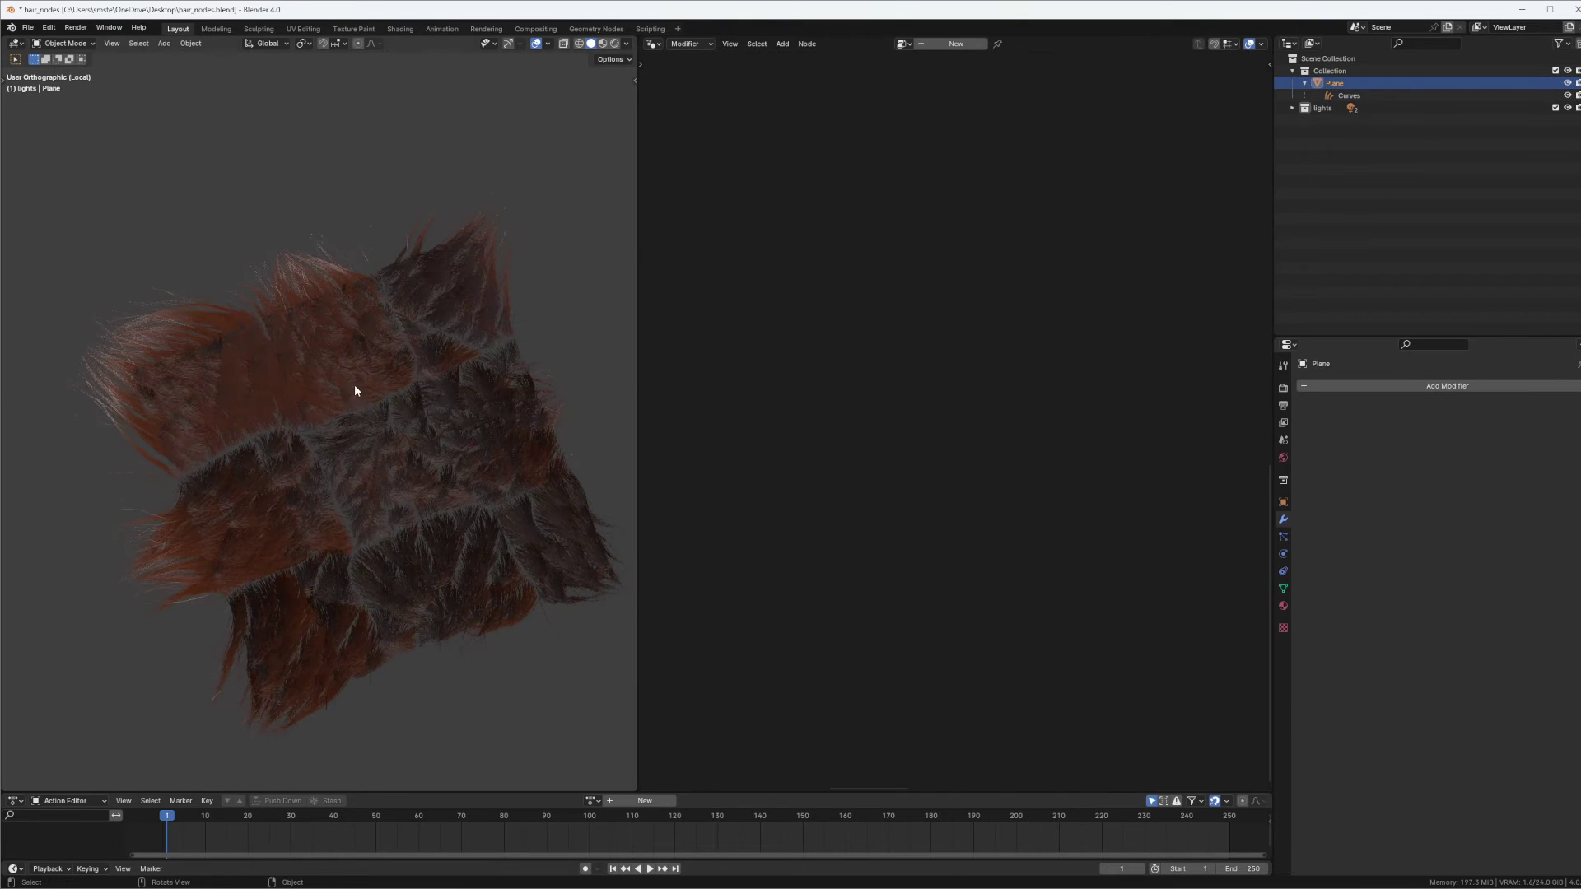
Exit the isolated view and subdivide the Plane mesh with 20 cuts.
key(Tab)
key(KP_Divide)
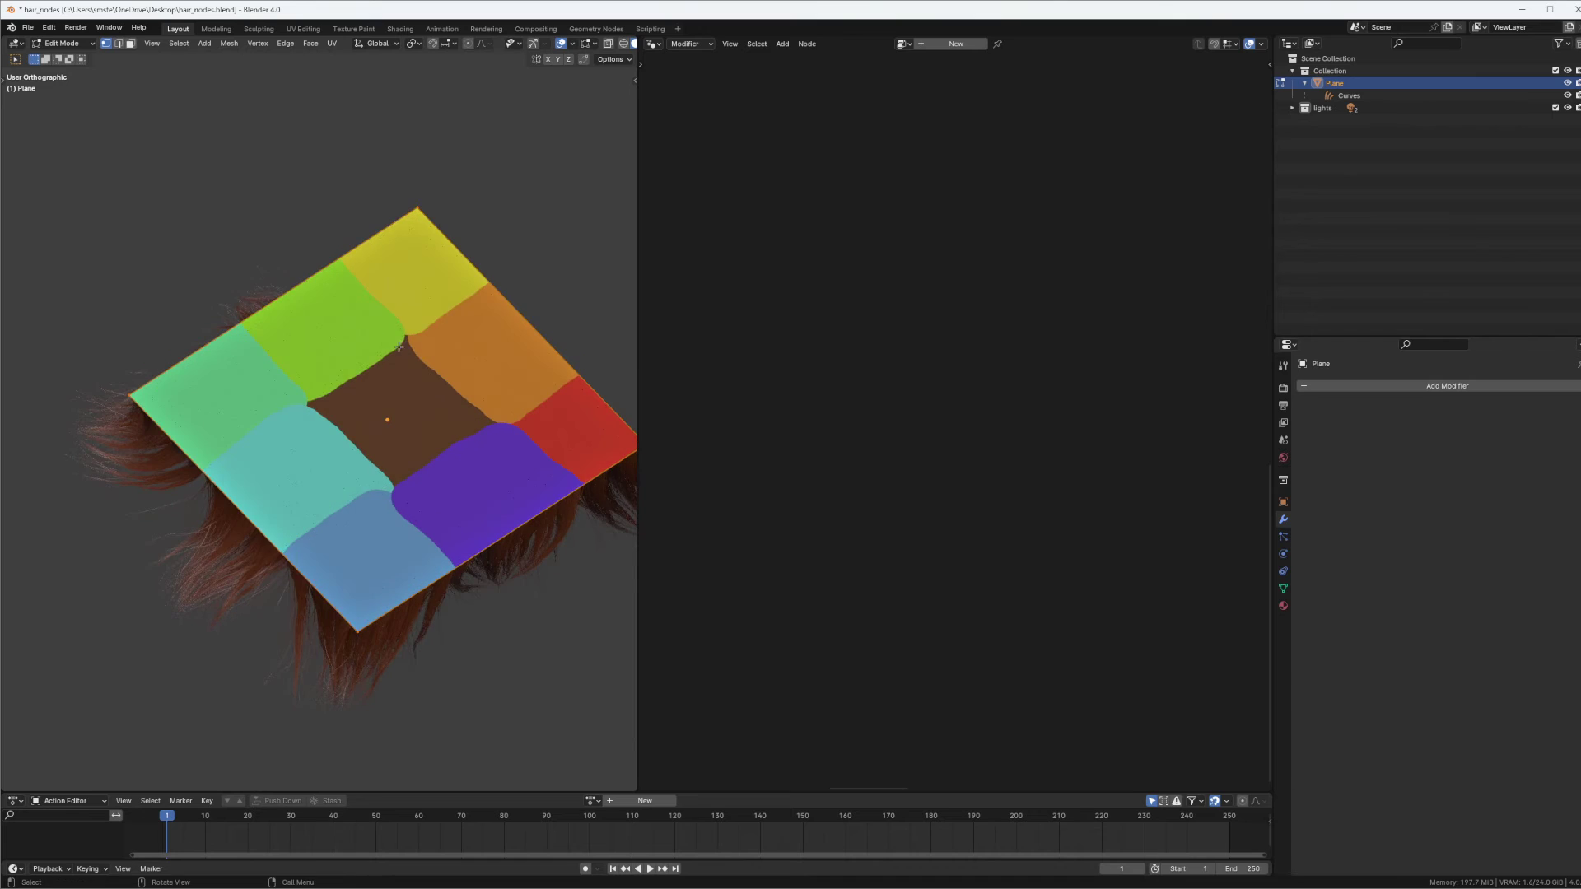
right_click(371, 324)
click(358, 338)
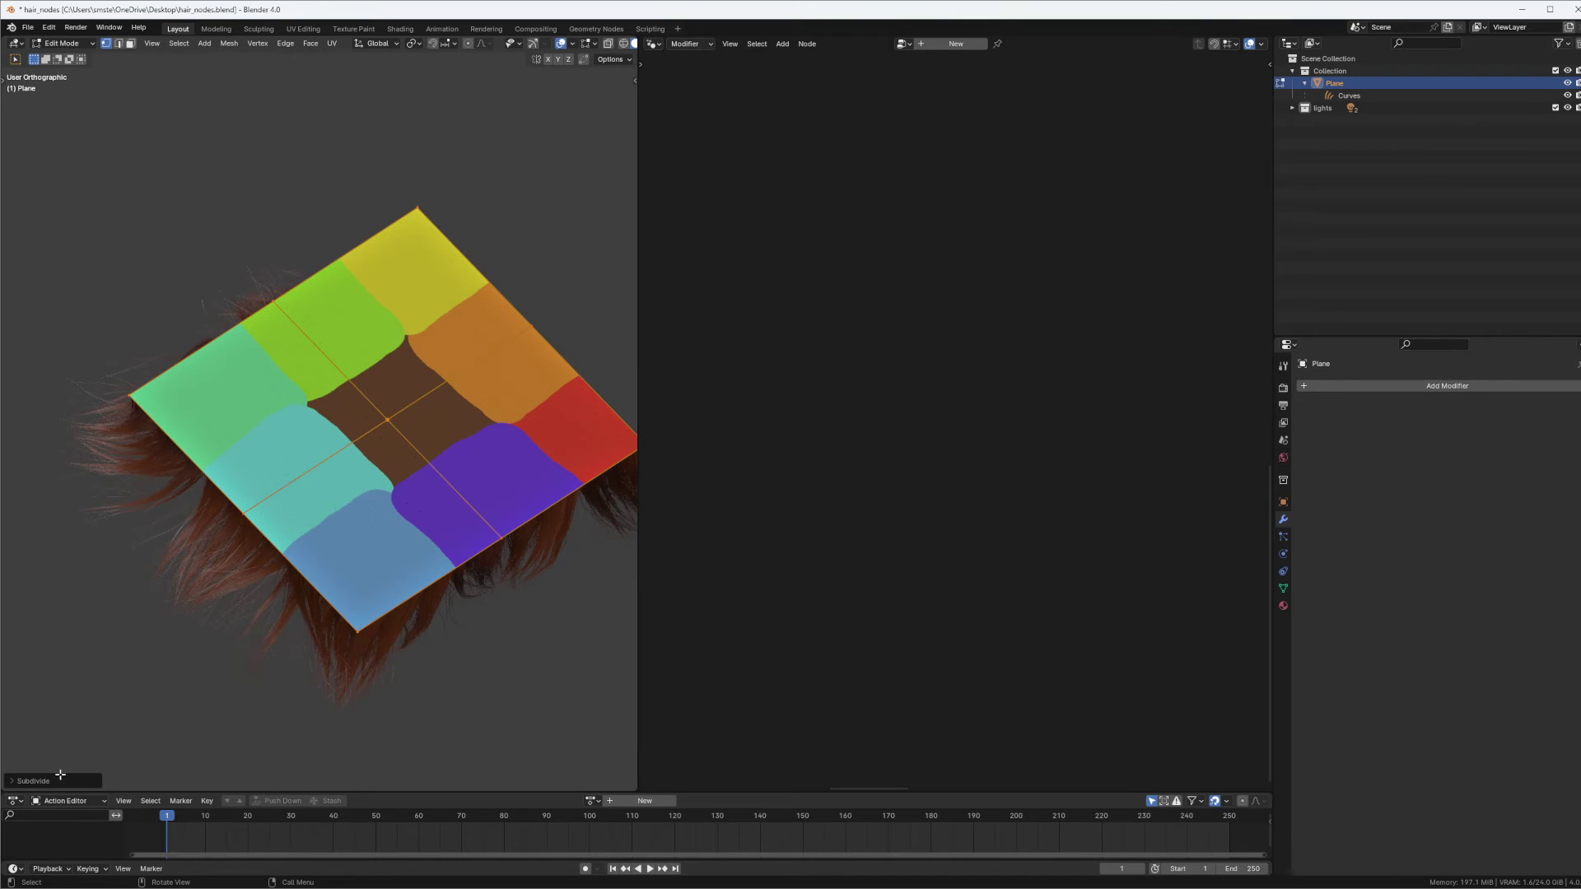
click(33, 780)
click(123, 695)
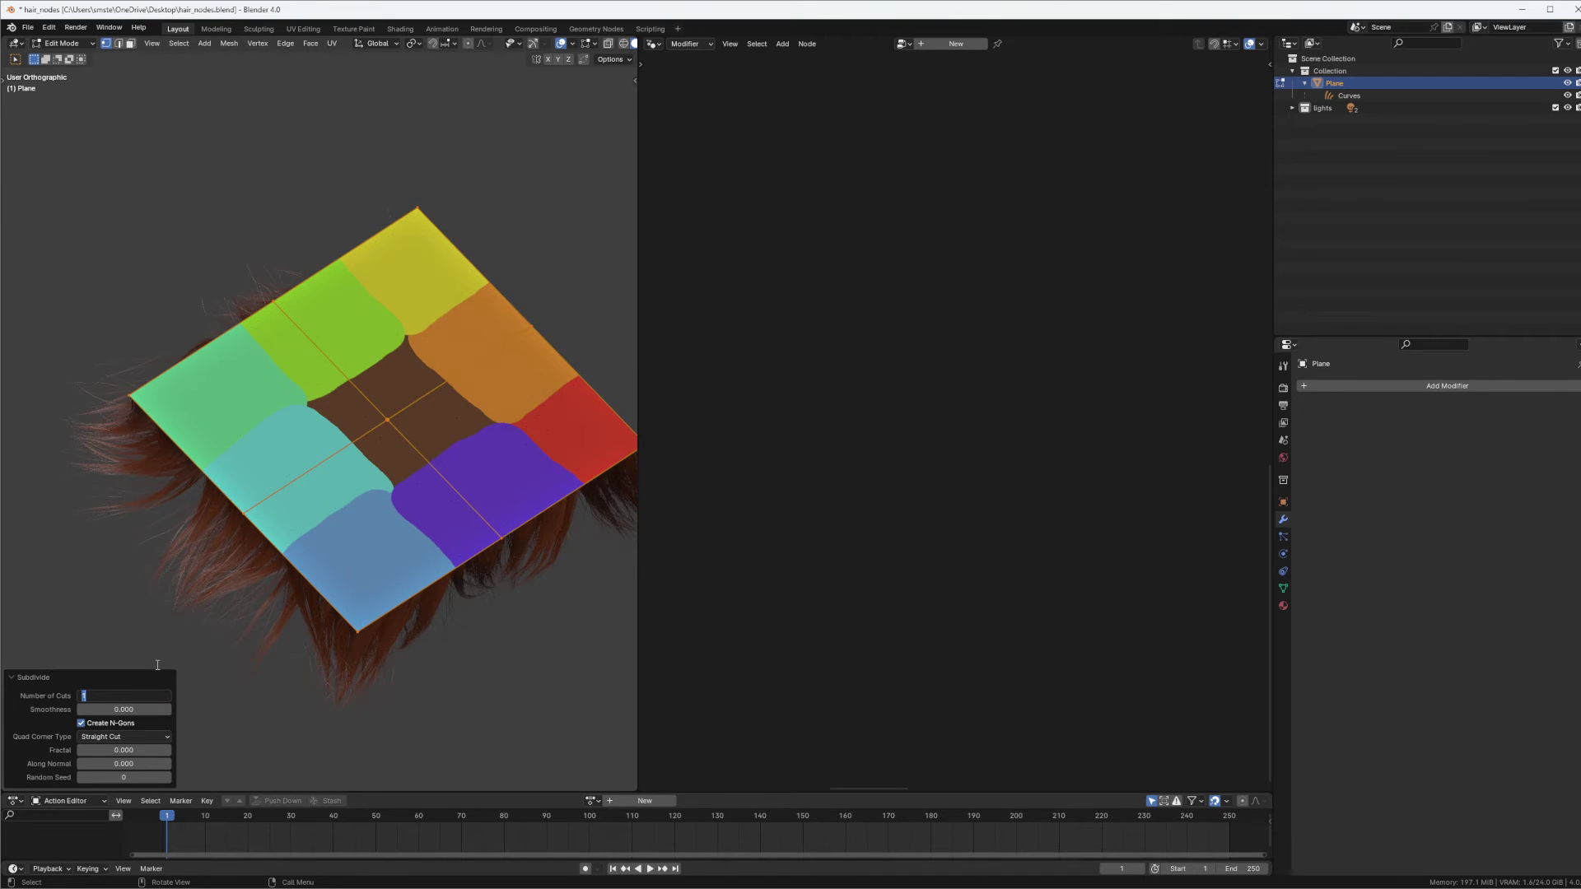
key(Return)
middle_drag(442, 493, 447, 520)
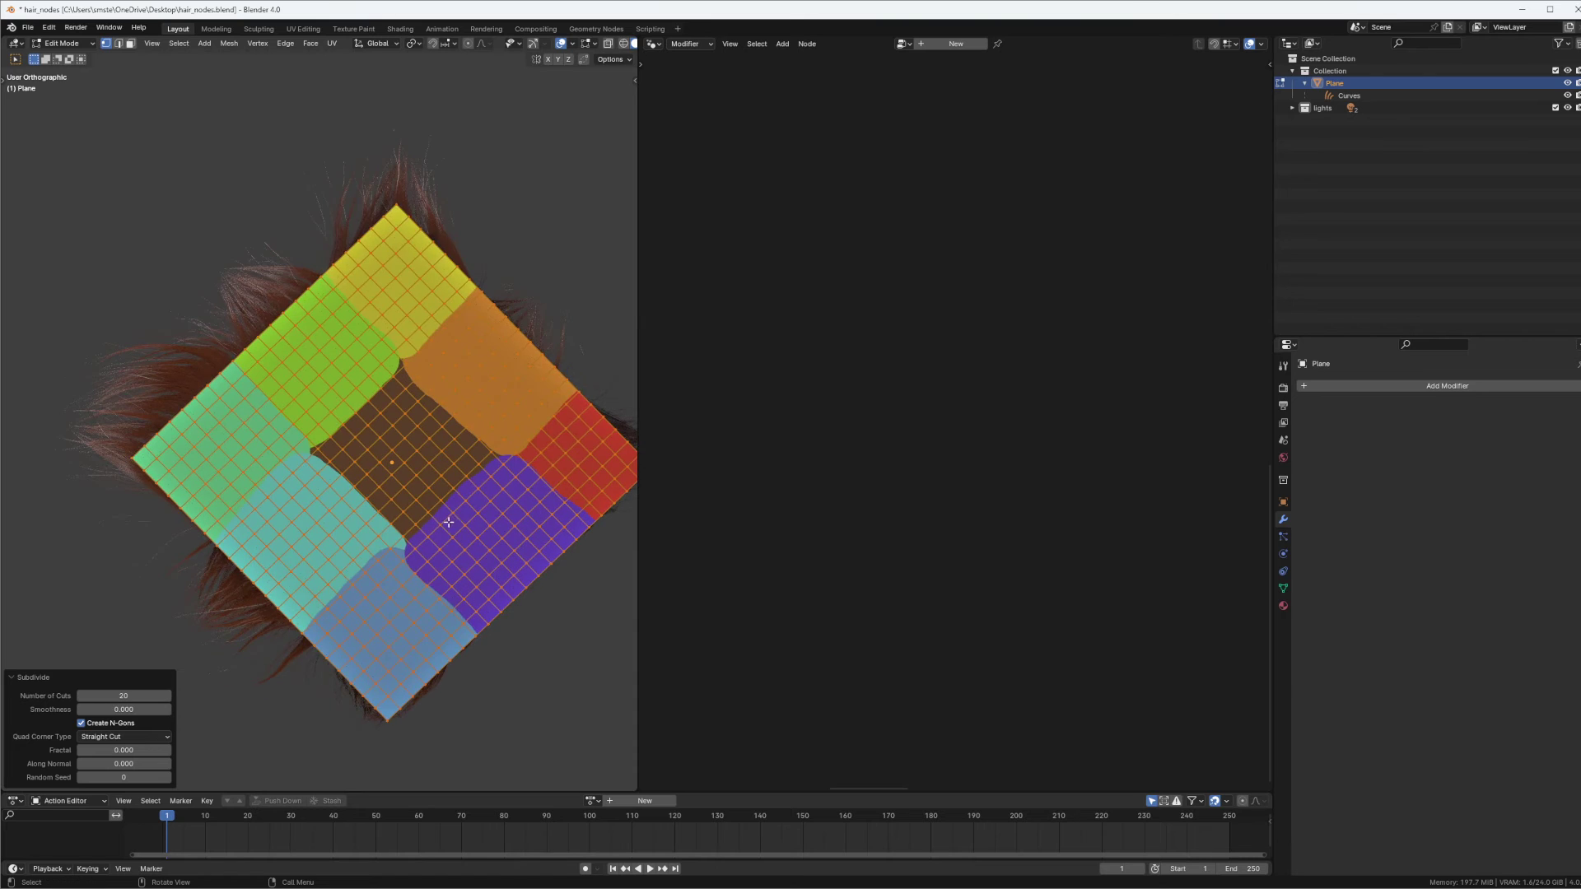
key(Tab)
Select the hair Curves, reopen the Interpolate Hair Curves group and turn its Viewer node back on.
middle_drag(467, 369, 430, 535)
click(539, 416)
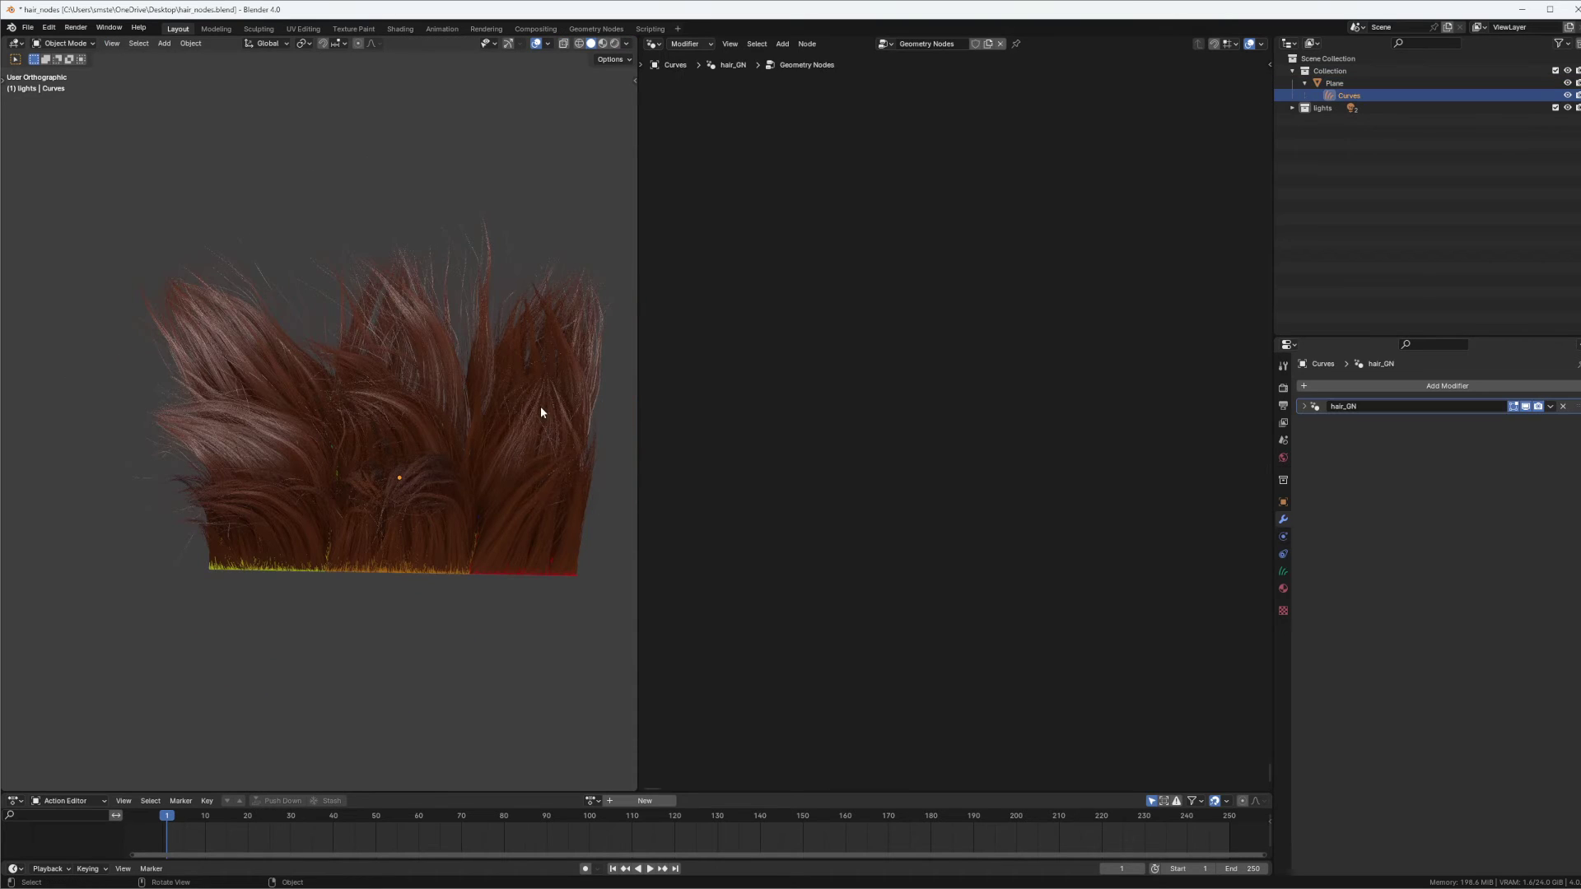
key(Home)
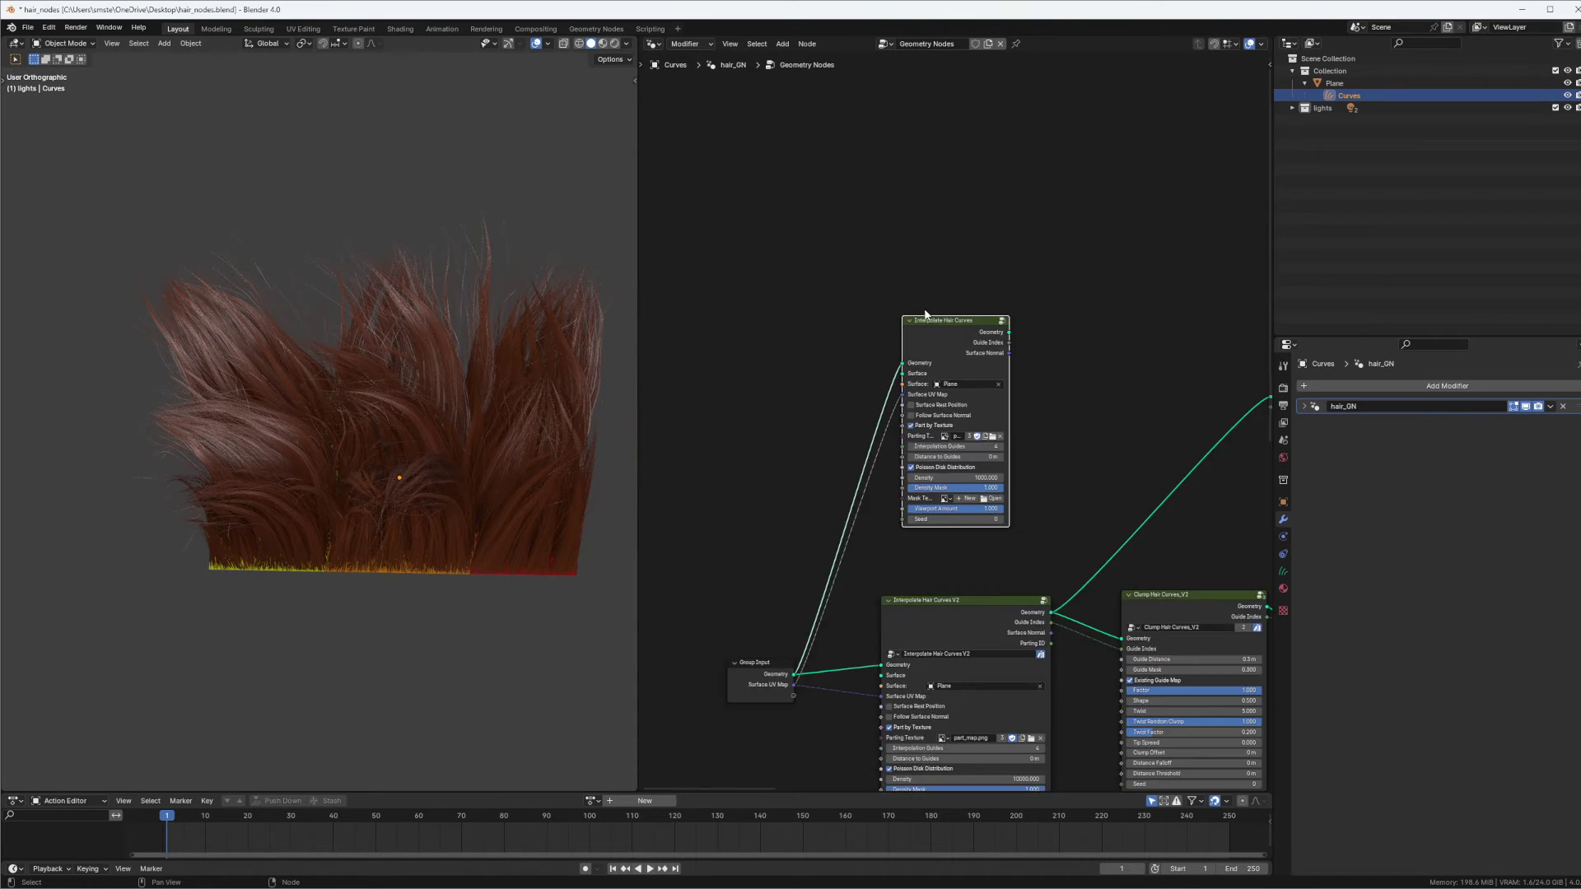
key(Tab)
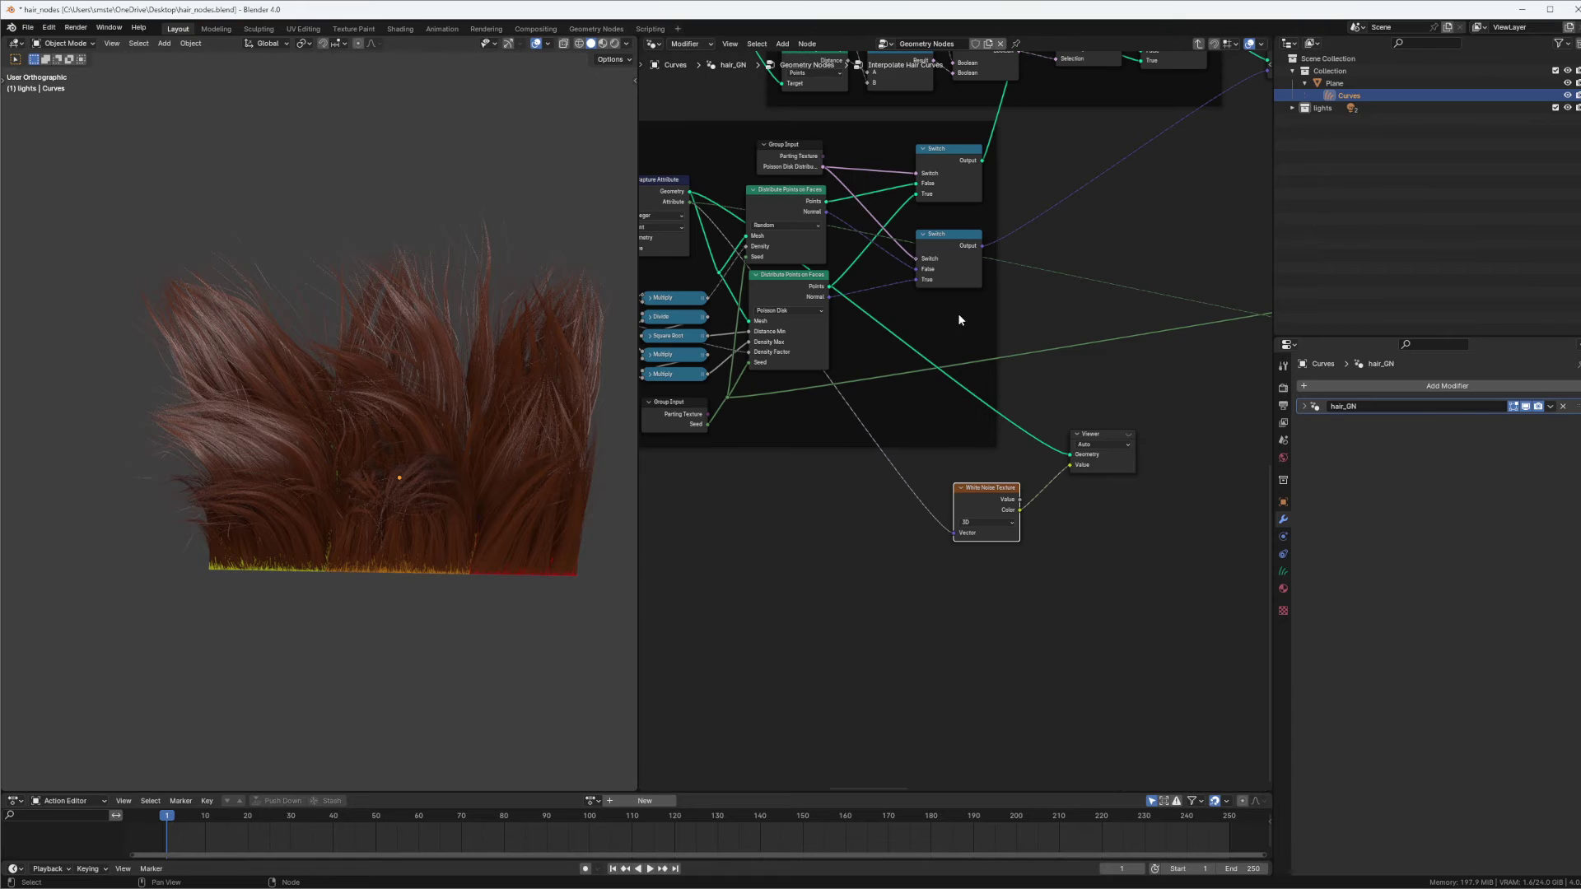
click(1129, 433)
Examine the colour borders between the part regions on the subdivided plane up close.
middle_drag(519, 431, 520, 542)
scroll(485, 451, up, 2)
mouse_move(385, 374)
middle_down()
mouse_move(382, 393)
mouse_move(375, 381)
middle_up()
scroll(351, 386, up, 4)
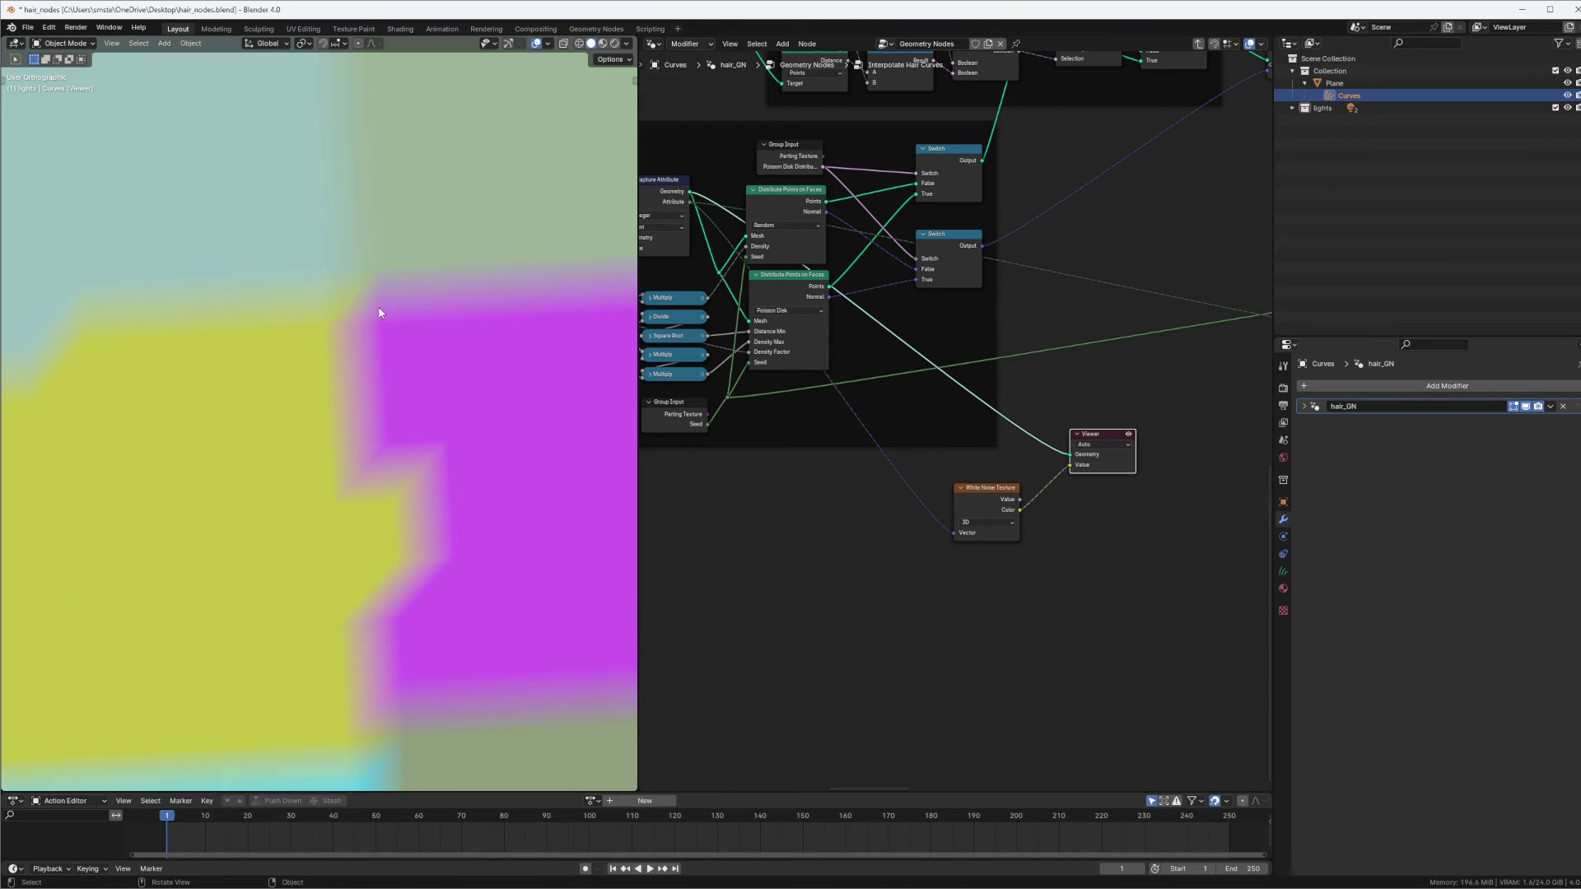
scroll(377, 329, down, 2)
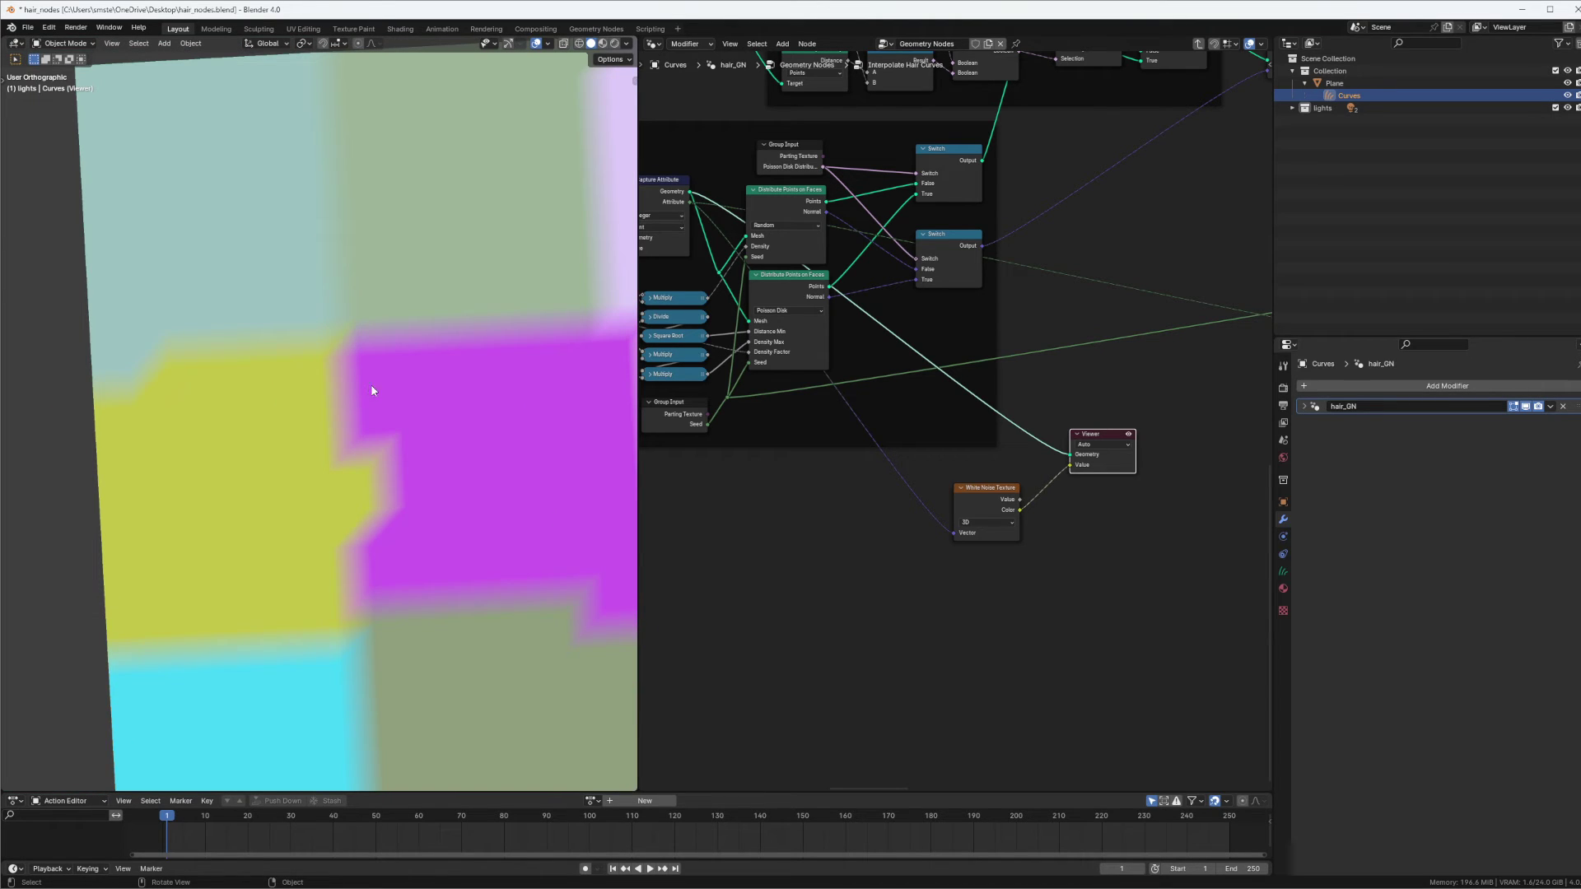
middle_drag(1074, 401, 1005, 419)
drag(1050, 459, 1046, 459)
scroll(354, 354, up, 3)
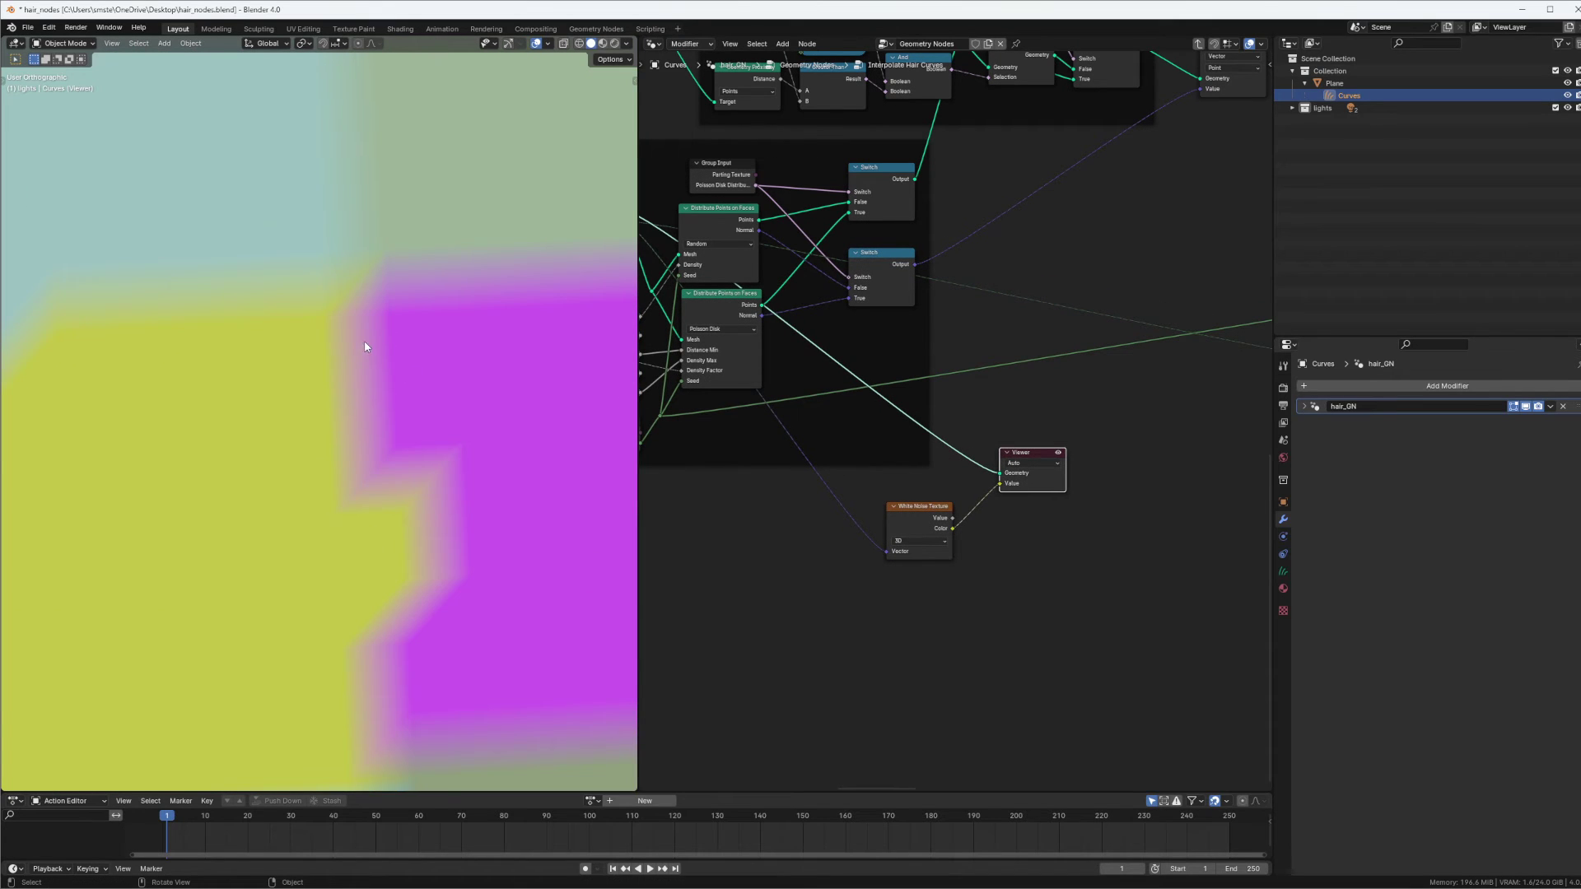
scroll(367, 344, up, 1)
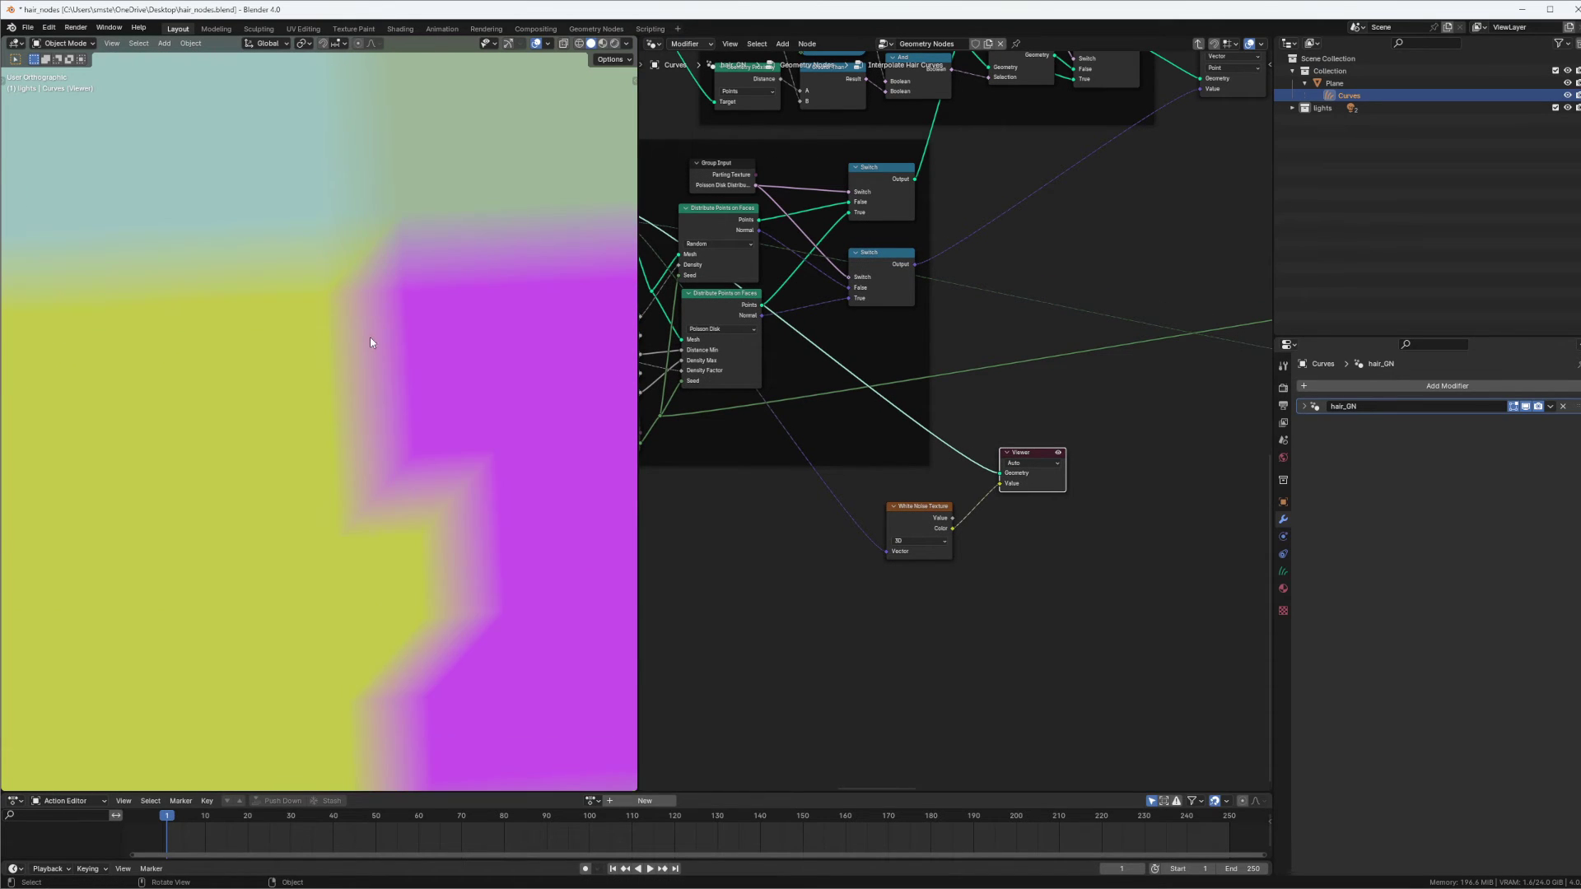
Examine how the Capture Attribute node feeds the two Distribute Points on Faces nodes in the Base Point Distribution frame.
scroll(403, 304, down, 1)
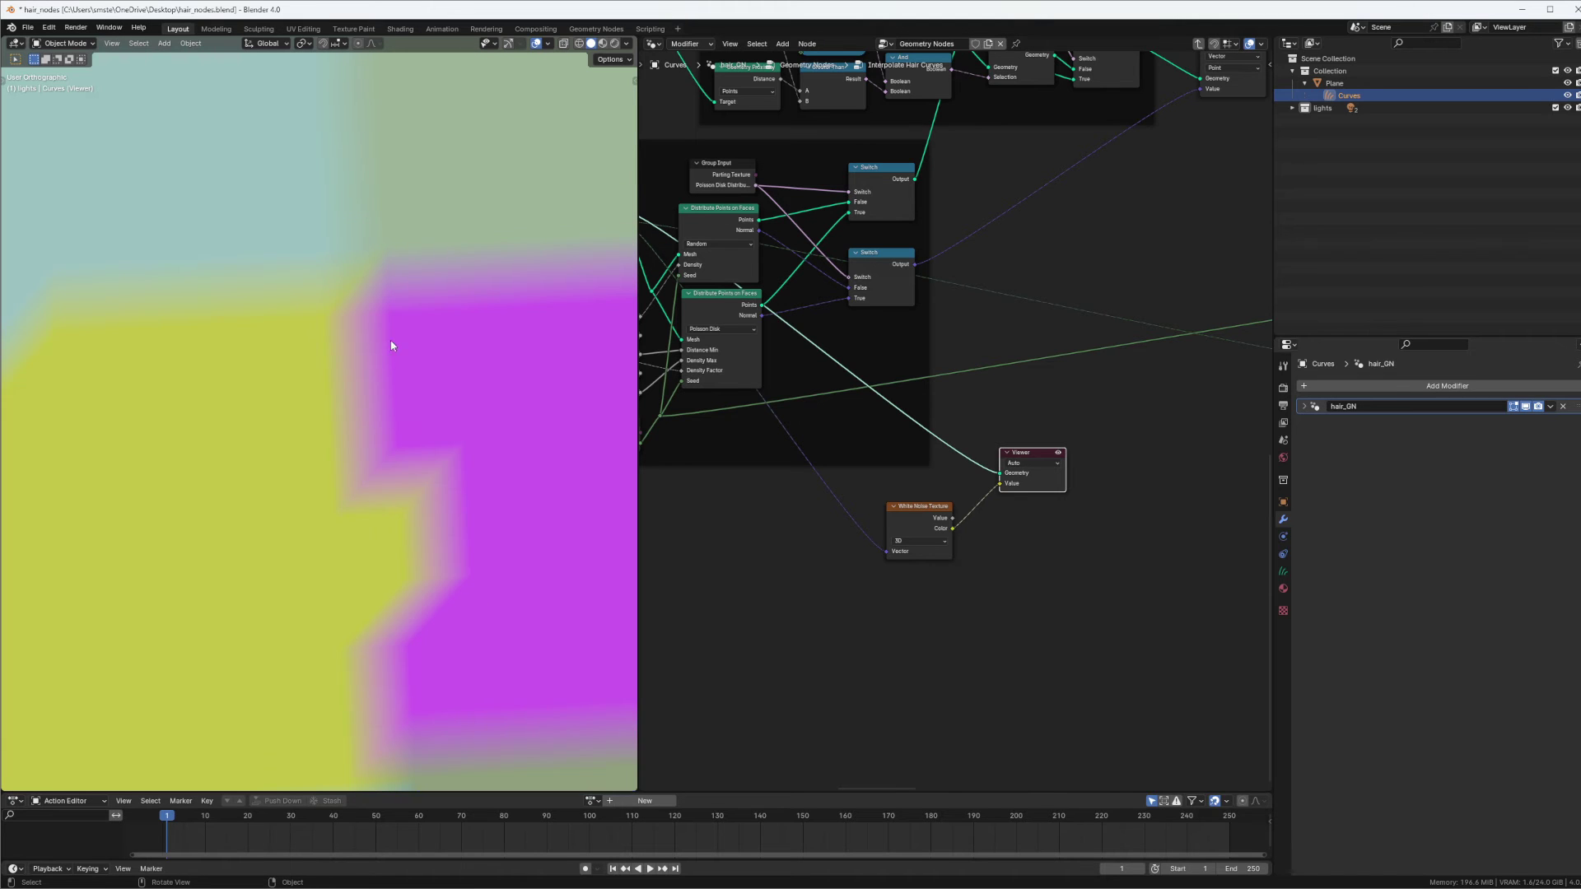
middle_drag(799, 298, 994, 304)
scroll(993, 304, up, 1)
middle_drag(759, 176, 821, 197)
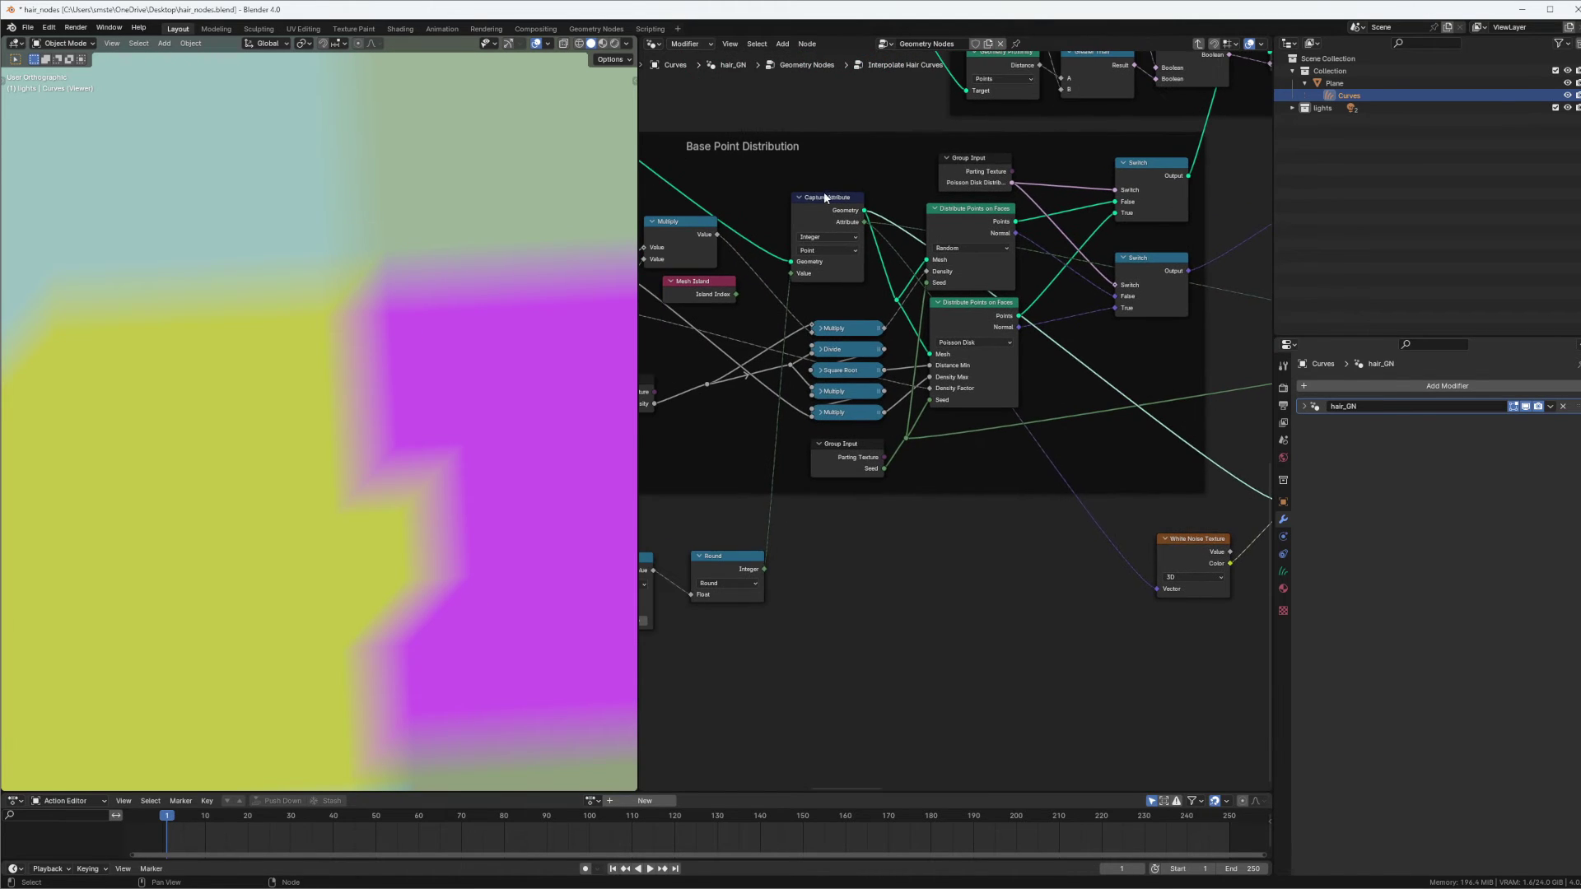
drag(825, 202, 822, 203)
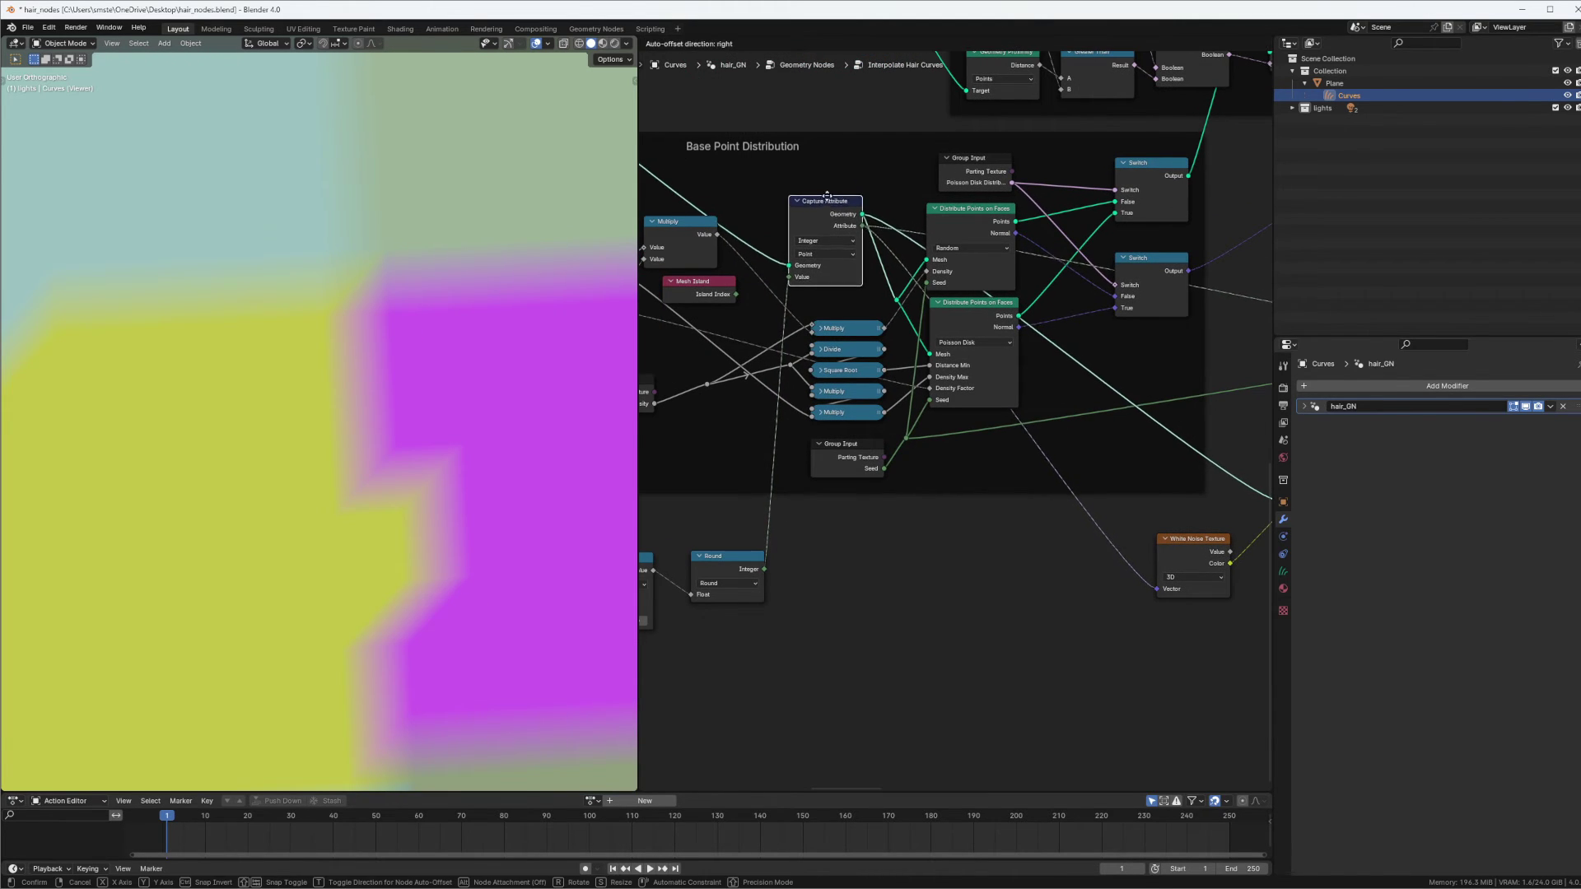
click(977, 210)
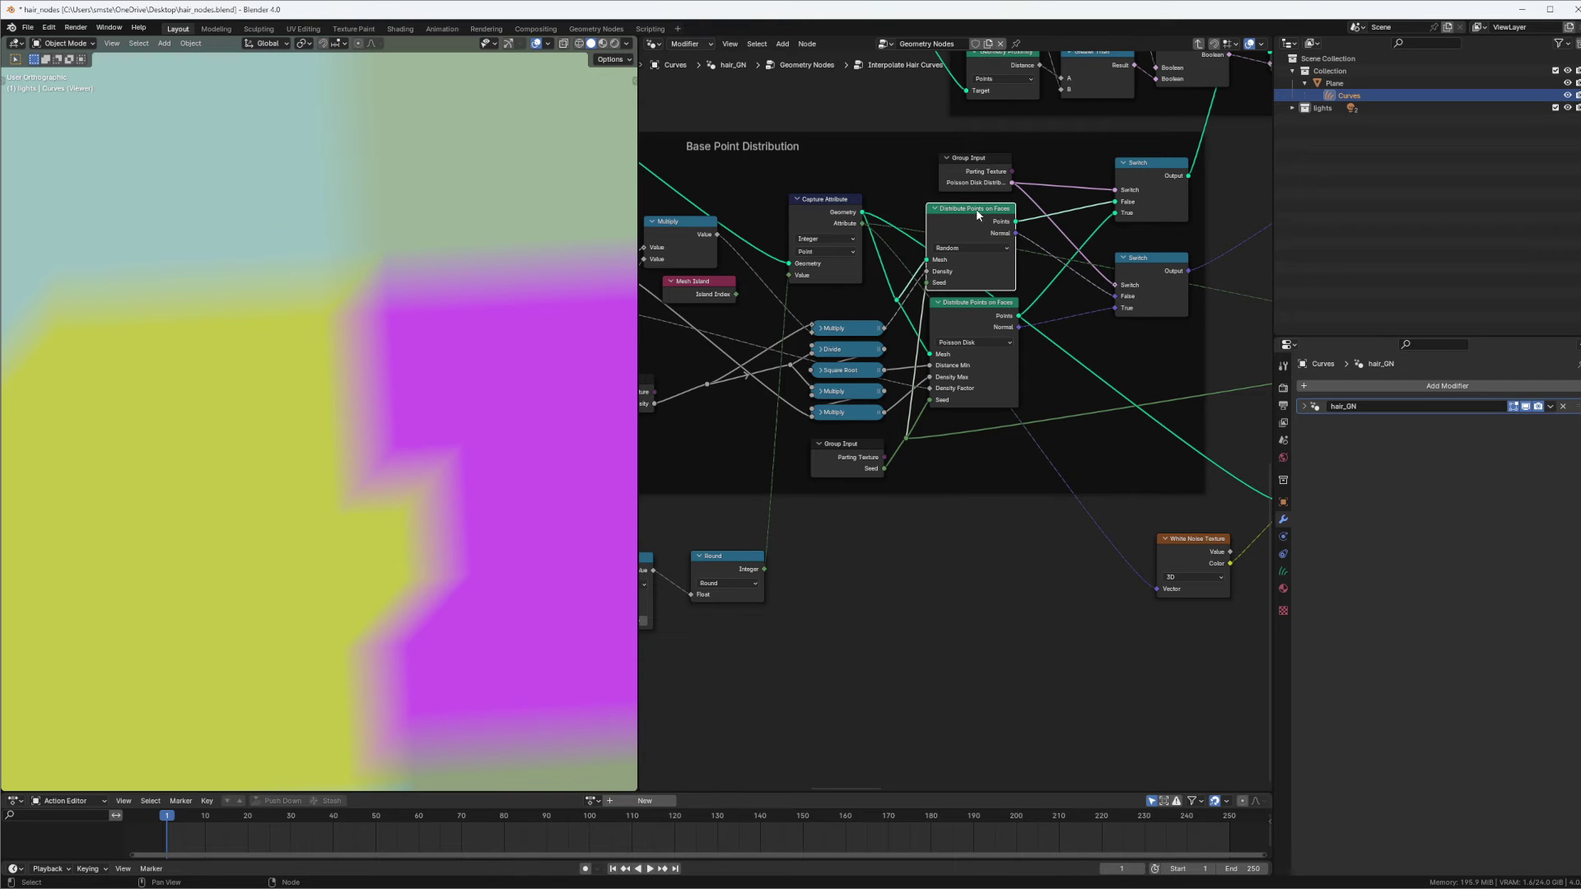
scroll(863, 313, down, 4)
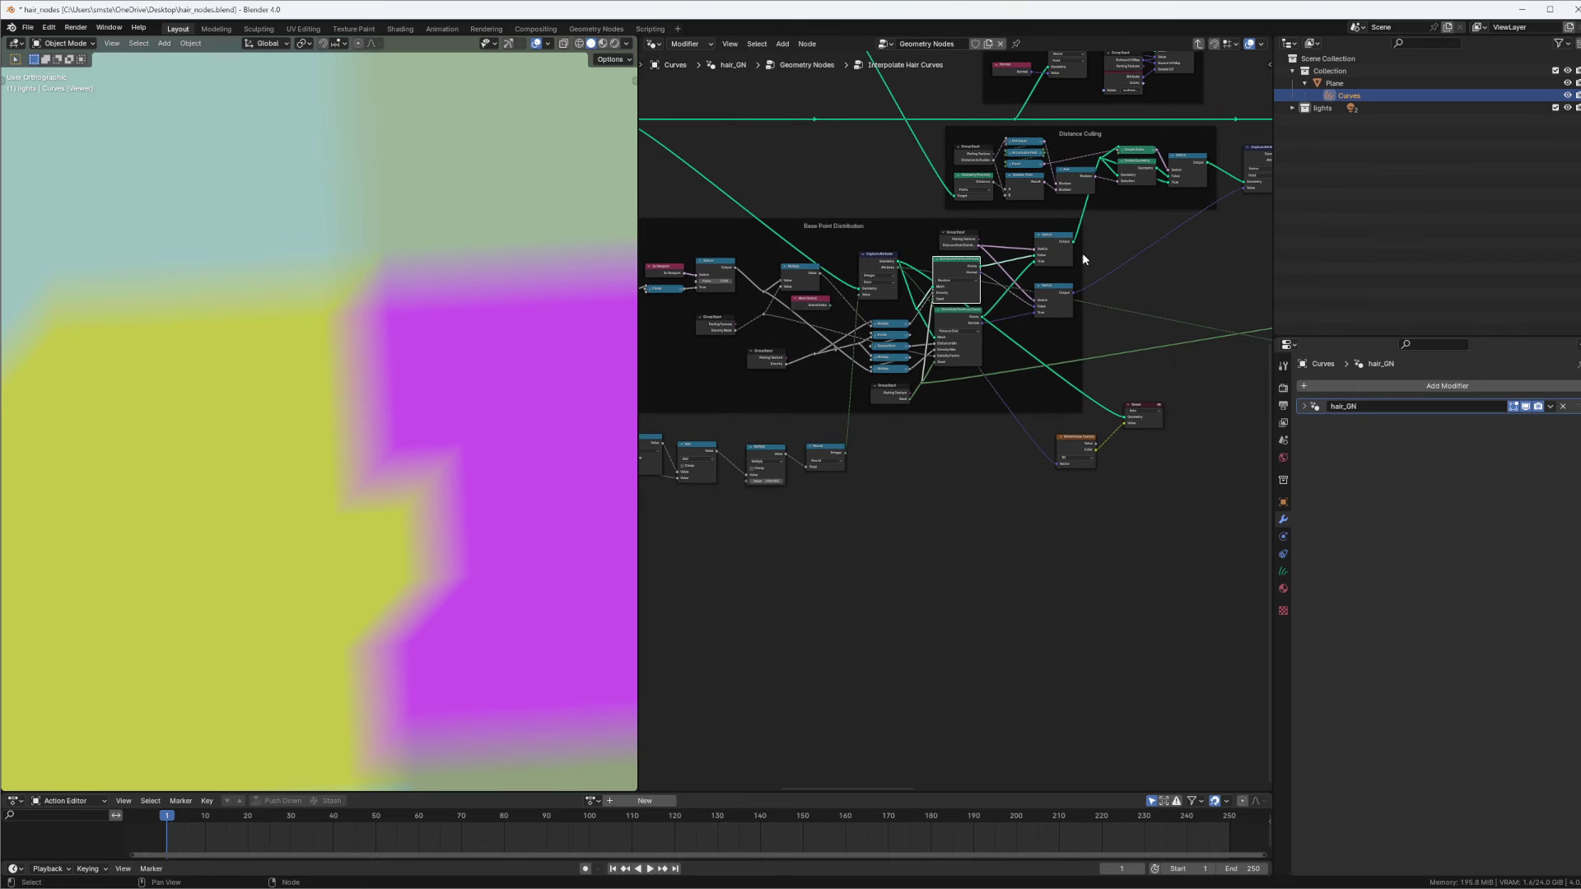
mouse_move(1026, 231)
mouse_down()
mouse_move(1029, 303)
mouse_move(1029, 226)
mouse_up()
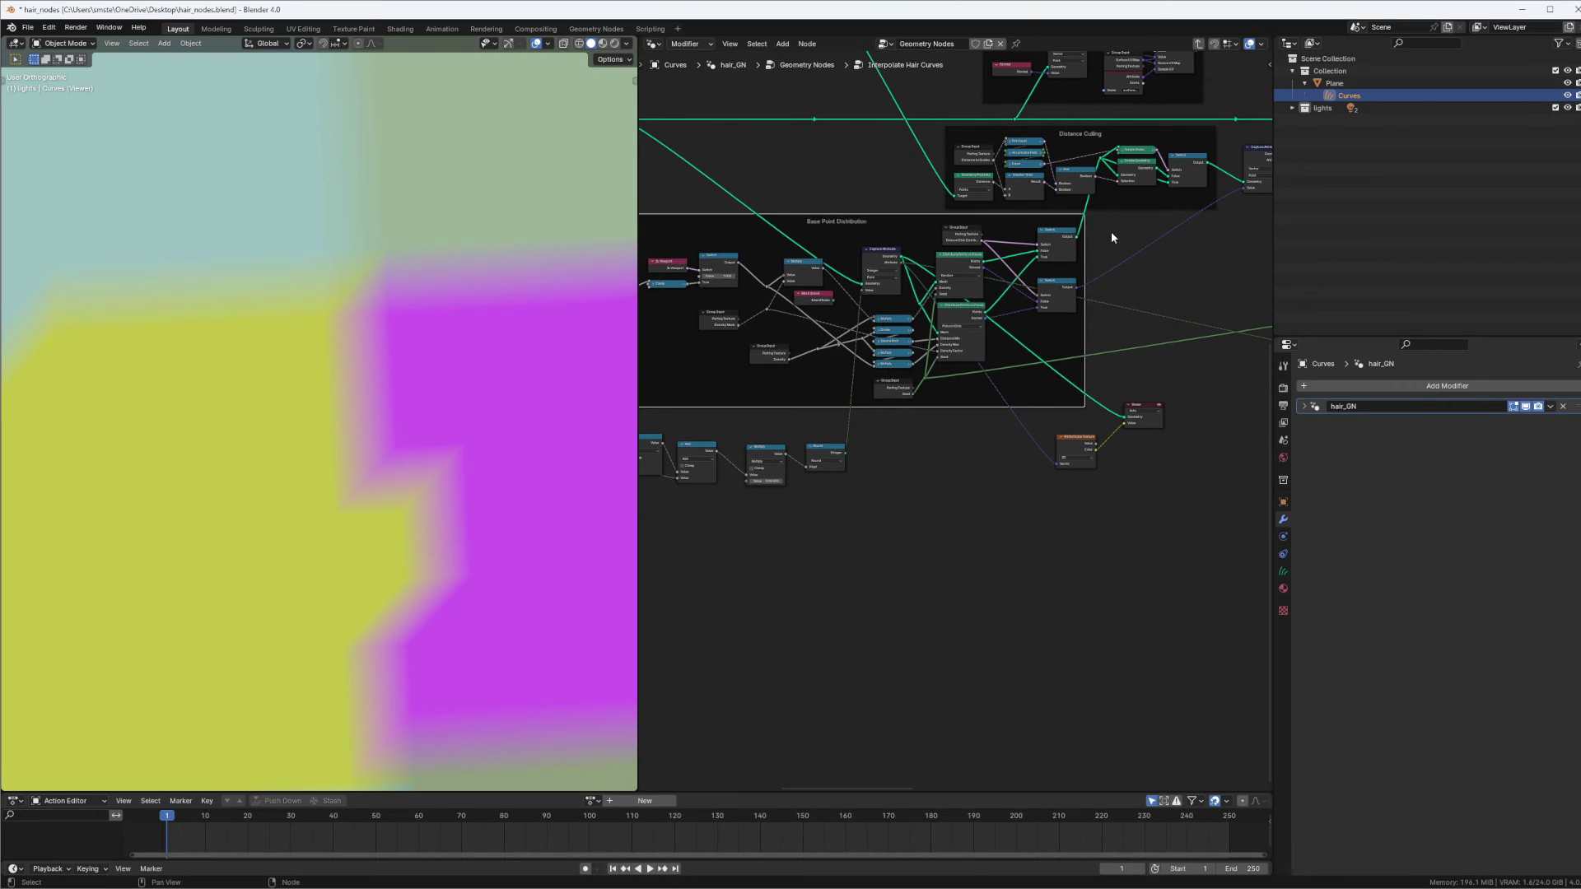
drag(1063, 322, 1107, 242)
scroll(1024, 284, up, 3)
click(948, 252)
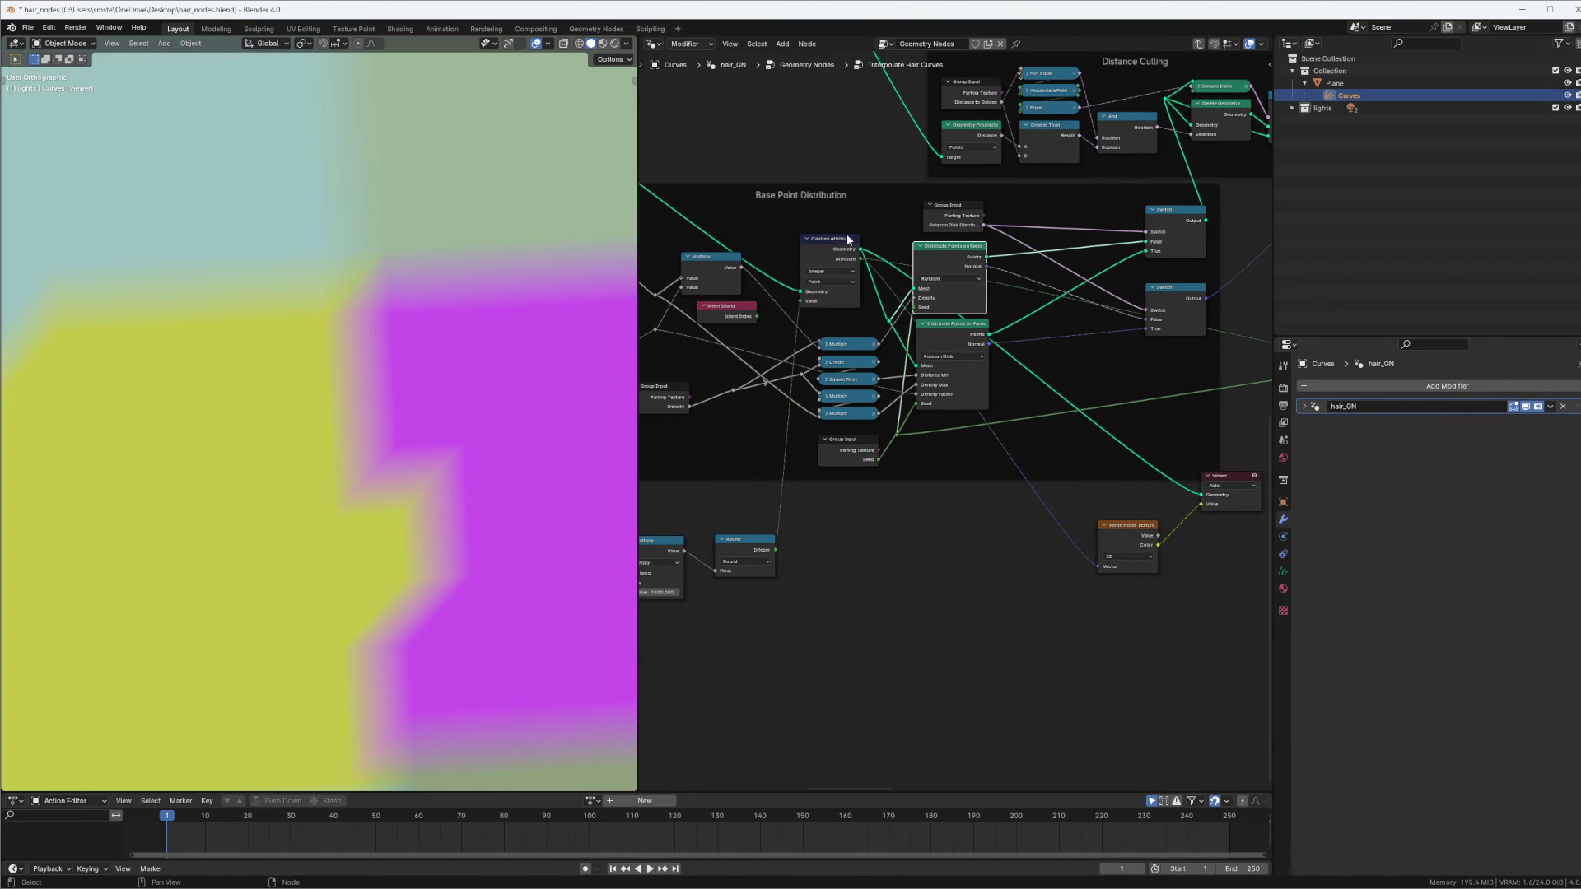
middle_drag(1007, 310, 981, 313)
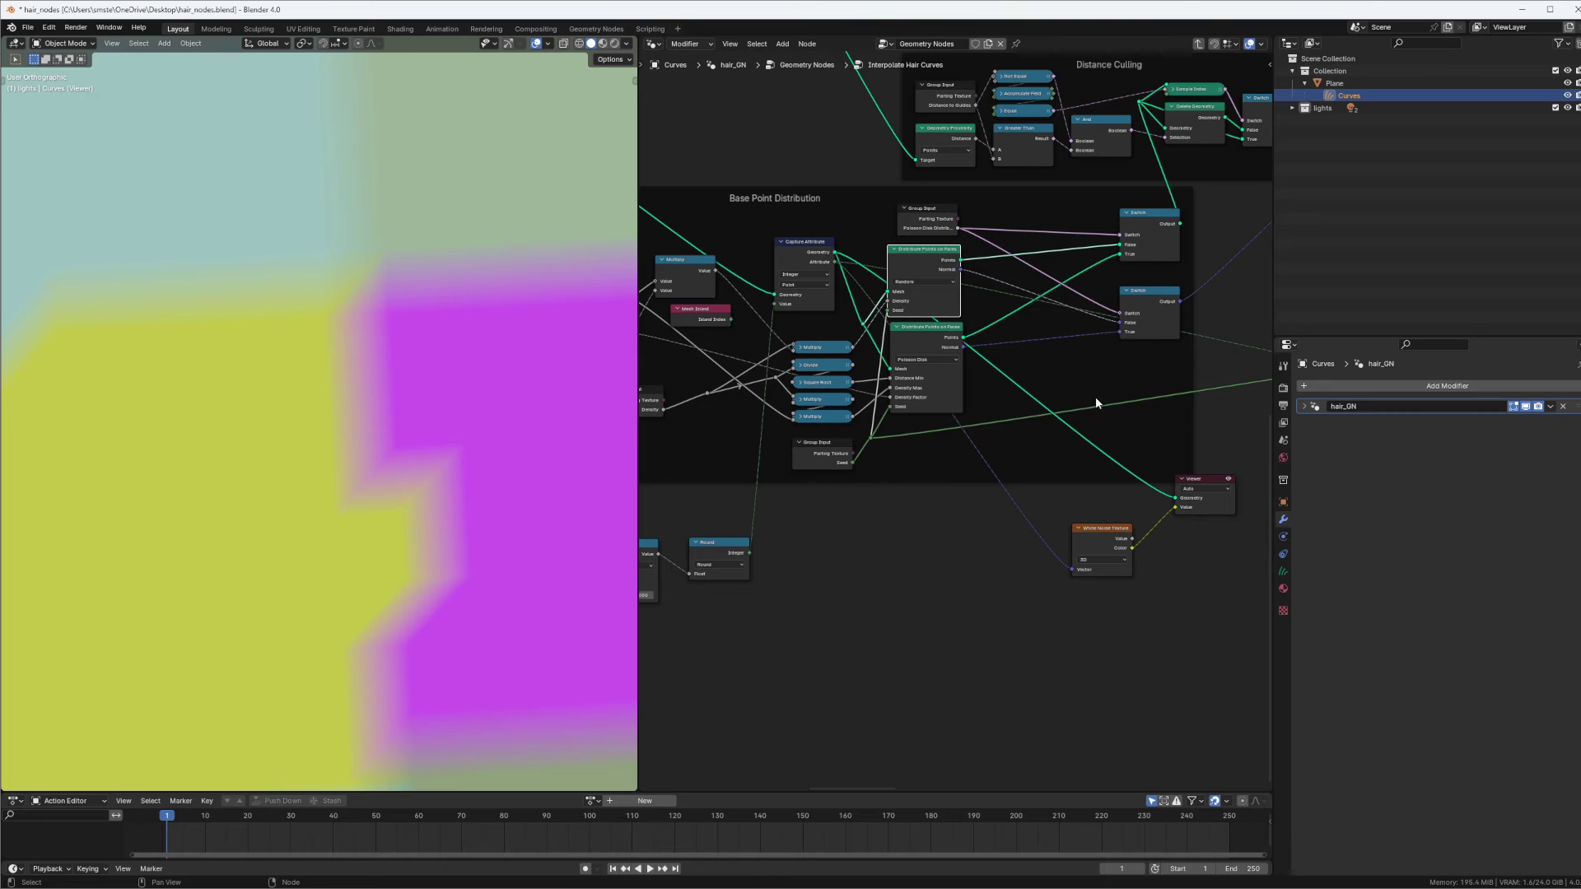
scroll(1090, 394, up, 2)
click(782, 199)
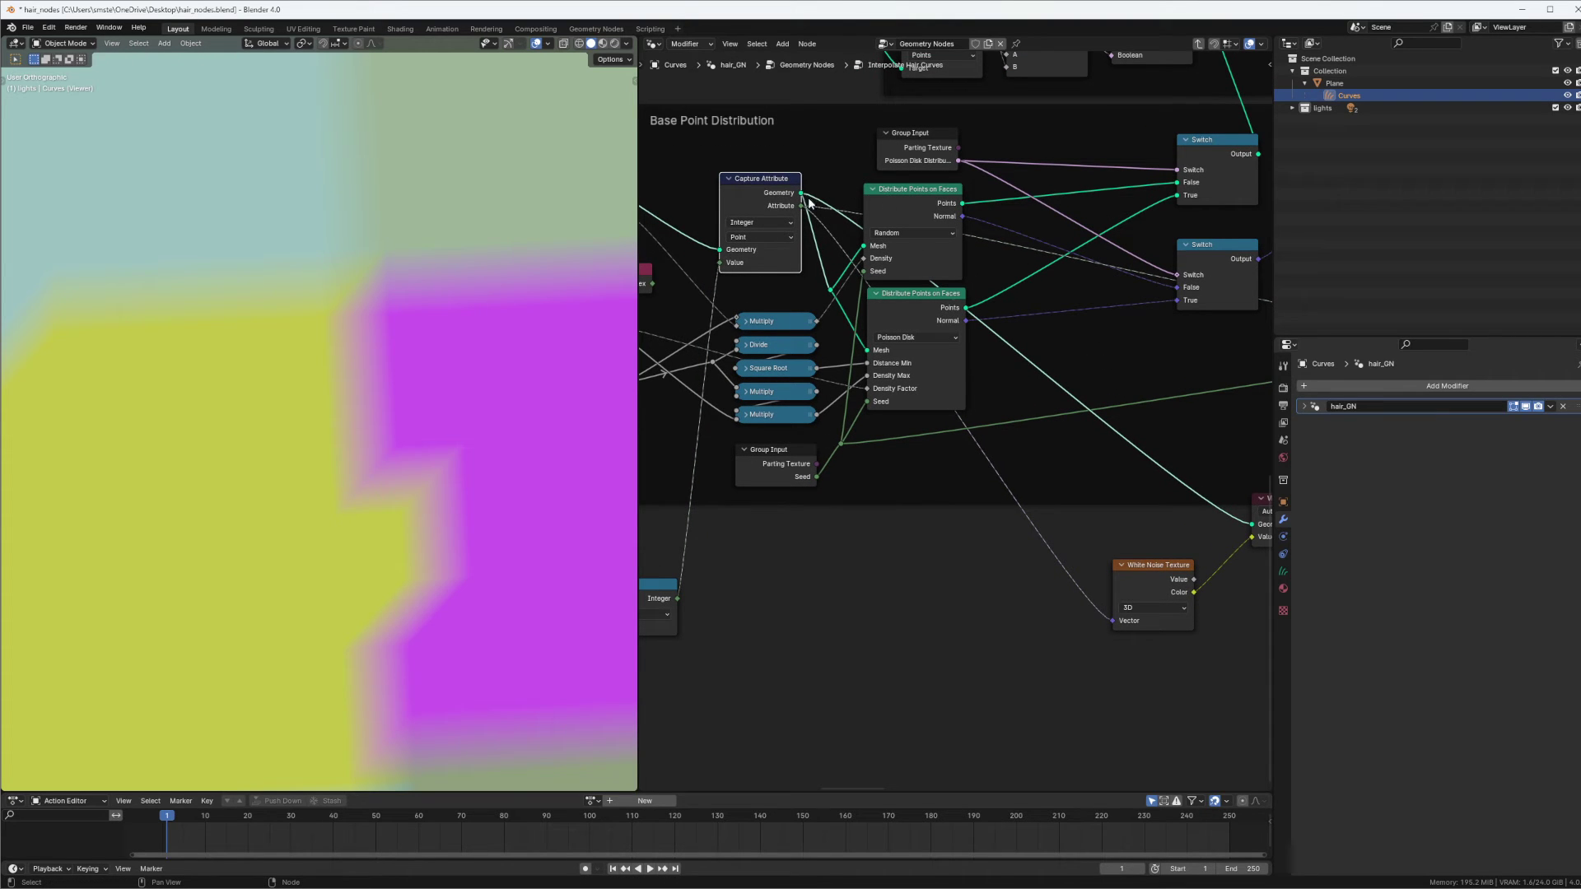
middle_drag(969, 211, 909, 209)
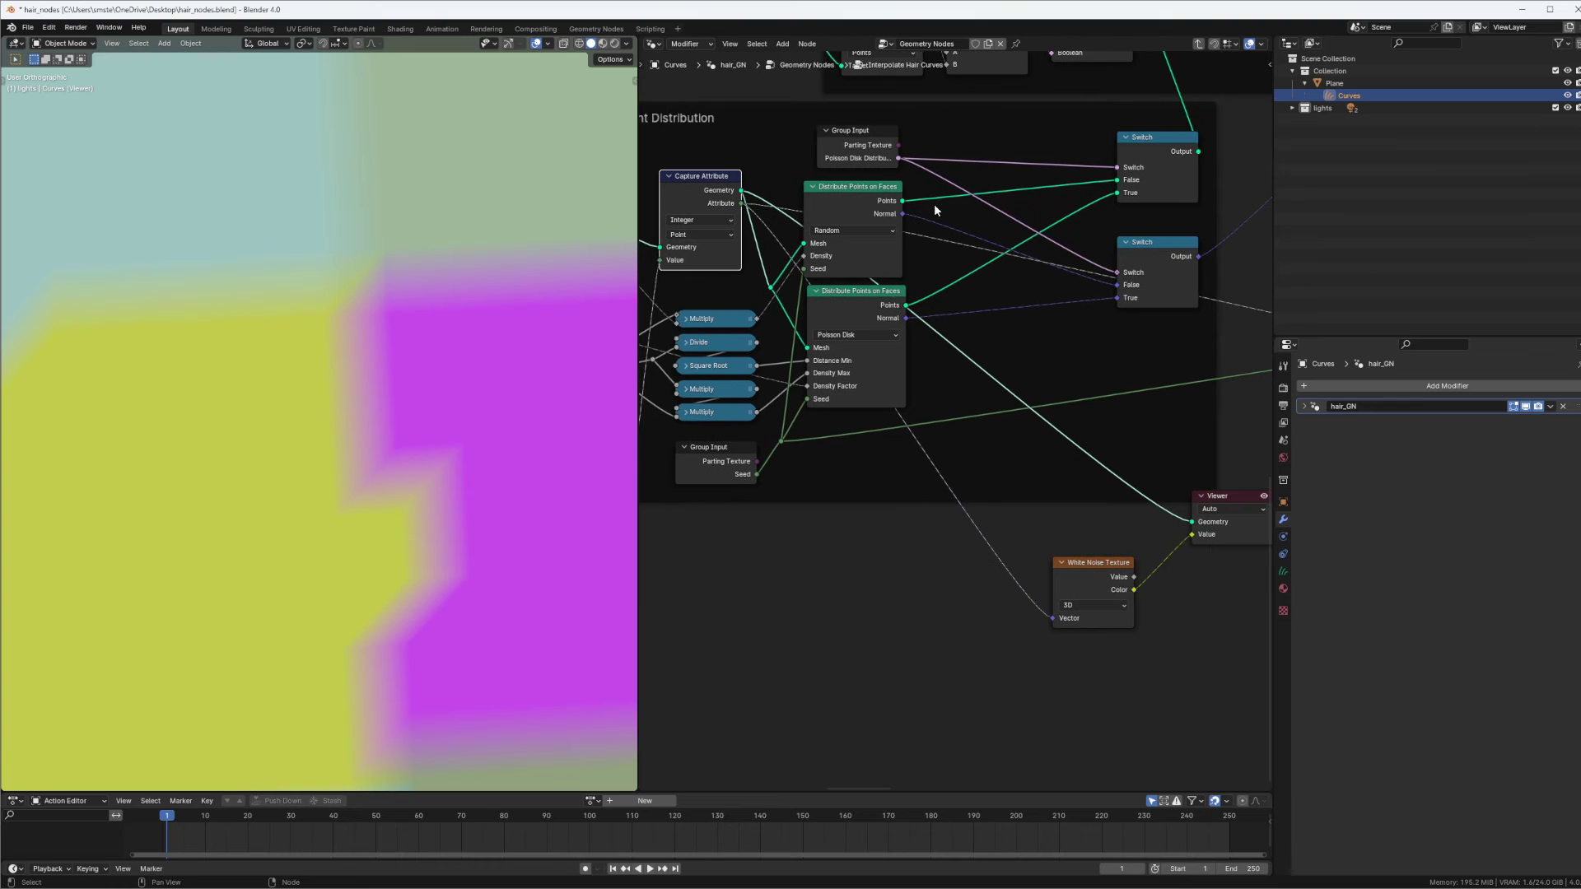
Preview the Random and the Poisson Disk Distribute Points on Faces outputs through the Viewer and compare the borders between parts.
drag(857, 301, 854, 309)
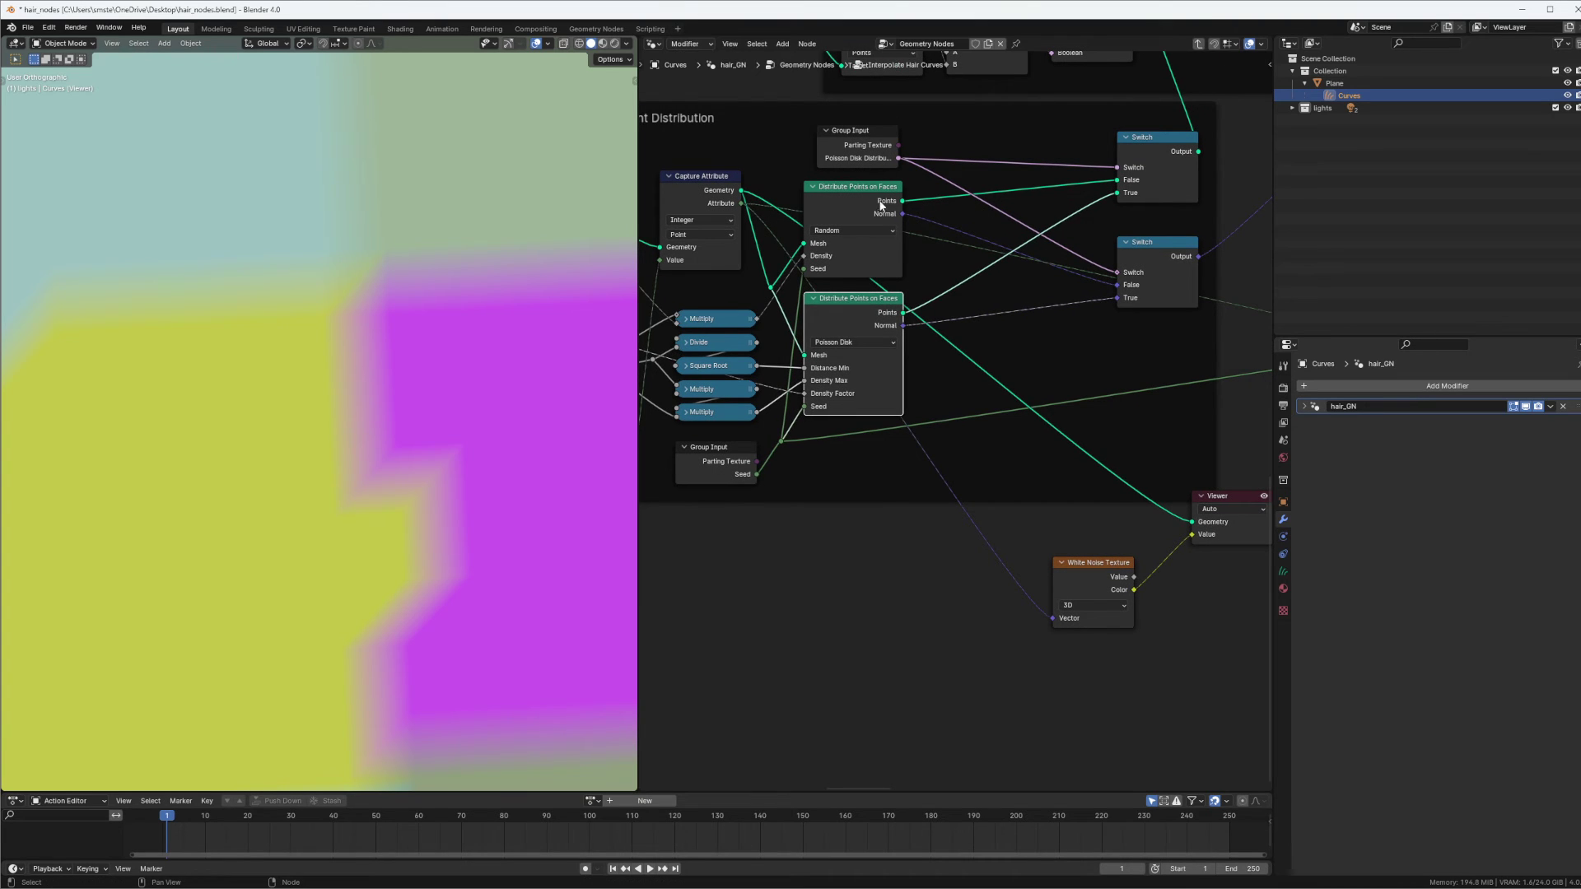
ctrl+scroll(922, 195, down, 3)
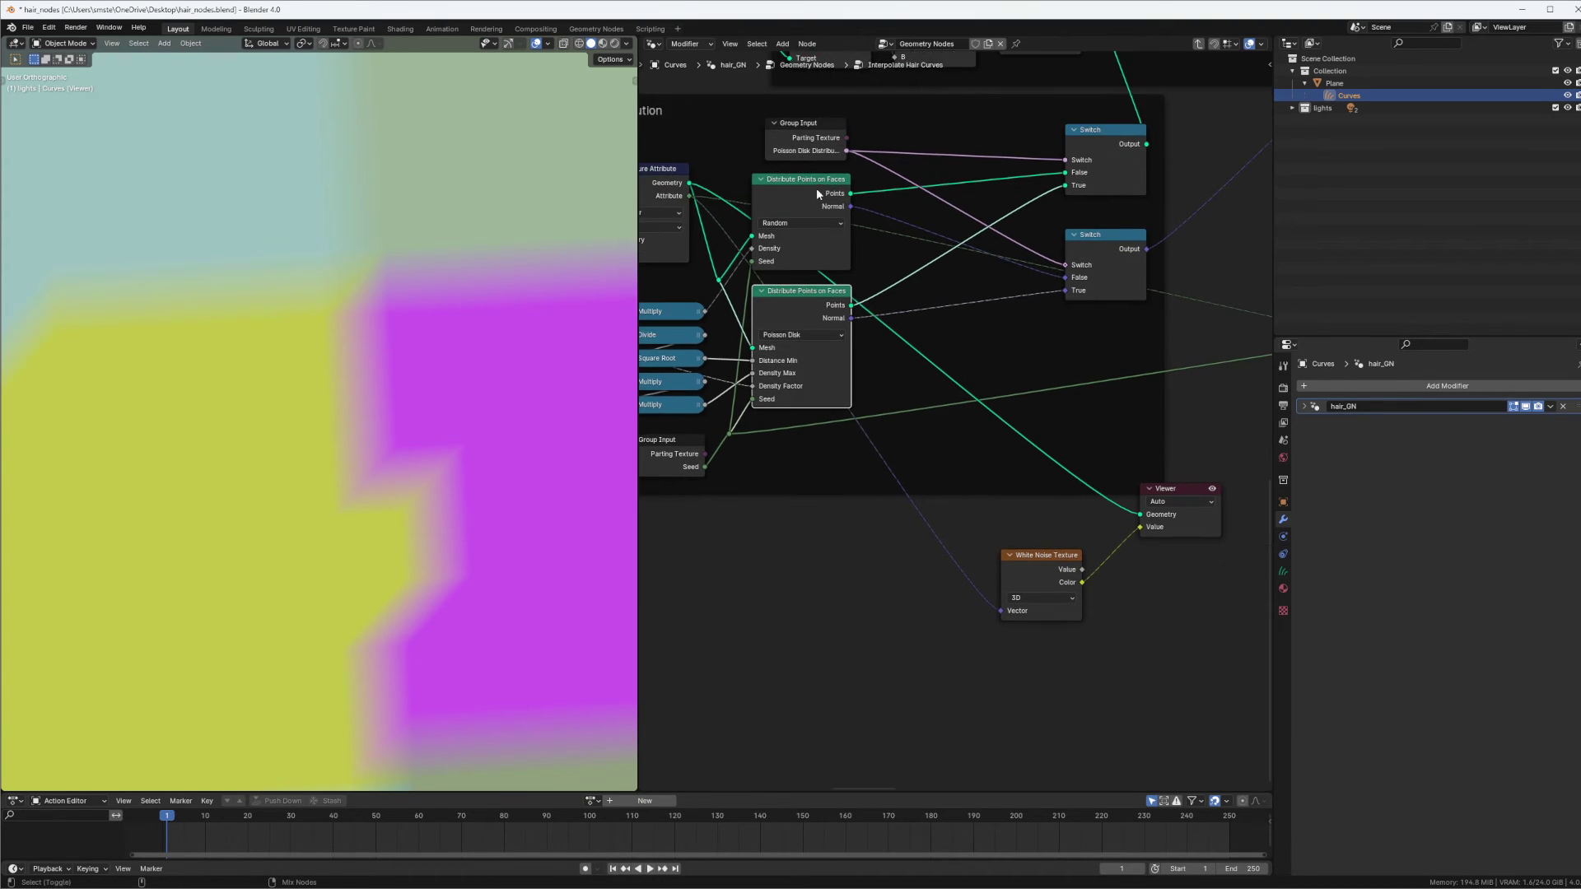
ctrl+shift+click(838, 213)
scroll(478, 365, down, 5)
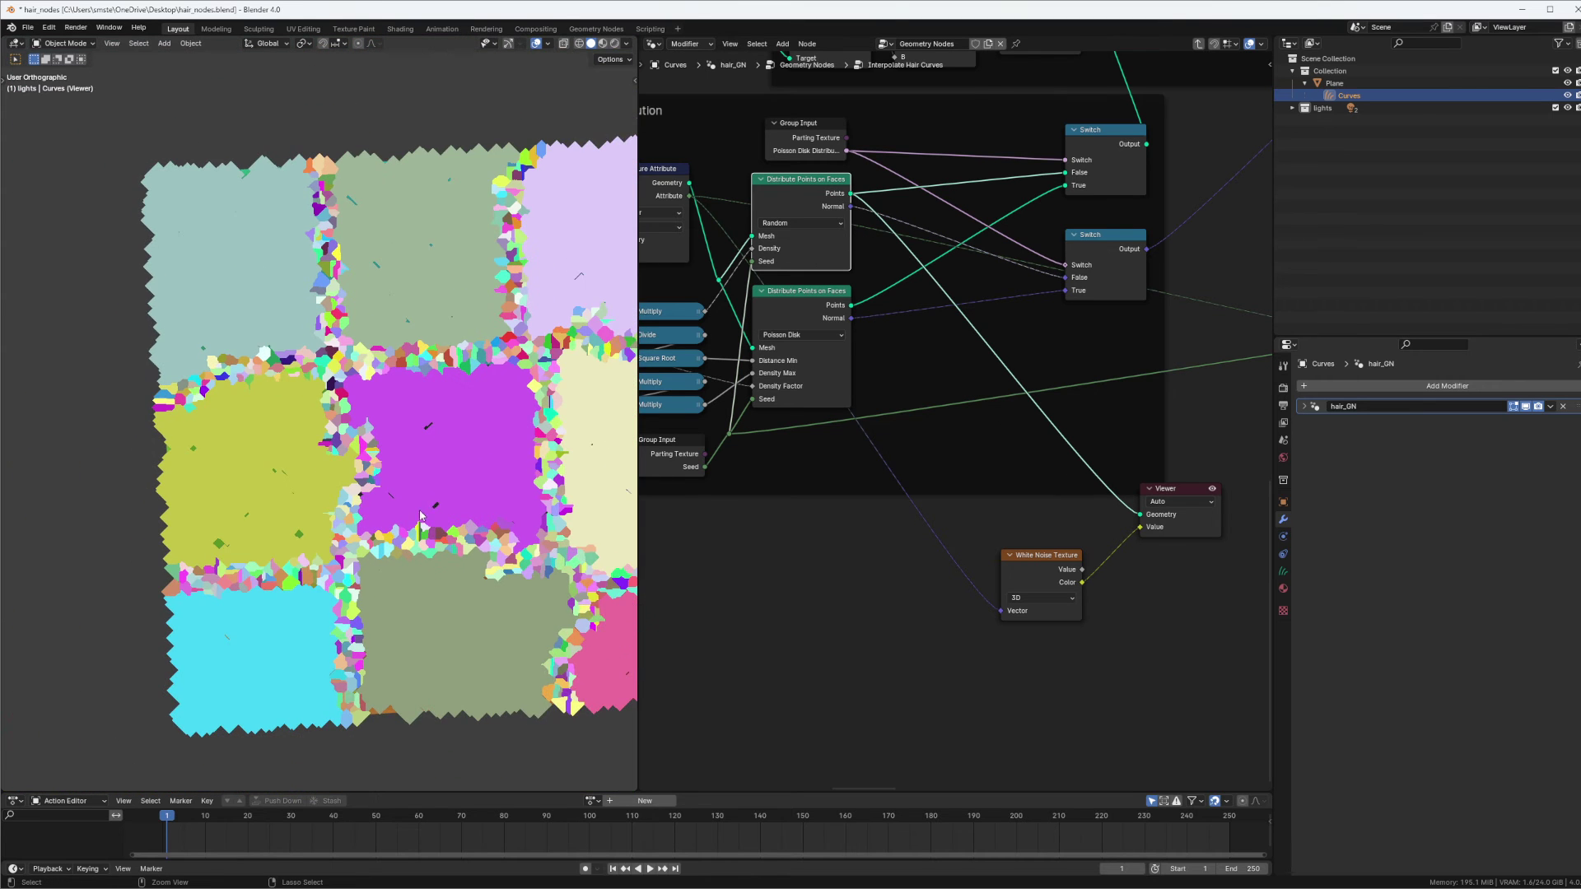
scroll(540, 364, up, 2)
mouse_move(455, 560)
middle_down()
mouse_move(455, 504)
mouse_move(454, 562)
middle_up()
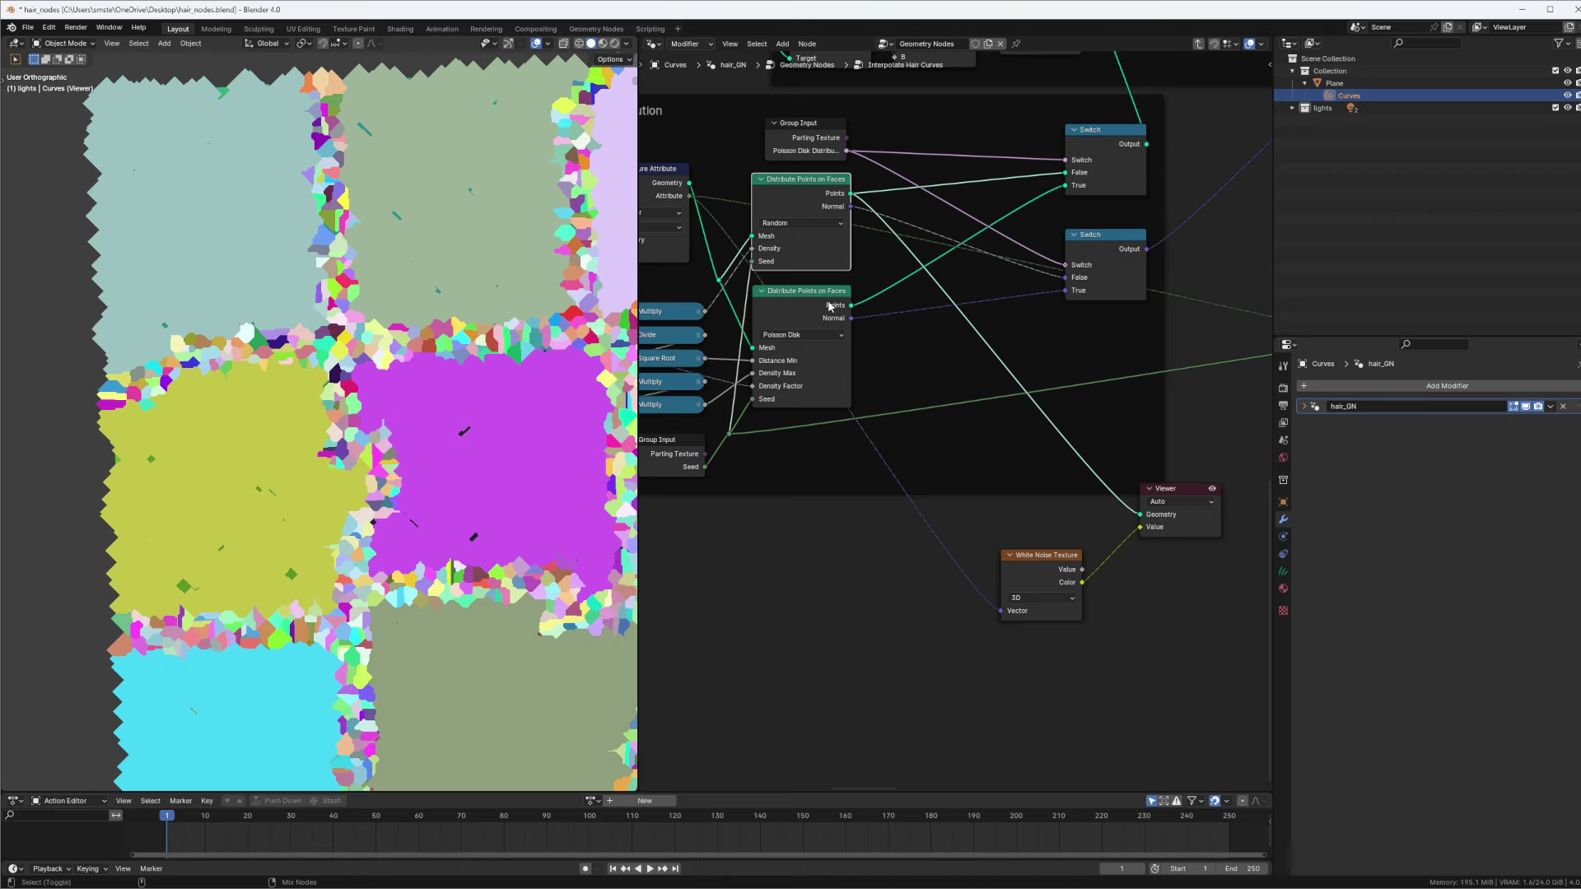
ctrl+shift+click(828, 325)
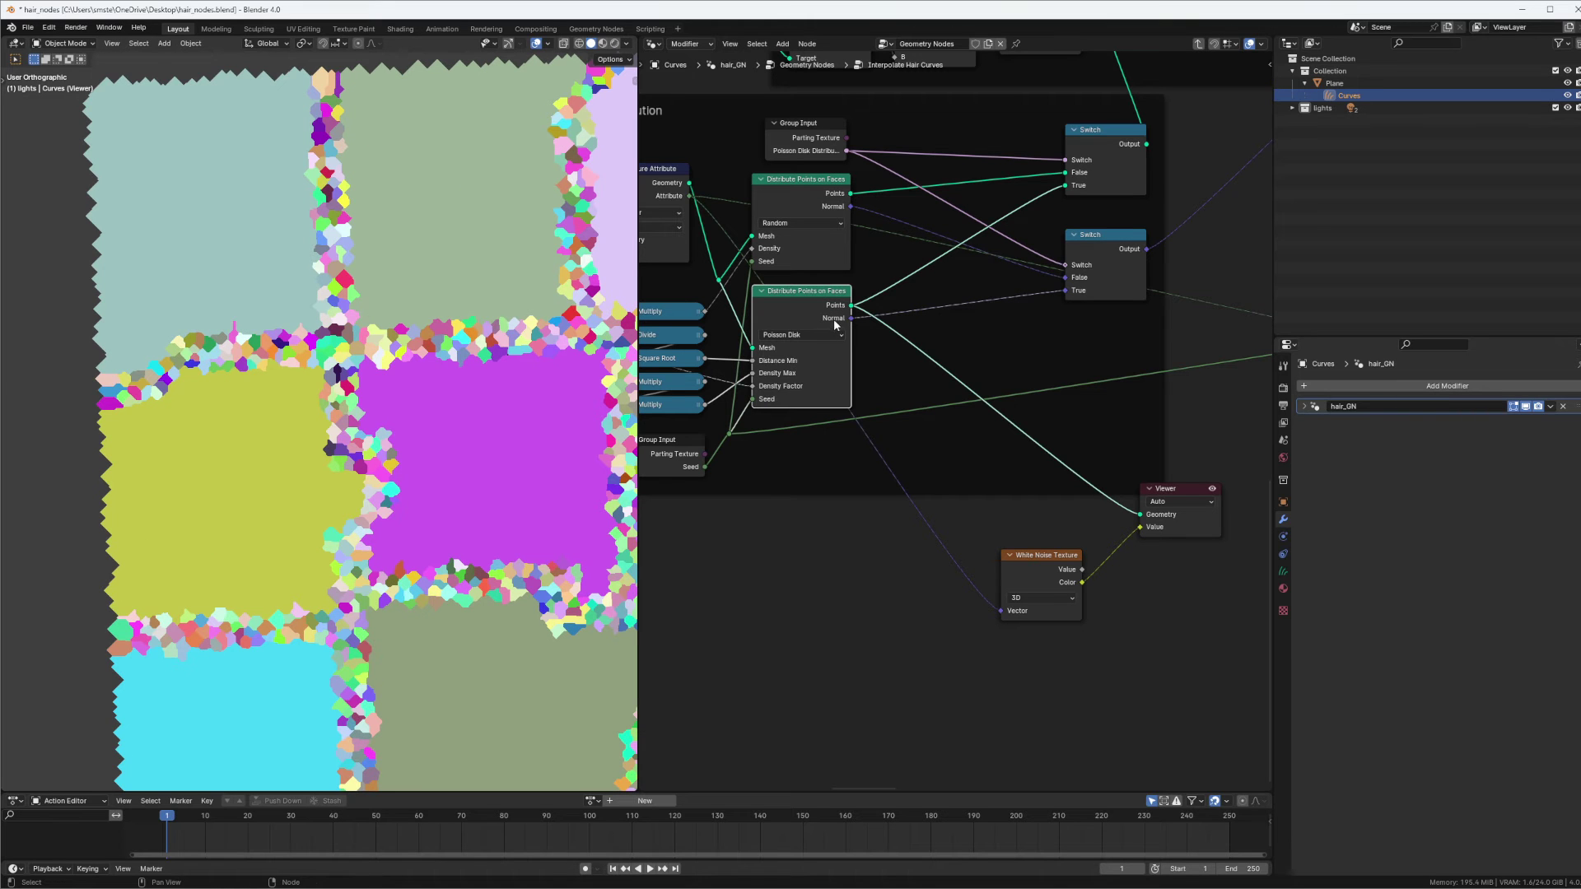
ctrl+middle_drag(931, 201, 823, 313)
ctrl+middle_drag(1037, 321, 938, 380)
middle_drag(659, 377, 912, 280)
middle_drag(707, 260, 870, 267)
middle_drag(1130, 267, 1010, 291)
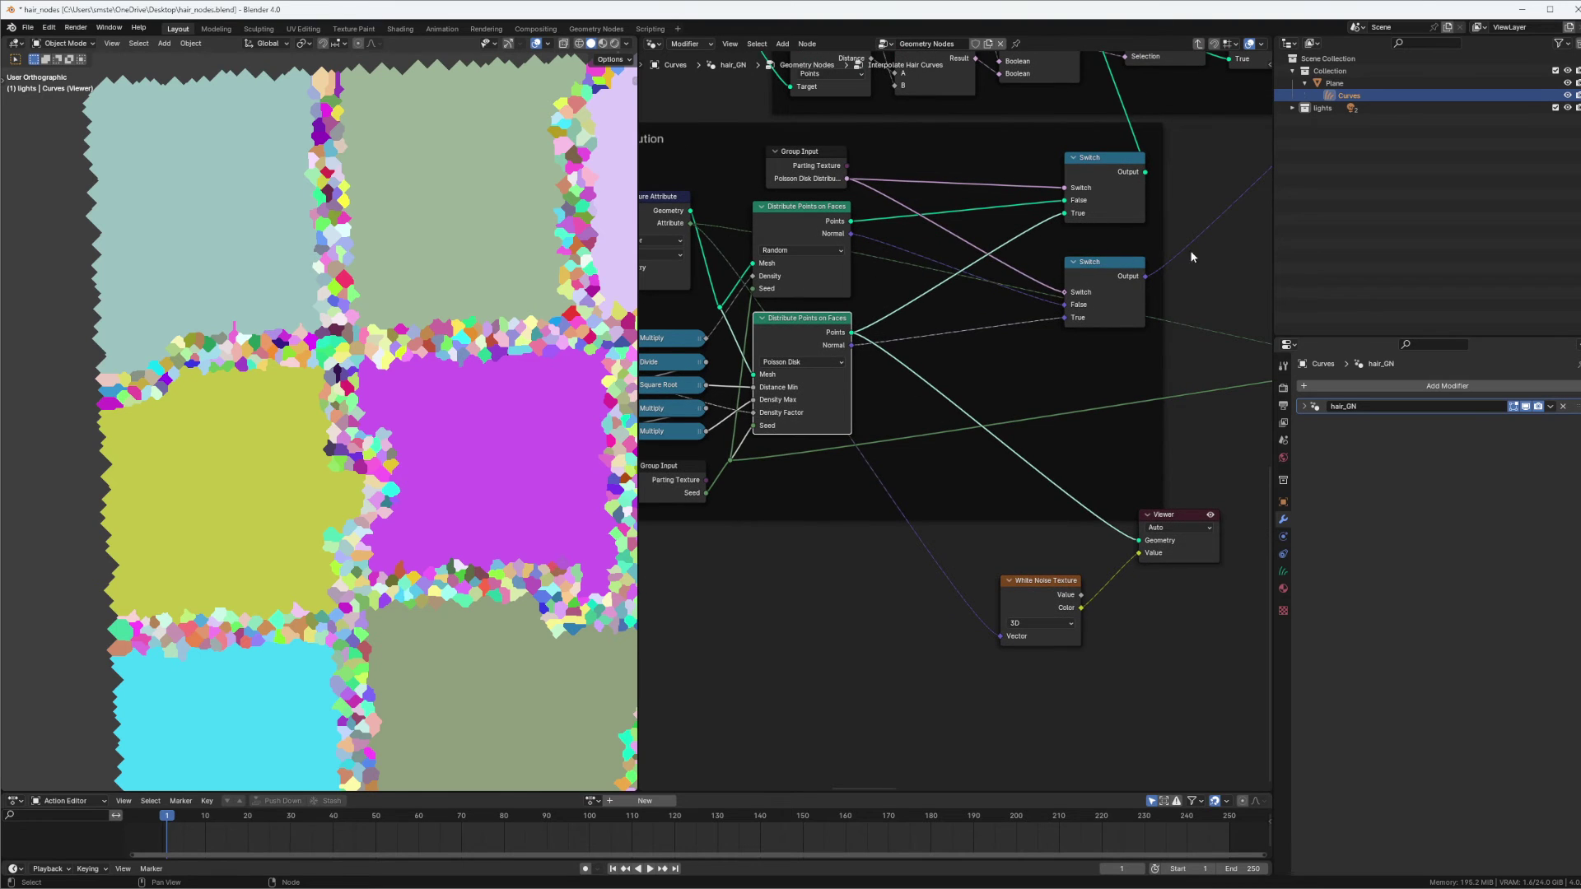
Add a Store Named Attribute node below the Base Point Distribution frame, with data type Integer and the name part_id.
middle_drag(1181, 254, 1222, 125)
key(shift+a)
click(891, 548)
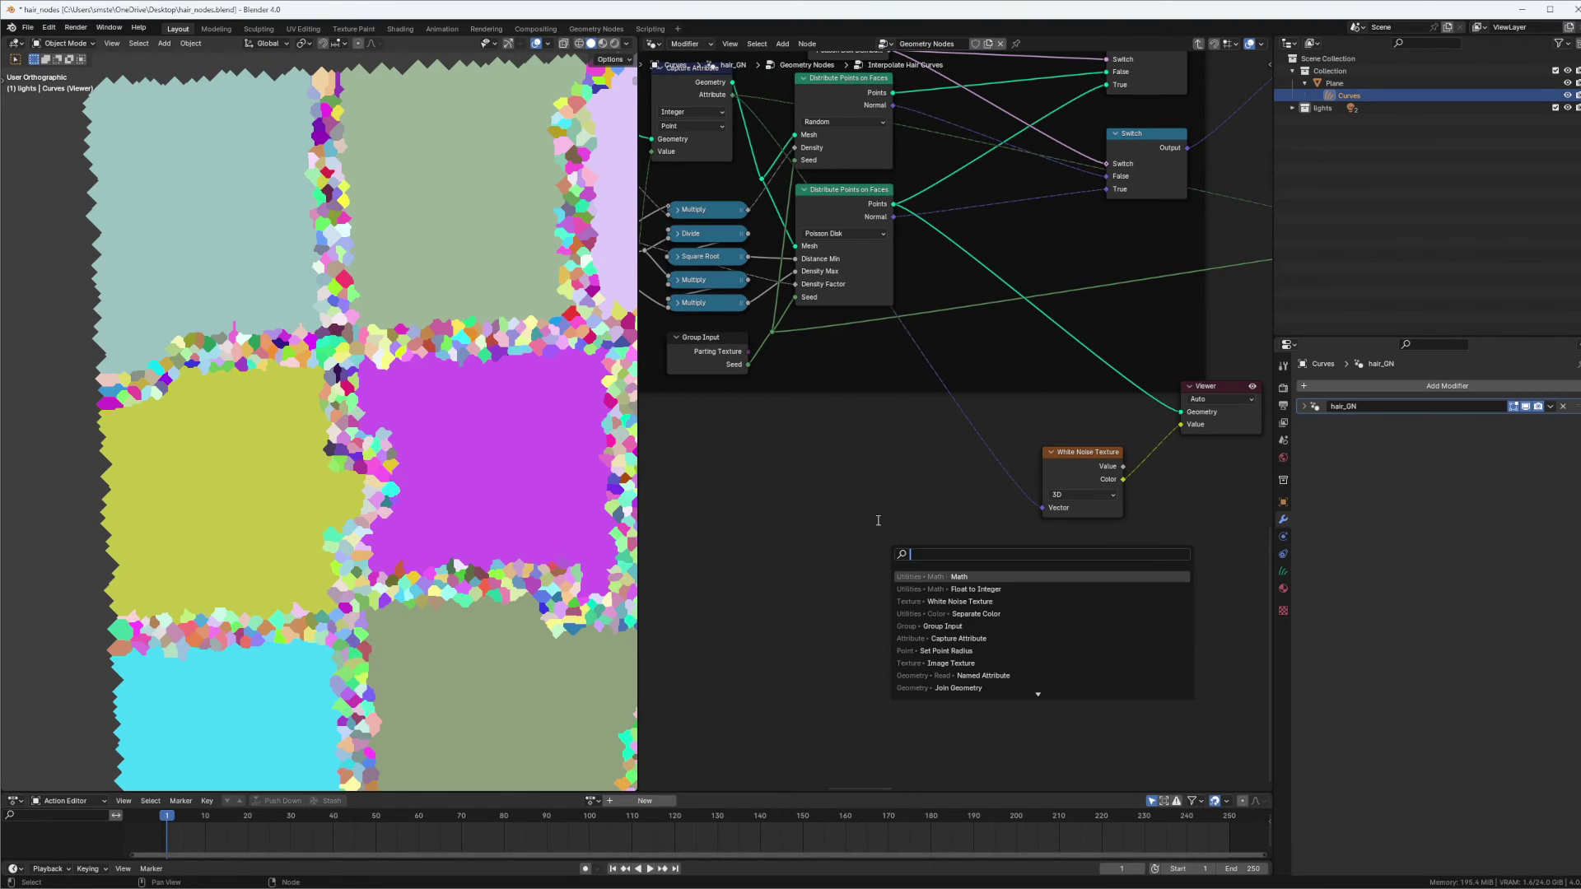
text(store)
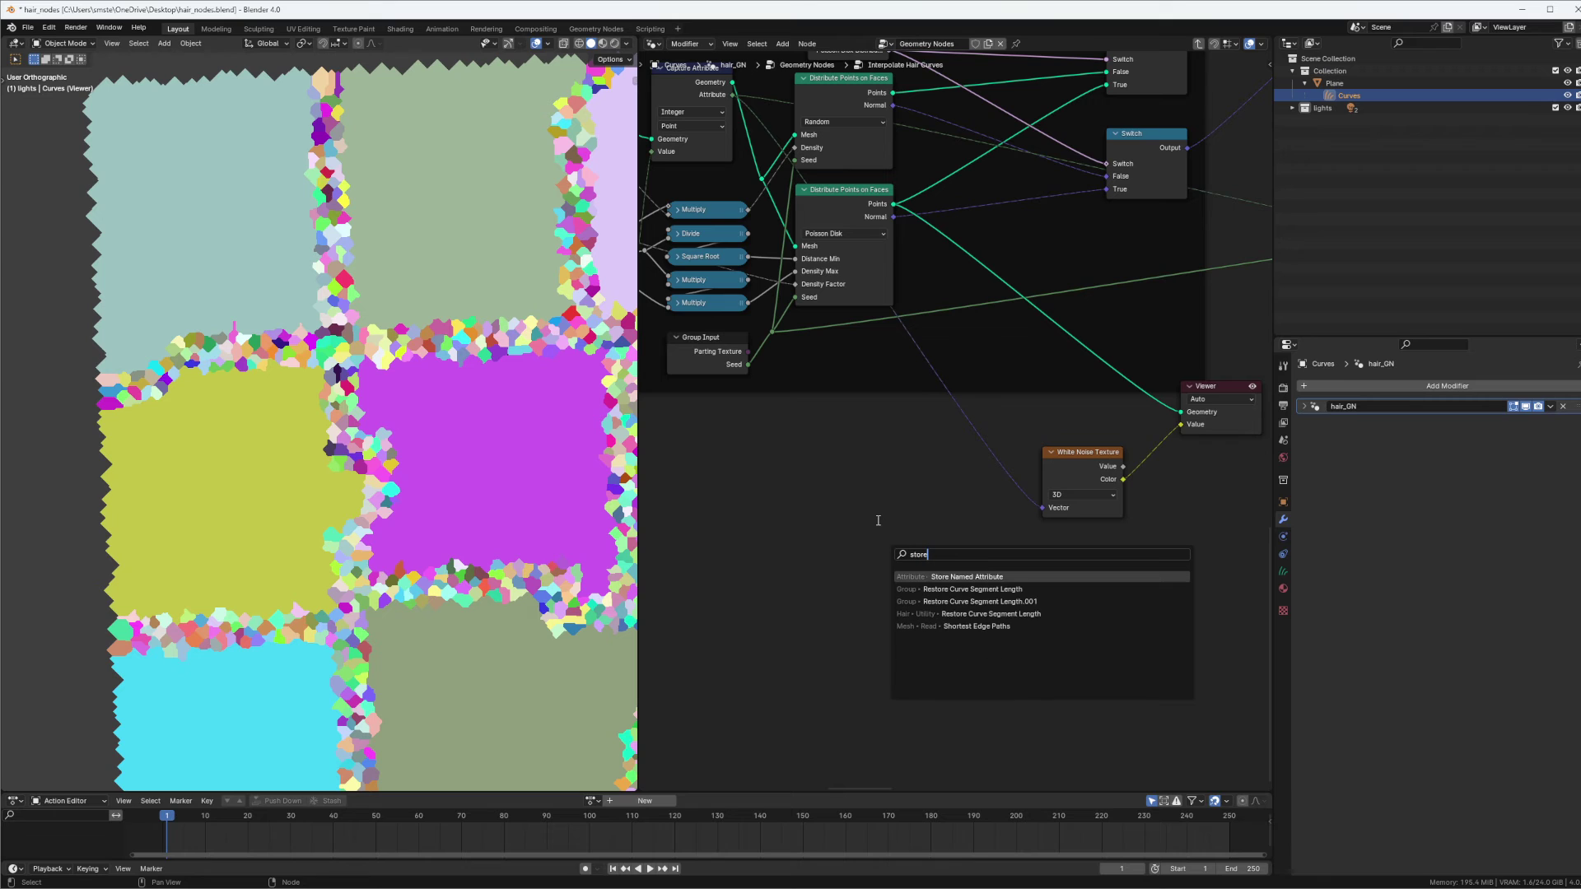
key(Return)
click(895, 473)
click(887, 462)
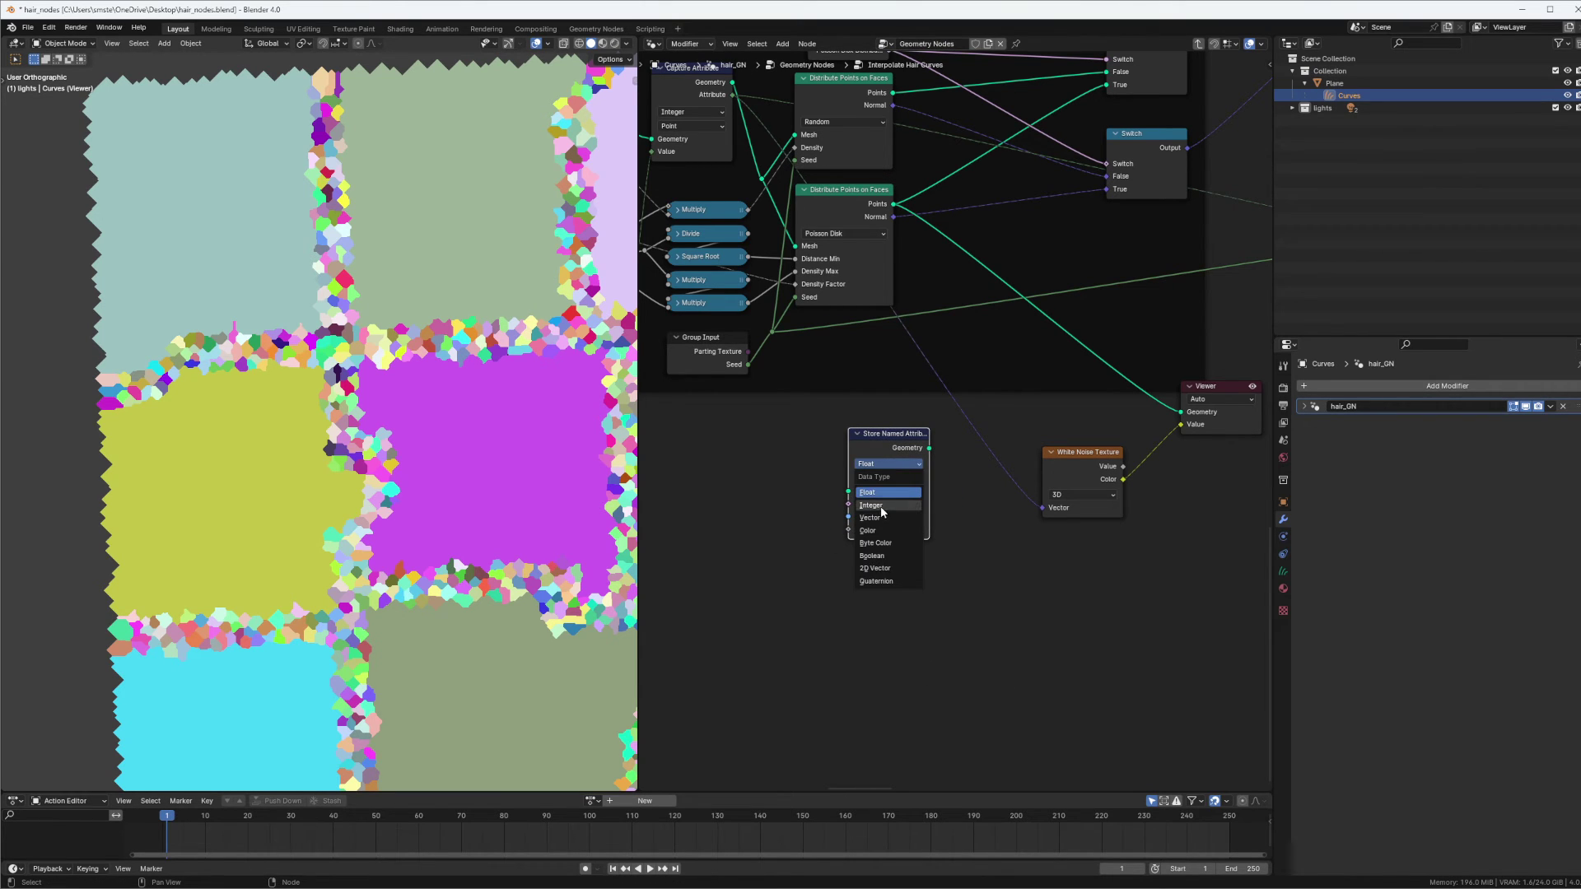
click(881, 505)
click(903, 515)
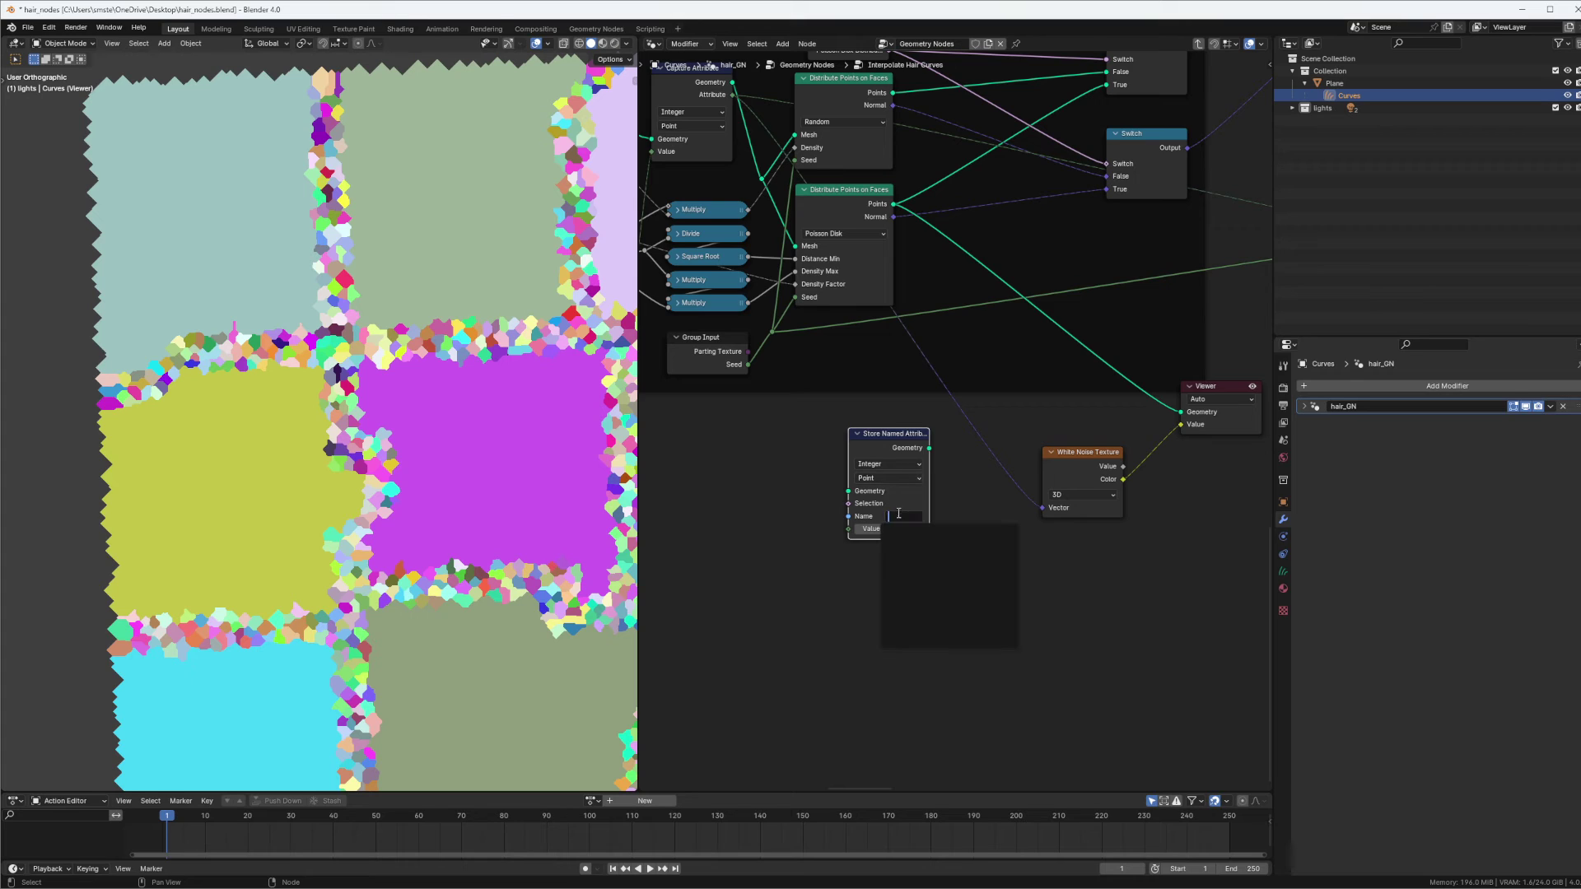
text(par)
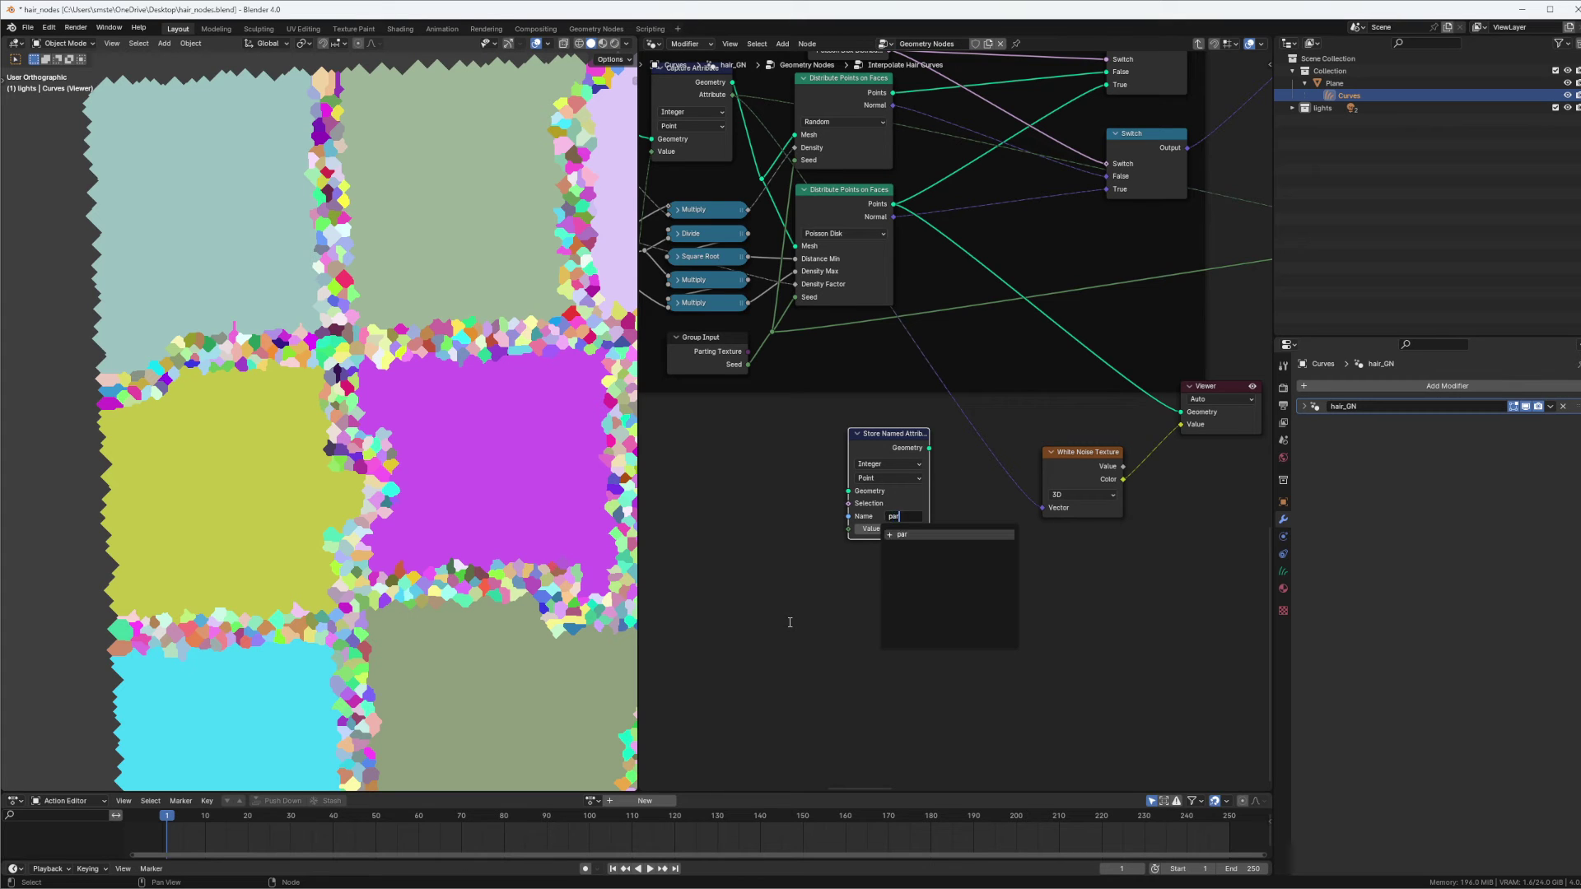
text(t_)
key(Return)
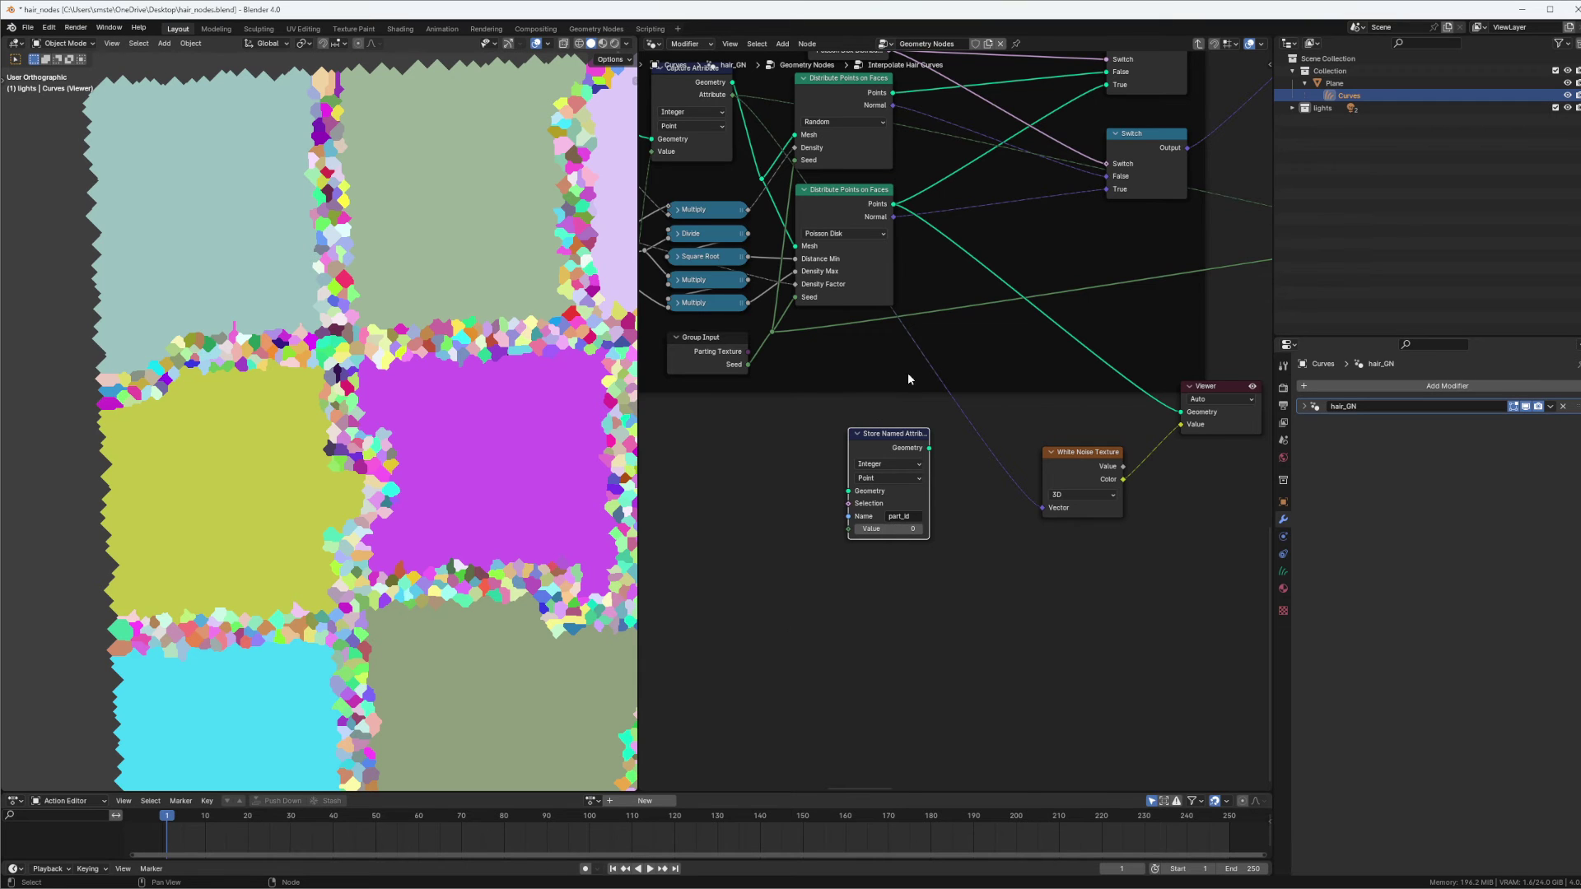
Insert the Store Named Attribute node after the Random point distribution and place a duplicate of it after the Poisson Disk distribution.
middle_drag(909, 383, 875, 542)
drag(848, 616, 1014, 253)
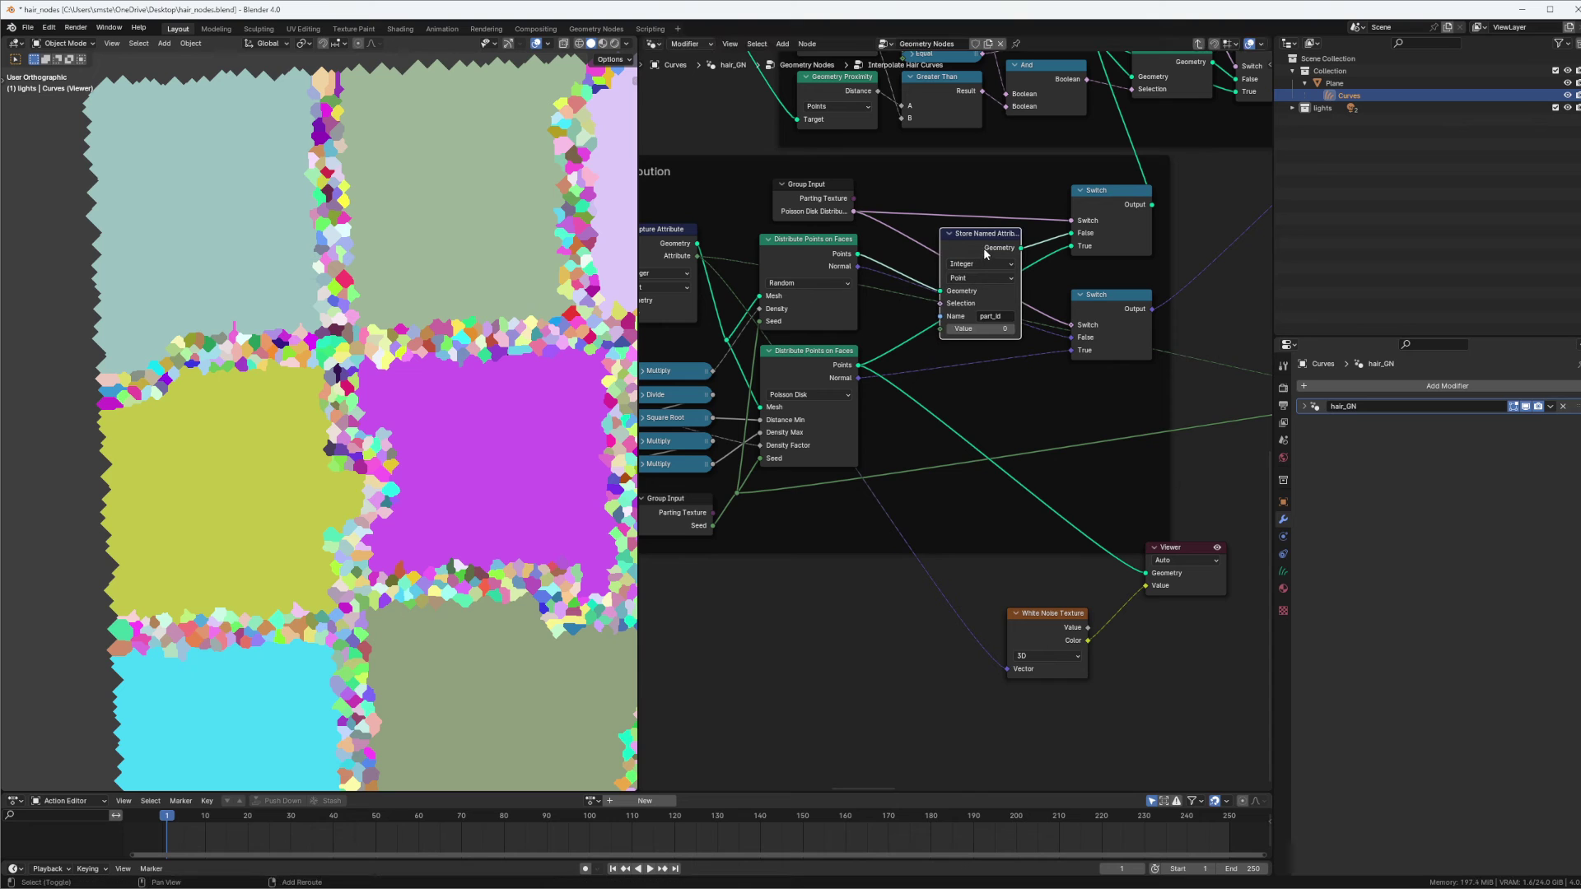
key(shift+d)
click(939, 345)
drag(942, 344, 992, 360)
scroll(959, 378, down, 3)
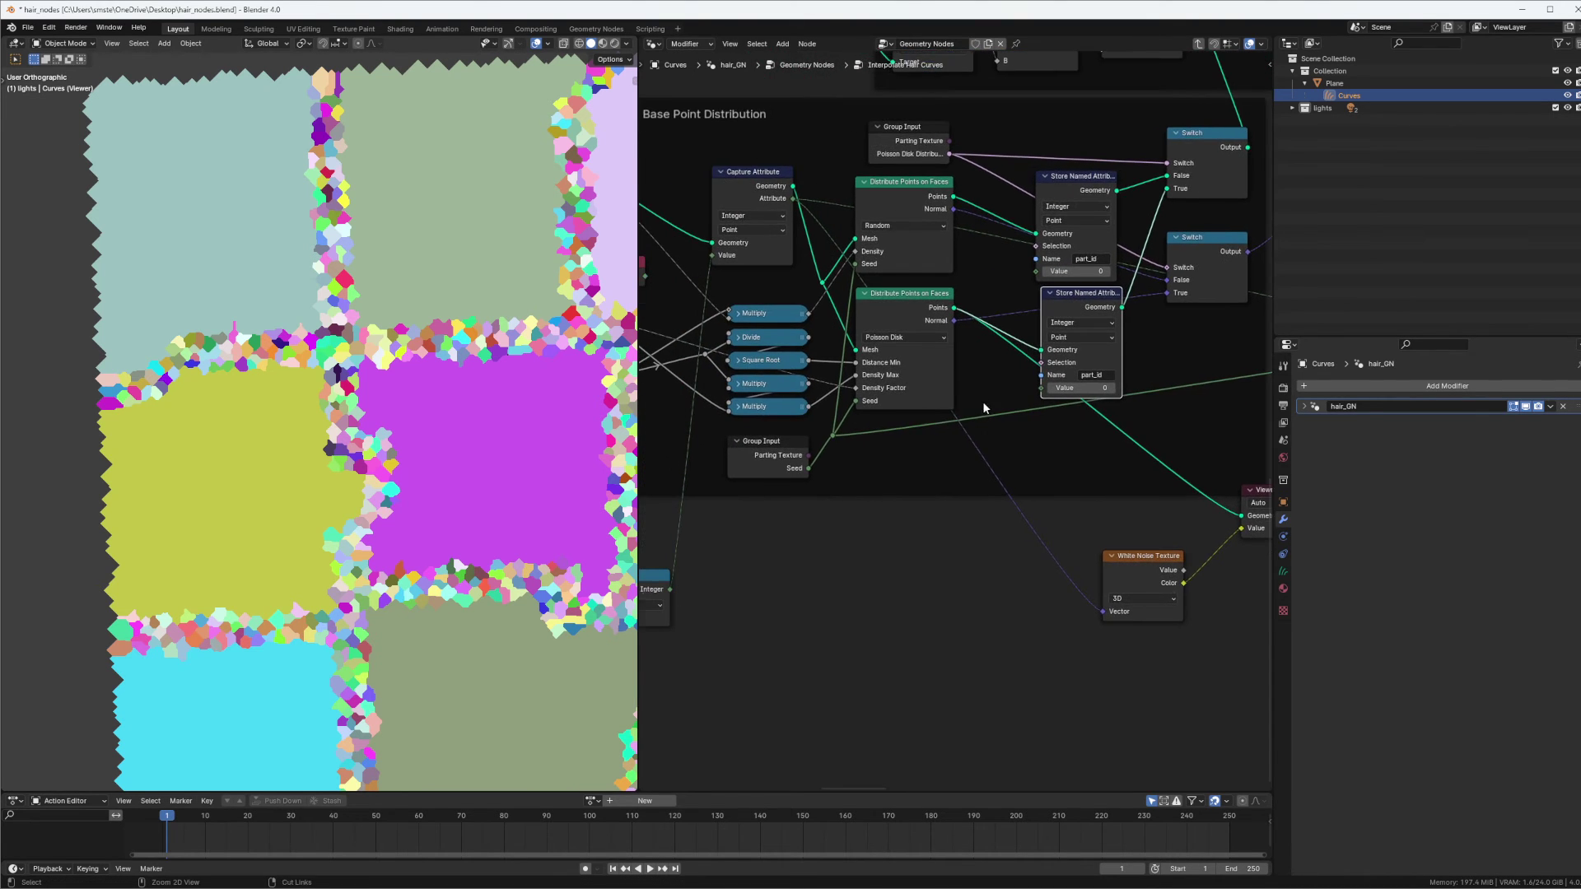
Connect the Round node's Integer output through a reroute to the Value inputs of both Store Named Attribute nodes and tidy the layout.
drag(853, 489, 1094, 363)
middle_drag(1019, 401, 957, 449)
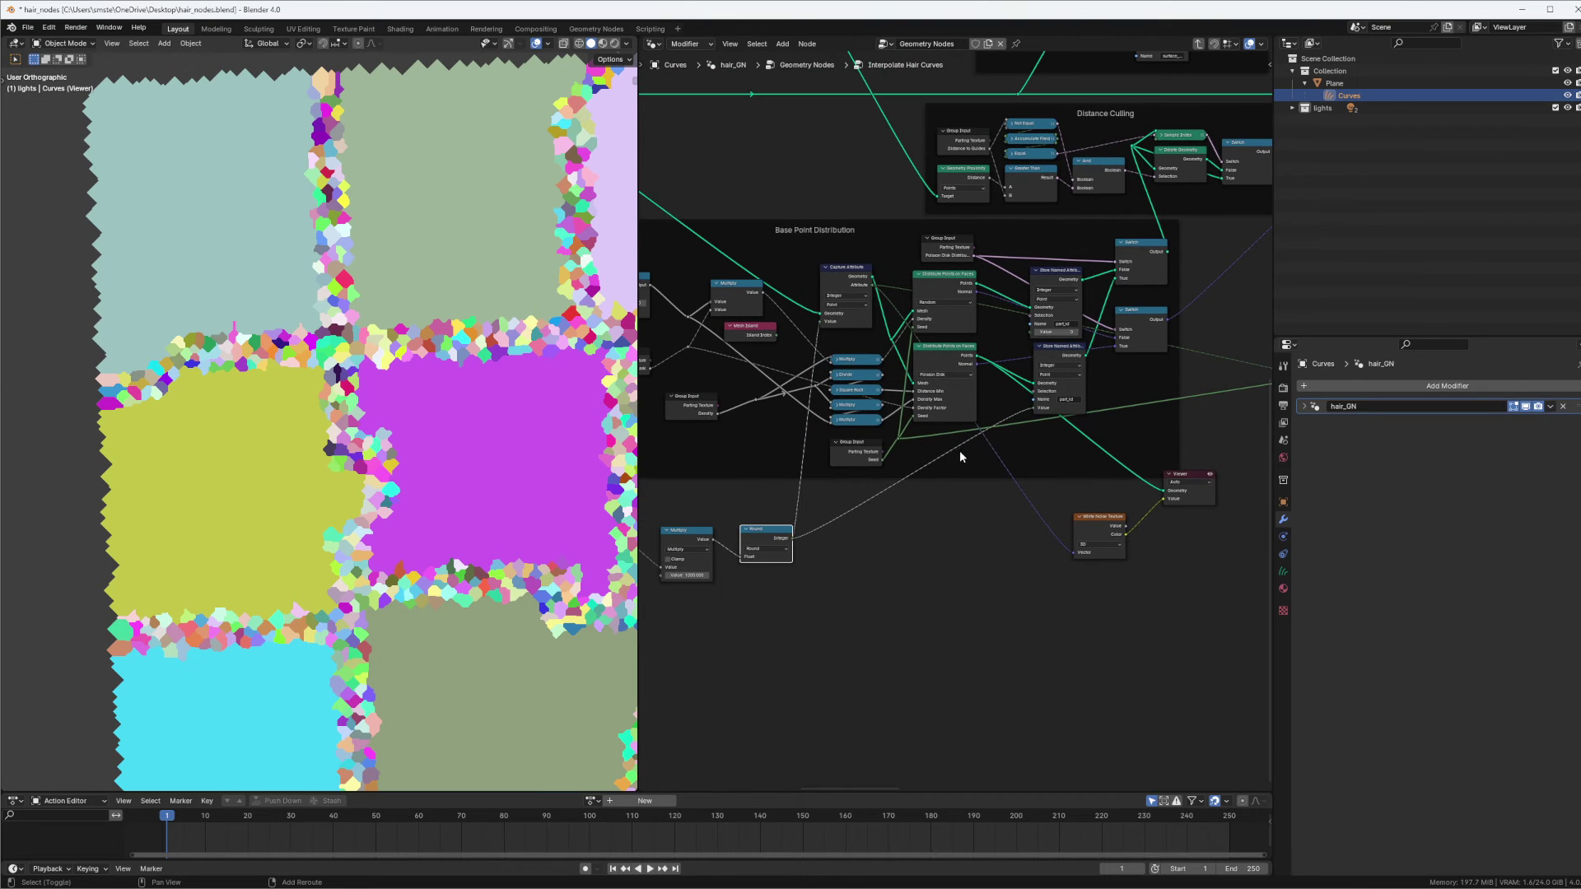
shift+right_drag(977, 463, 956, 448)
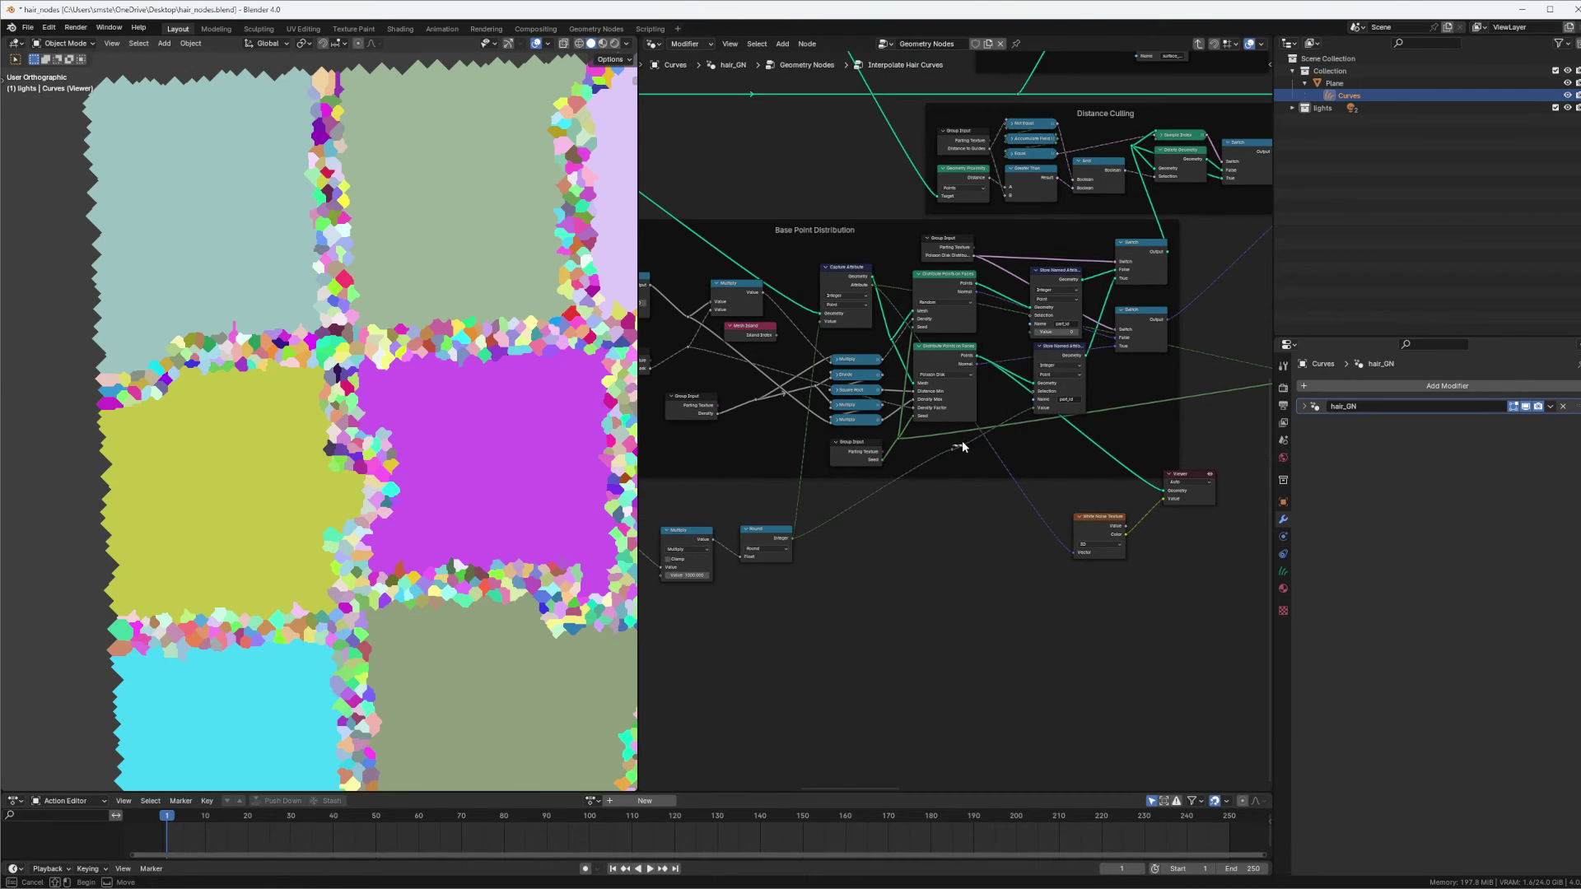
drag(957, 449, 1032, 333)
ctrl+middle_drag(1069, 323, 1031, 274)
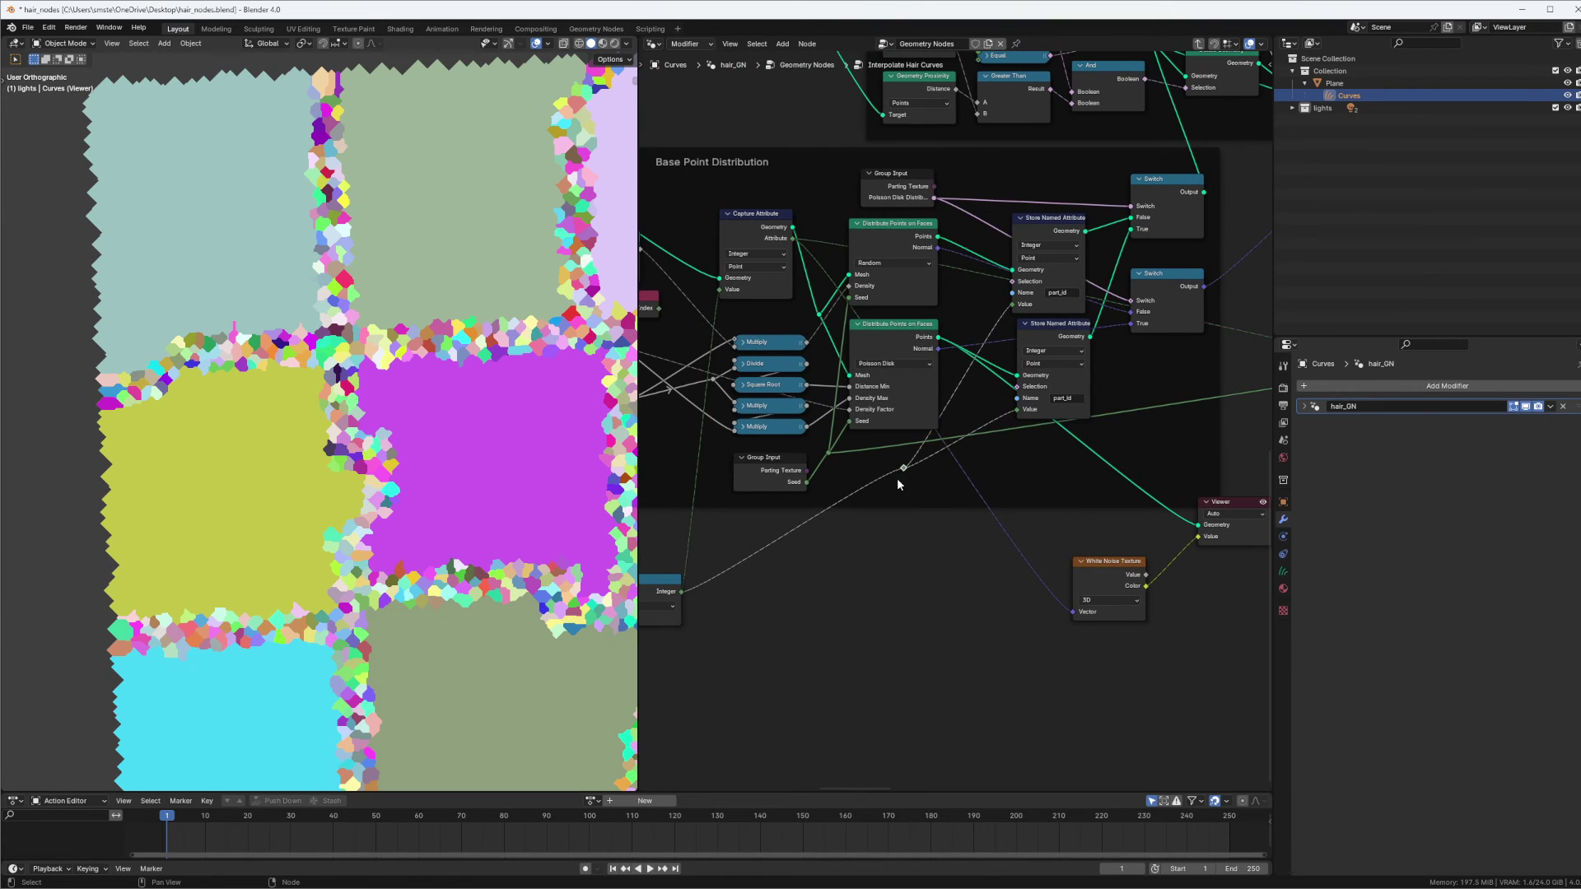
key(g)
click(965, 488)
drag(900, 327, 905, 328)
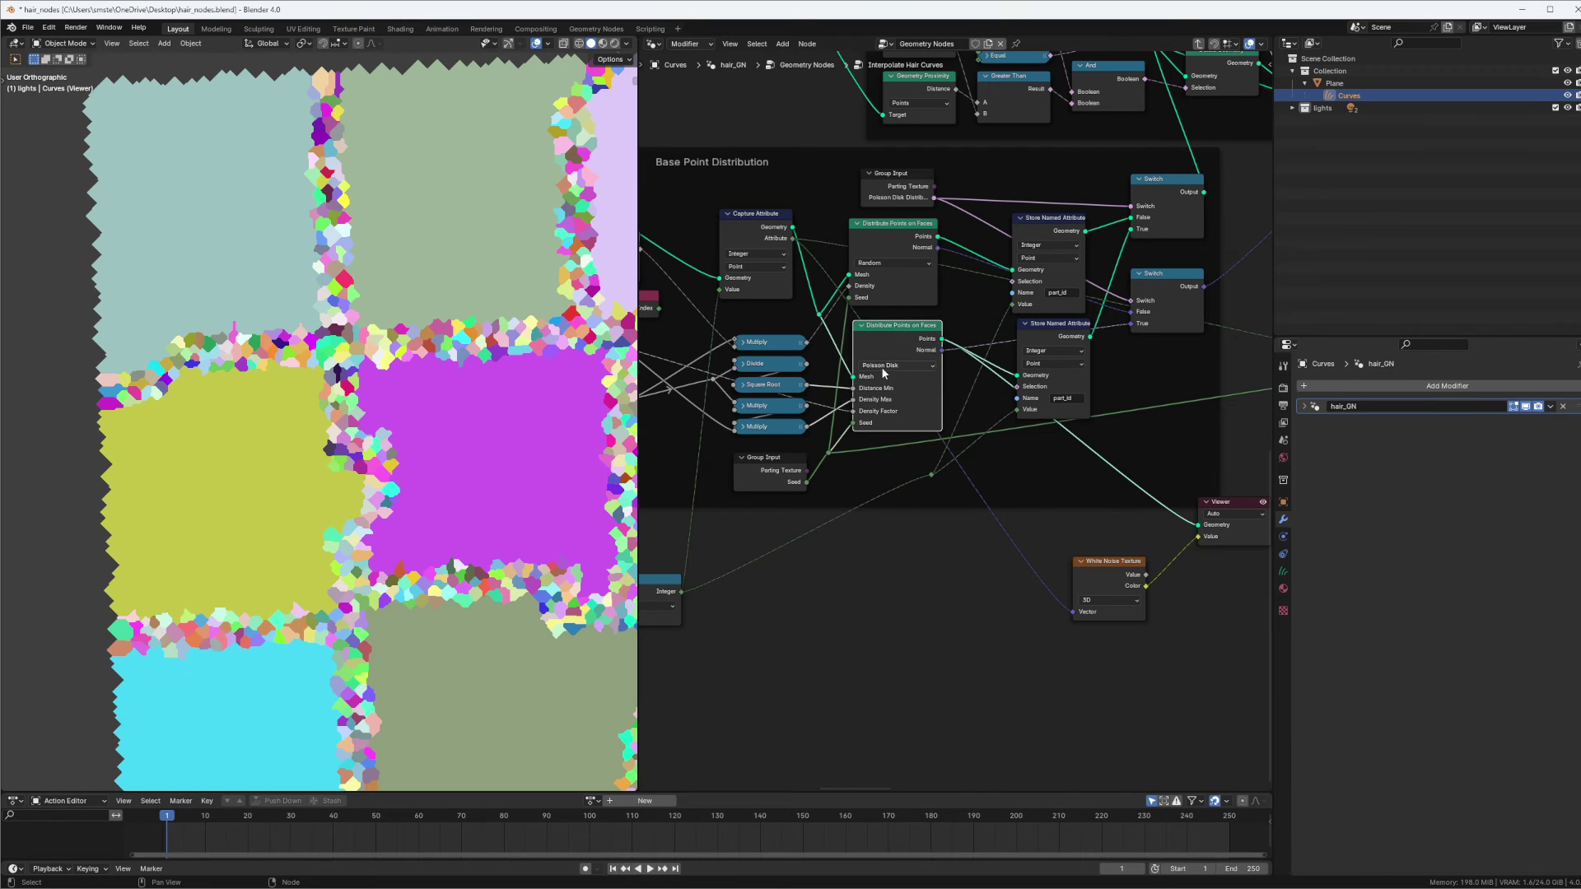
middle_drag(924, 254, 859, 252)
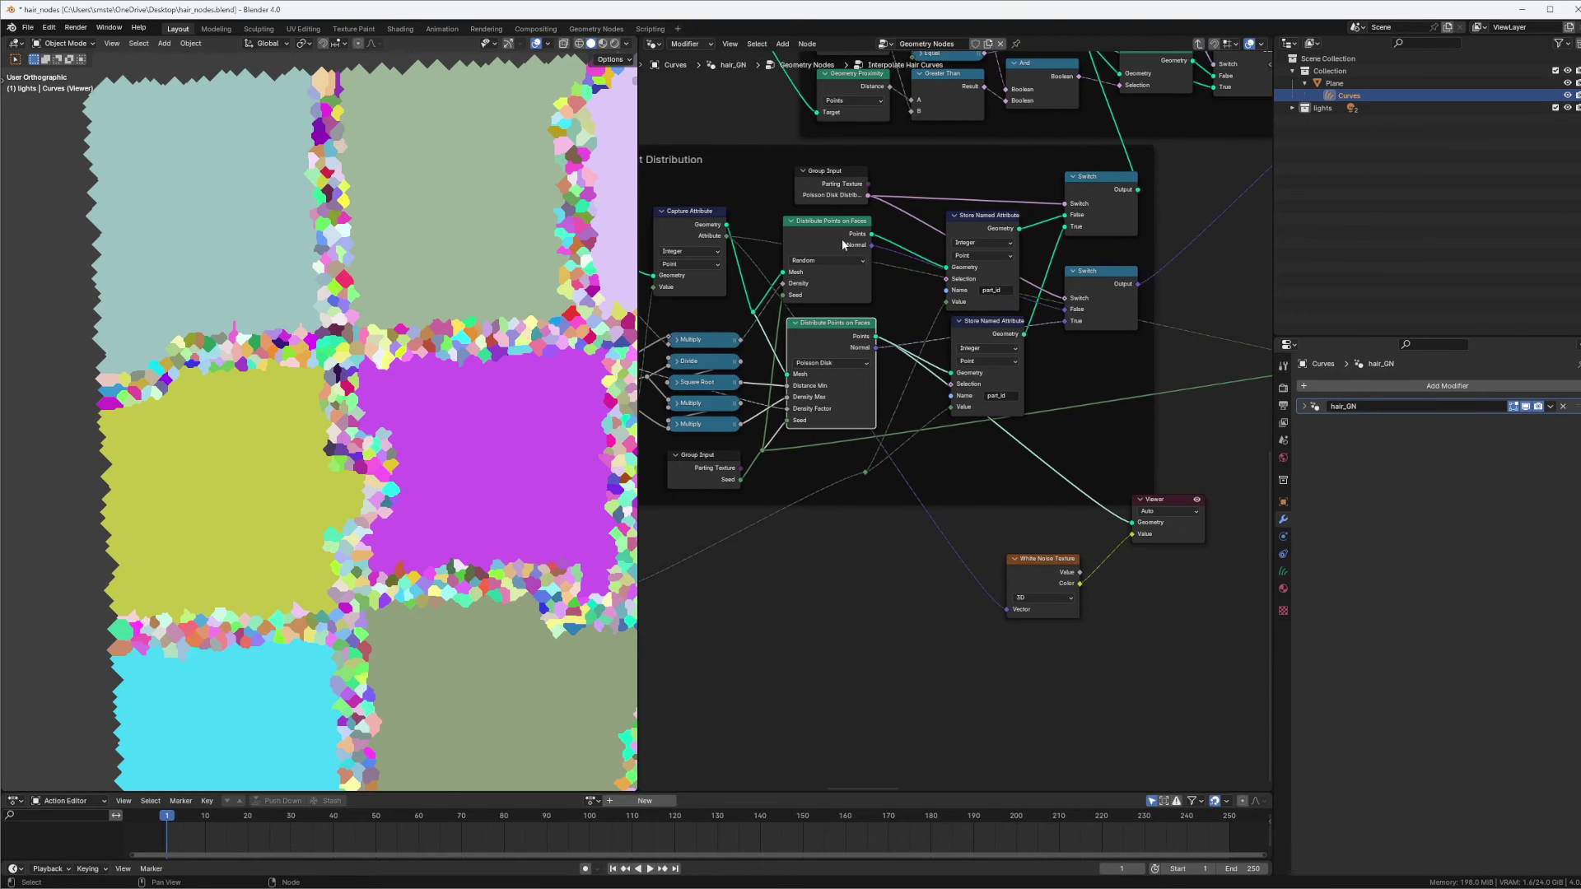
drag(989, 224, 988, 222)
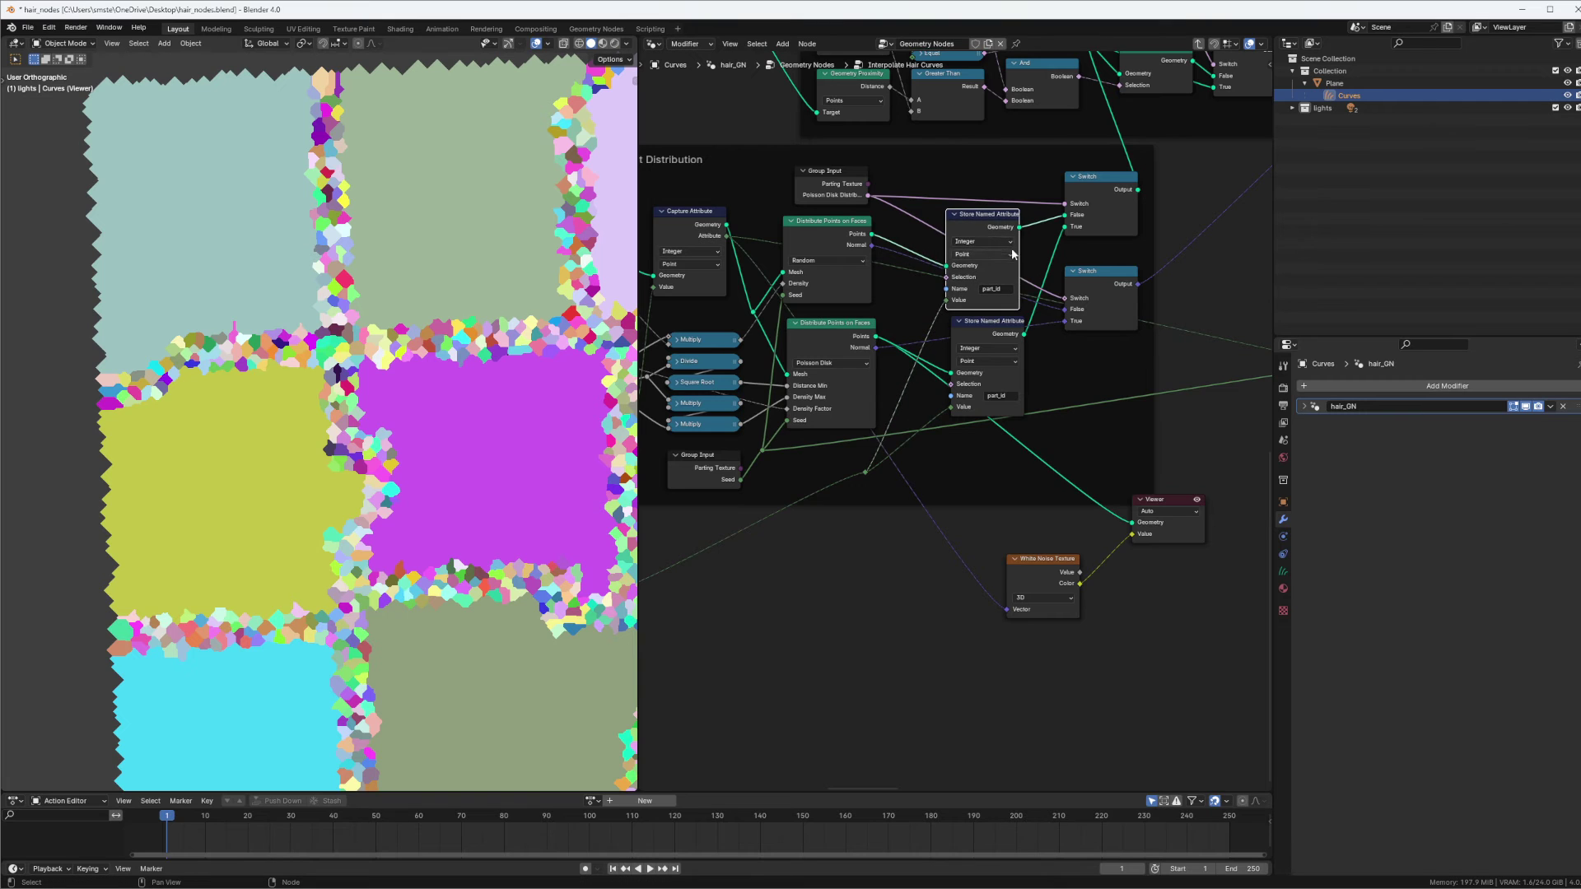
Add a Named Attribute node beside the Parting IDs frame and set its name to part_id.
scroll(979, 395, down, 6)
mouse_move(1069, 378)
middle_down()
mouse_move(776, 320)
mouse_move(832, 391)
middle_up()
middle_drag(1085, 389, 828, 405)
middle_drag(1072, 405, 825, 416)
scroll(902, 398, up, 8)
key(shift+a)
text(named)
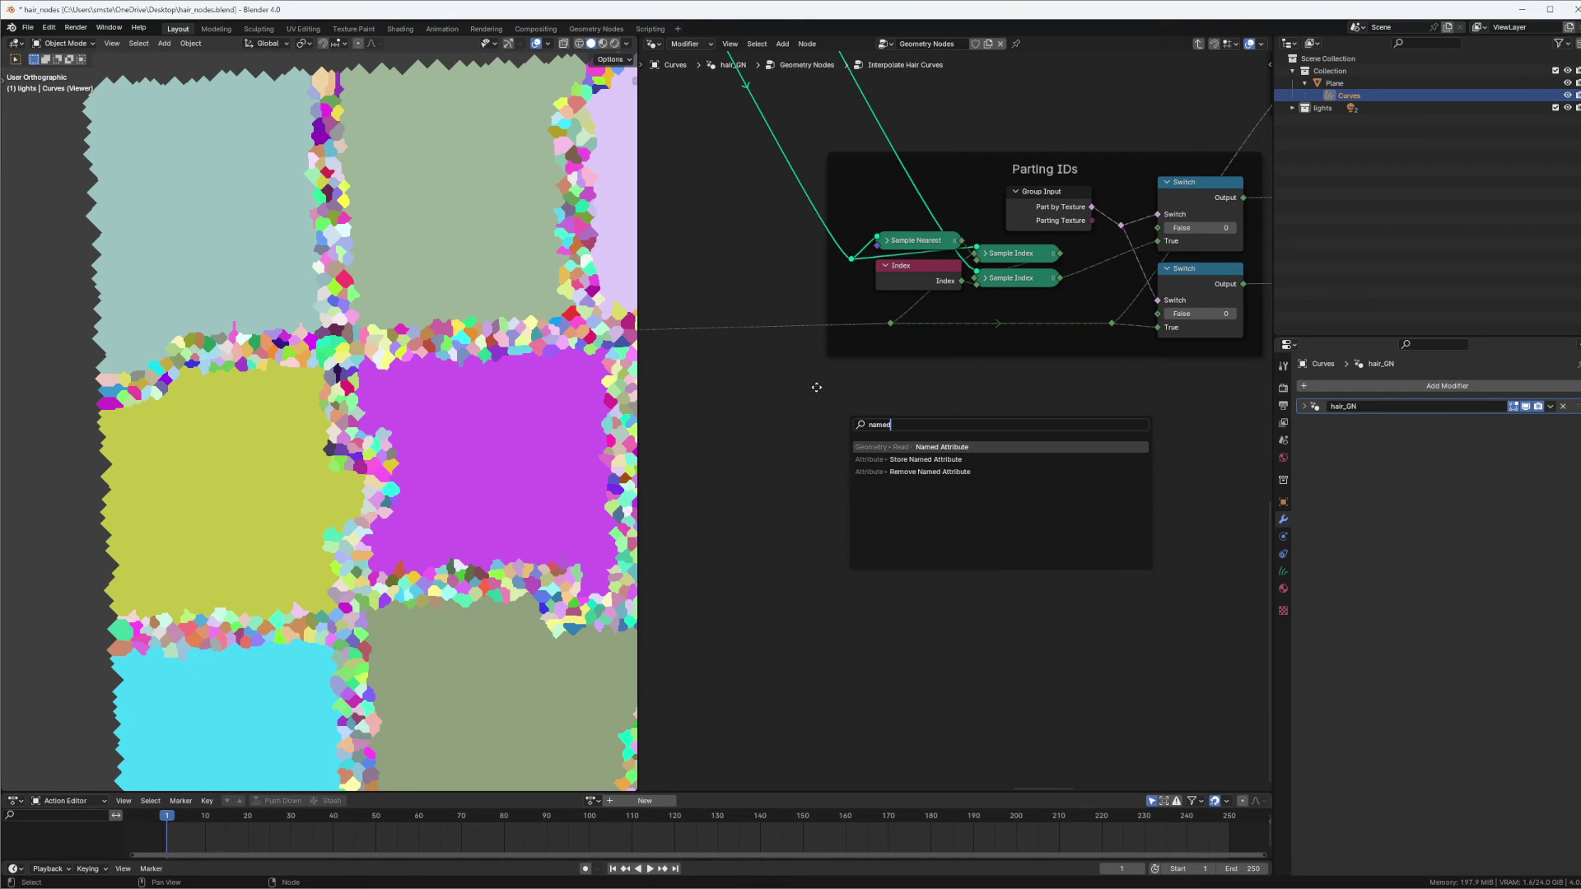
key(Return)
click(786, 408)
click(788, 410)
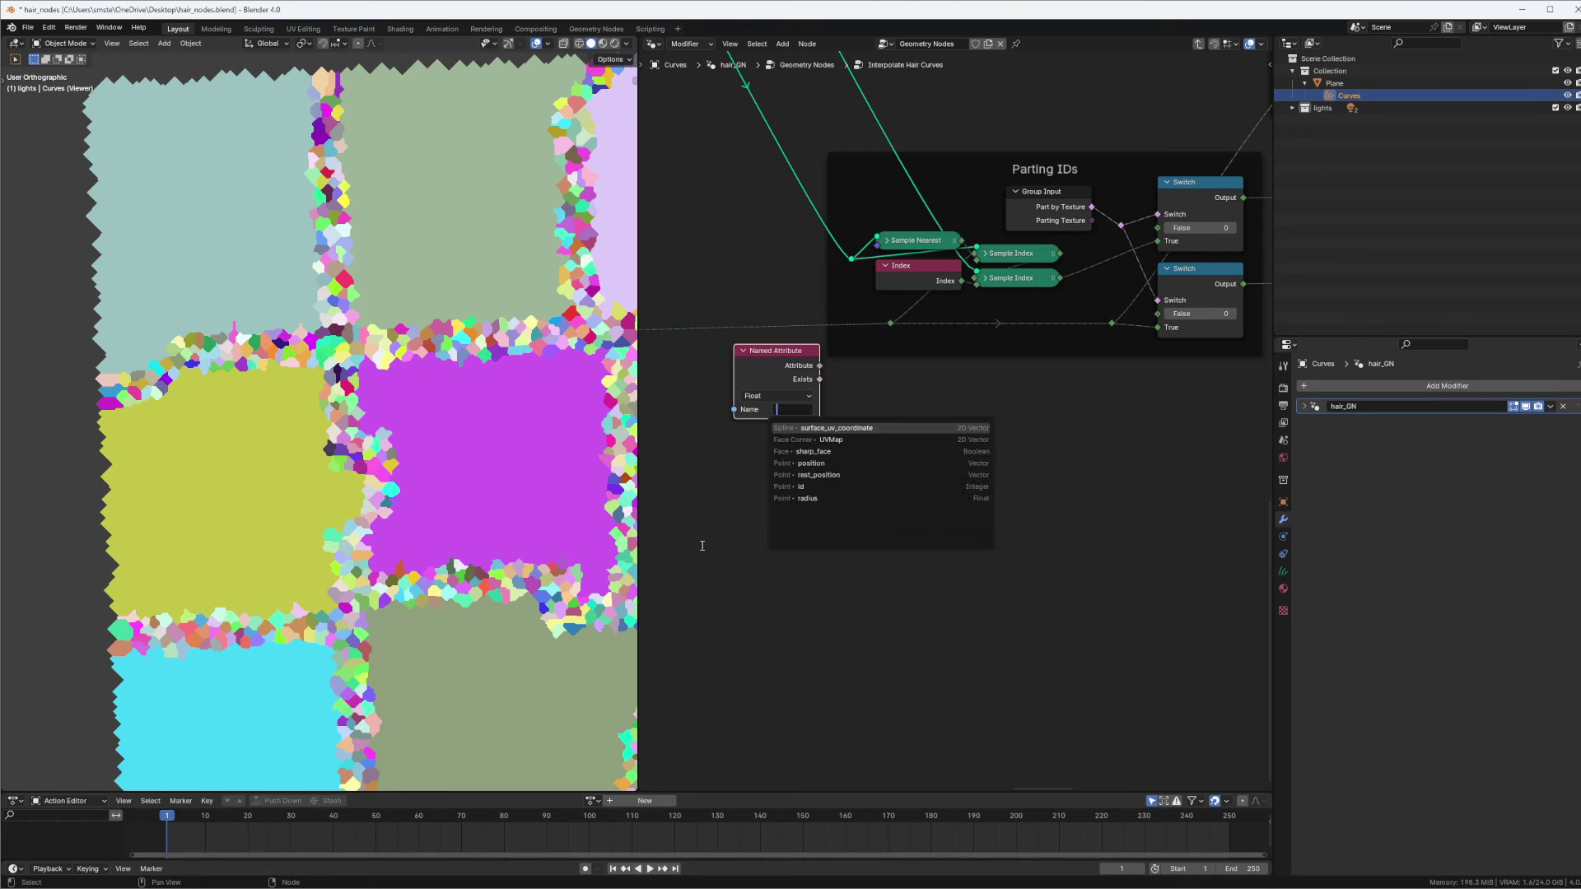
text(part_id)
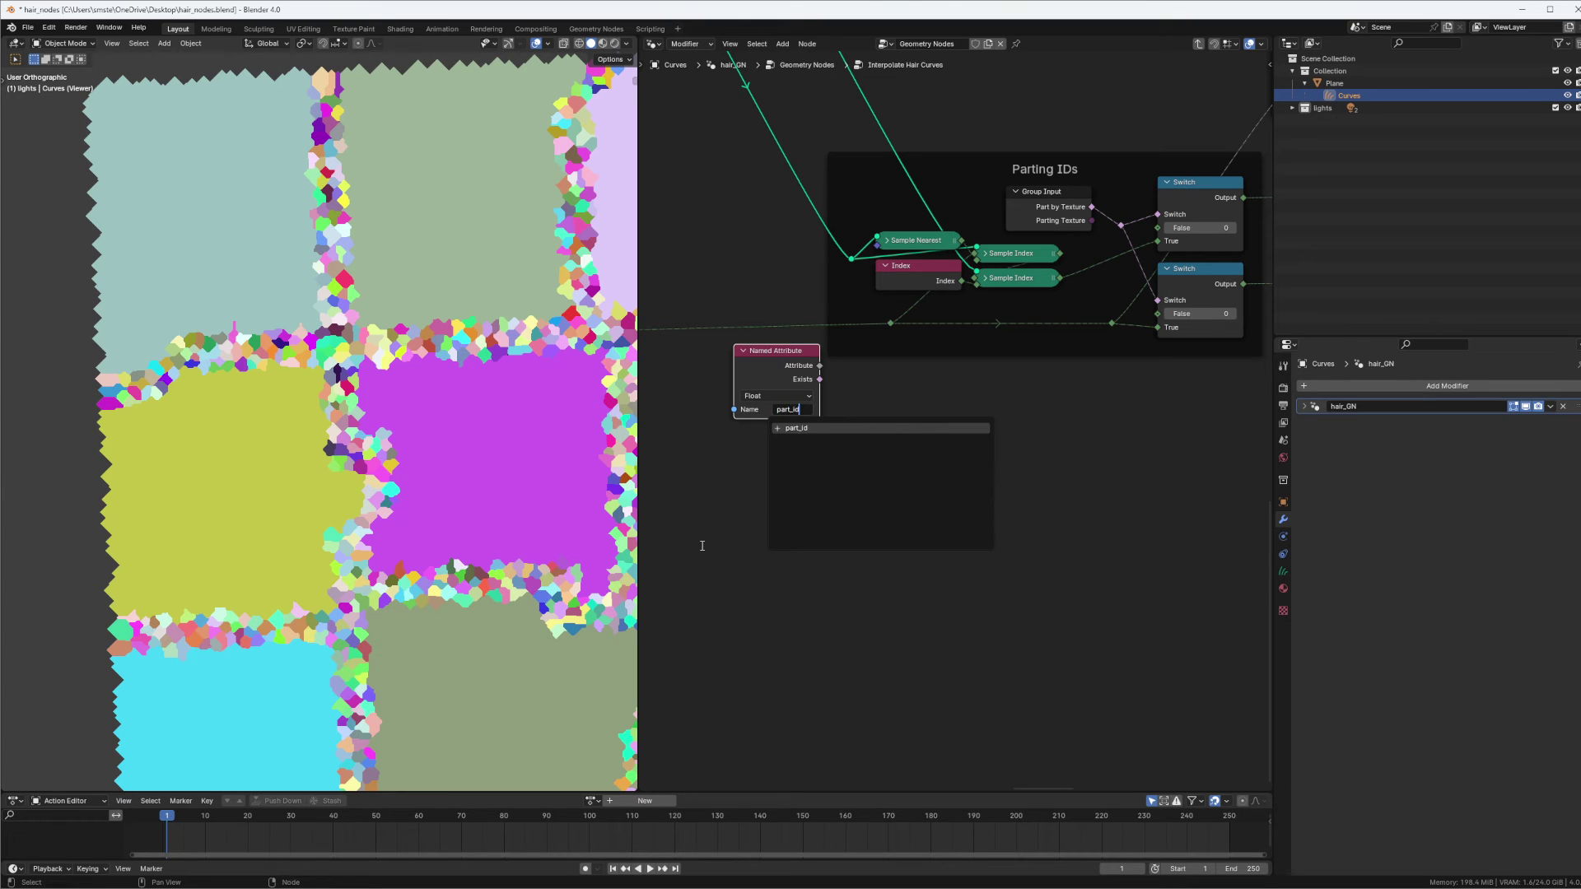
key(Return)
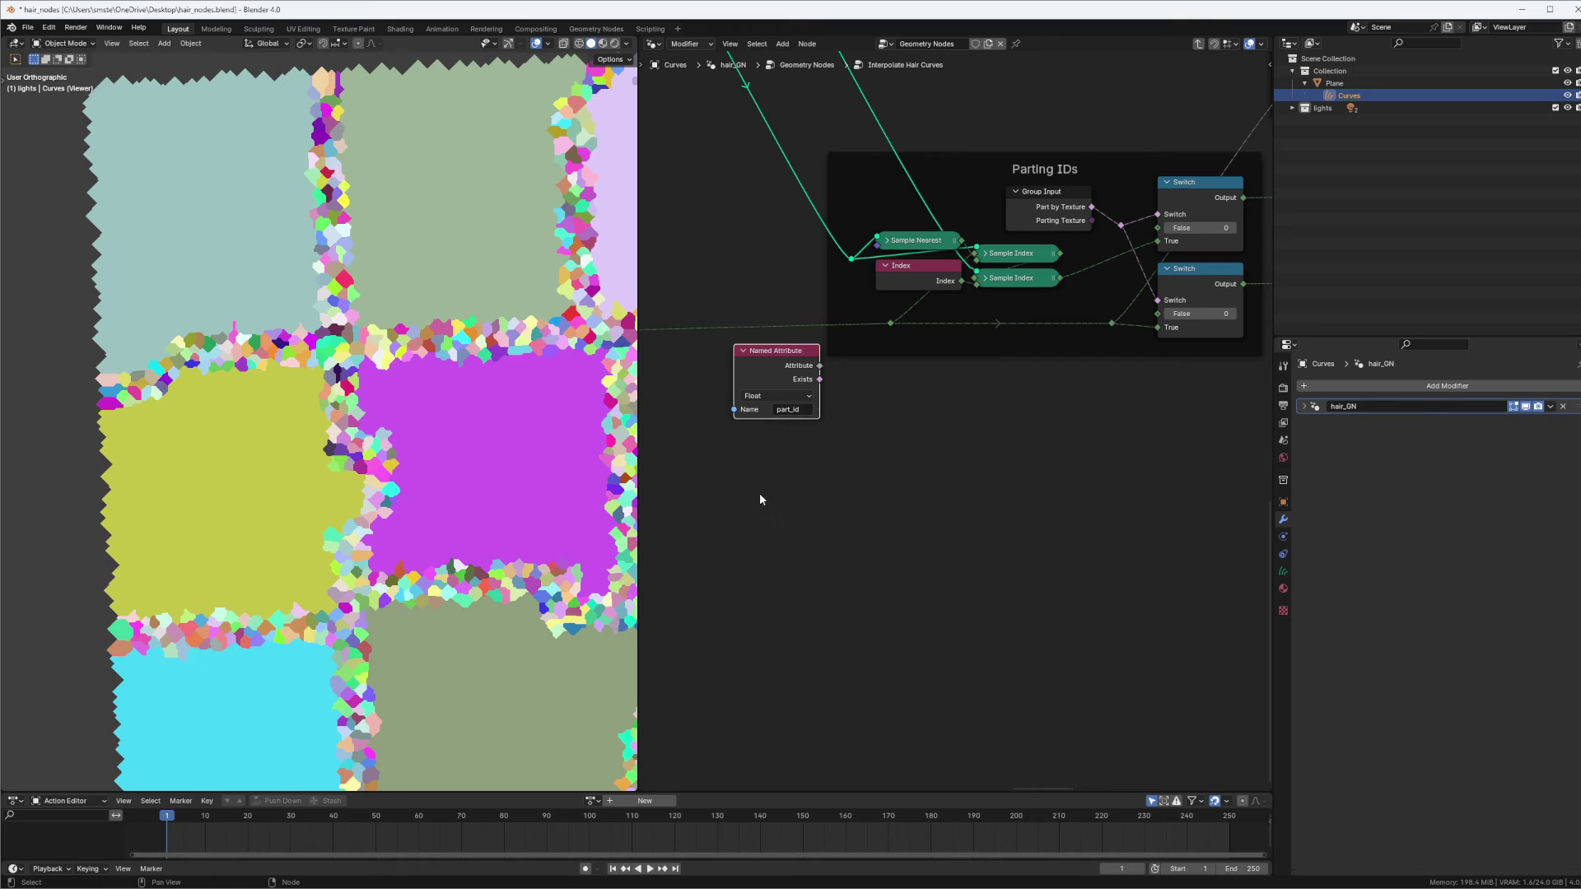
Set the Named Attribute node's data type to Integer and connect its Attribute output to the Parting IDs frame's input reroute.
click(777, 396)
click(774, 440)
drag(820, 366, 890, 323)
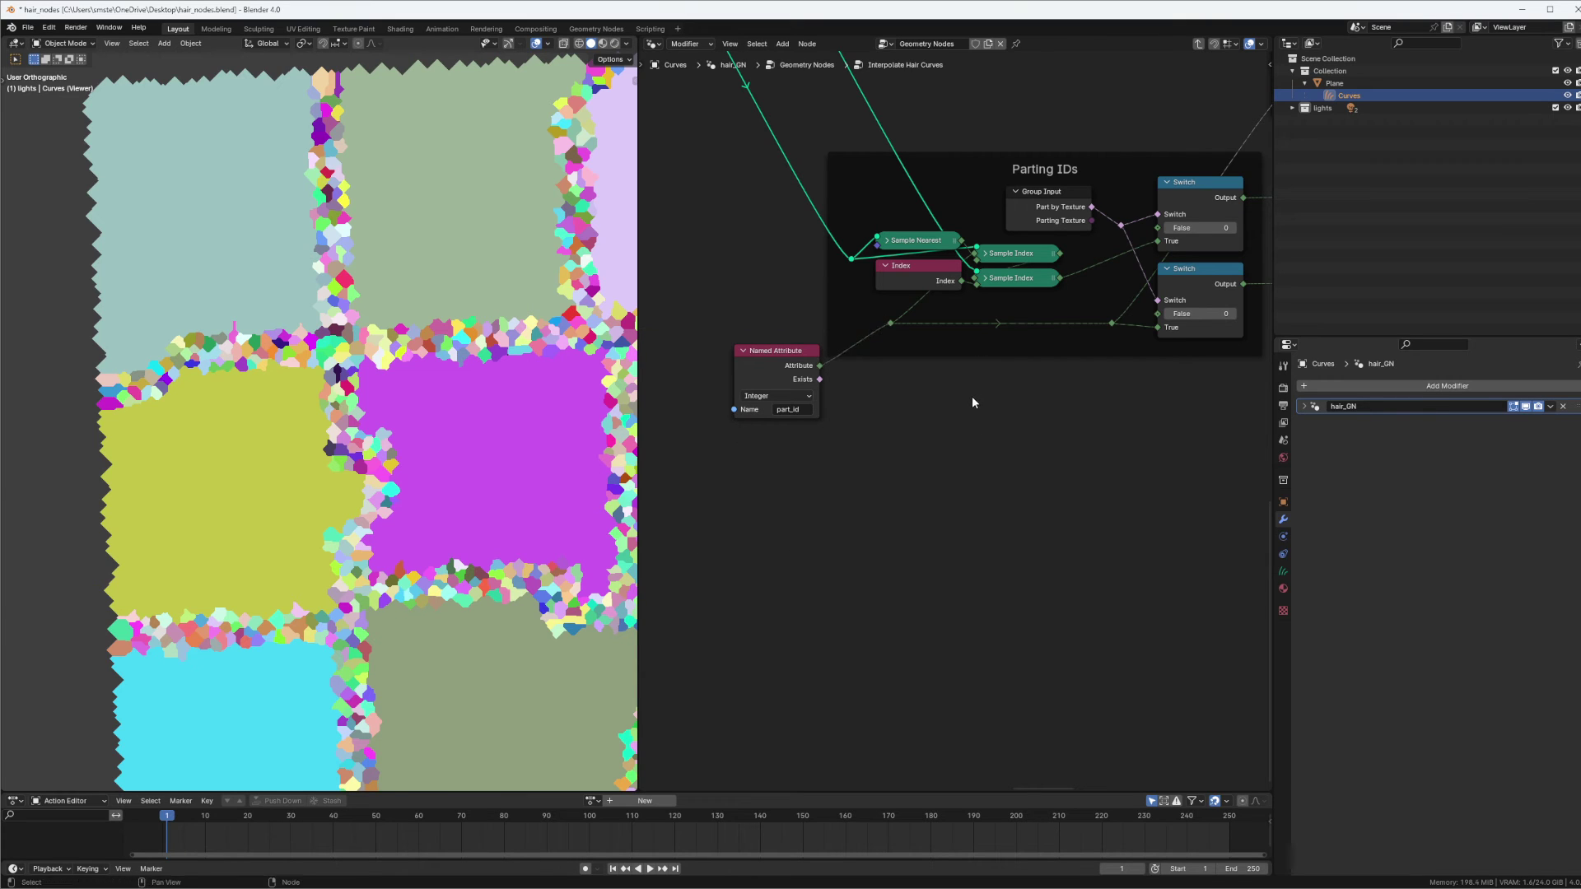
Remove the Capture Attribute node from the Base Point Distribution frame, keeping the mesh geometry connected to both point distribution nodes.
ctrl+middle_drag(1003, 281, 947, 354)
middle_drag(732, 417, 1112, 431)
ctrl+middle_drag(993, 461, 1001, 439)
drag(1010, 405, 958, 435)
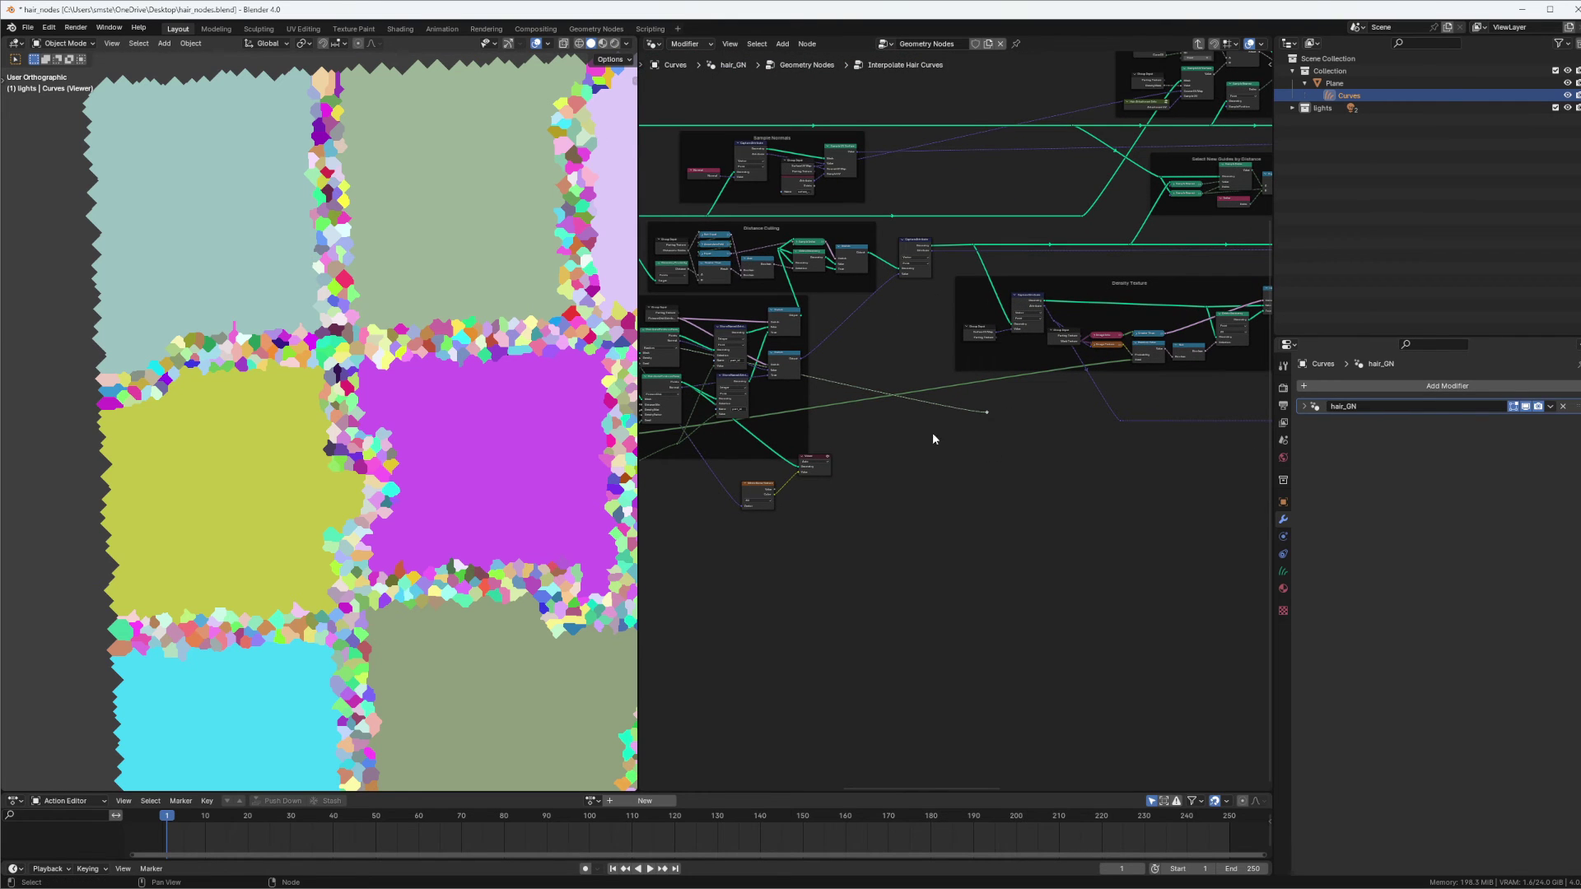
scroll(1018, 304, up, 4)
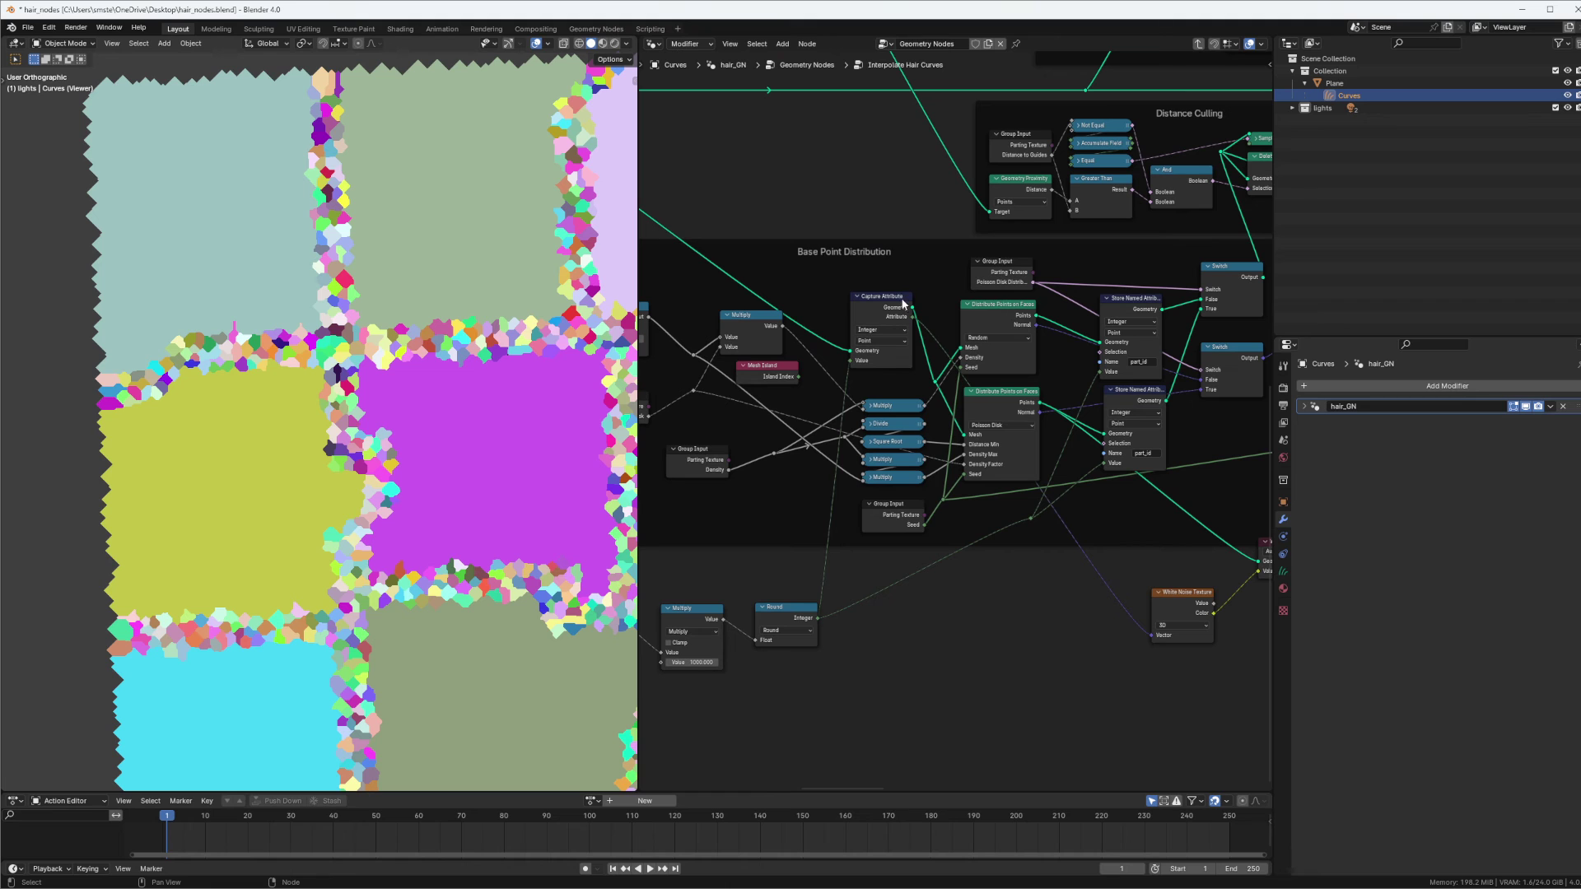
scroll(905, 303, up, 3)
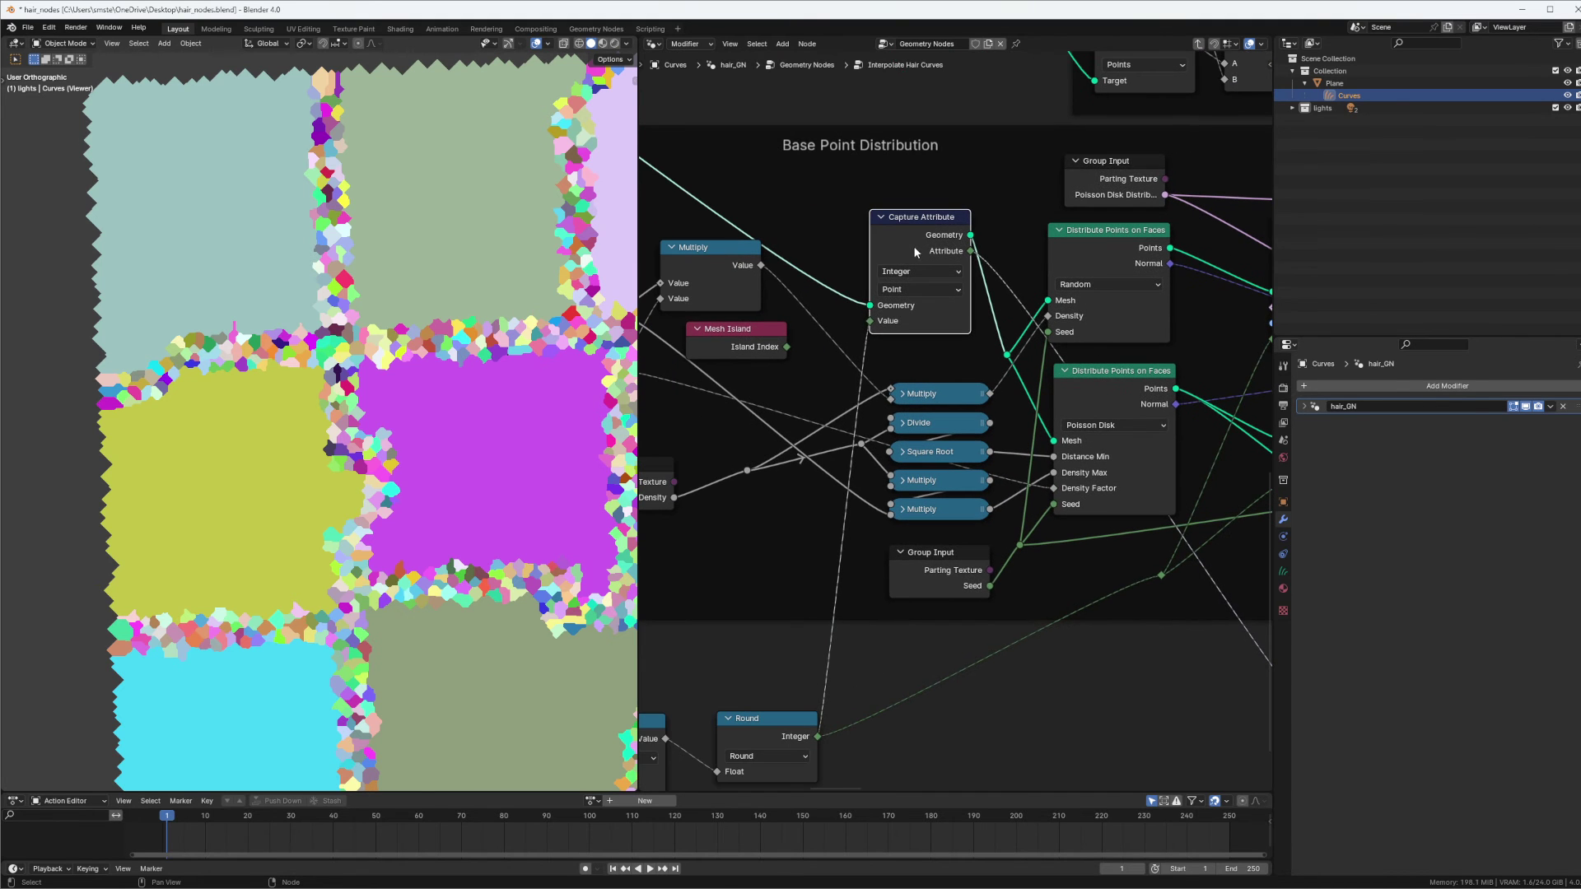
scroll(1003, 344, down, 8)
scroll(1003, 344, up, 5)
Preview the geometry of the Store Named Attribute node after the Random distribution and move the White Noise Texture node nearer the Viewer.
ctrl+shift+click(994, 284)
middle_drag(1050, 371, 996, 345)
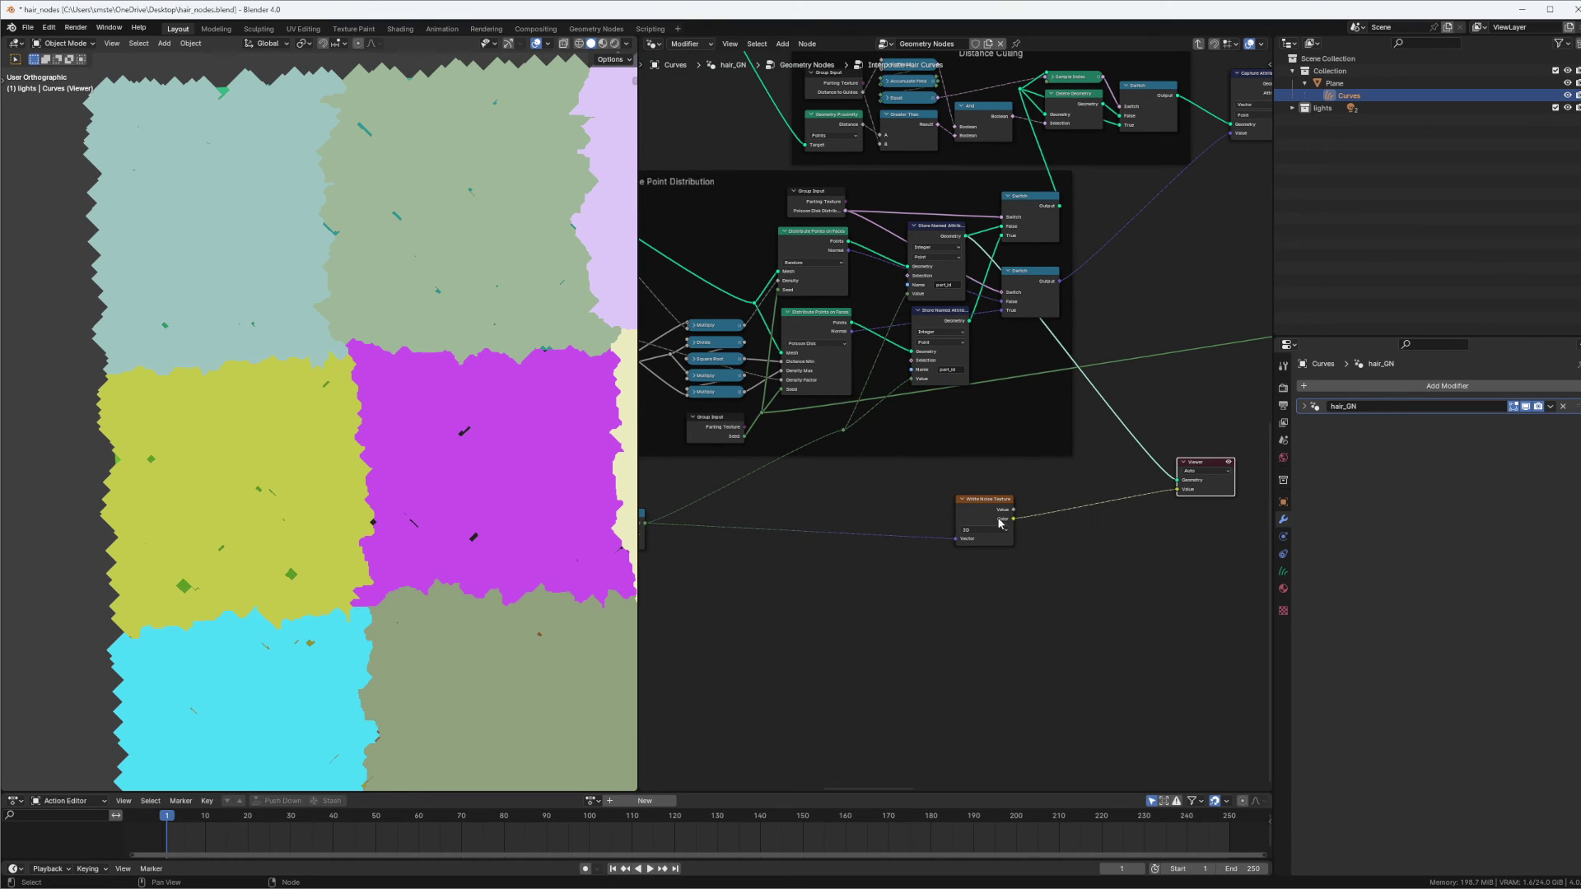
drag(976, 508, 1051, 511)
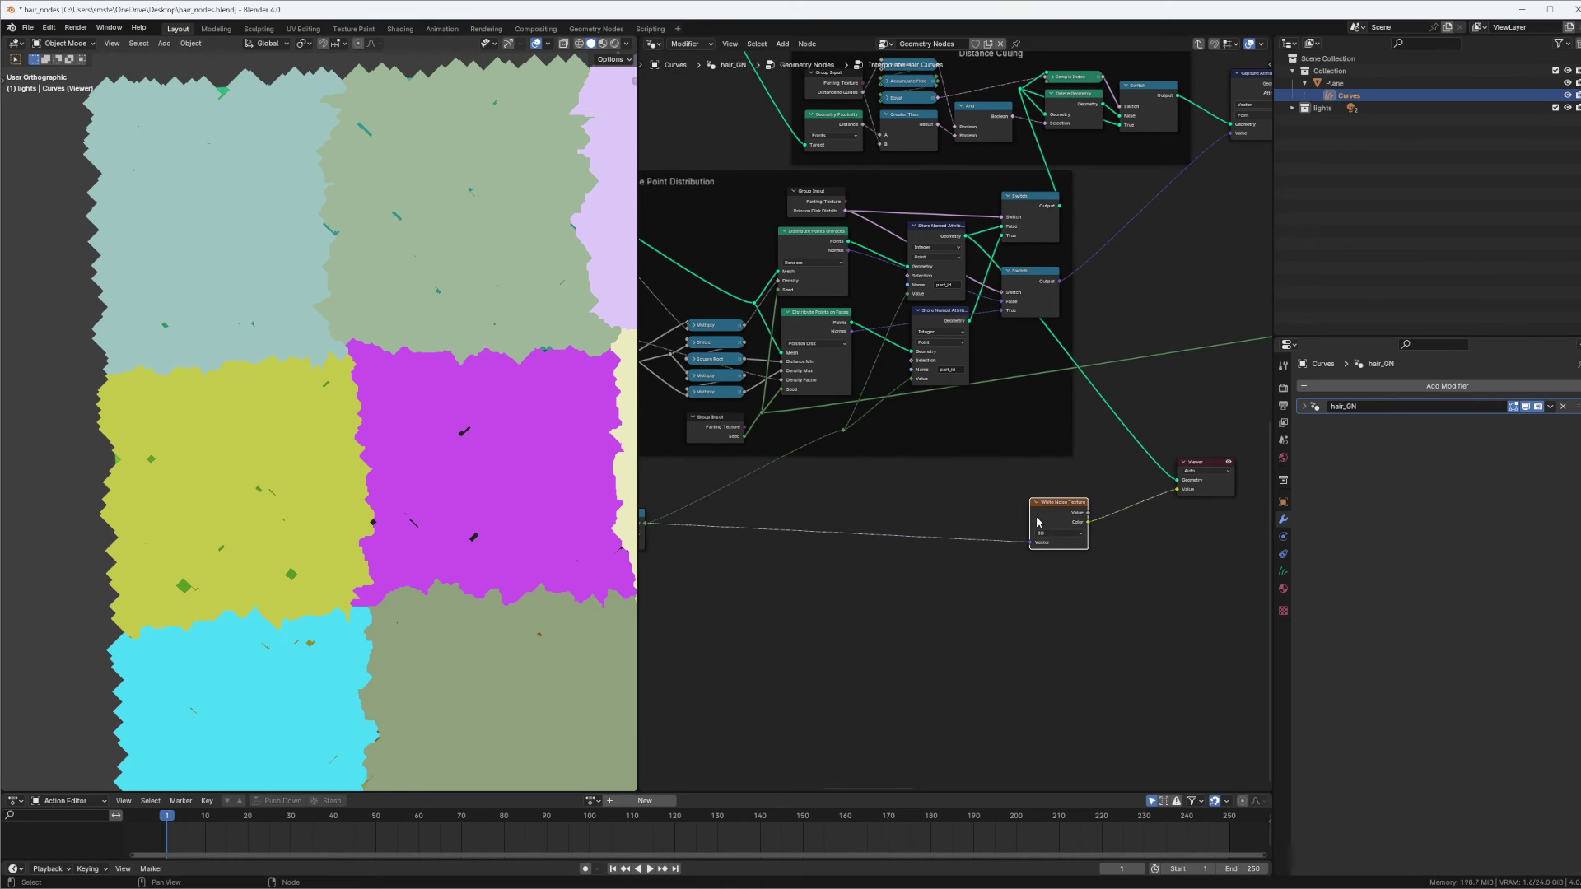
middle_drag(1042, 521, 1043, 493)
middle_drag(1048, 317, 1039, 338)
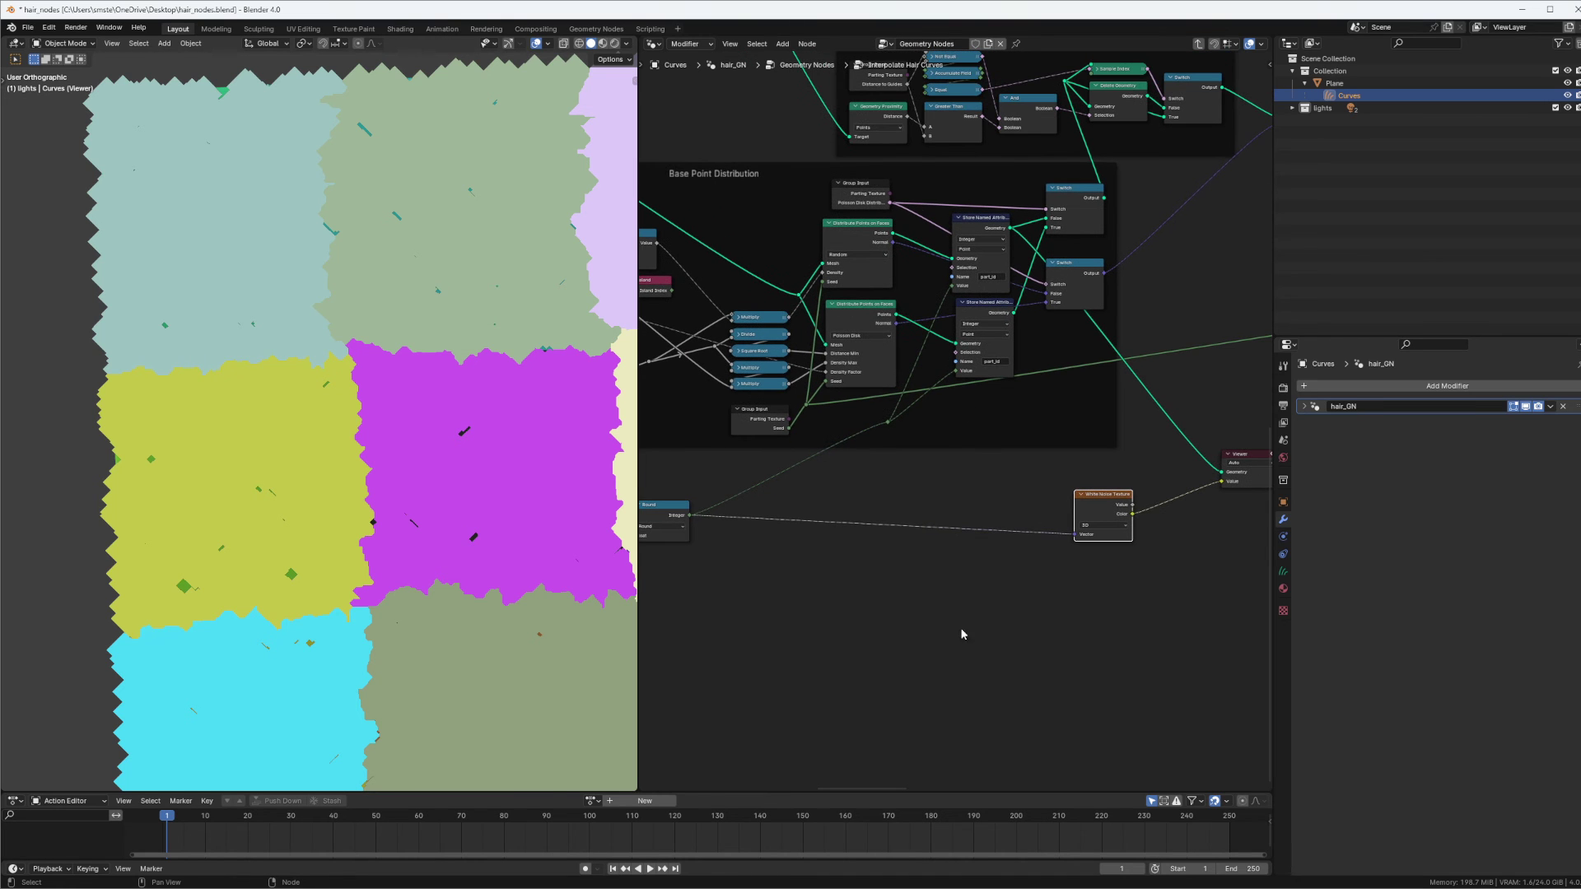
Duplicate the part_id Named Attribute node and place the copy beside the White Noise Texture node.
click(961, 615)
key(shift+a)
ctrl+middle_drag(1013, 528, 1021, 593)
middle_drag(1260, 522, 866, 492)
ctrl+middle_drag(1149, 379, 1152, 359)
scroll(1155, 363, down, 3)
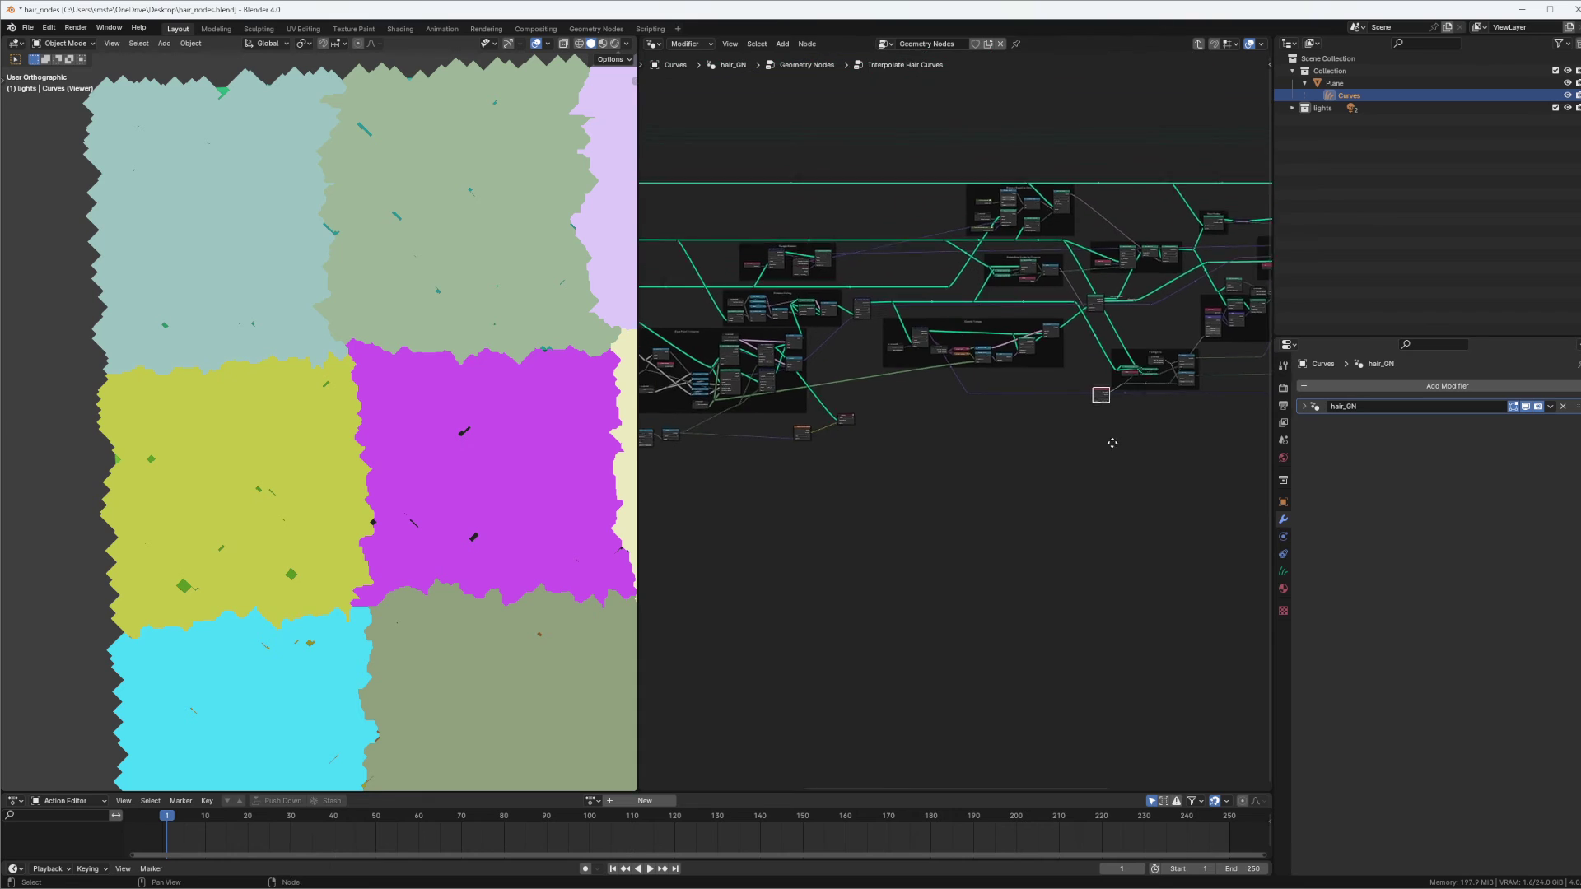
key(shift+d)
click(796, 500)
ctrl+middle_drag(799, 491, 818, 401)
middle_drag(658, 436, 1050, 424)
ctrl+middle_drag(1044, 424, 1041, 379)
Connect the copied Named Attribute's Attribute output to the White Noise Texture's Vector input and preview the texture's Color output.
ctrl+shift+click(1060, 500)
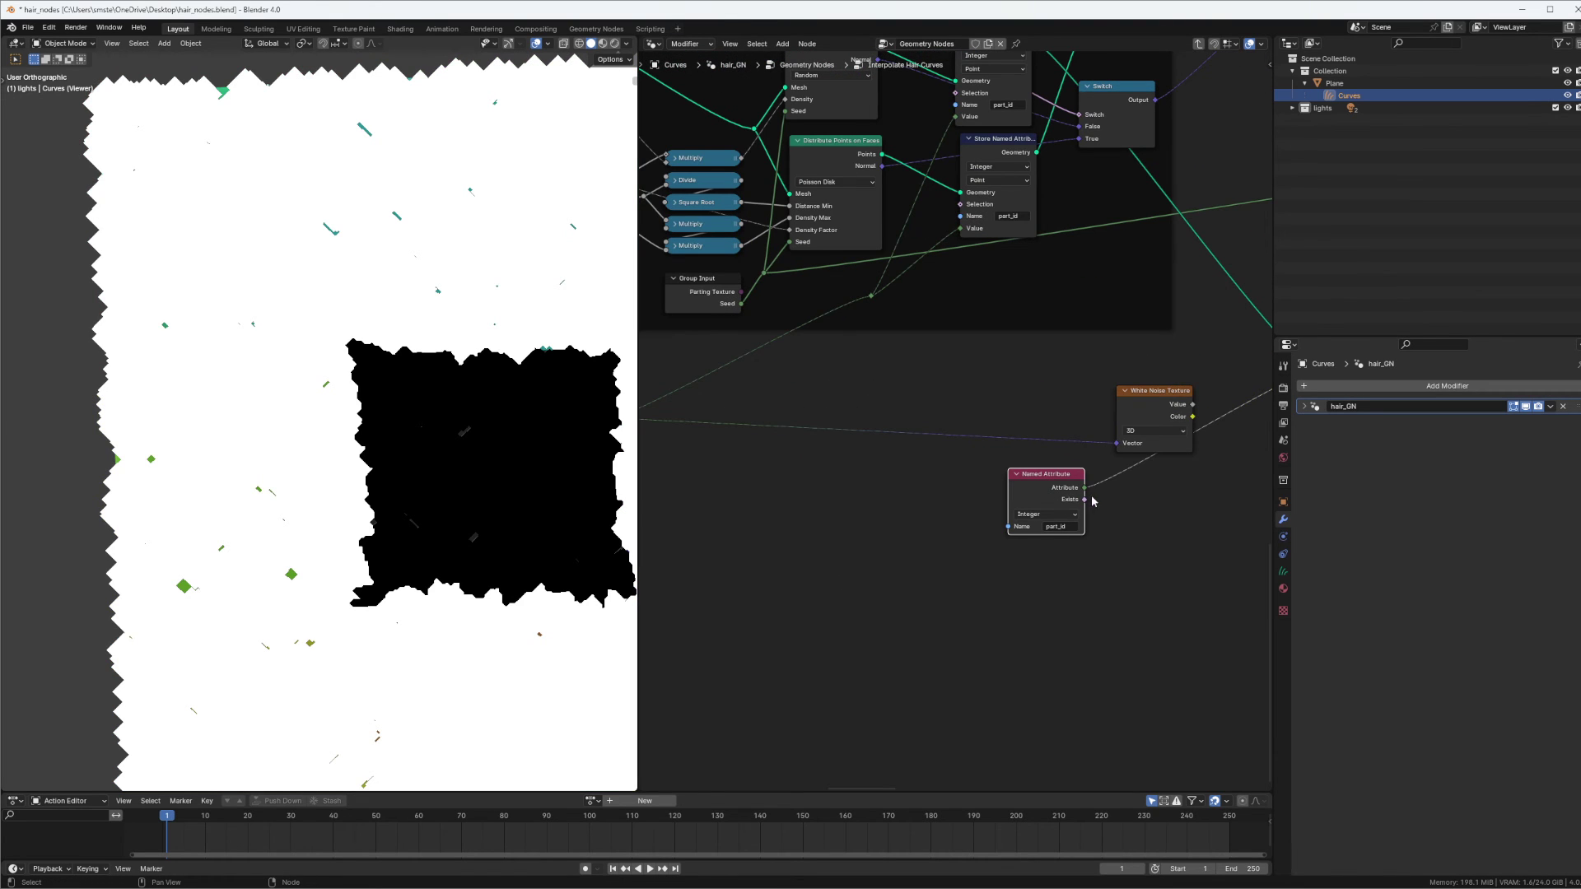
middle_drag(1096, 434, 999, 454)
drag(988, 508, 1019, 464)
ctrl+shift+click(1087, 436)
ctrl+shift+click(1079, 440)
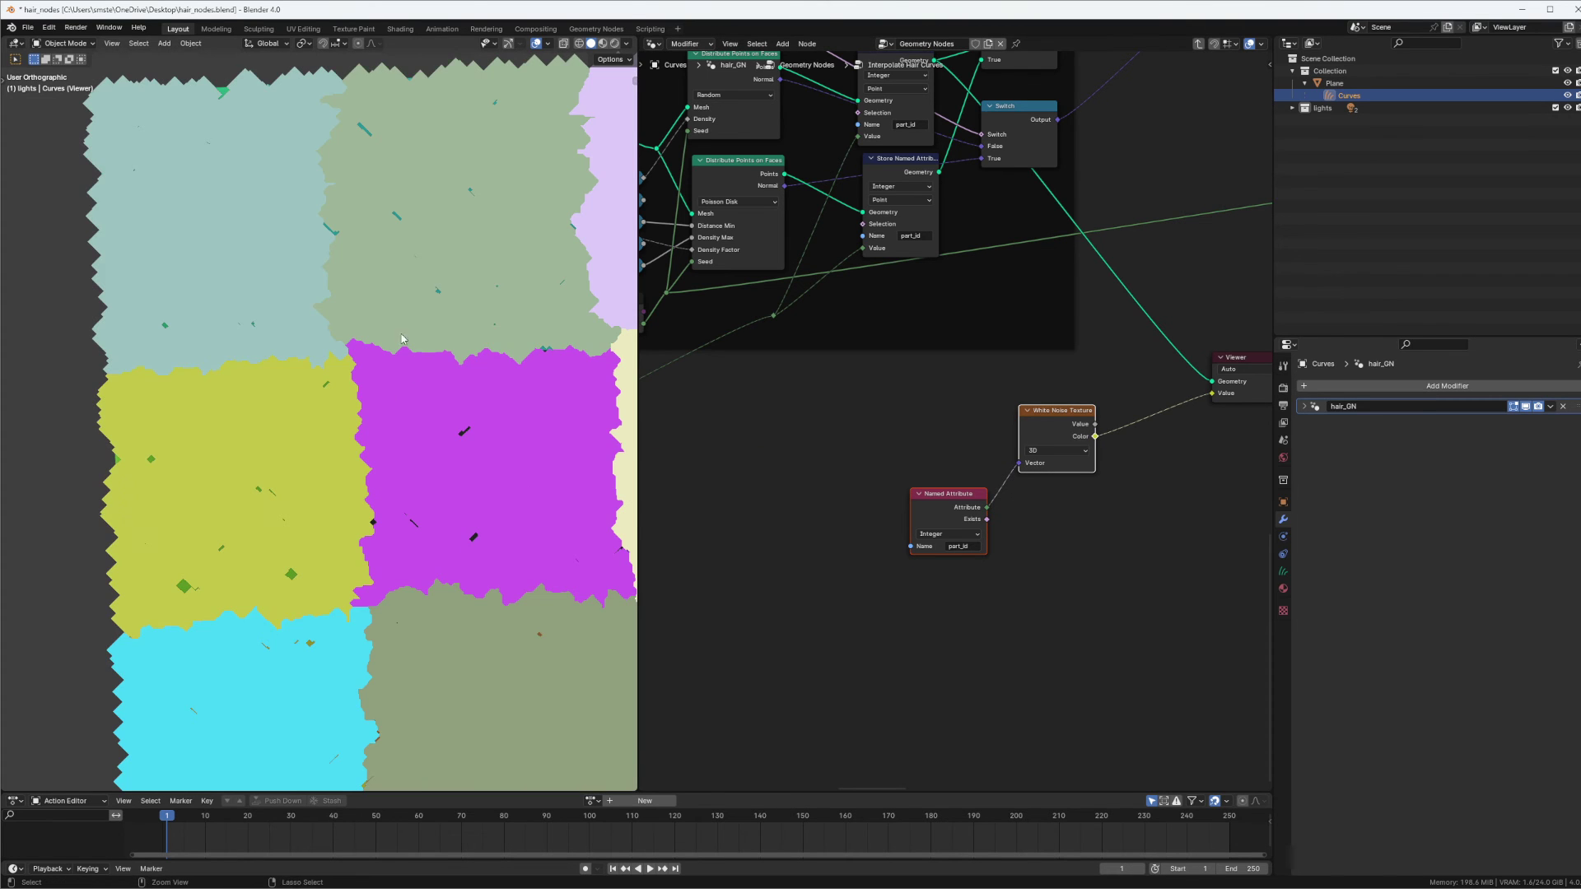
ctrl+middle_drag(399, 352, 416, 419)
middle_drag(1059, 467, 927, 425)
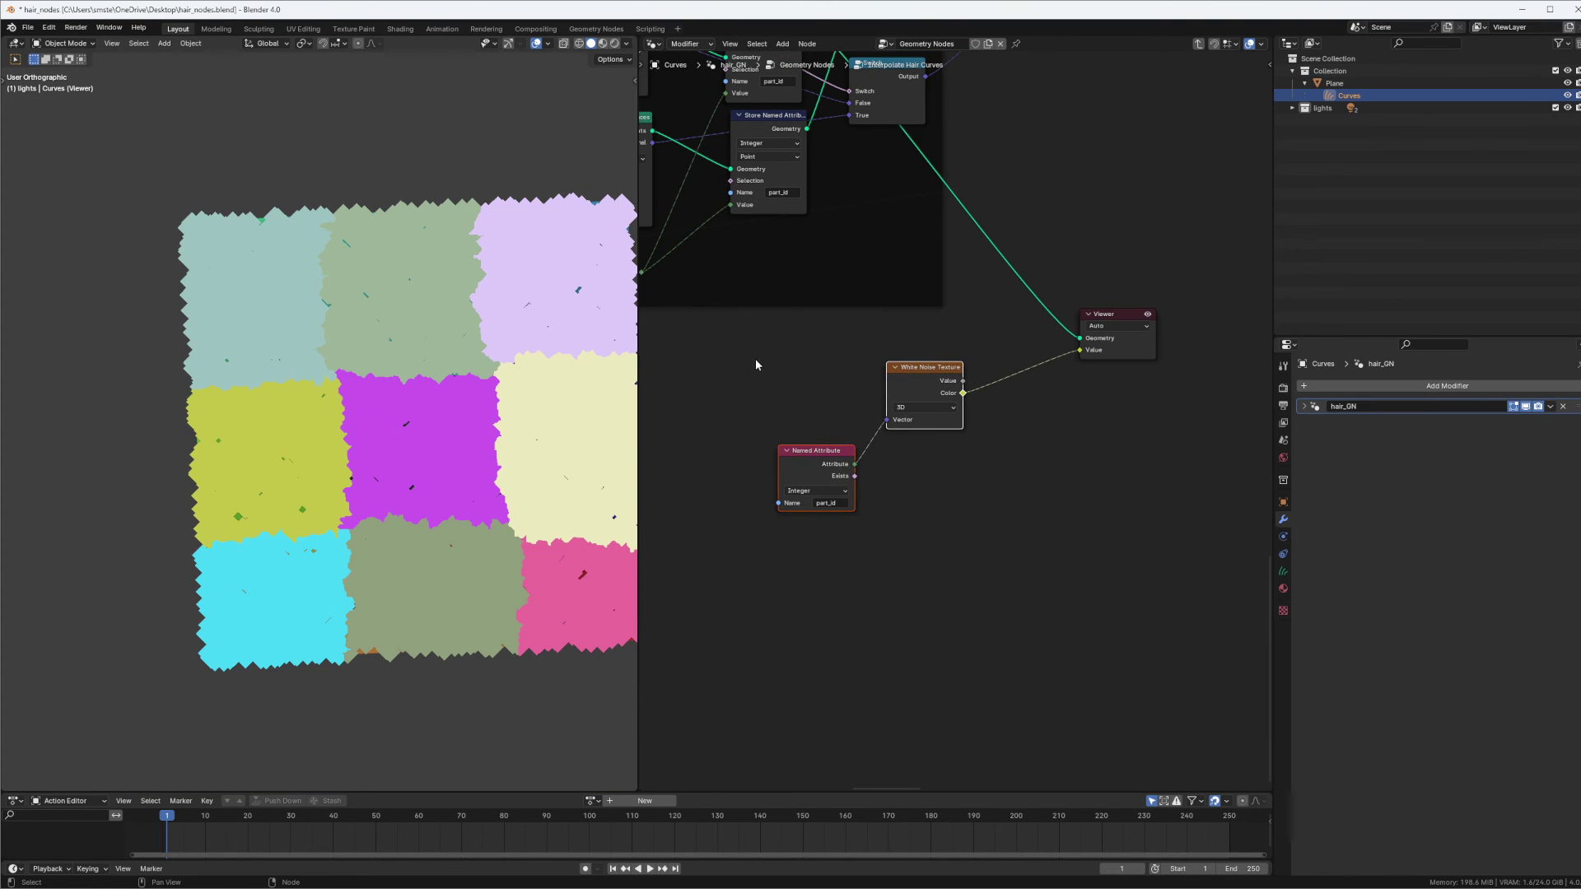
Delete the White Noise Texture, copied Named Attribute and Viewer nodes, and exit the Interpolate Hair Curves group.
key(x)
click(1122, 342)
key(x)
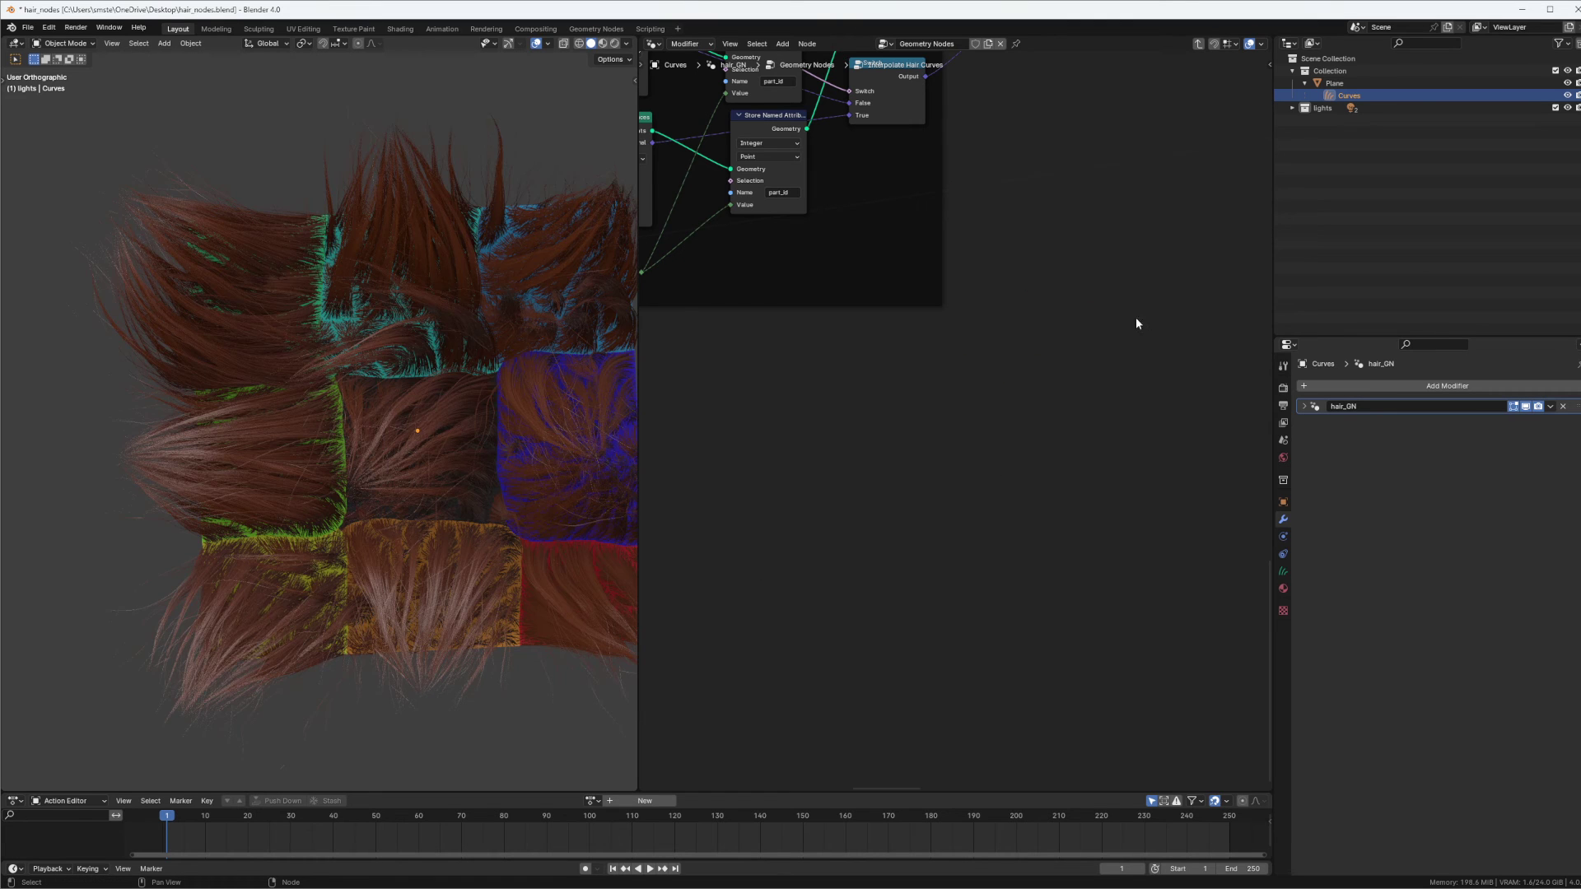
ctrl+middle_drag(1146, 256, 1064, 486)
key(Tab)
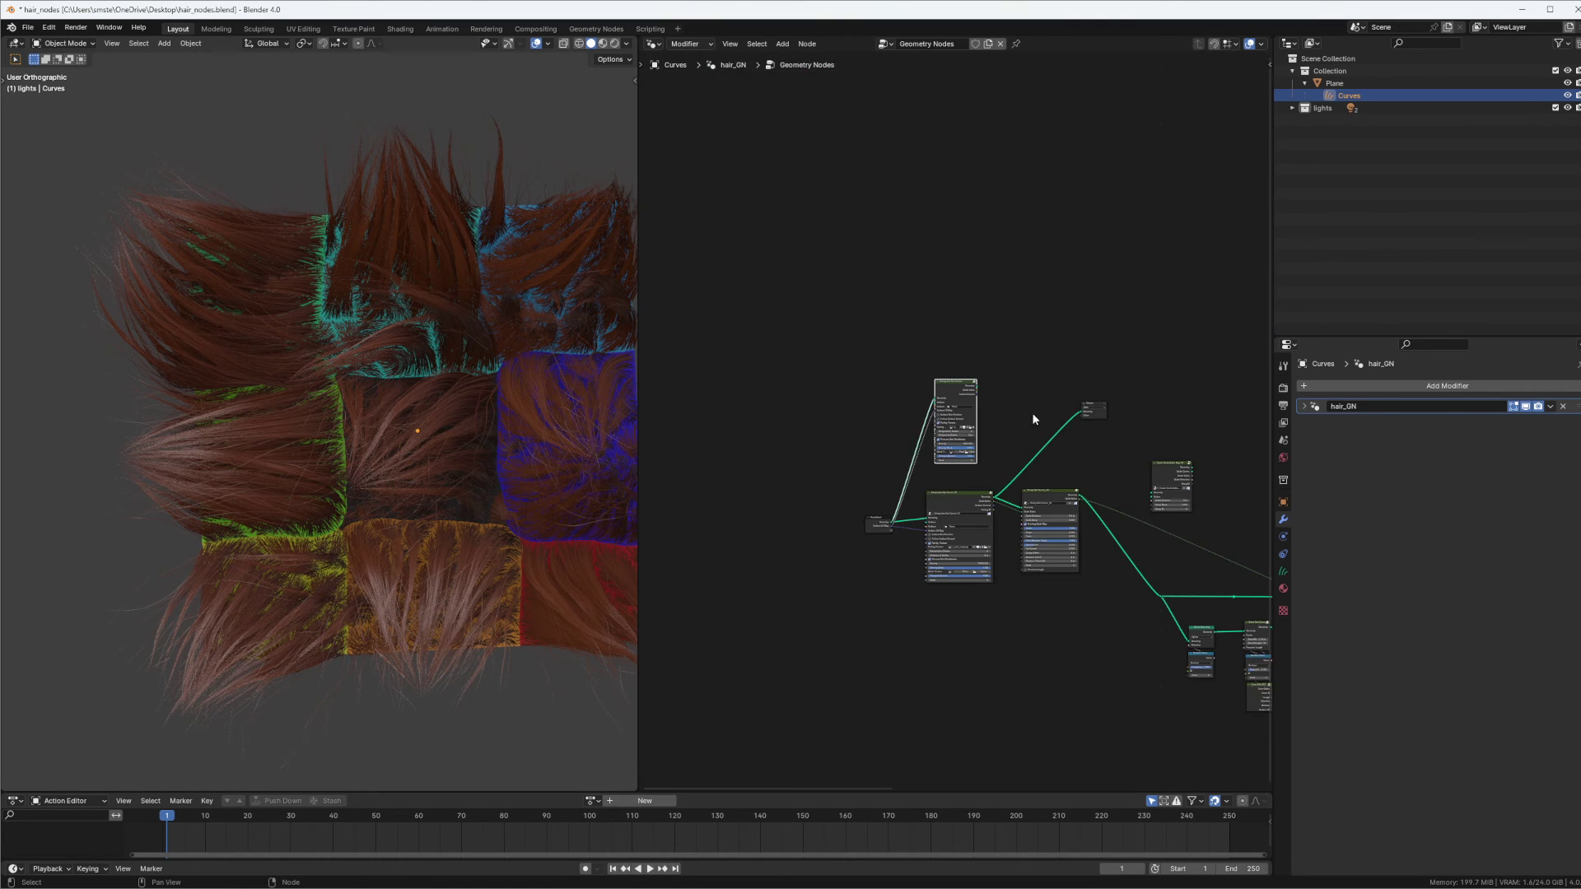
Preview the Geometry output of the Interpolate Hair Curves node and examine the hair from the side.
ctrl+middle_drag(1020, 414, 1025, 313)
ctrl+shift+click(995, 321)
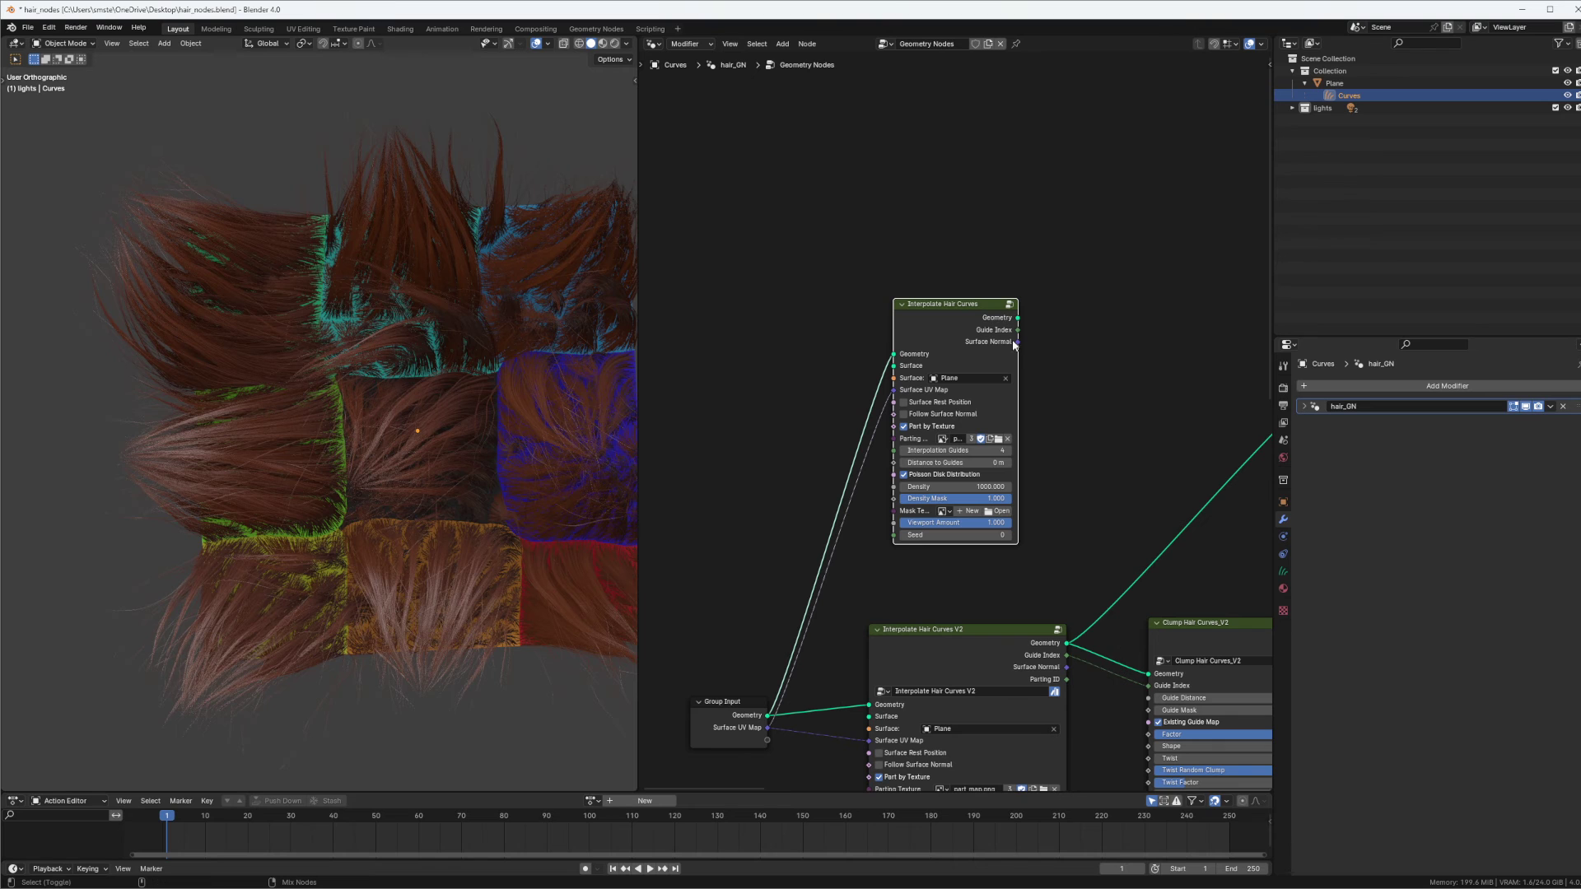
middle_drag(530, 458, 391, 370)
ctrl+middle_drag(494, 378, 403, 502)
middle_drag(403, 502, 629, 418)
middle_drag(895, 434, 912, 408)
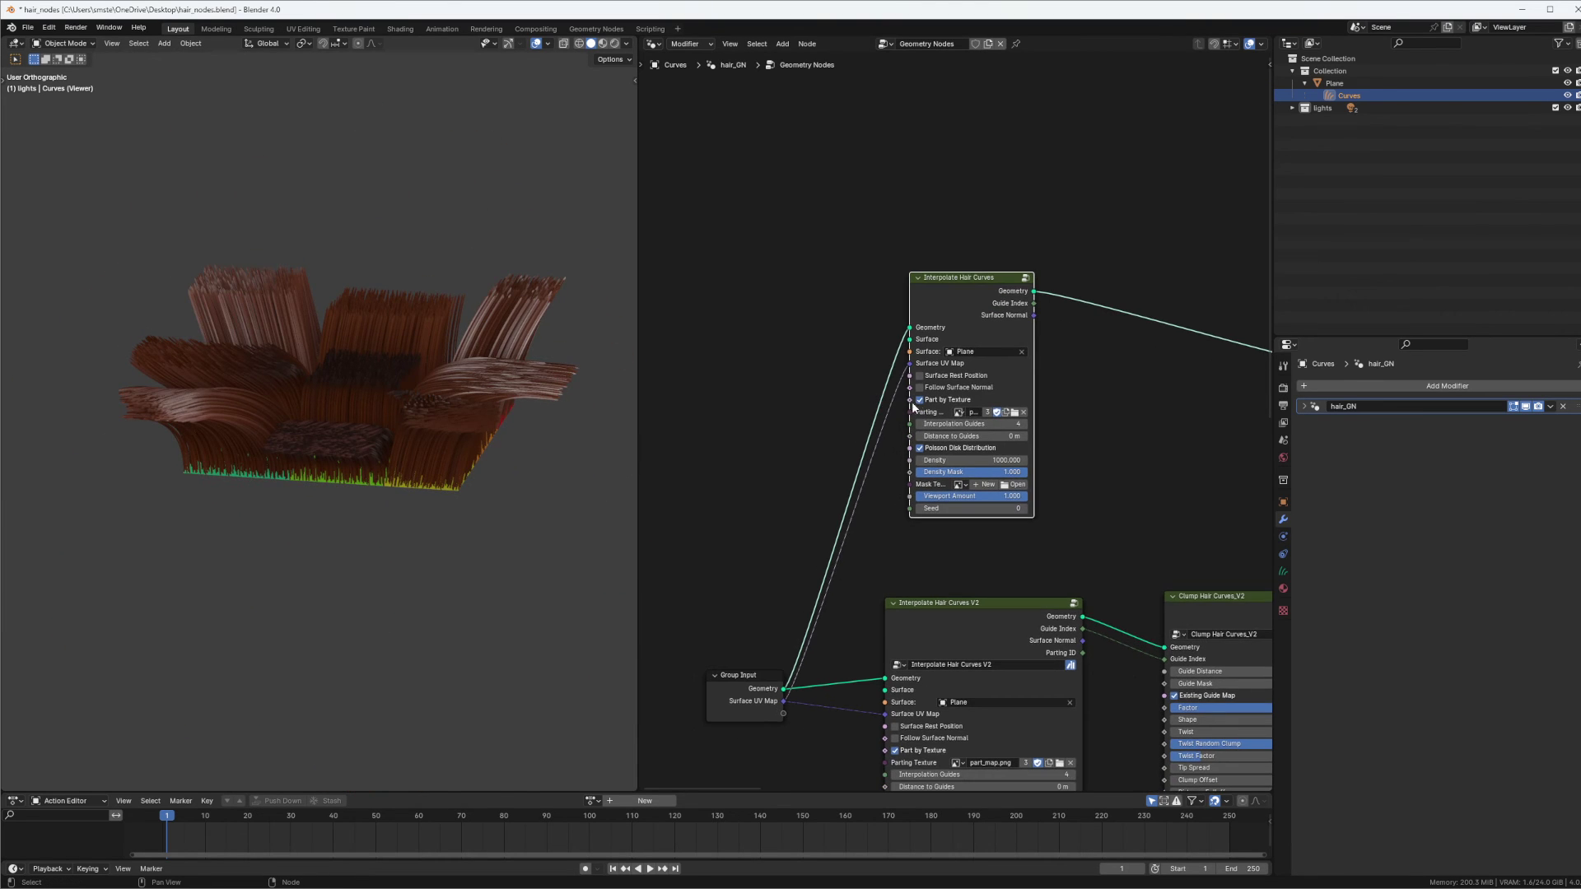
Switch Part by Texture off and on again on the Interpolate Hair Curves node and examine the parting from the top.
click(921, 400)
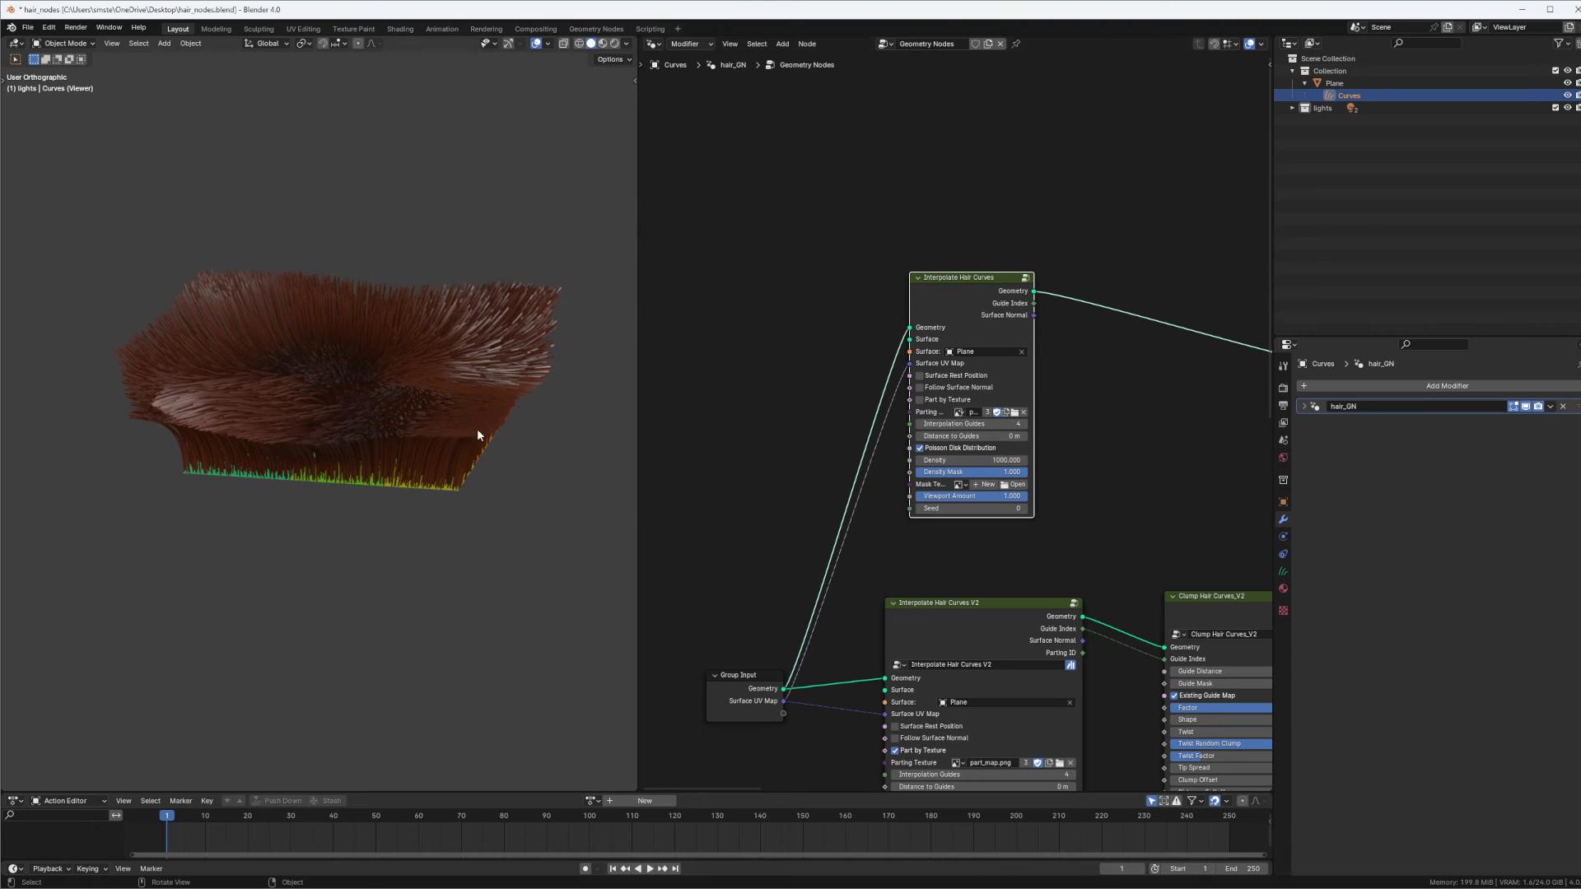
click(920, 400)
middle_drag(527, 470, 446, 516)
key(KP_7)
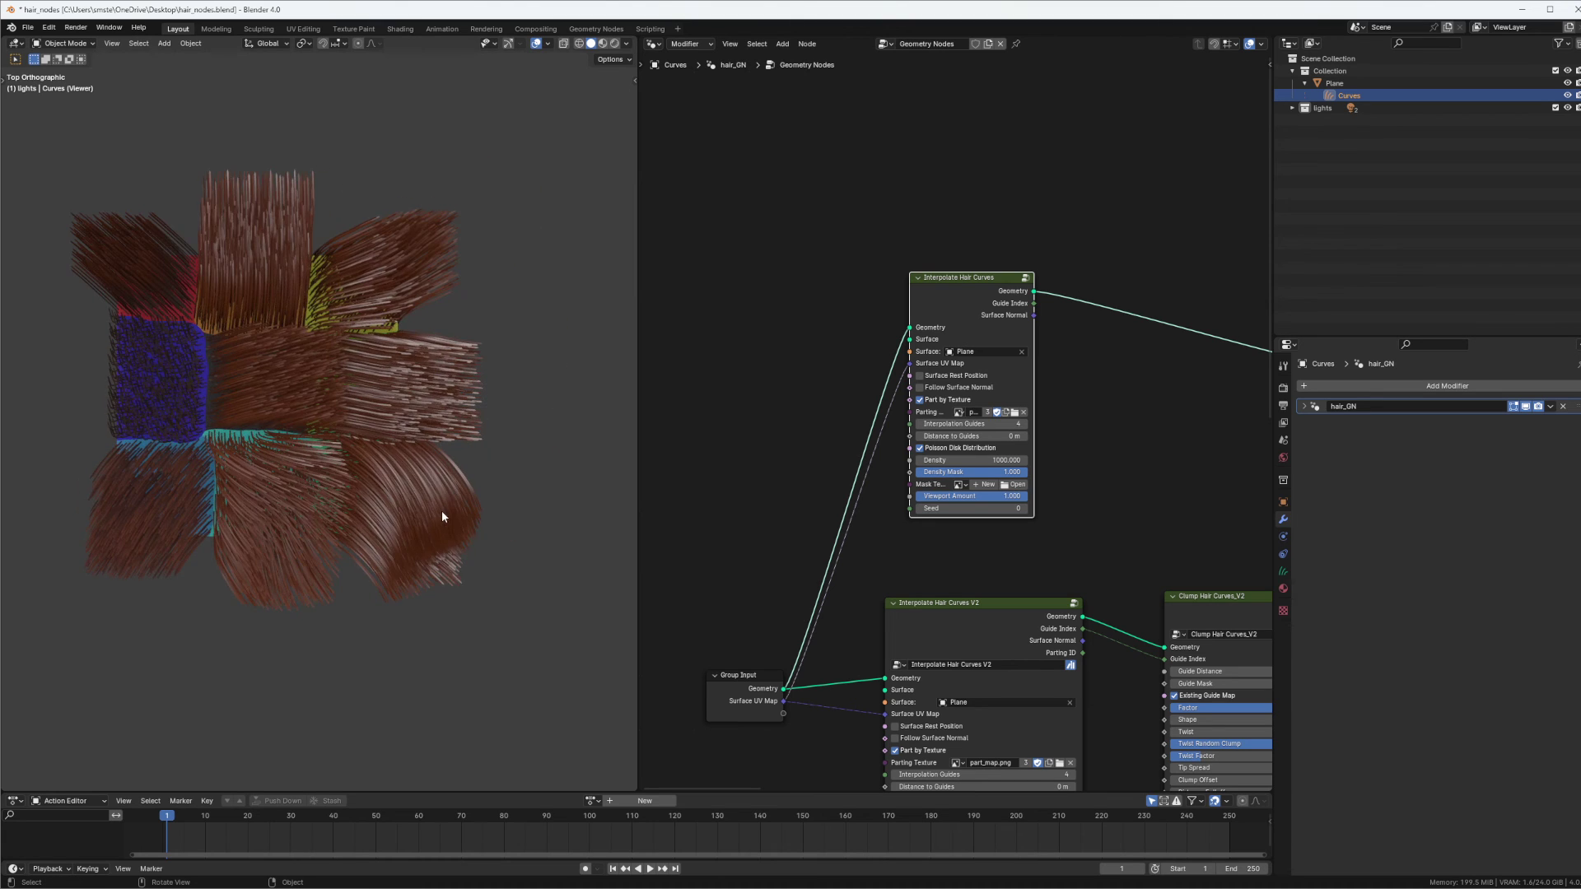
shift+middle_drag(310, 392, 392, 417)
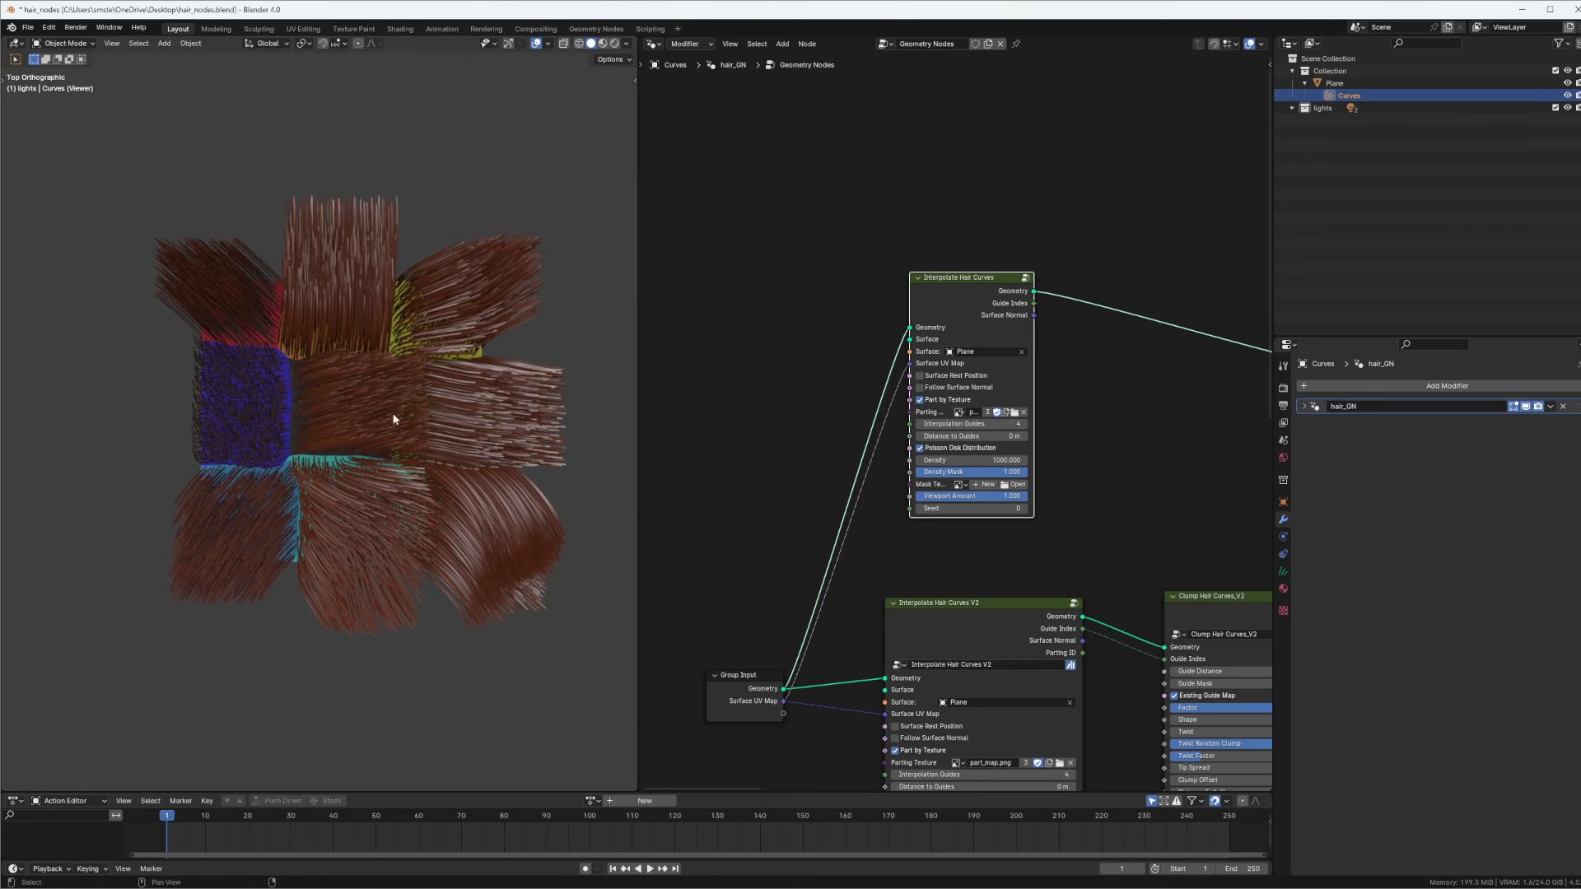
Disable the hair_GN modifier's viewport display and delete the Viewer node after checking the Guide Index output.
ctrl+shift+click(1000, 300)
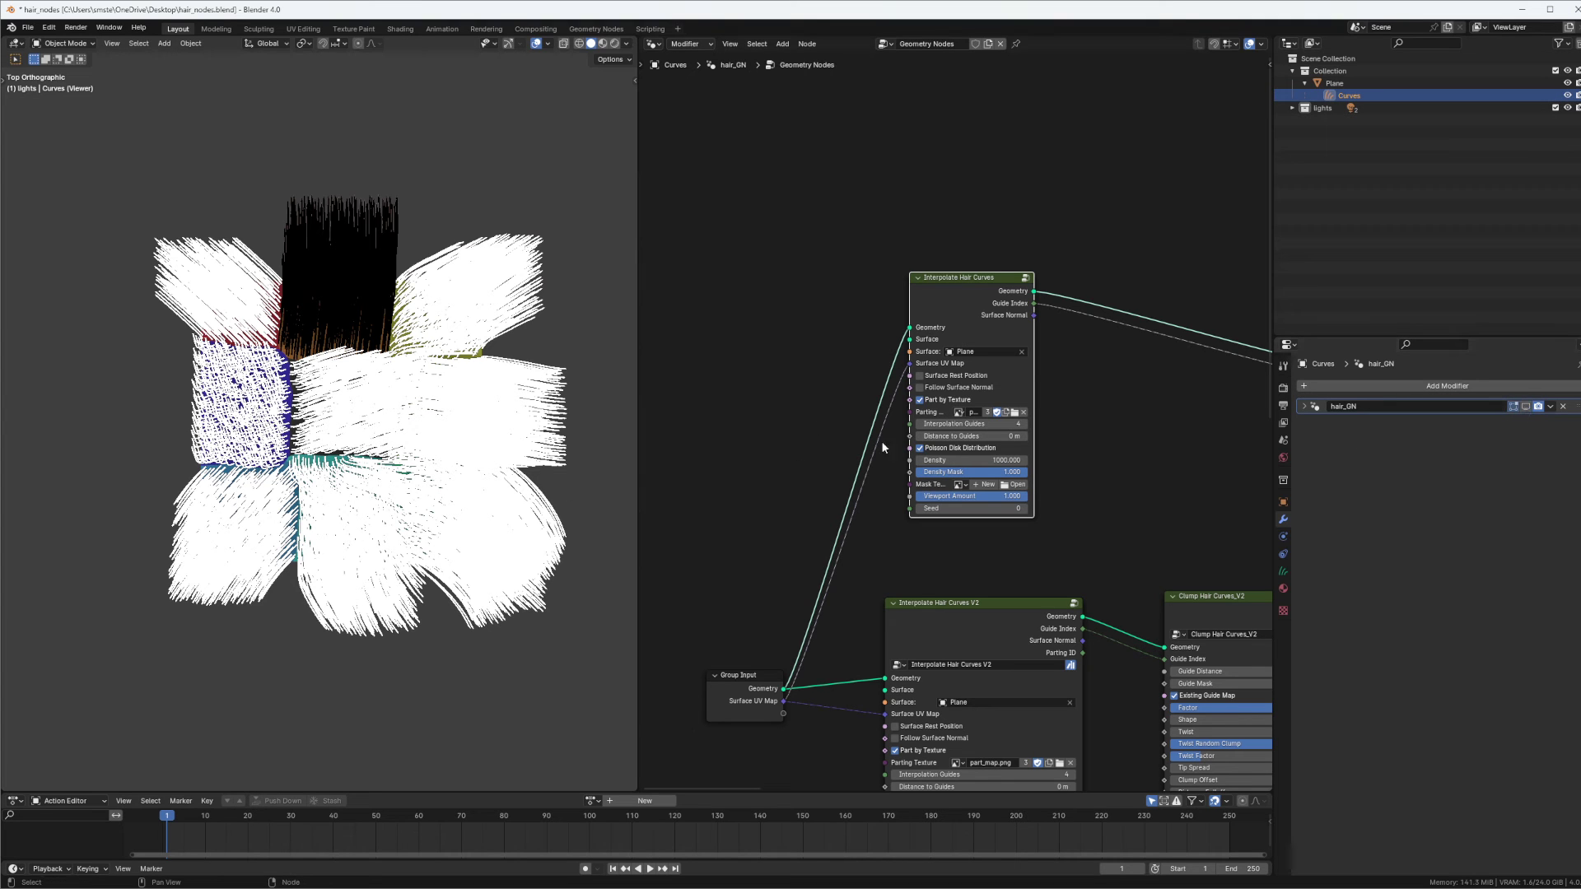
middle_drag(1166, 264, 652, 235)
drag(978, 234, 855, 336)
key(x)
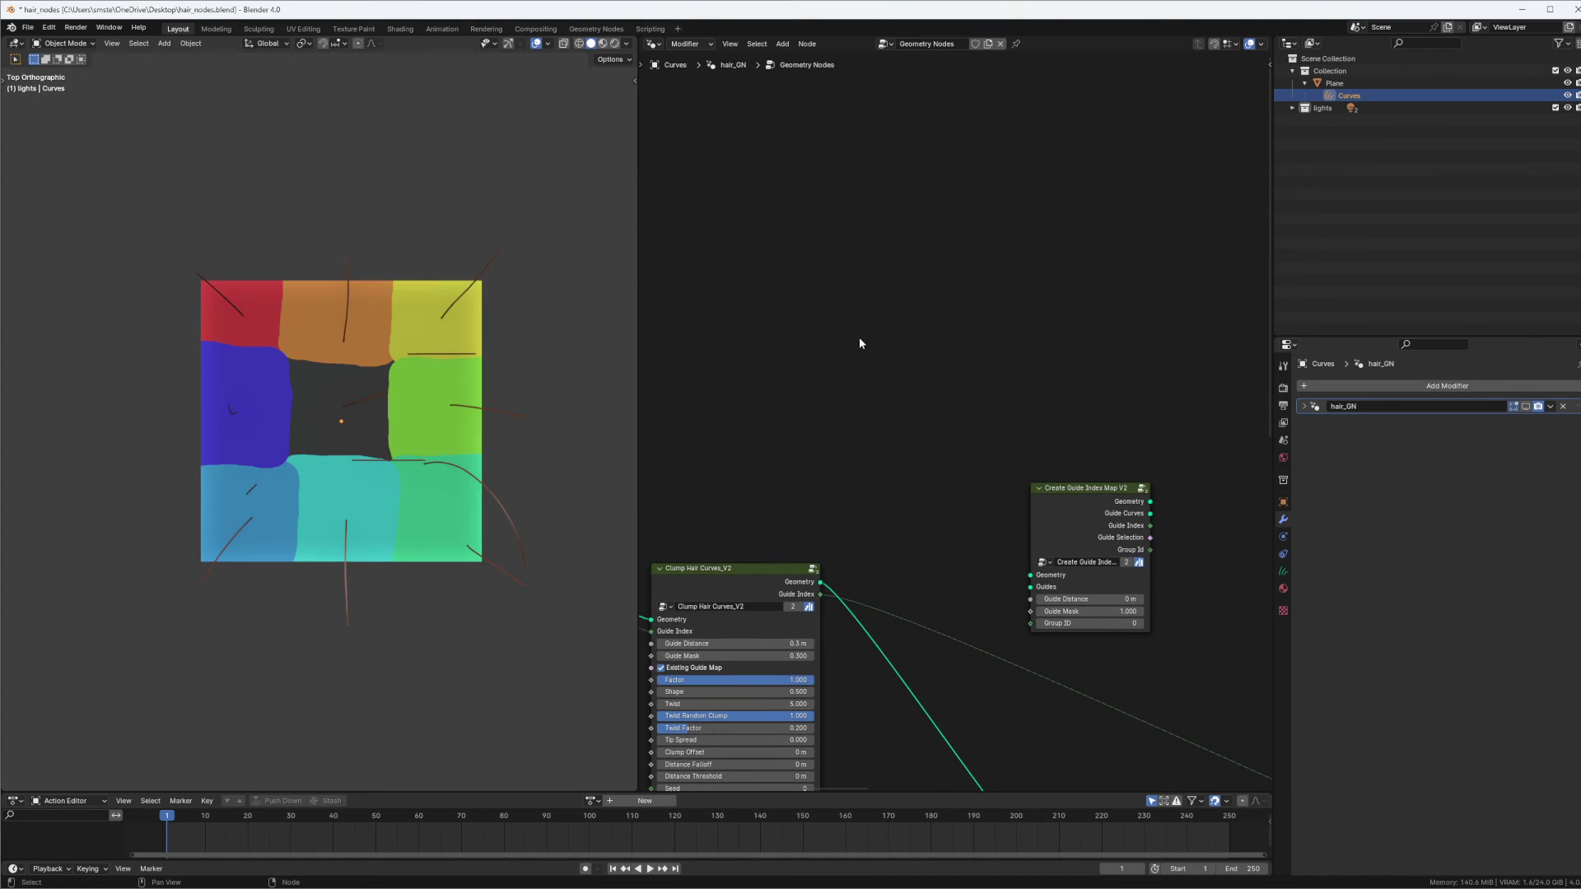
In Sculpt Mode, delete the guide curve in the dark centre part with the Delete brush and return to Object Mode.
ctrl+middle_drag(322, 415, 416, 385)
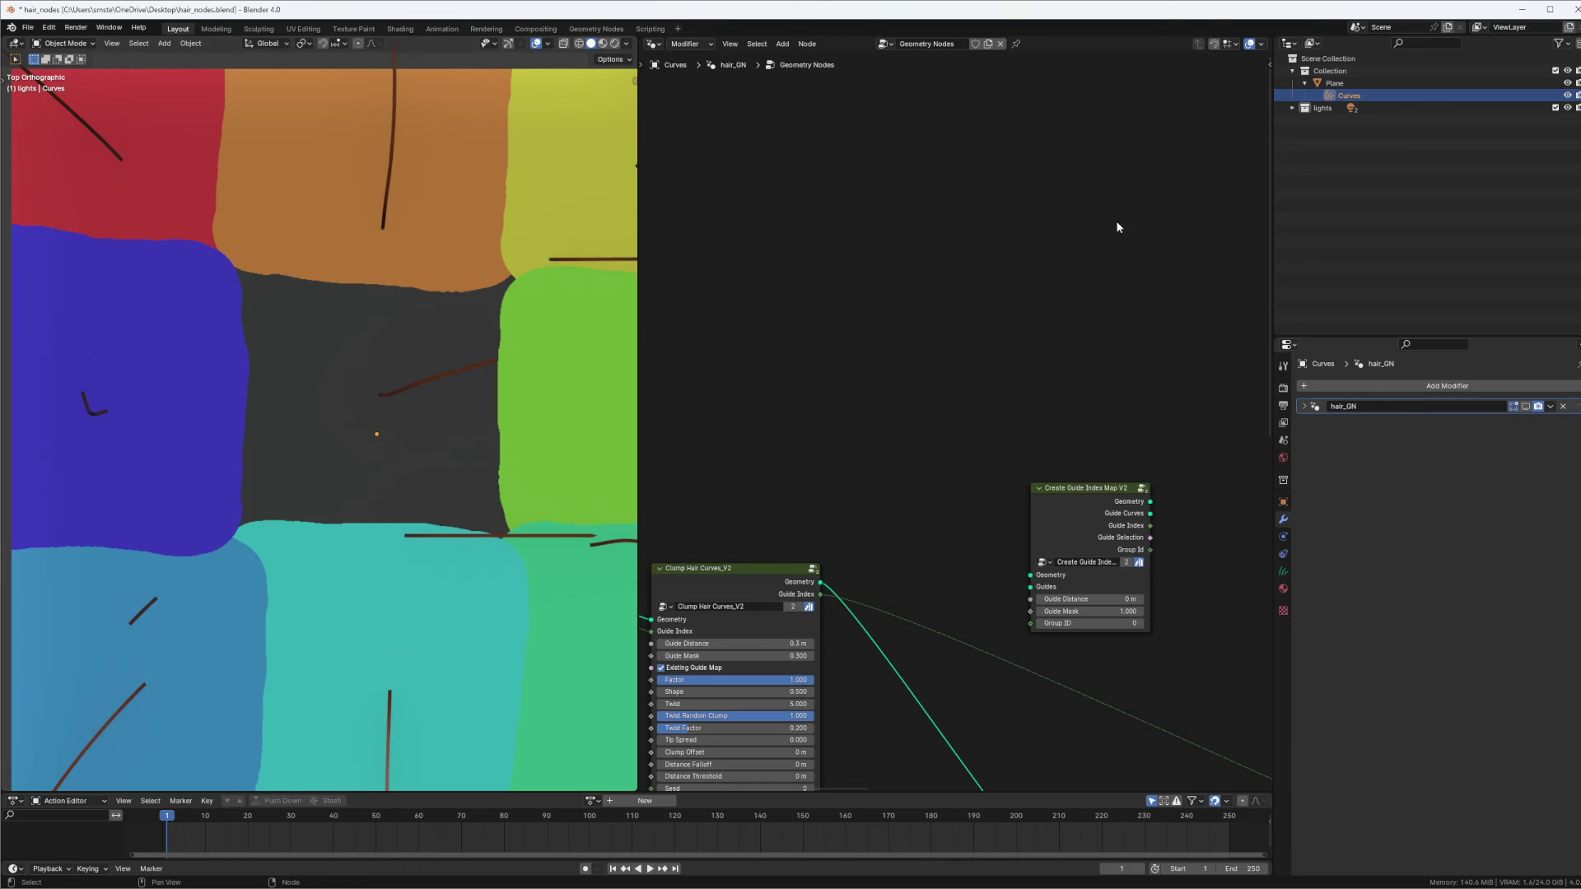
key(ctrl+Tab)
click(397, 387)
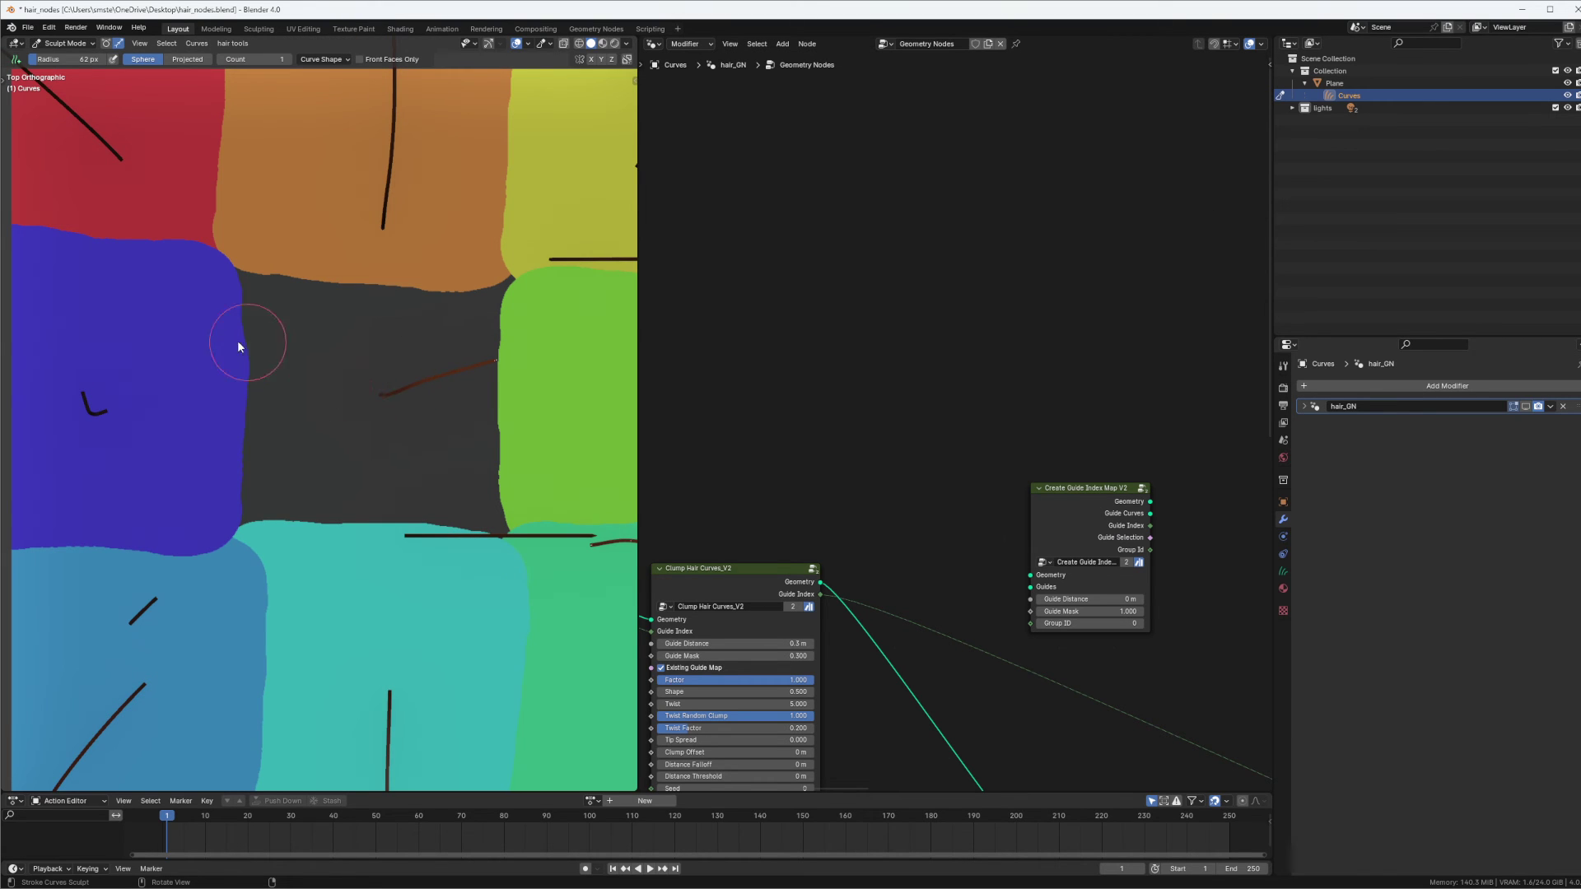
key(t)
click(17, 127)
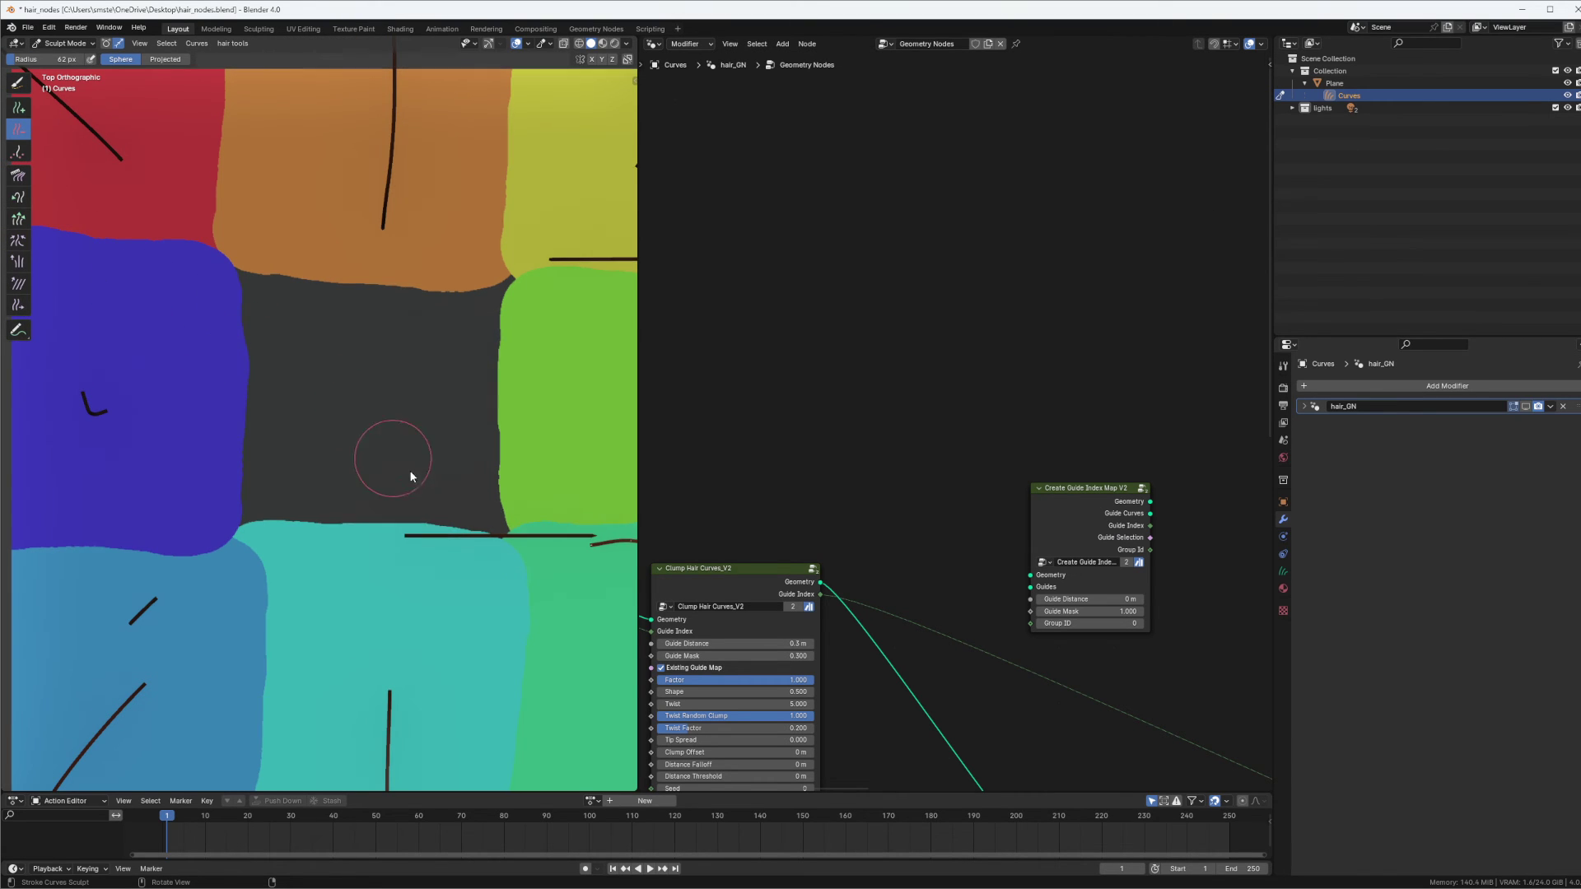
ctrl+middle_drag(448, 353, 441, 387)
key(ctrl+Tab)
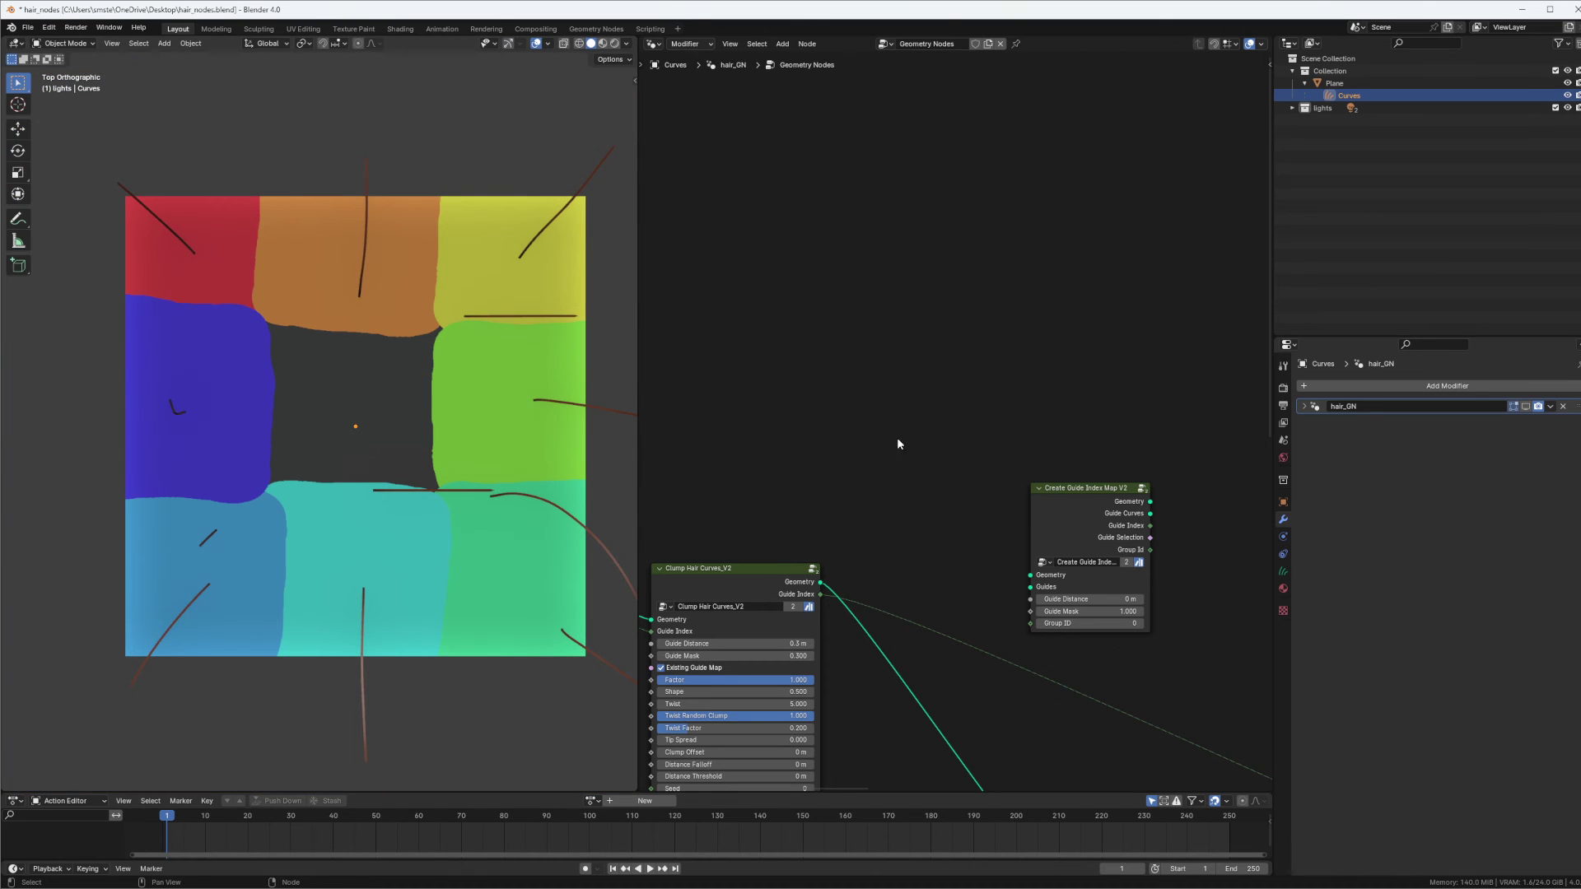
Enable the hair_GN modifier's viewport display and examine the centre part.
middle_drag(818, 441, 892, 336)
click(1525, 411)
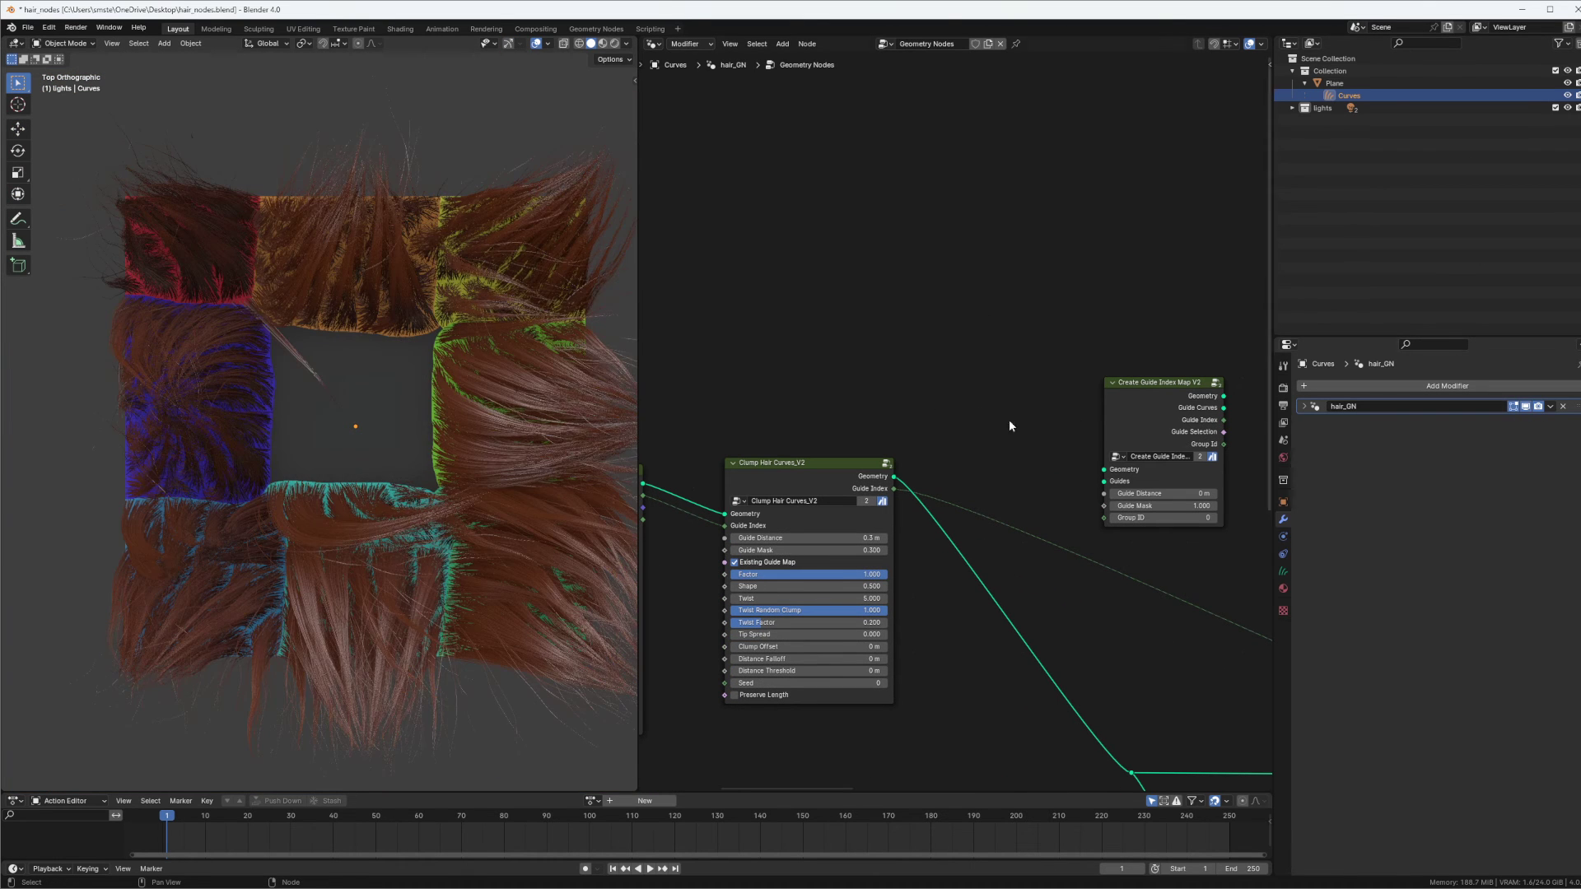
middle_drag(494, 370, 418, 389)
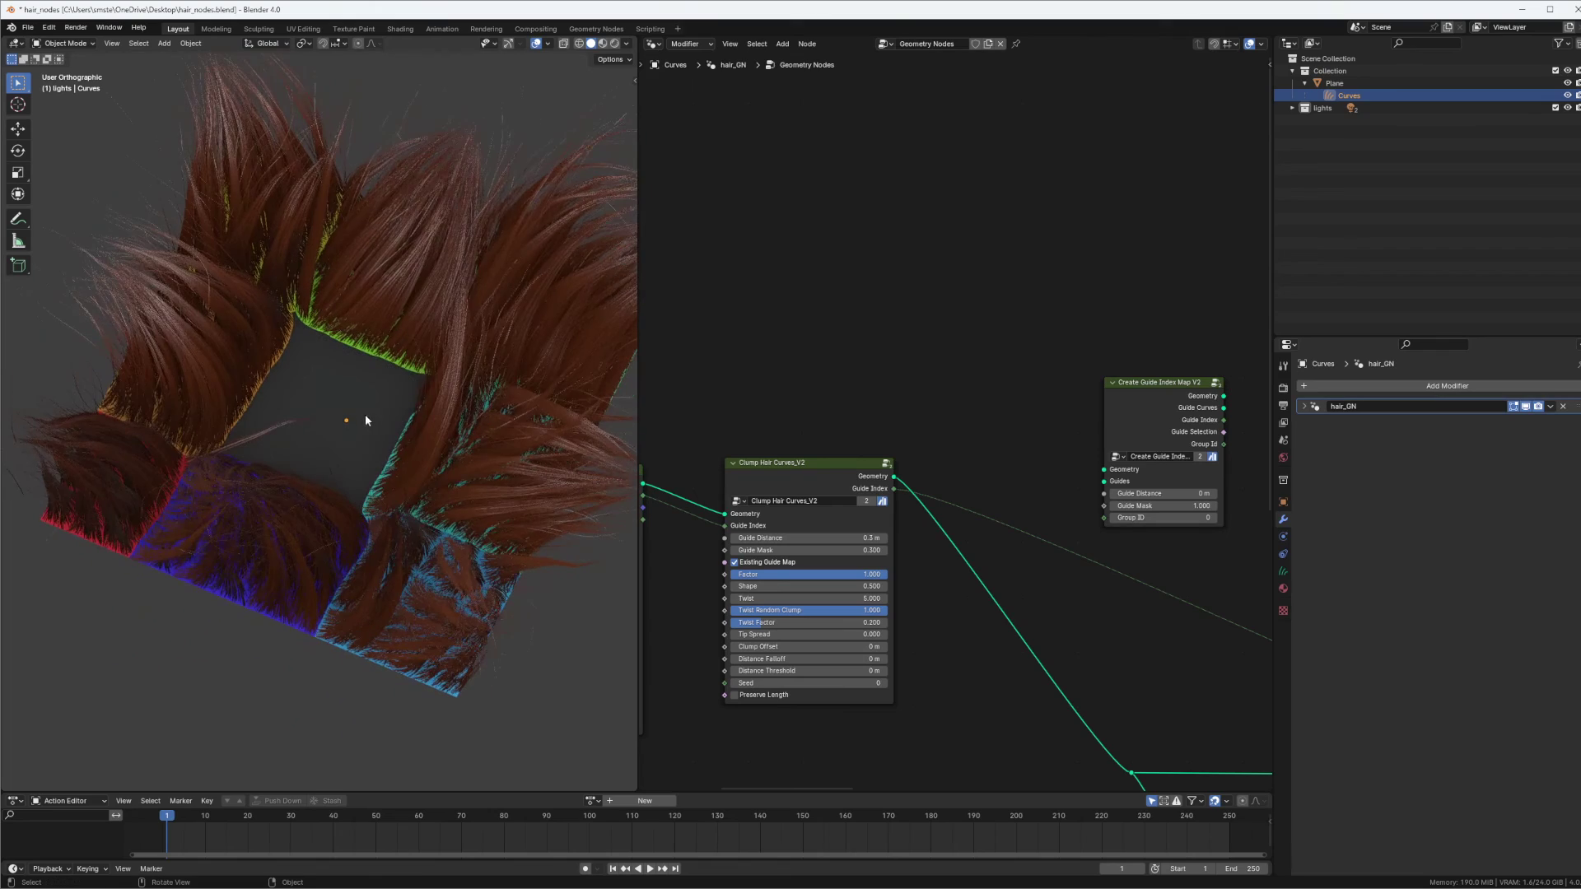
Preview the Interpolate Hair Curves node's Geometry output and examine the hair around the centre part.
middle_drag(731, 410, 972, 539)
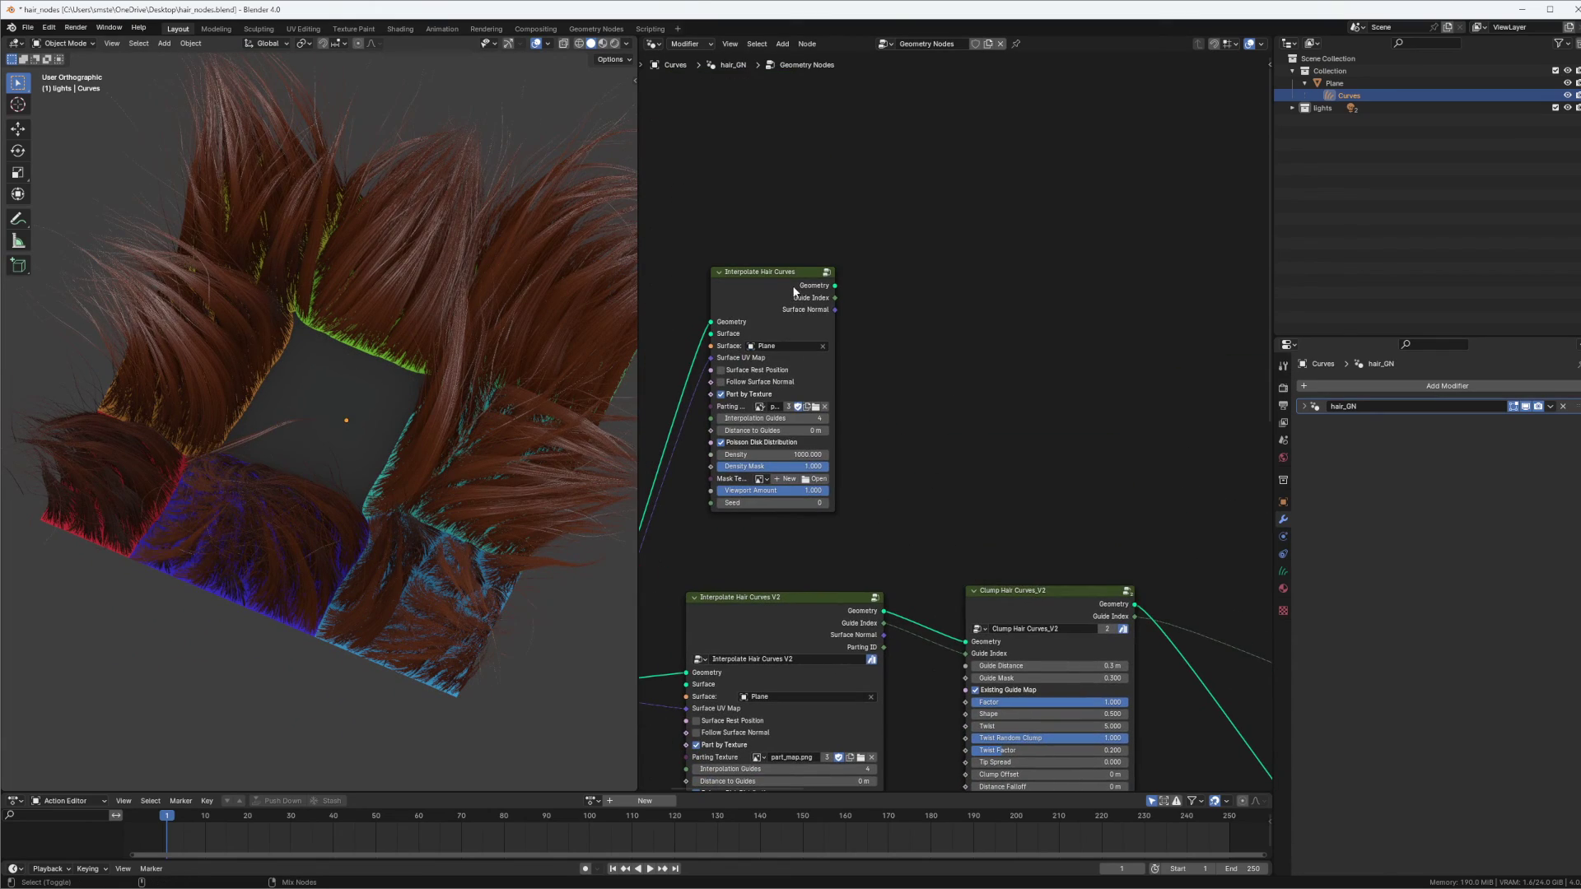
ctrl+shift+click(792, 285)
middle_drag(368, 387, 494, 395)
middle_drag(334, 407, 379, 439)
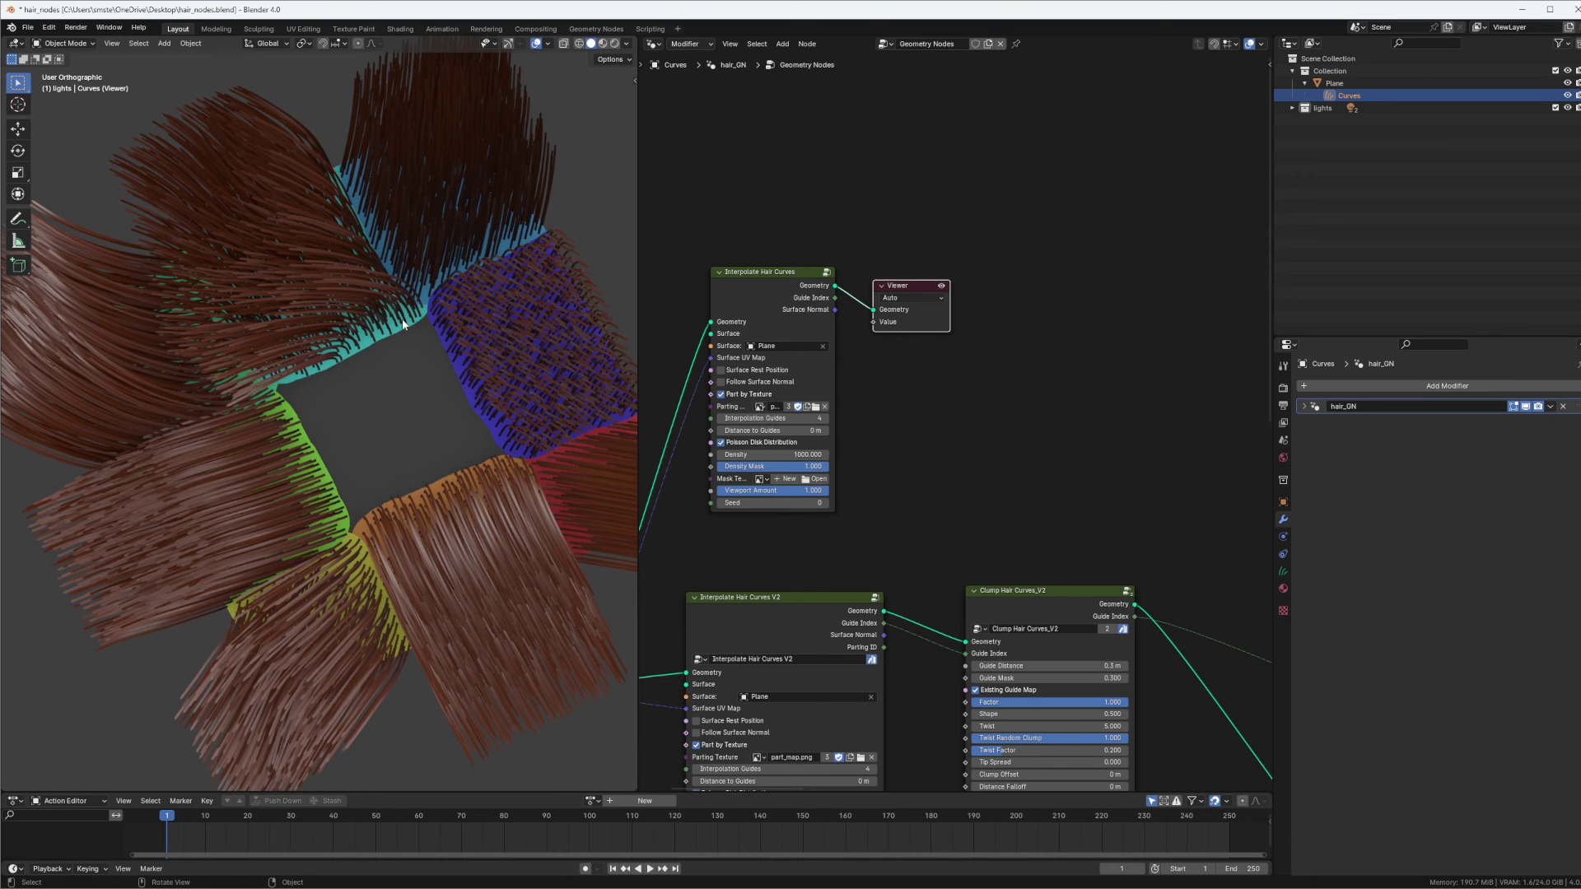
mouse_move(416, 288)
middle_down()
mouse_move(479, 374)
mouse_move(463, 398)
mouse_move(420, 385)
middle_up()
In Sculpt Mode, add a guide curve to the empty centre part and return to Object Mode.
key(ctrl+Tab)
click(384, 453)
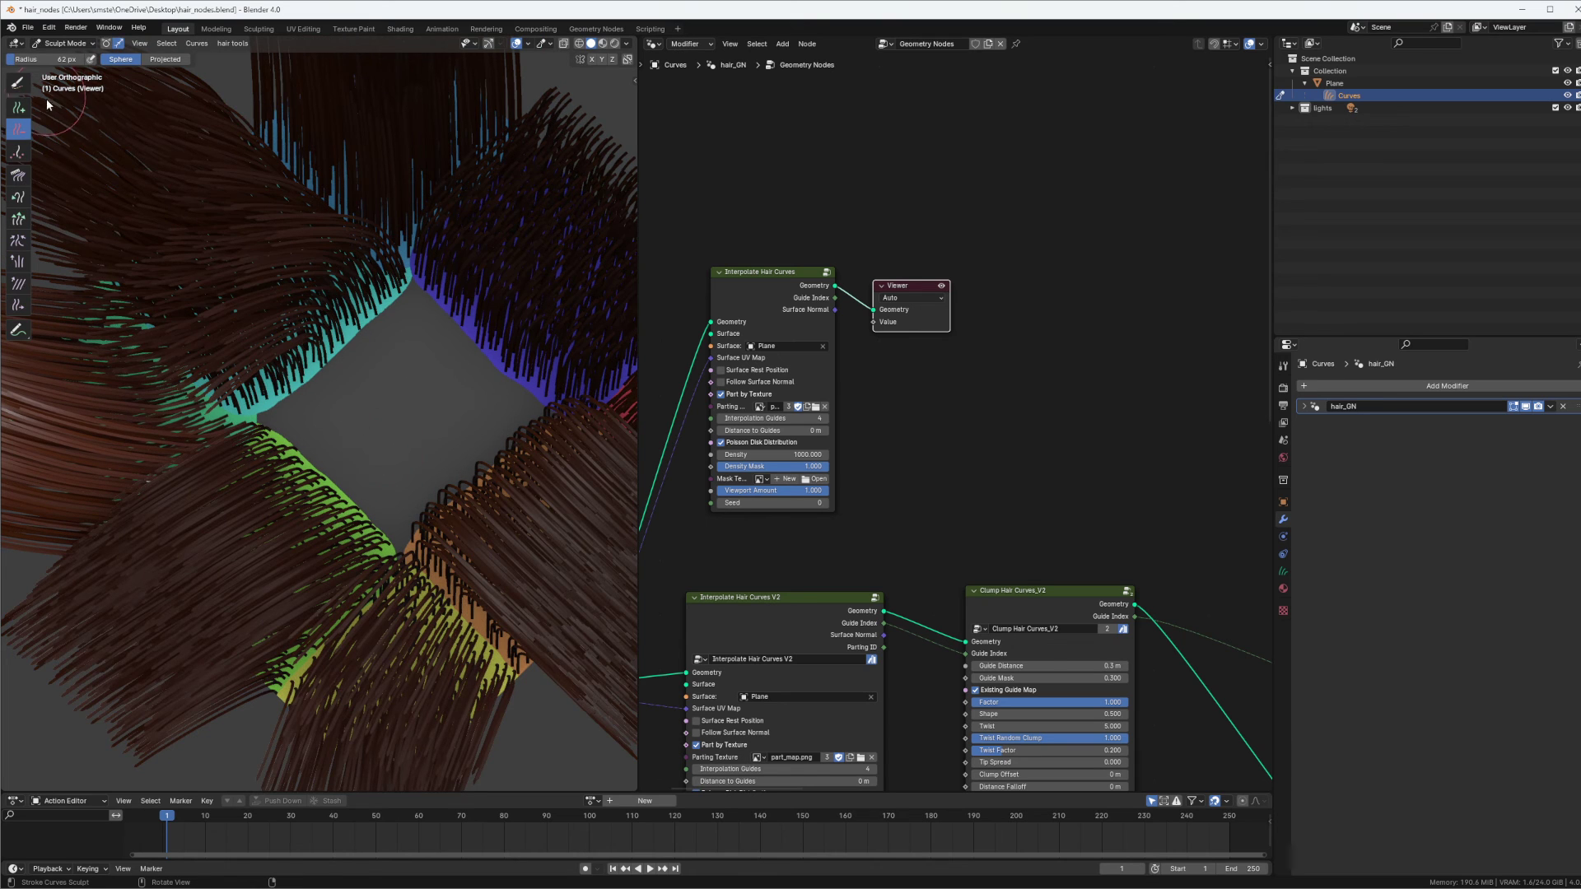
key(shift+a)
click(415, 412)
mouse_move(462, 333)
middle_down()
mouse_move(527, 353)
mouse_move(492, 402)
mouse_move(492, 318)
mouse_move(437, 395)
mouse_move(481, 392)
mouse_move(431, 455)
middle_up()
scroll(428, 413, down, 4)
key(ctrl+Tab)
click(354, 422)
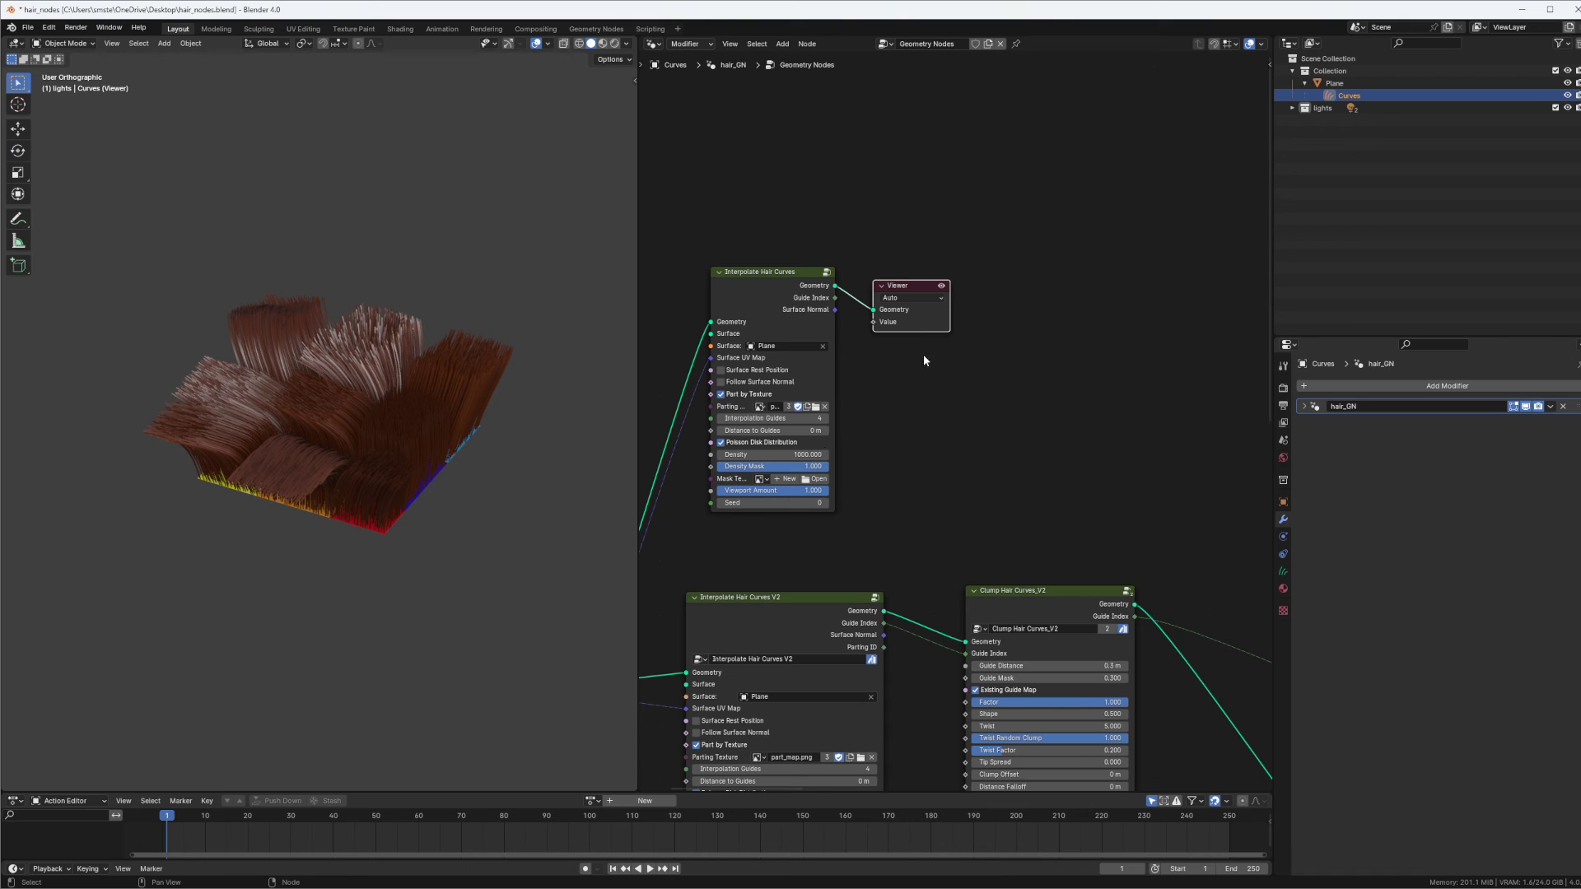
Open the Interpolate Hair Curves node group for editing.
middle_drag(913, 389, 1025, 389)
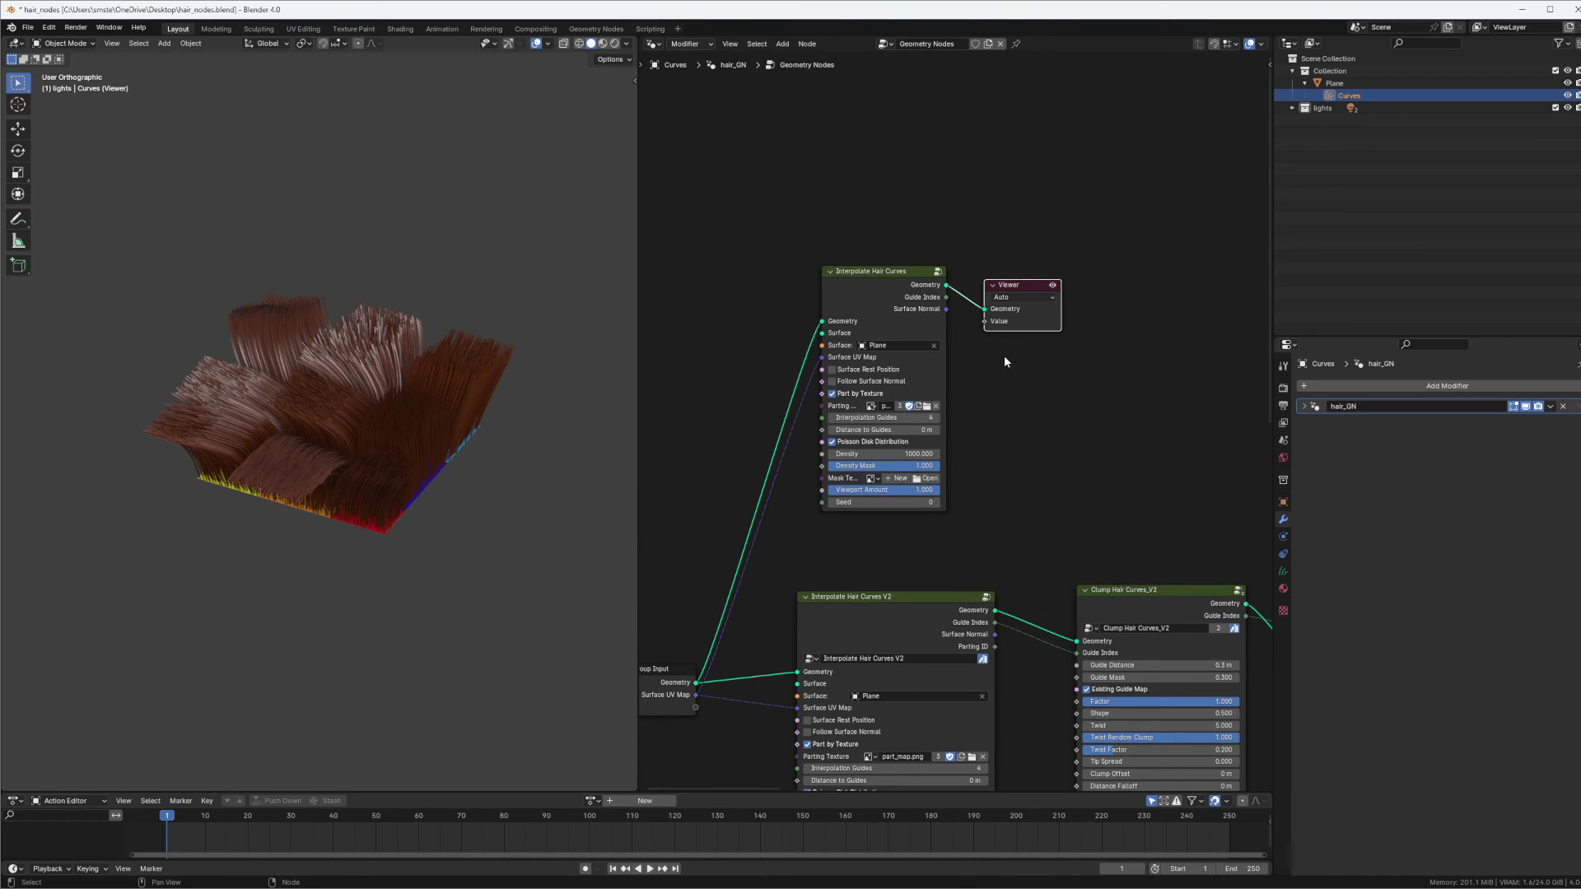
ctrl+middle_drag(1039, 317, 902, 374)
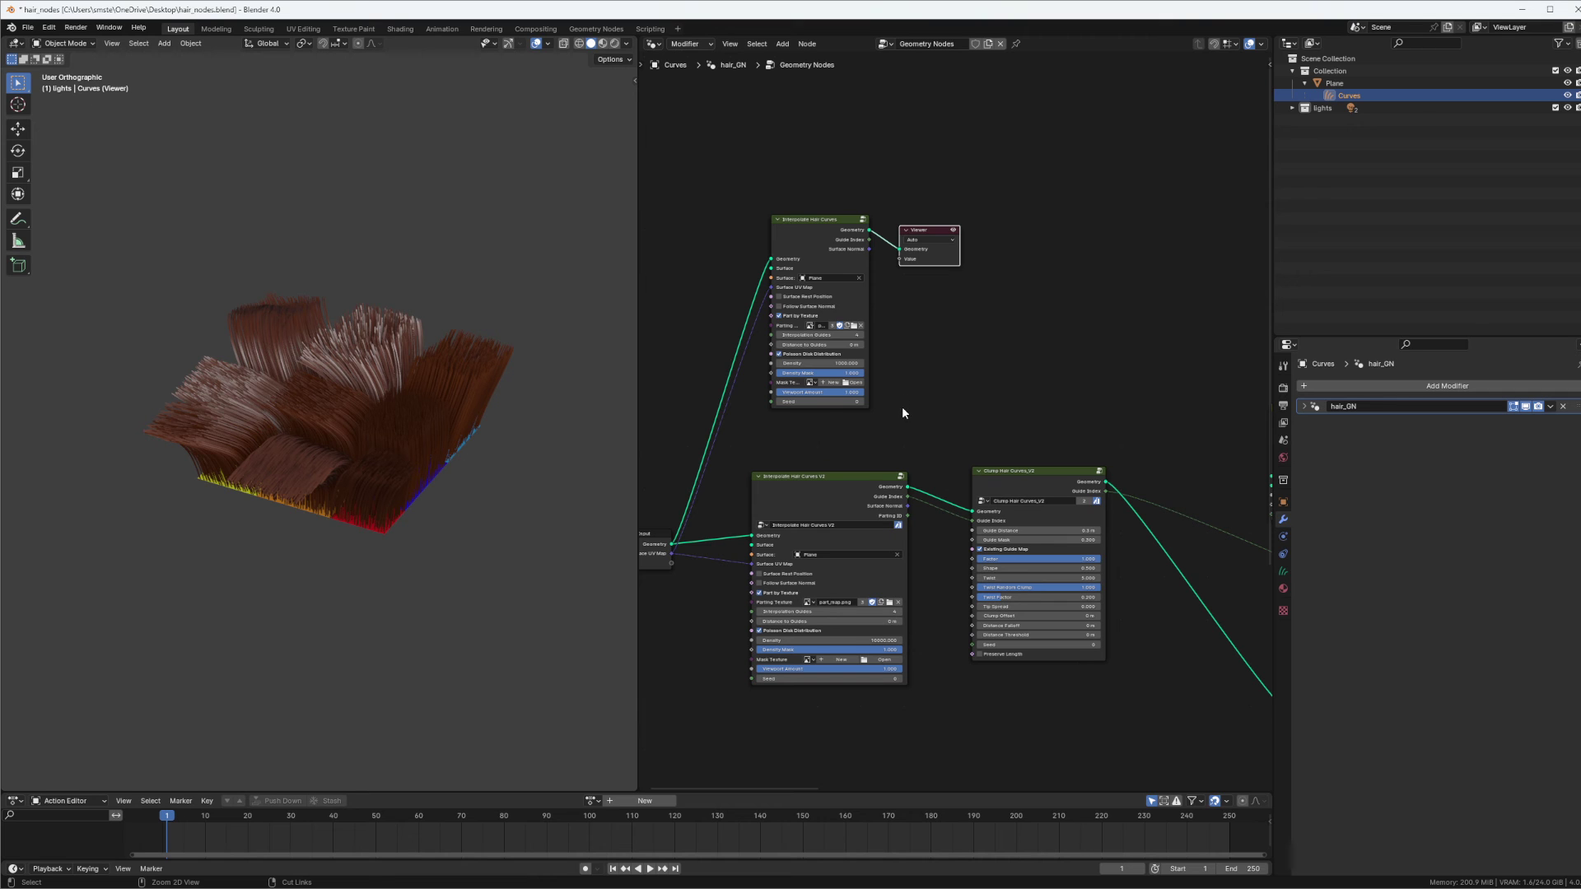
click(832, 220)
key(Tab)
Add a Named Attribute node near the Group Output and set its attribute name to part_id.
ctrl+middle_drag(1015, 178, 811, 338)
middle_drag(1043, 376, 659, 395)
middle_drag(922, 400, 650, 458)
middle_drag(1001, 397, 877, 467)
ctrl+middle_drag(950, 416, 1009, 298)
middle_drag(786, 312, 1056, 484)
key(shift+a)
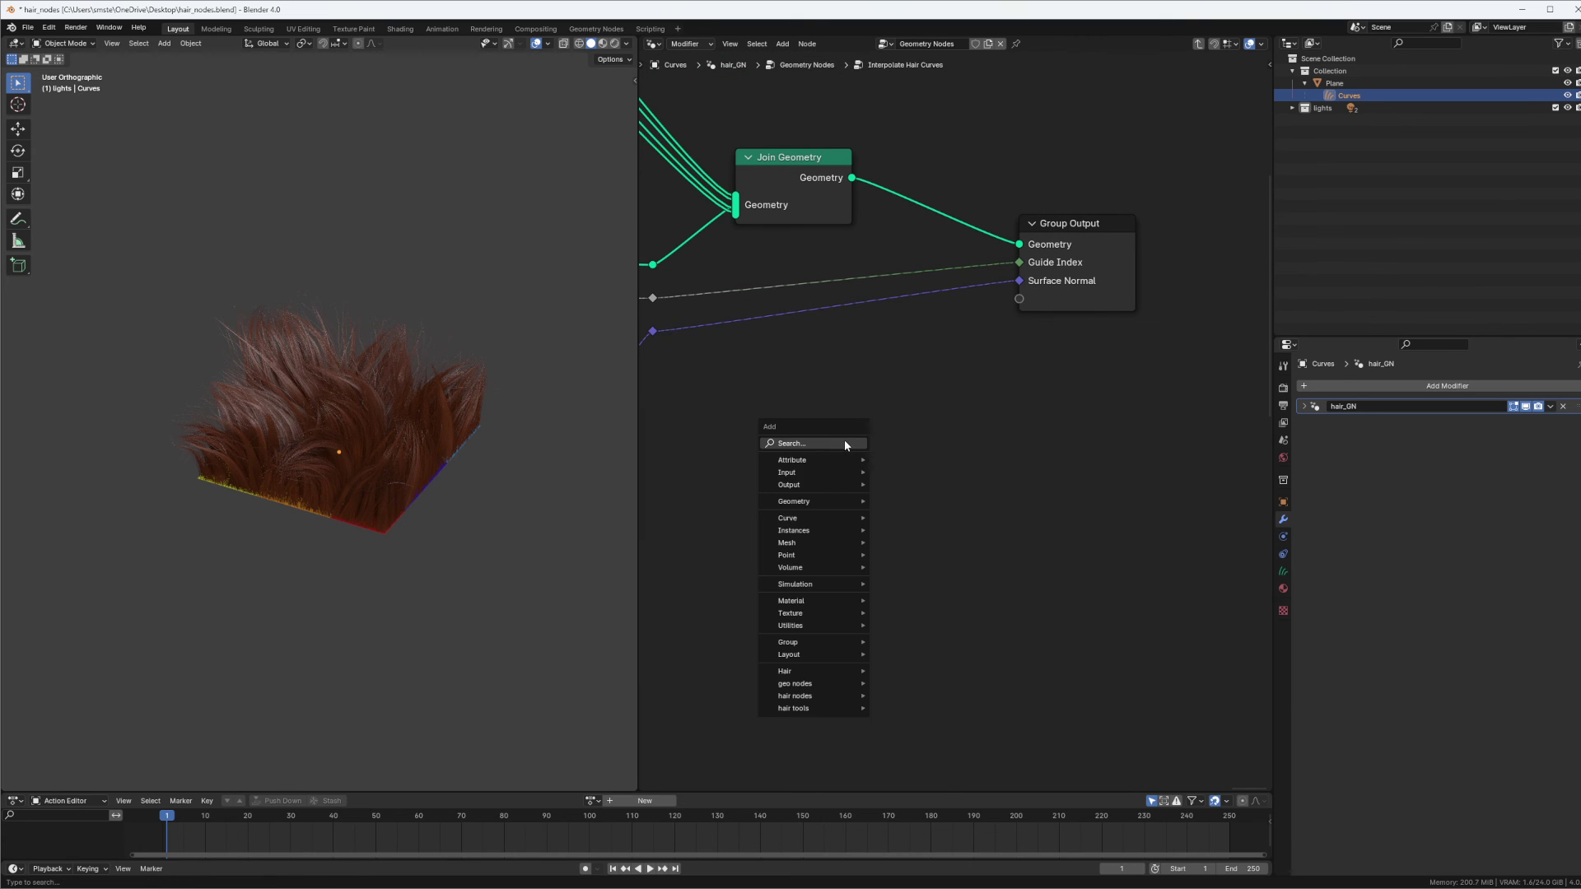
click(843, 438)
text(named)
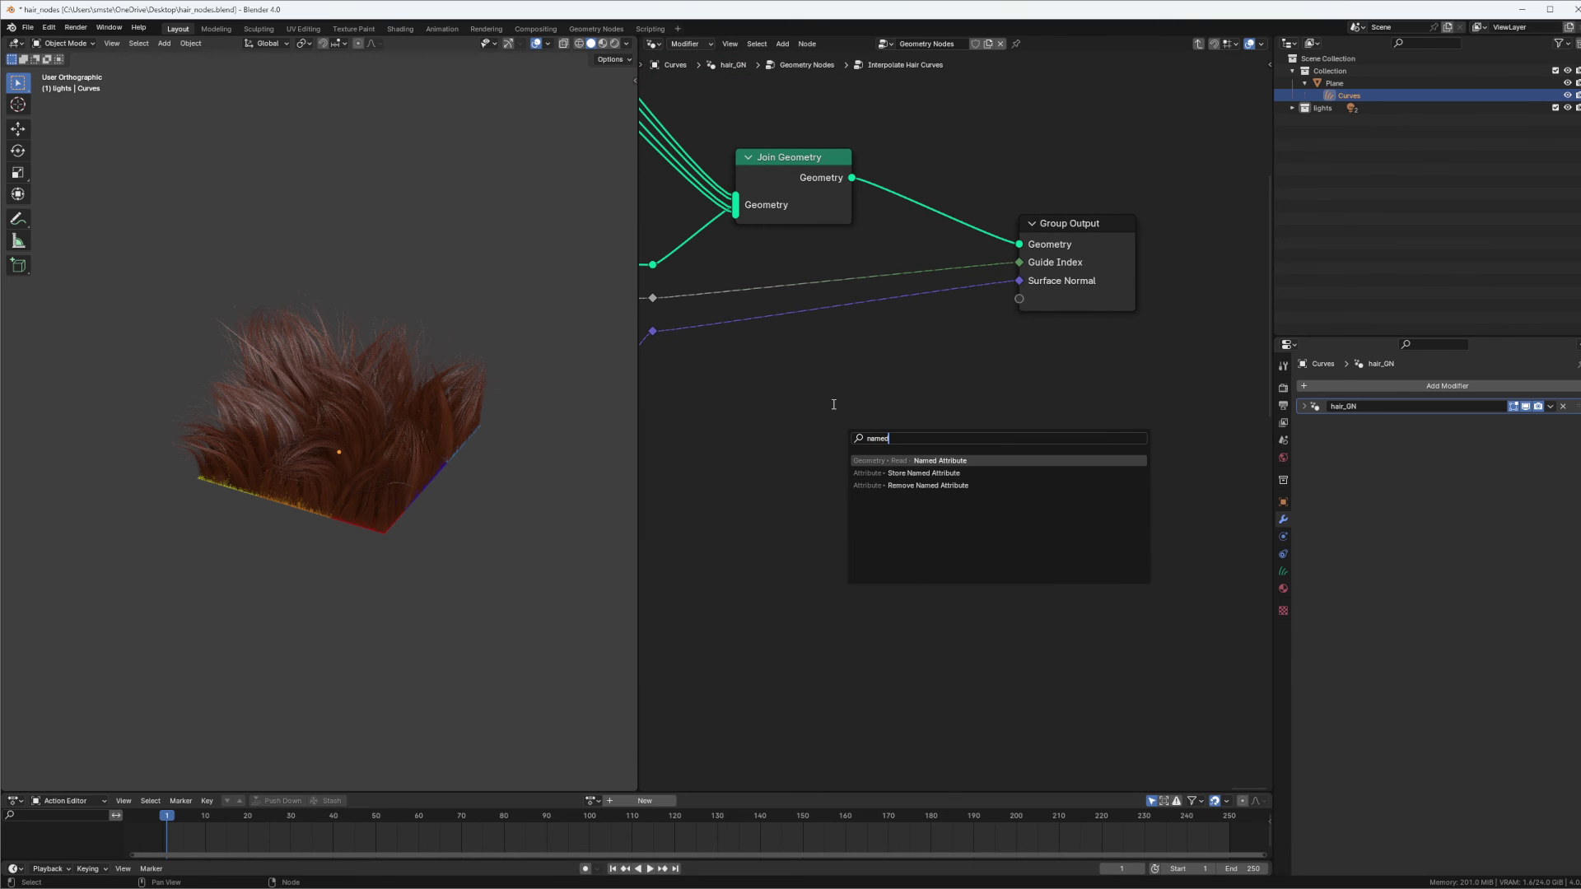
click(925, 460)
click(920, 446)
click(919, 446)
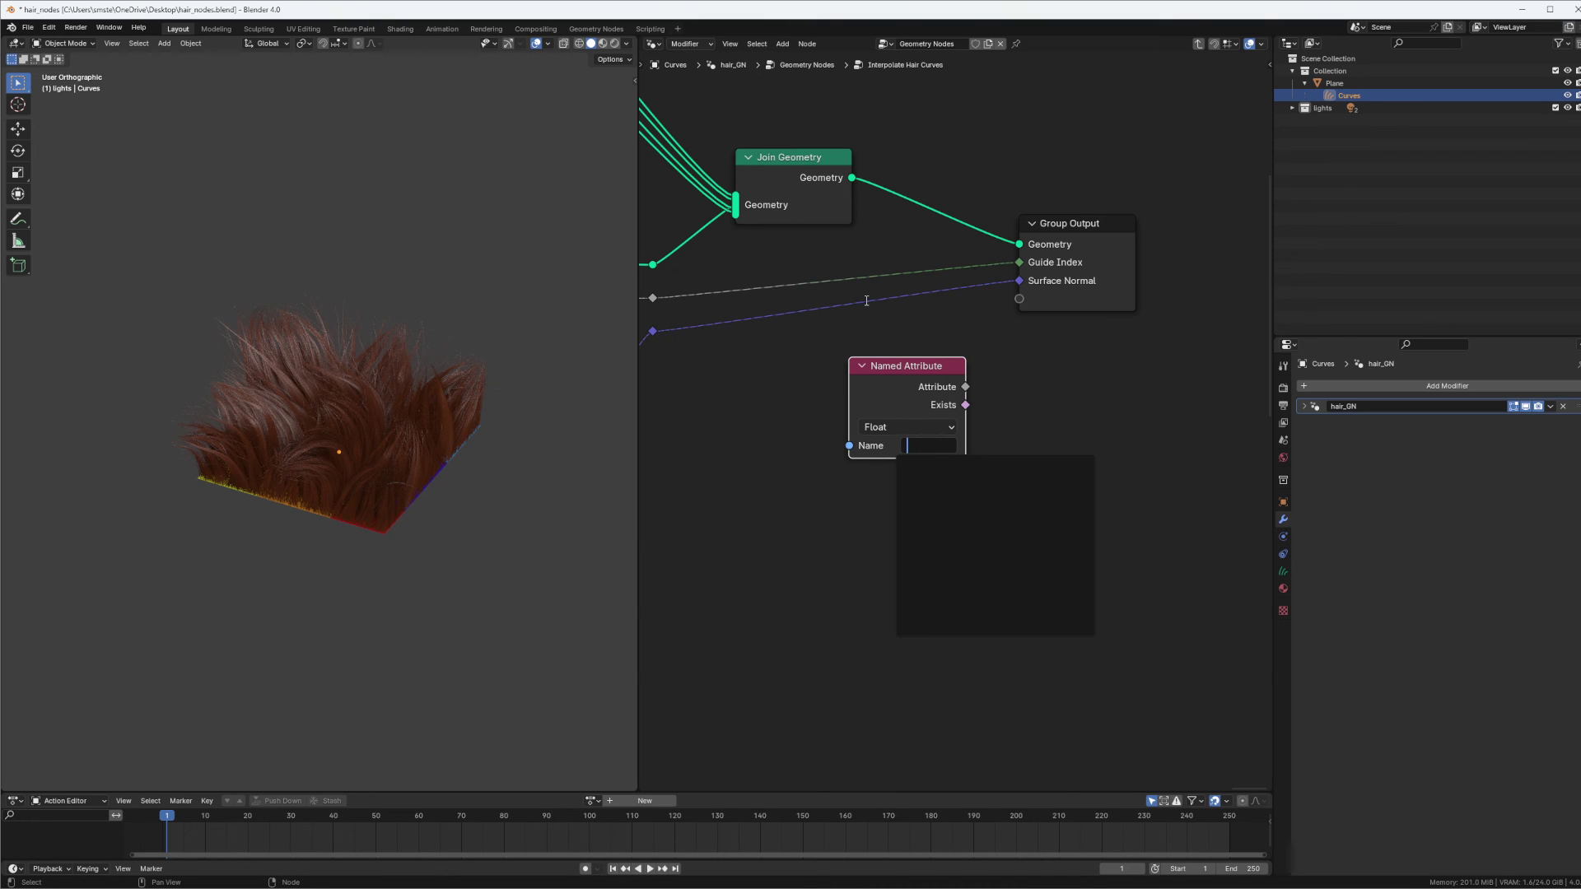
text(part_l)
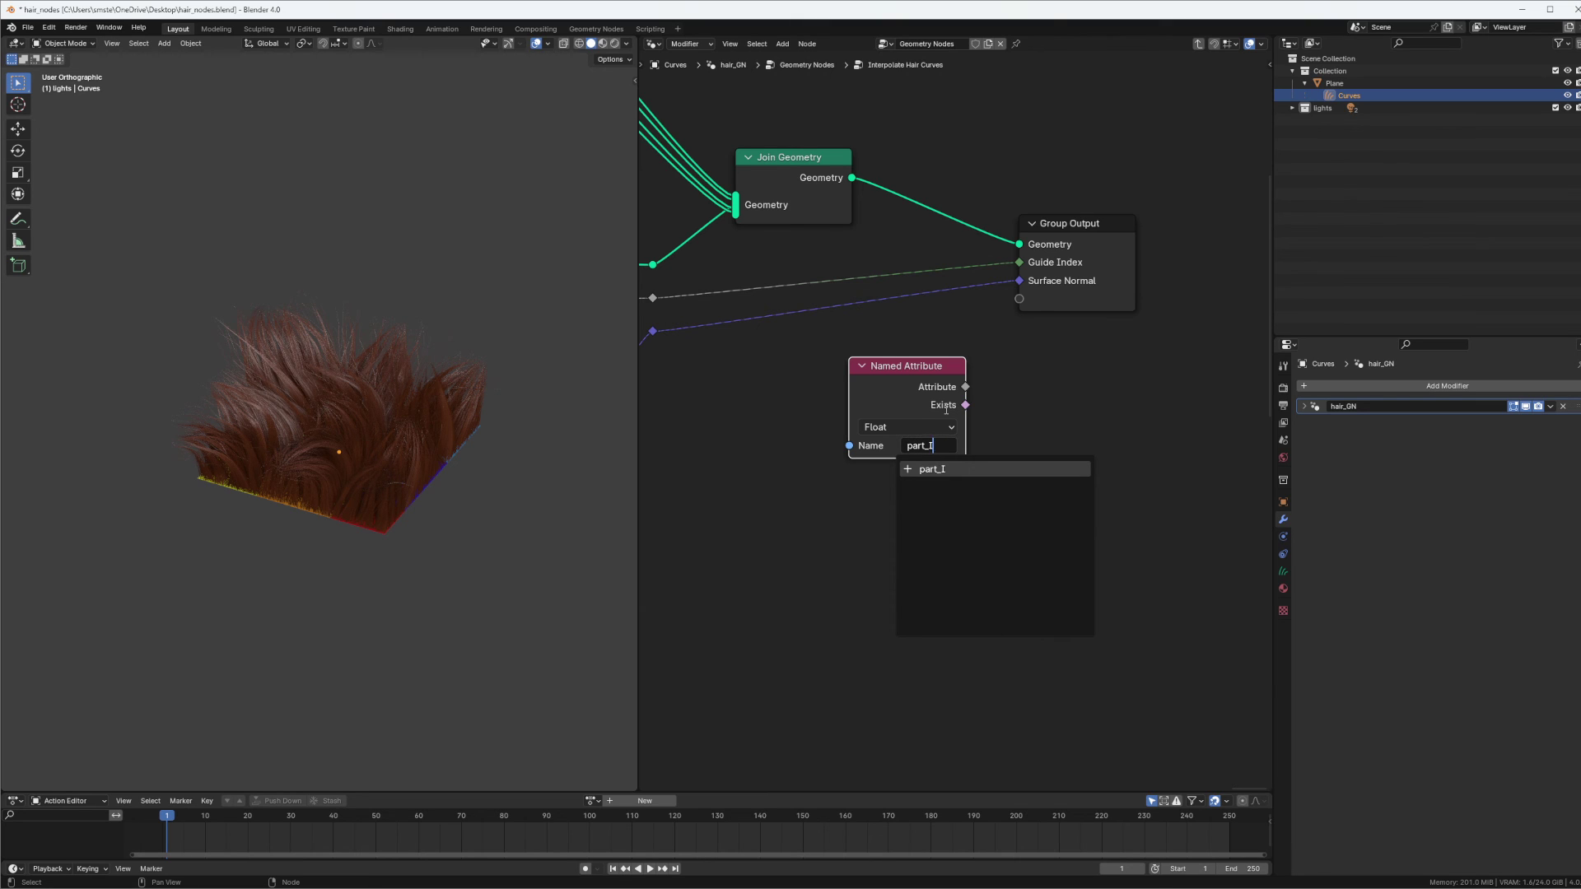
text(id)
key(Return)
Set the Named Attribute's data type to Integer and connect its Attribute output to a new Group Output socket.
click(903, 427)
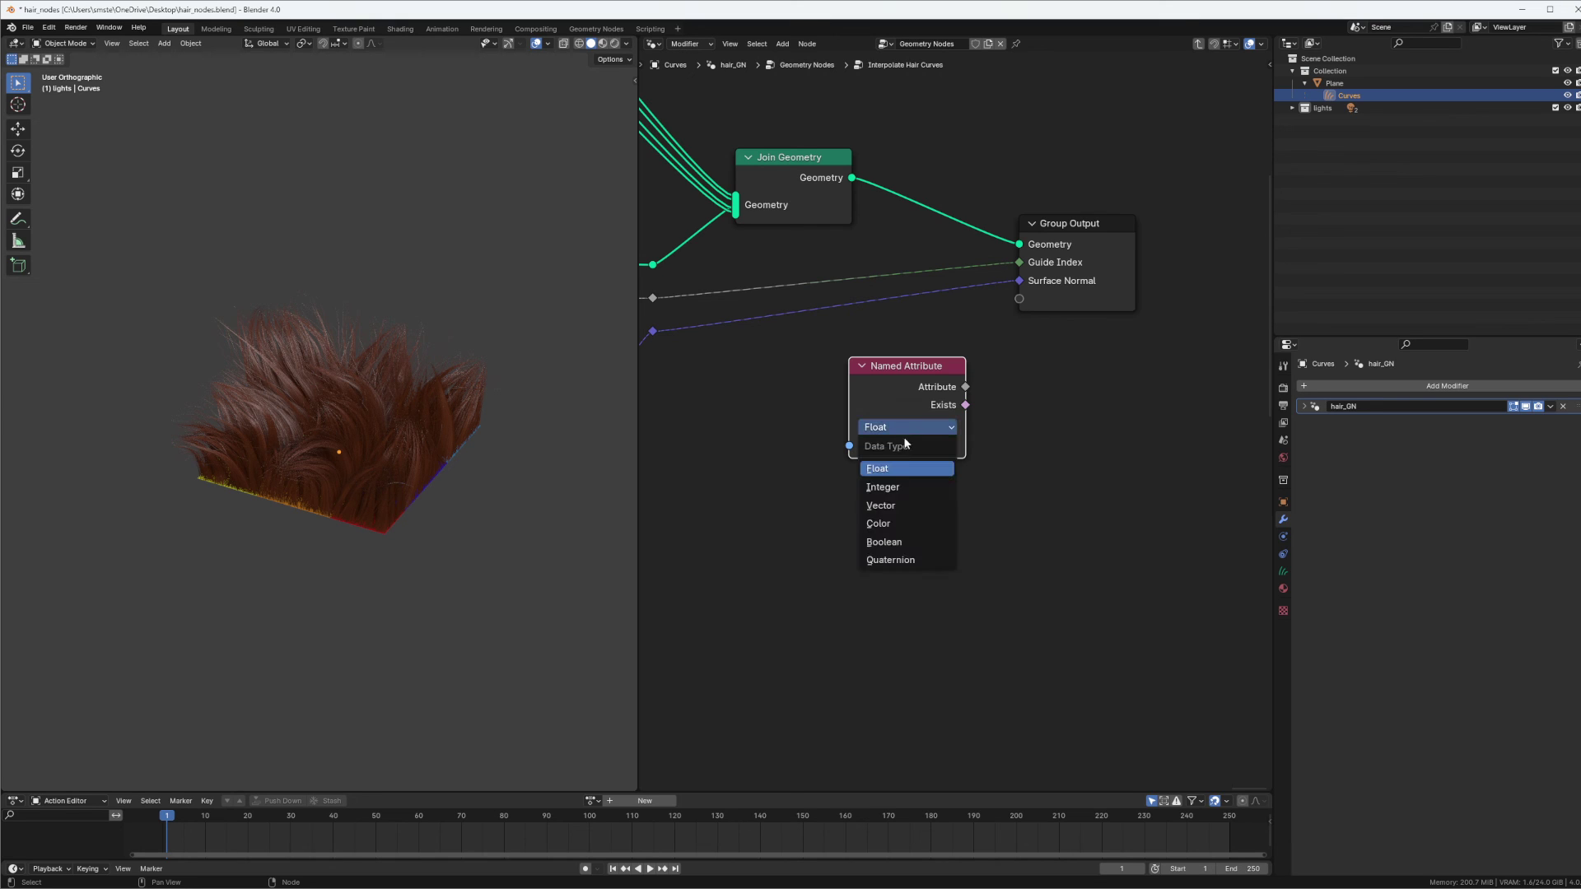
click(883, 487)
drag(965, 386, 1018, 299)
middle_drag(991, 346, 1044, 368)
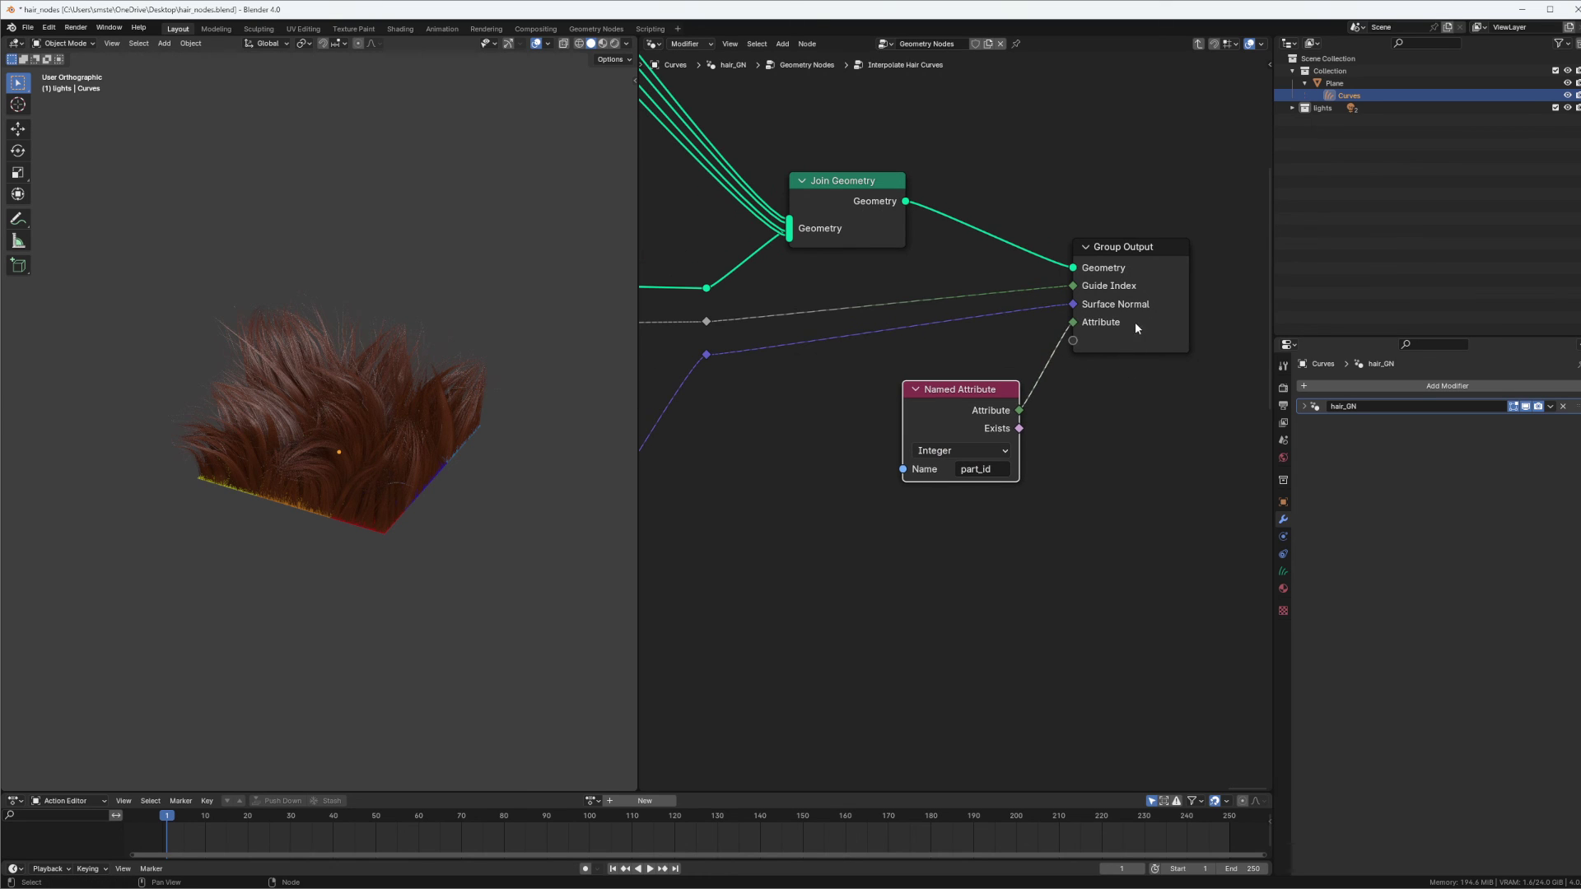
Rename the group's new Attribute output socket to Part id.
key(n)
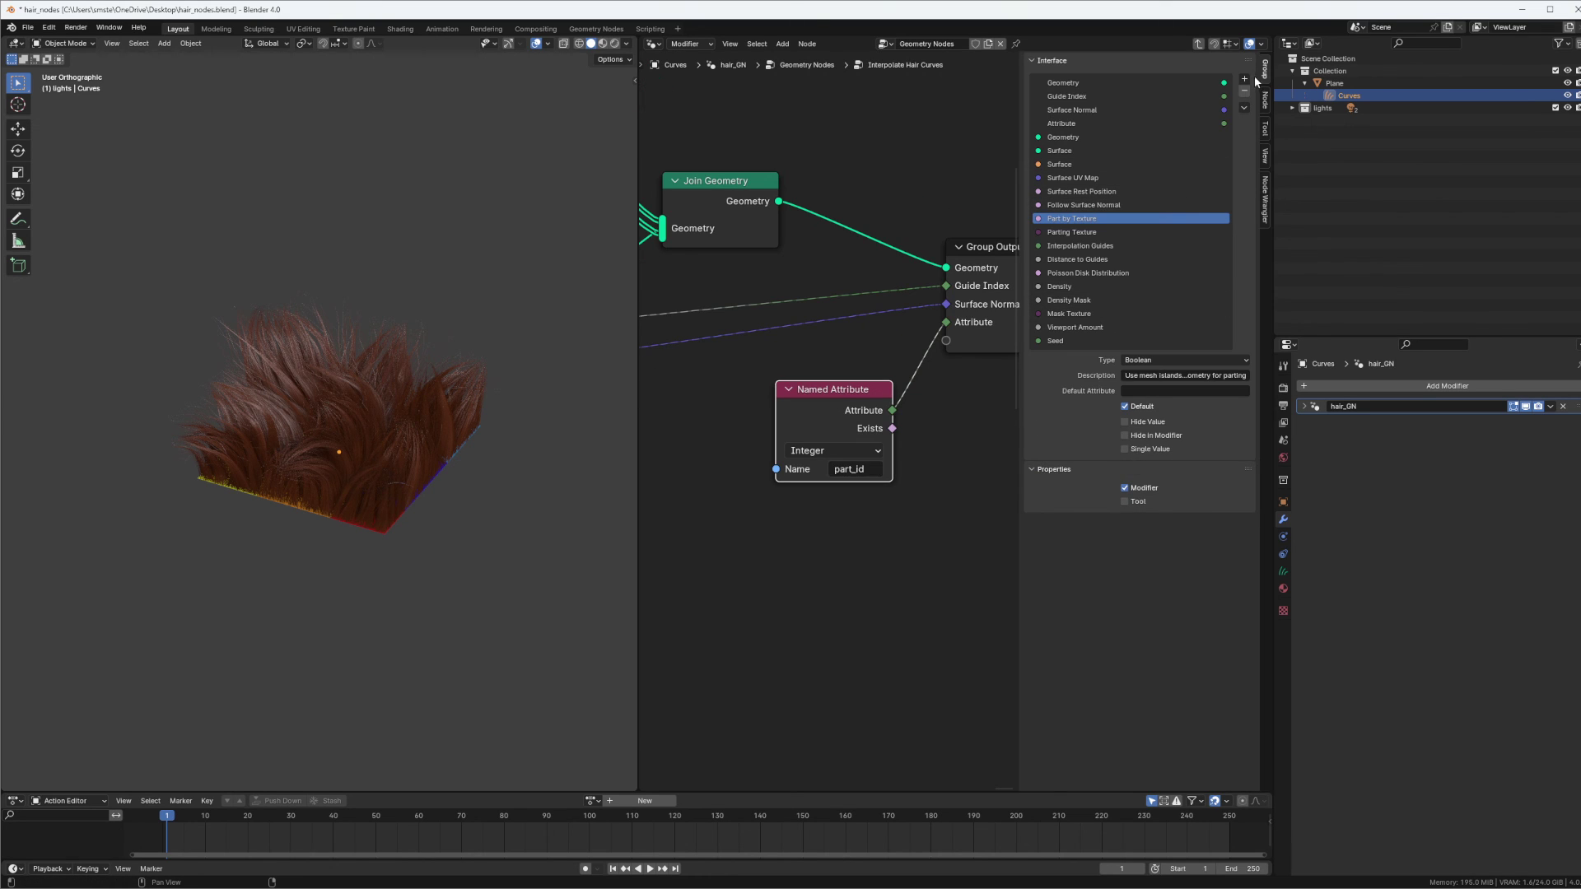
middle_drag(923, 234, 802, 255)
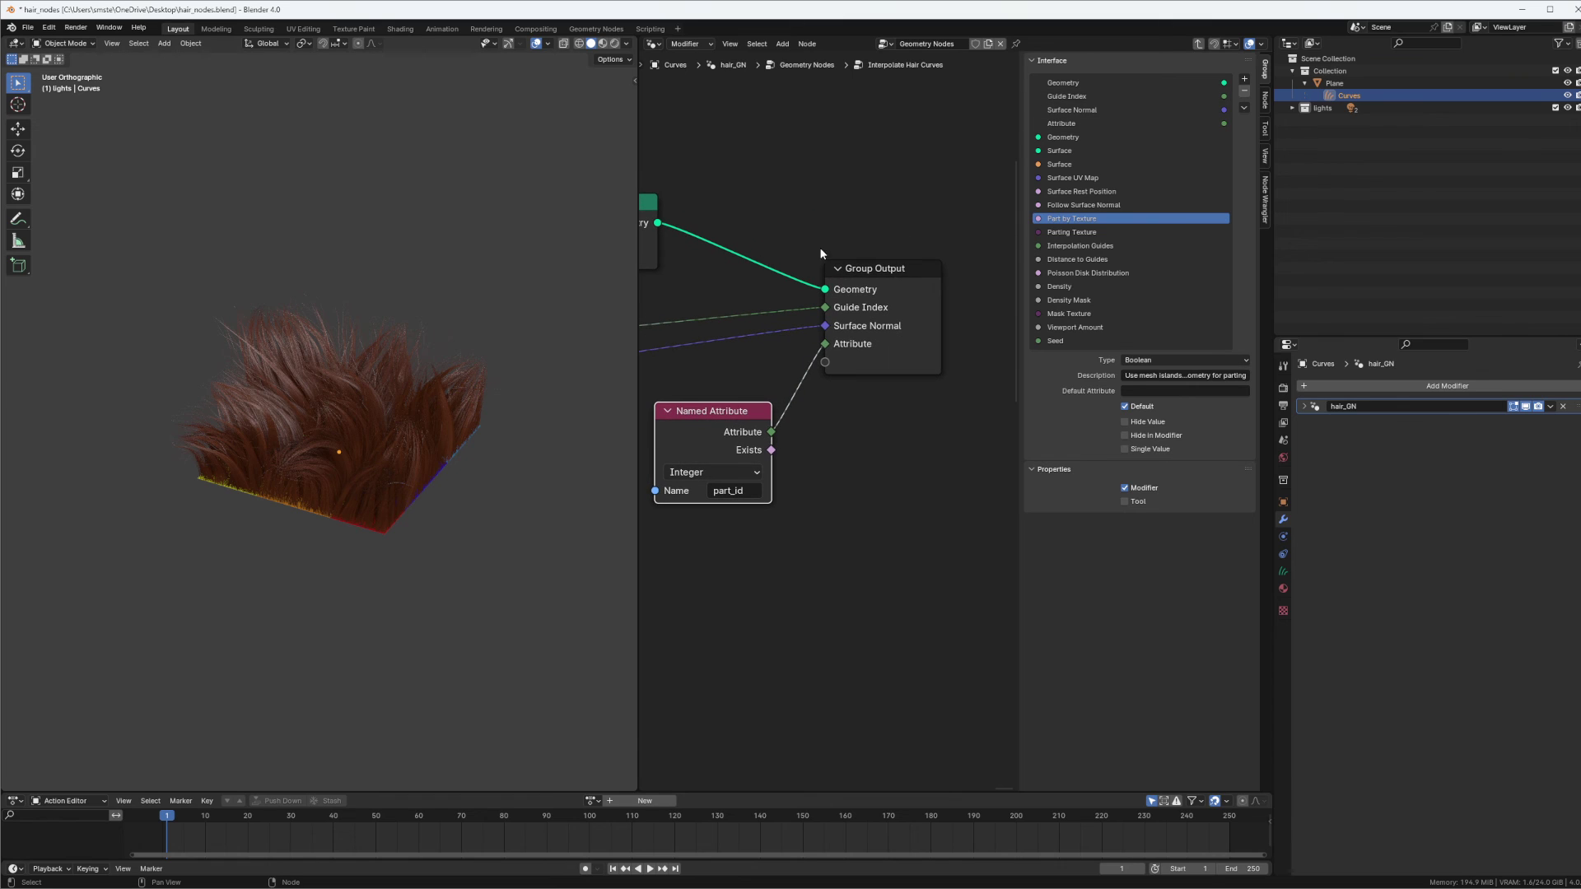
double_click(1061, 123)
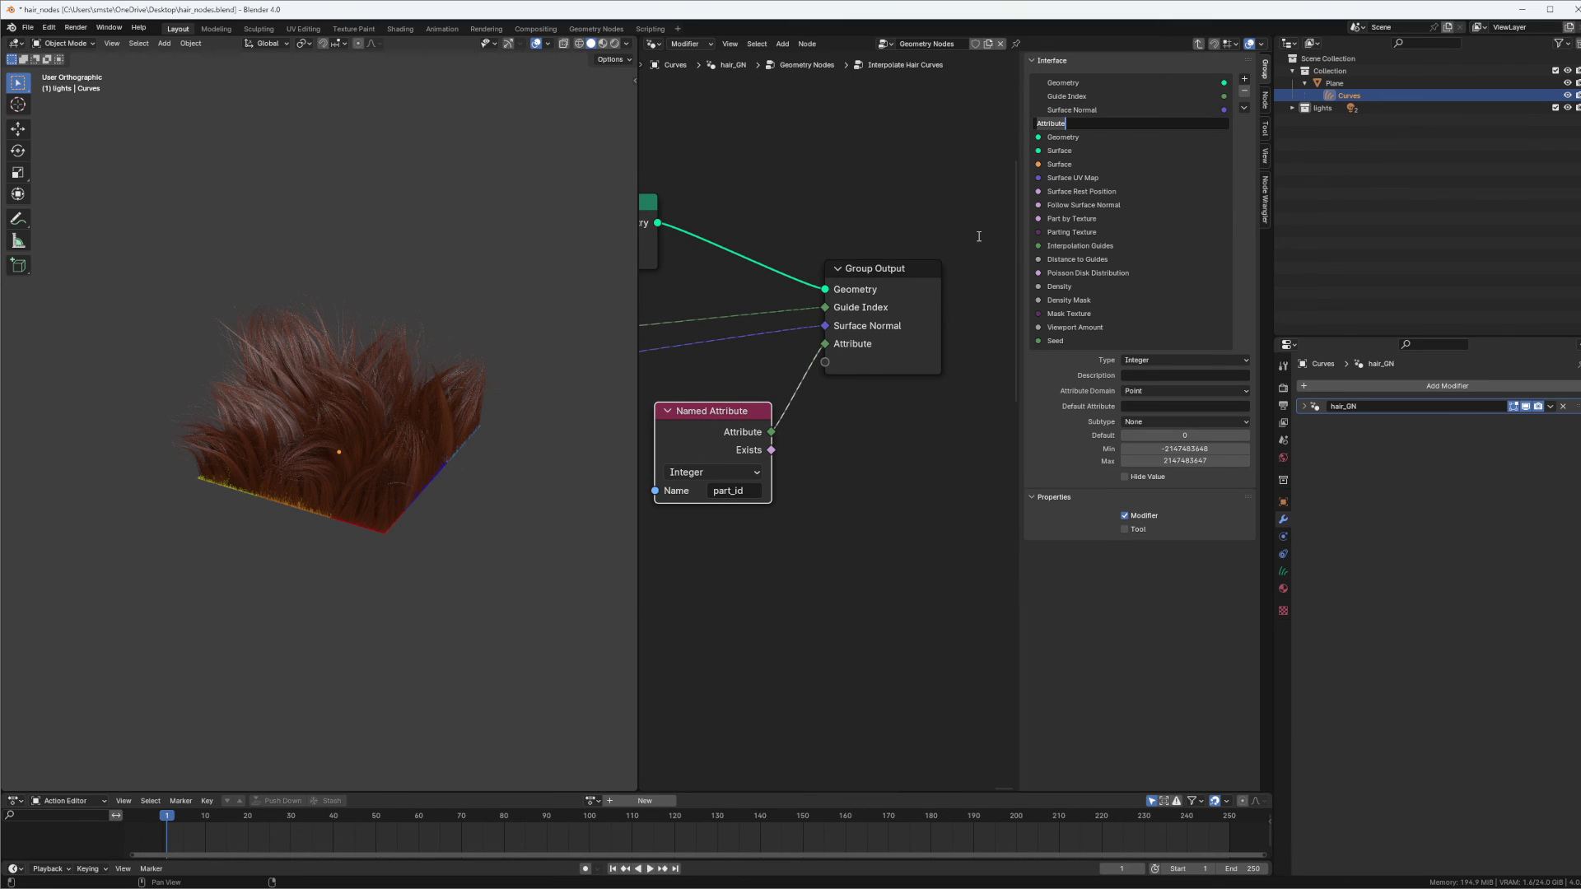
text(Part id)
key(Return)
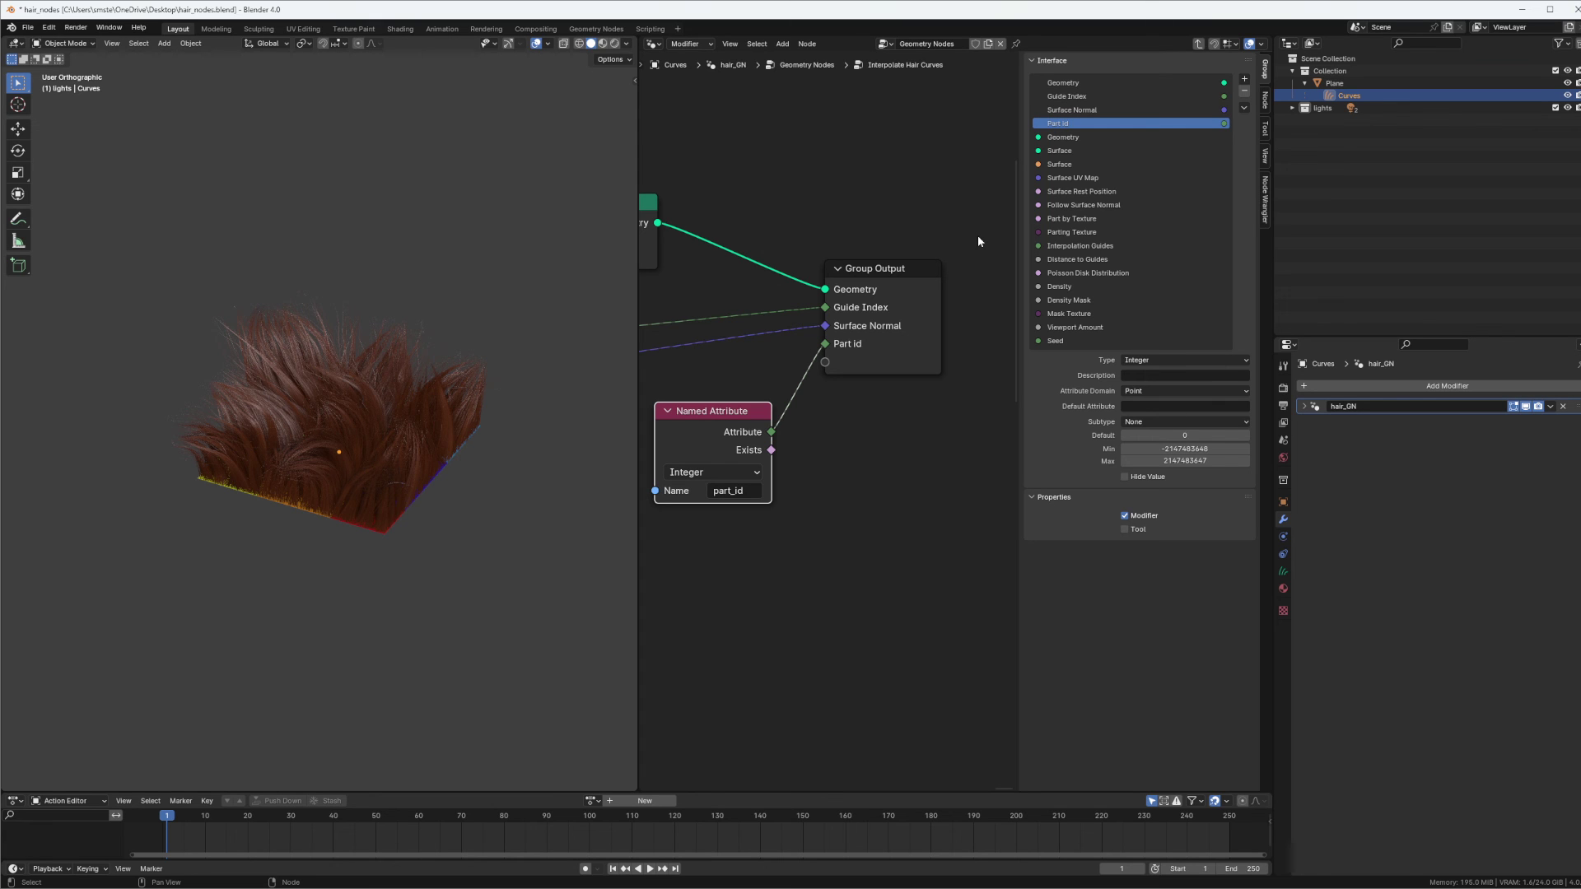
Leave the node group, move the Viewer node farther from Interpolate Hair Curves, and preview the Part id output.
middle_drag(792, 261, 873, 273)
key(Tab)
ctrl+middle_drag(895, 196, 992, 242)
key(n)
drag(987, 221, 1137, 182)
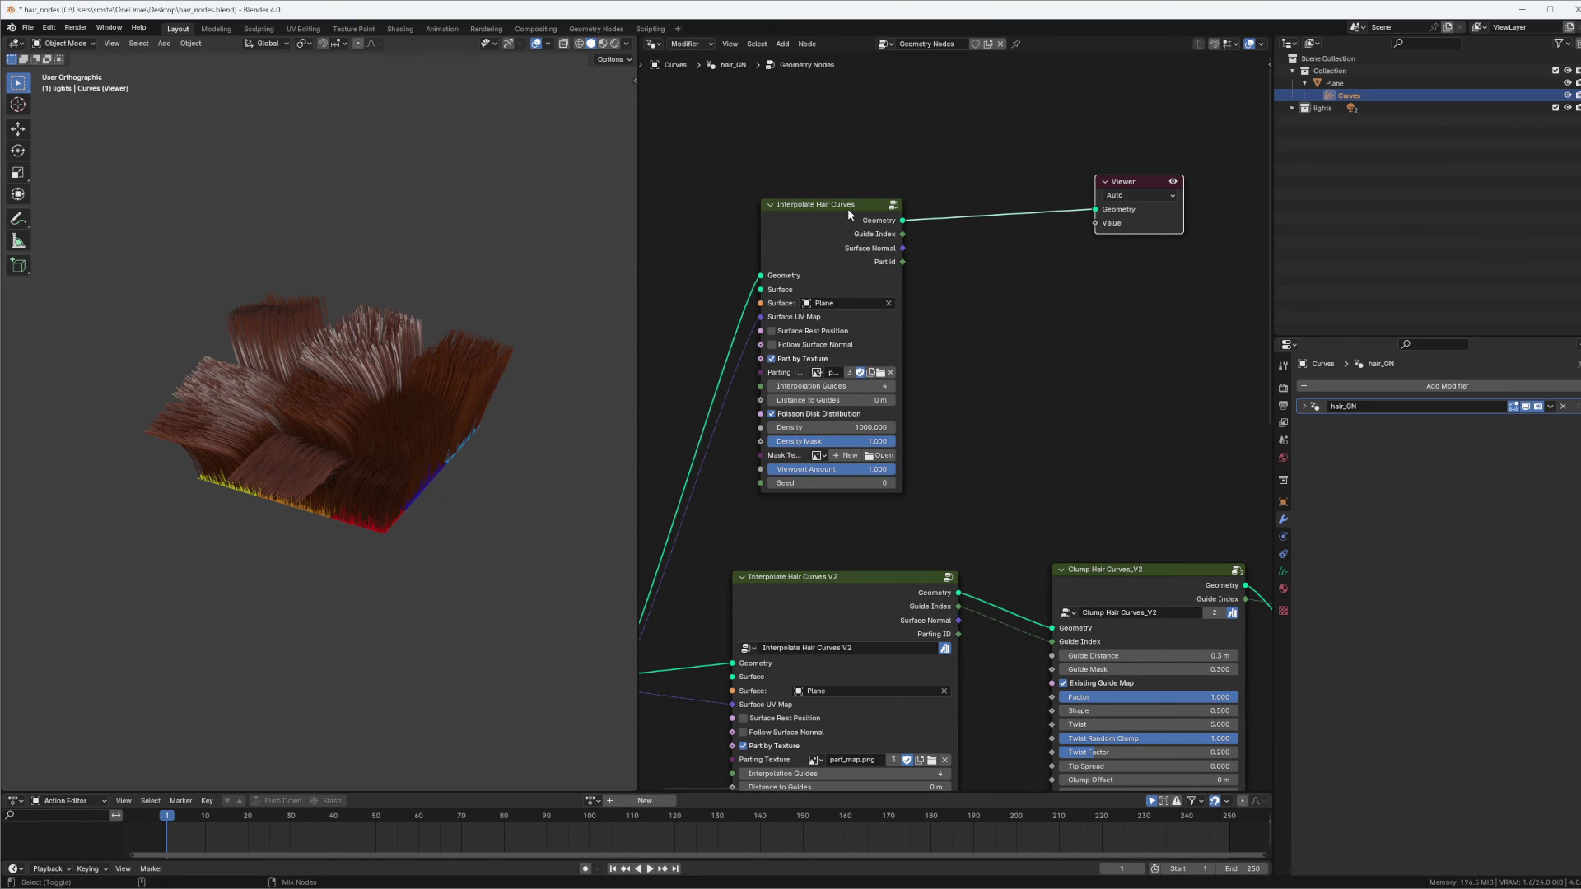
ctrl+shift+click(887, 262)
ctrl+shift+click(887, 261)
Insert a White Noise Texture between Part id and the Viewer's Value, using its Color output to inspect the part colours.
key(shift+a)
click(1054, 324)
text(whit)
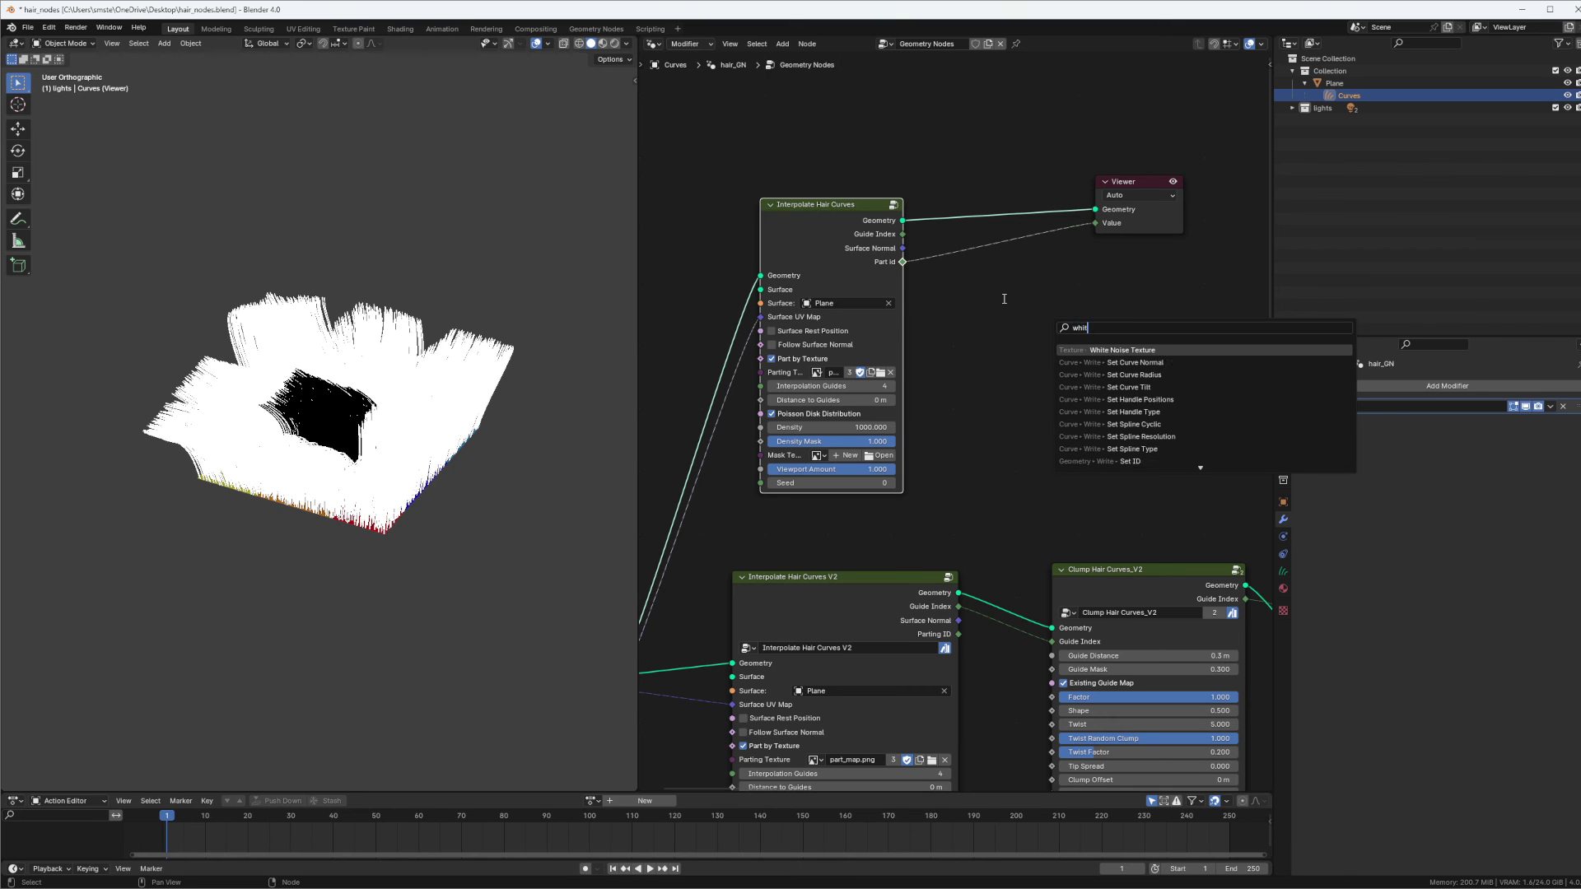
click(1095, 350)
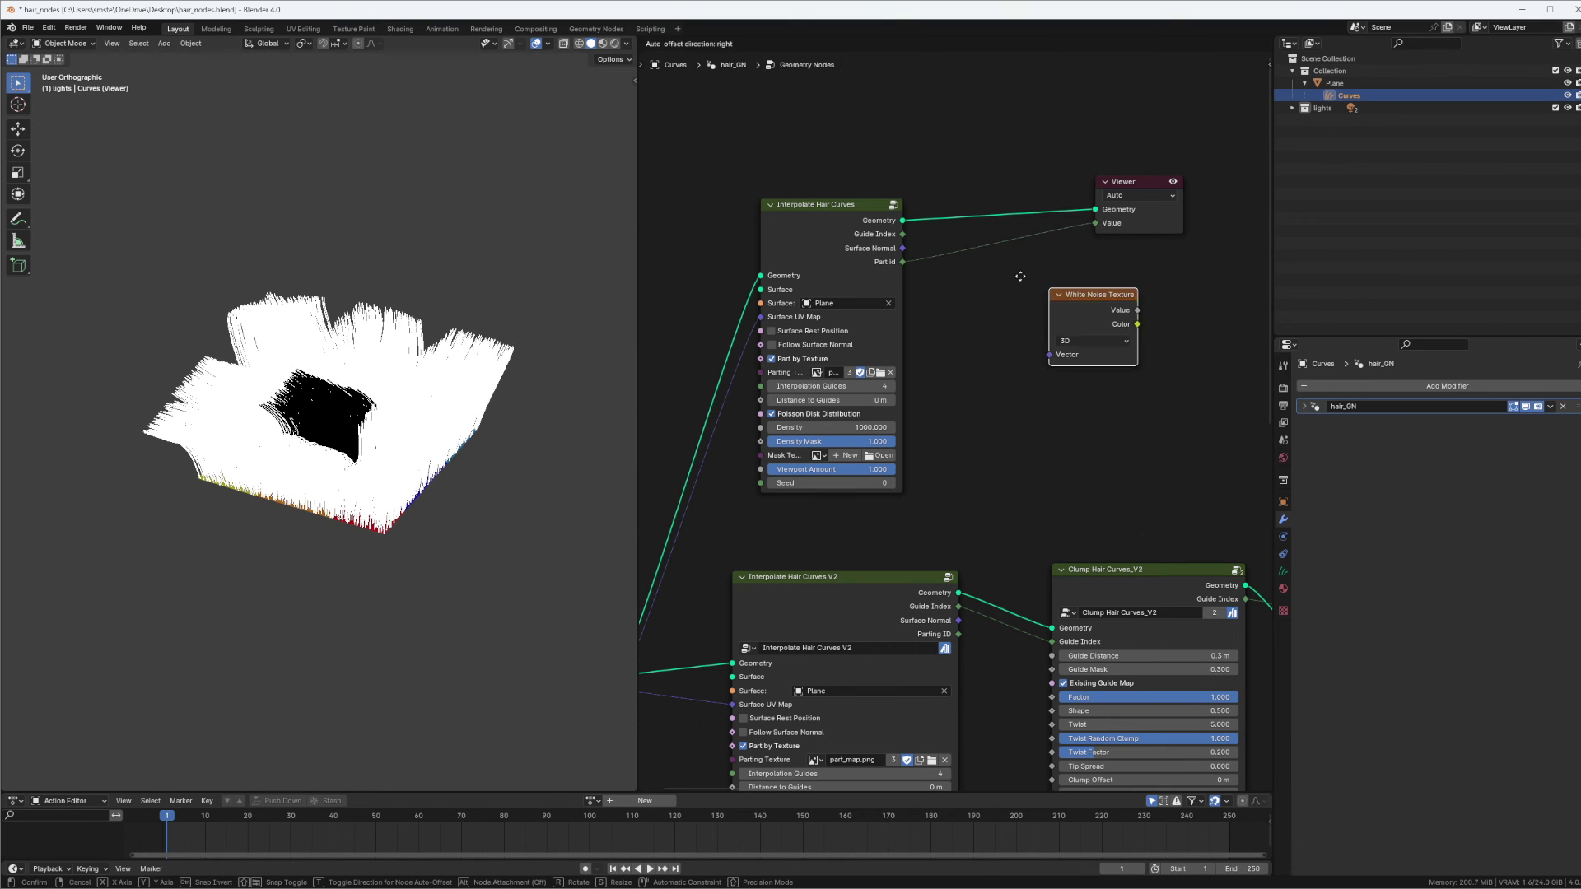
click(1012, 341)
middle_drag(395, 527, 466, 502)
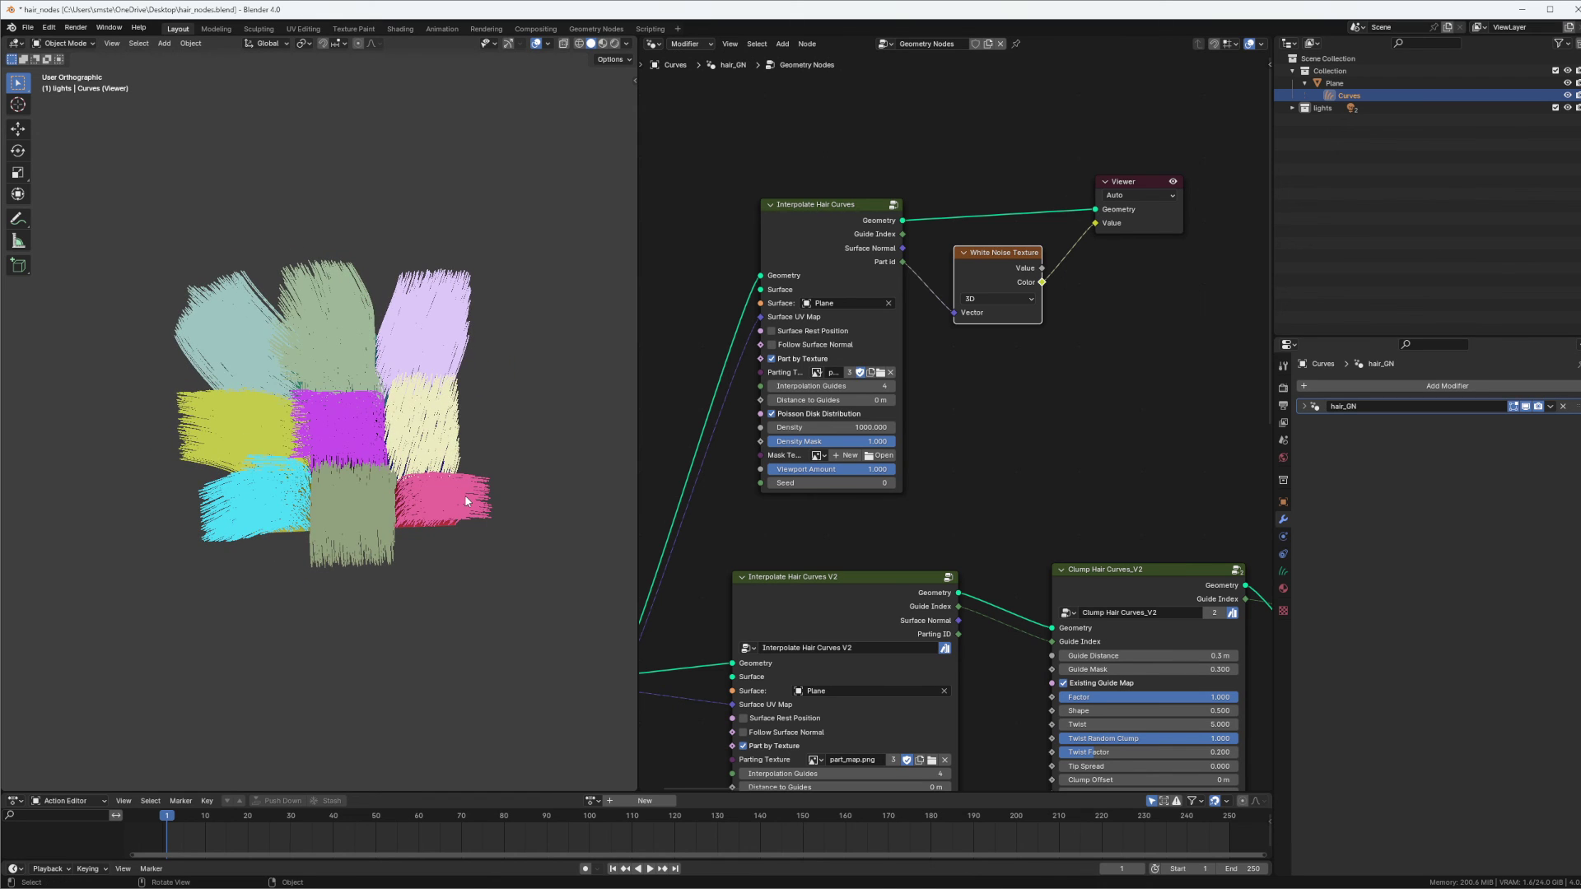
middle_drag(360, 438, 400, 396)
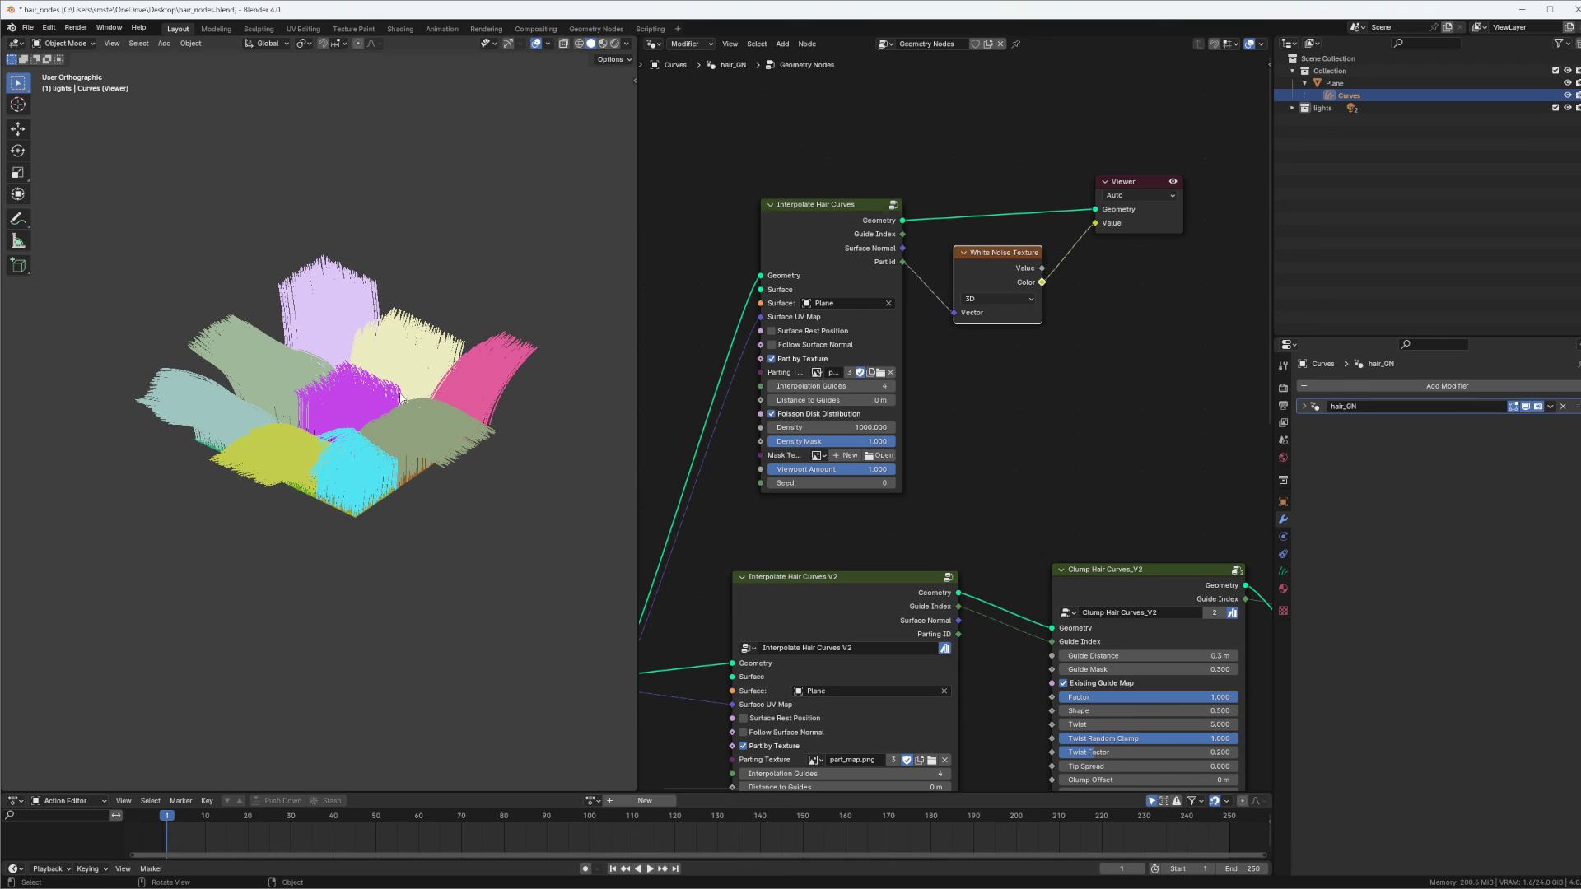
drag(839, 229, 846, 228)
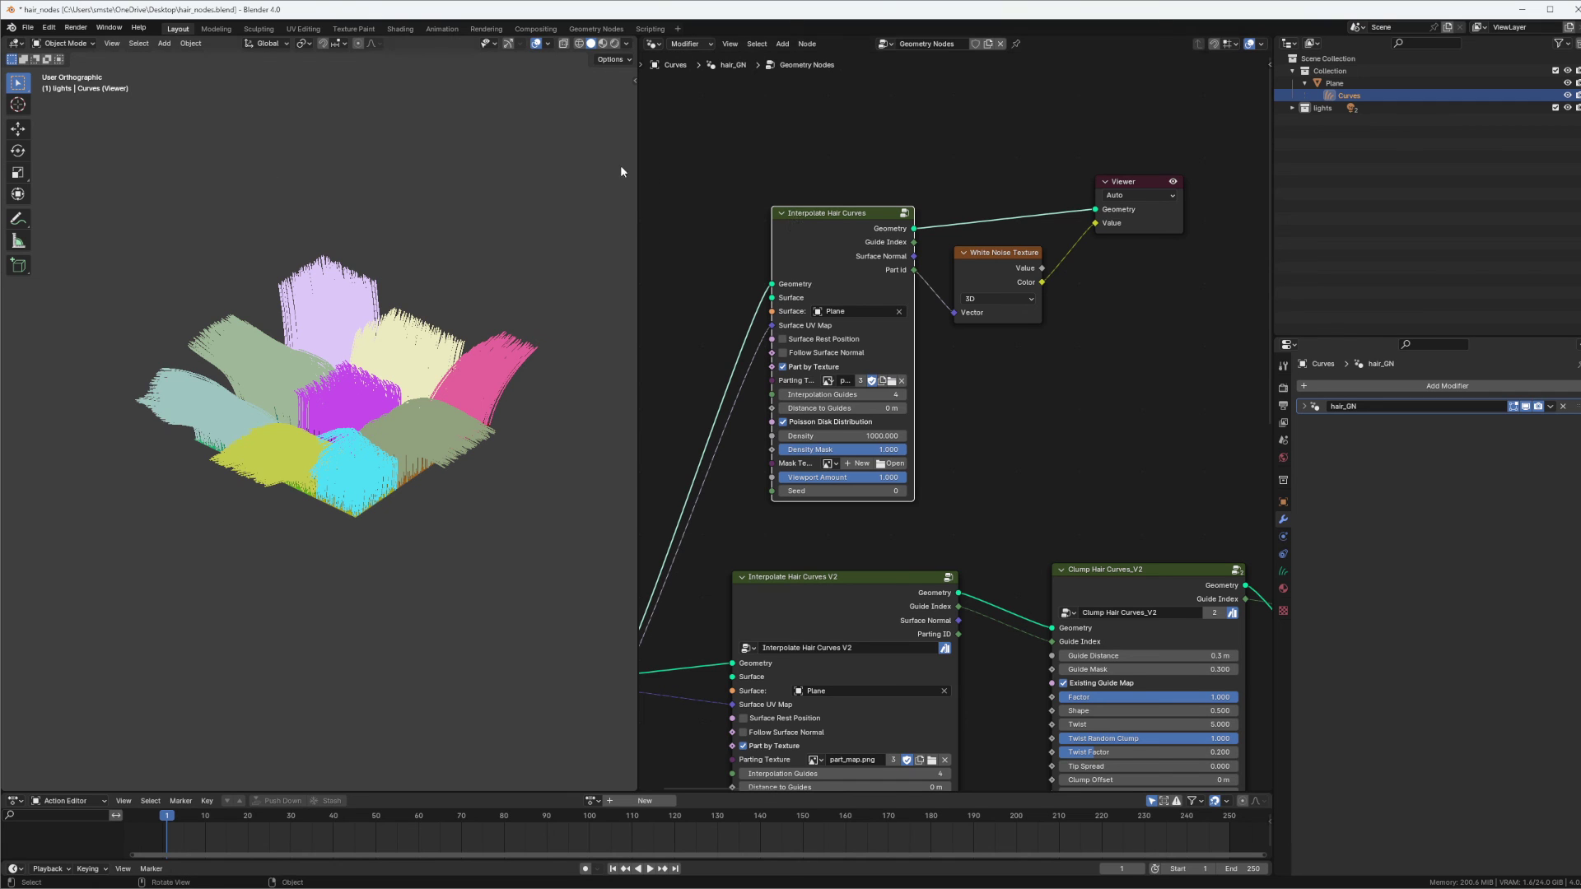
Widen the node editor area, switch it to the Asset Browser and view the hair nodes catalog.
drag(639, 183, 602, 181)
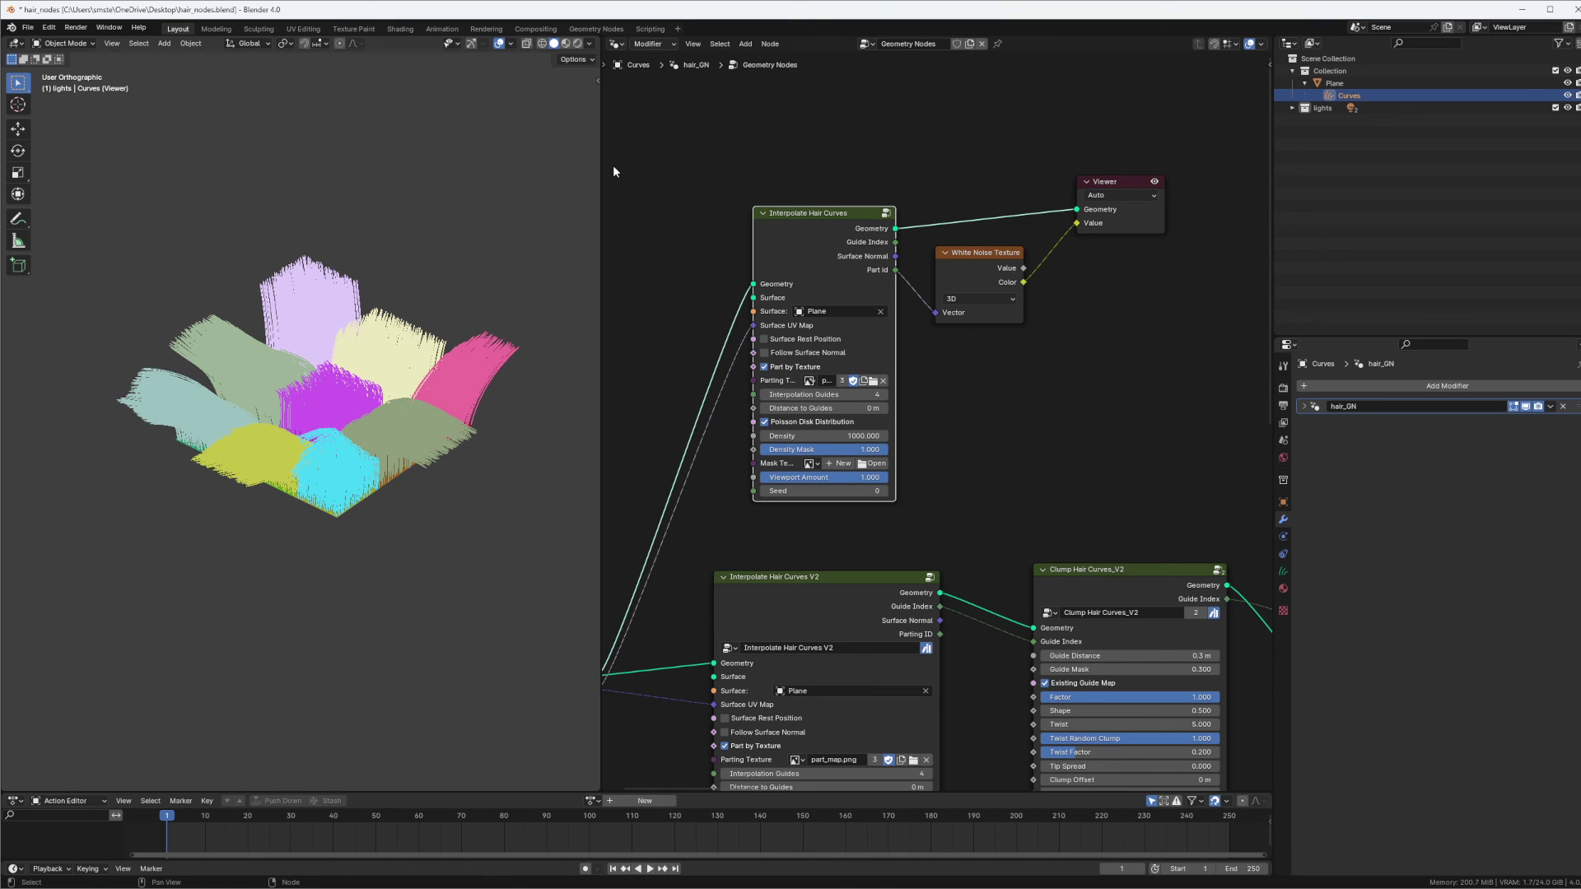
click(616, 44)
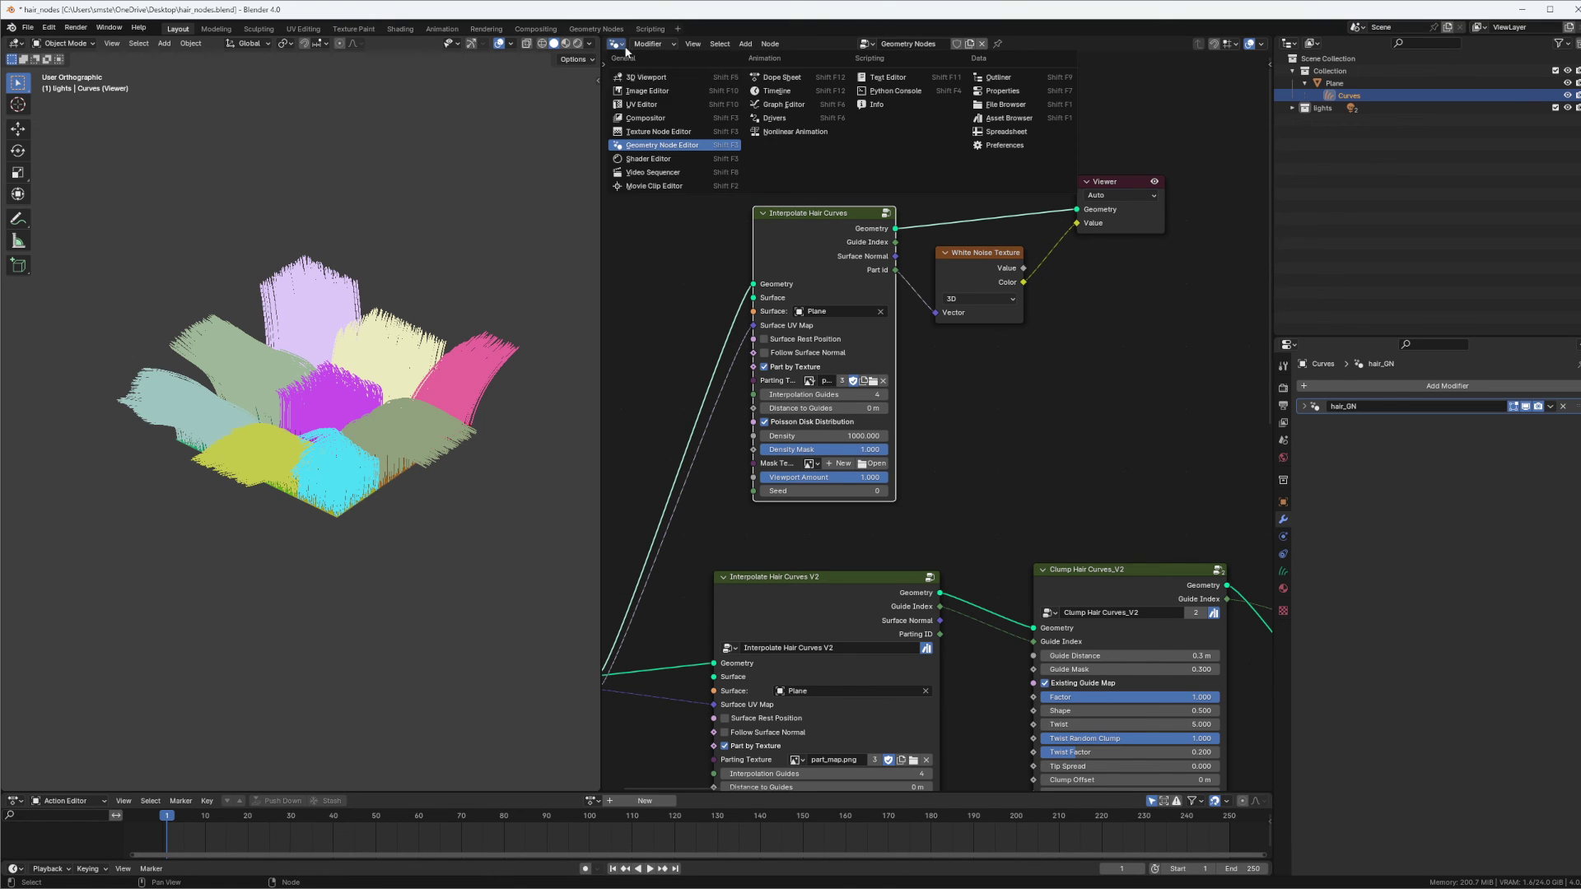
click(1009, 118)
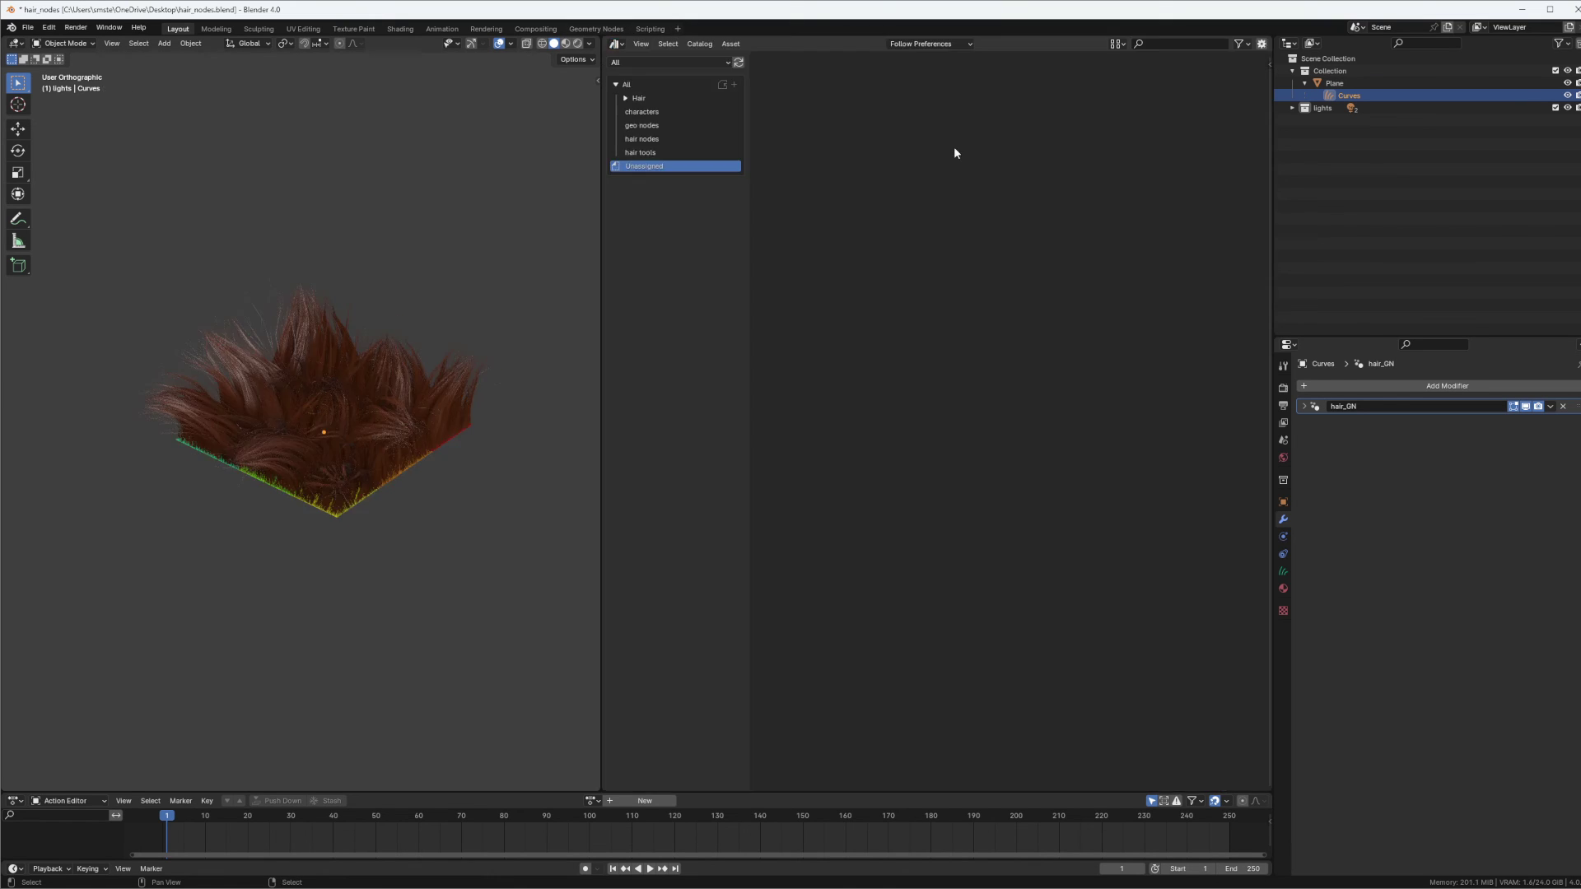
click(645, 139)
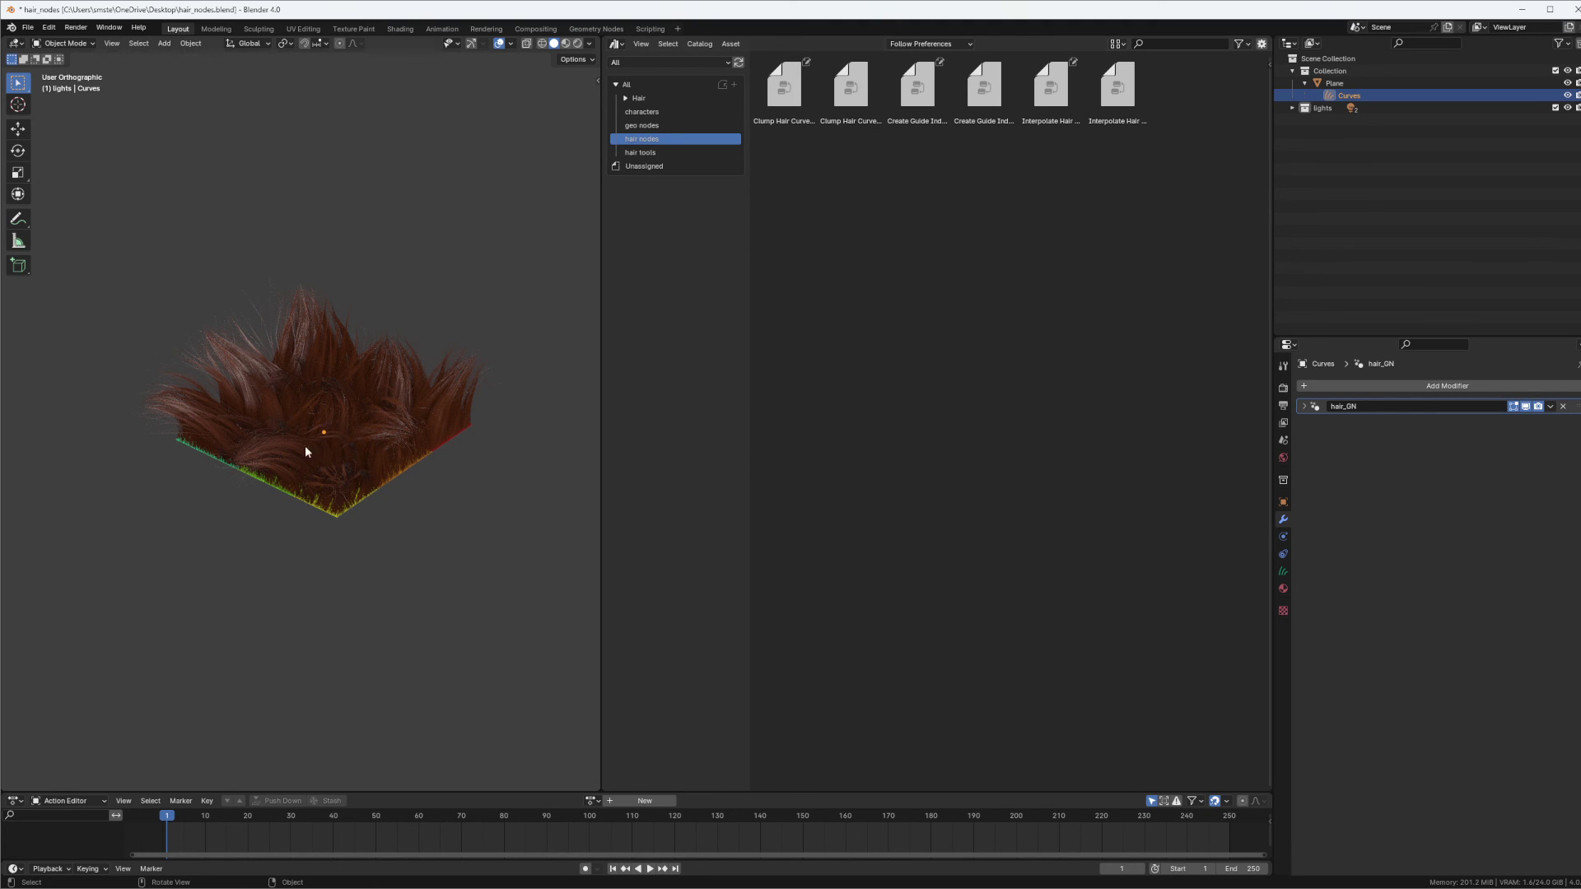
middle_drag(368, 302, 359, 357)
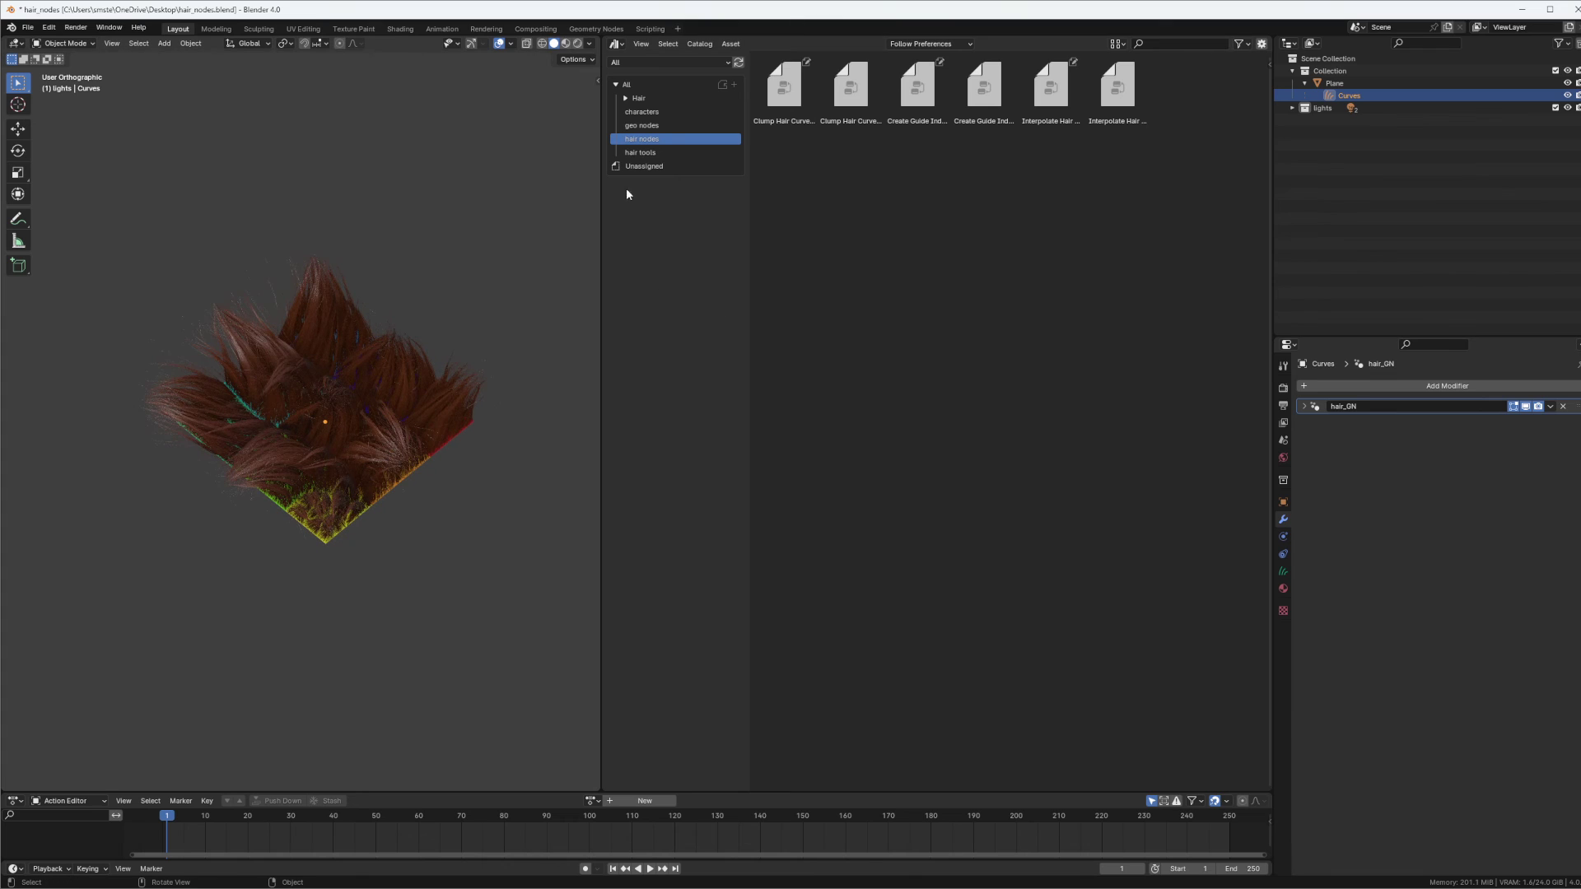
key(shift+a)
Return the area to the Geometry Node Editor and look through the hair nodes assets available to add.
click(614, 46)
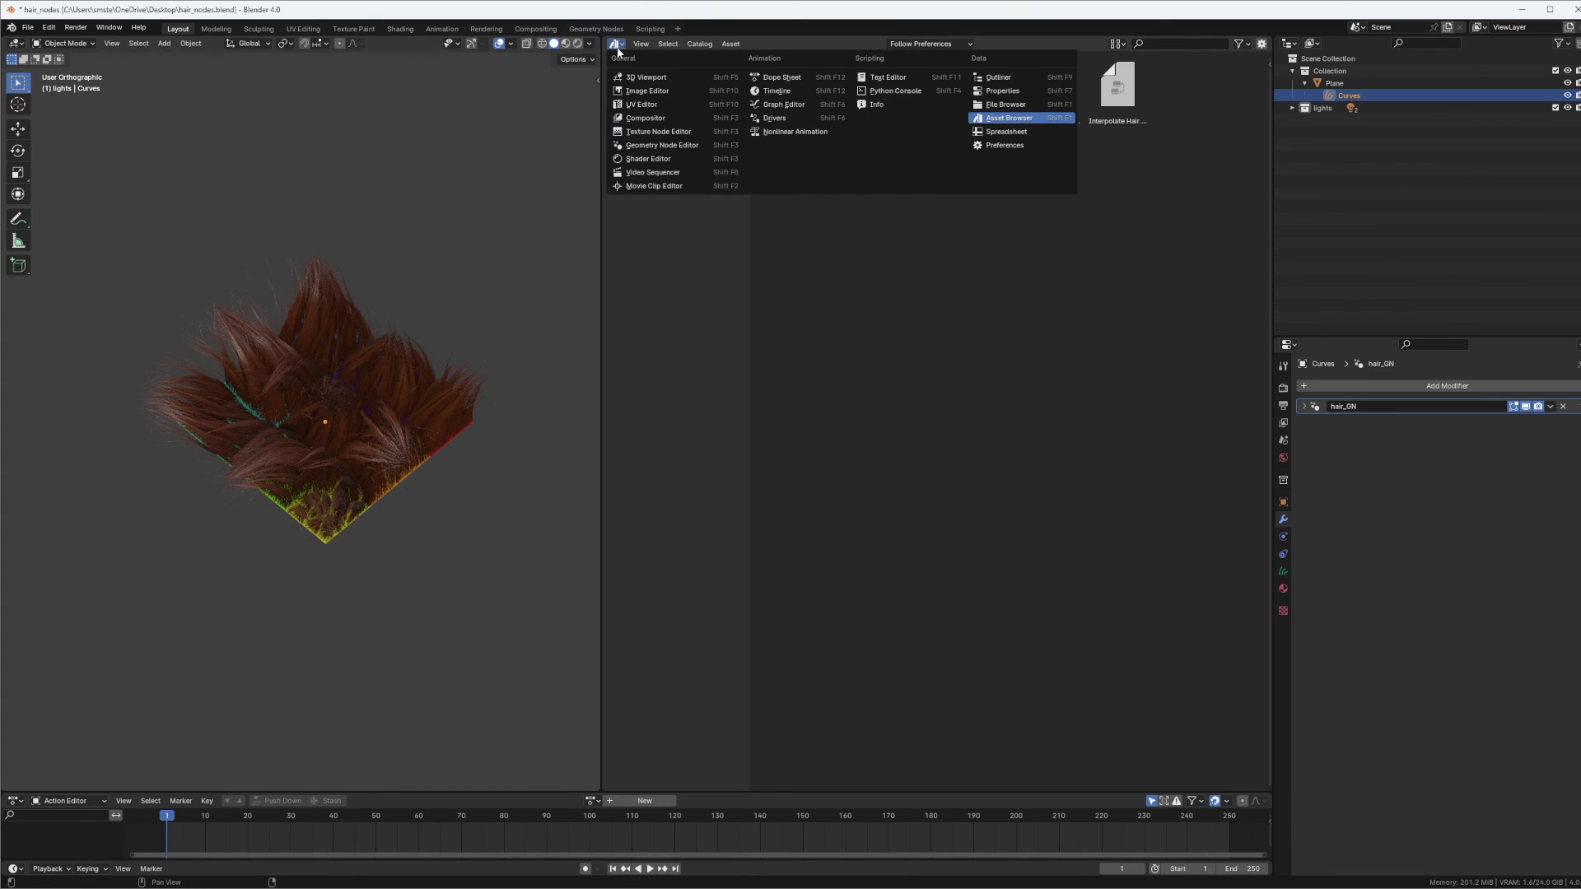
click(661, 145)
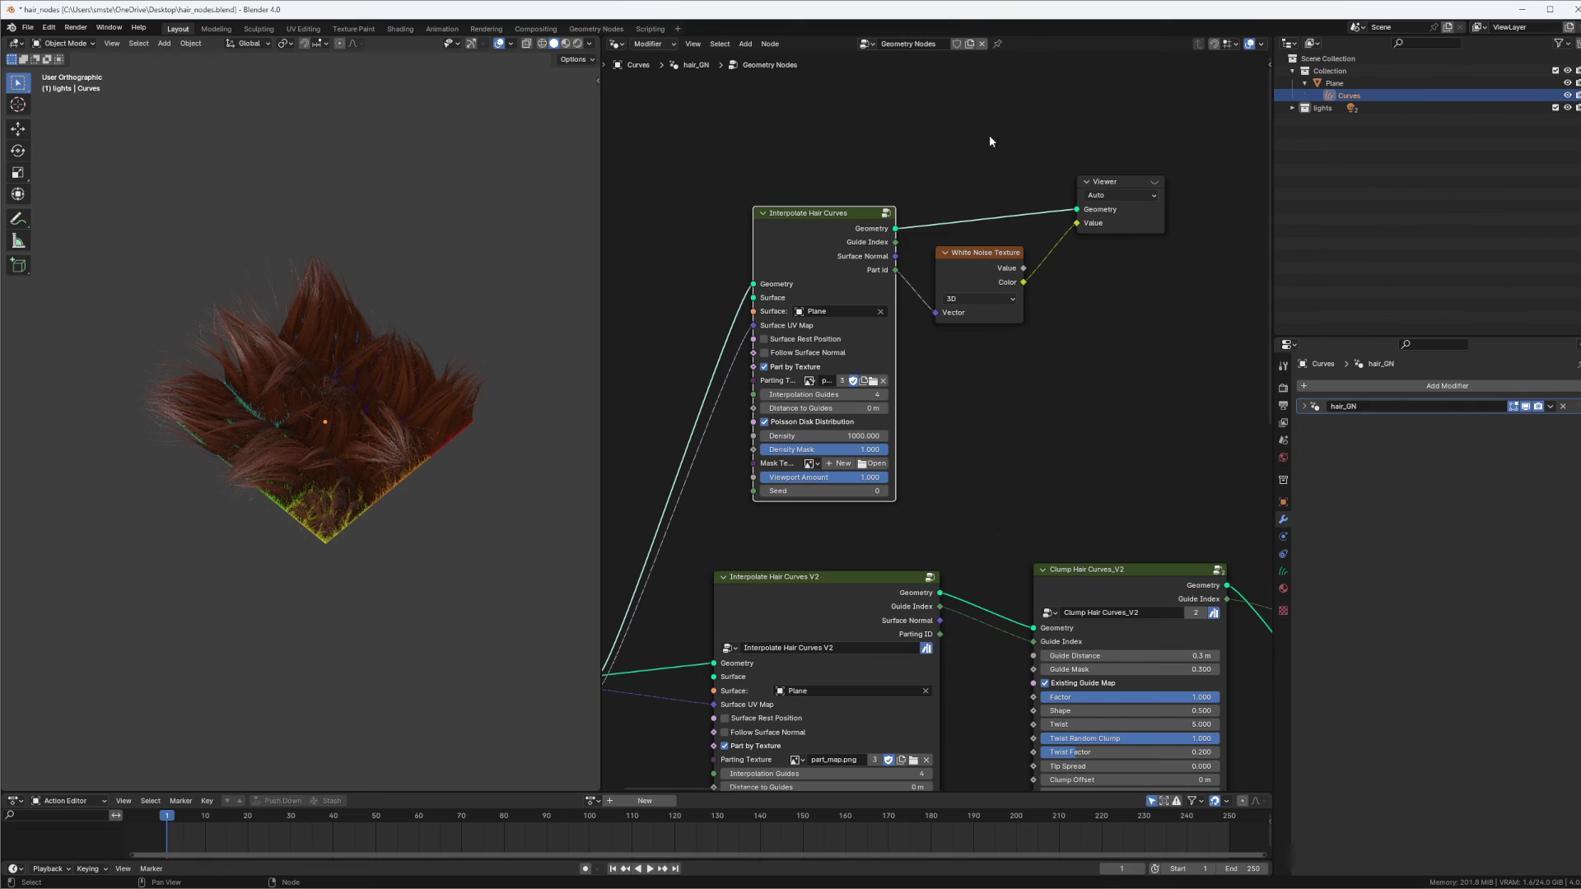
key(shift+a)
mouse_move(974, 374)
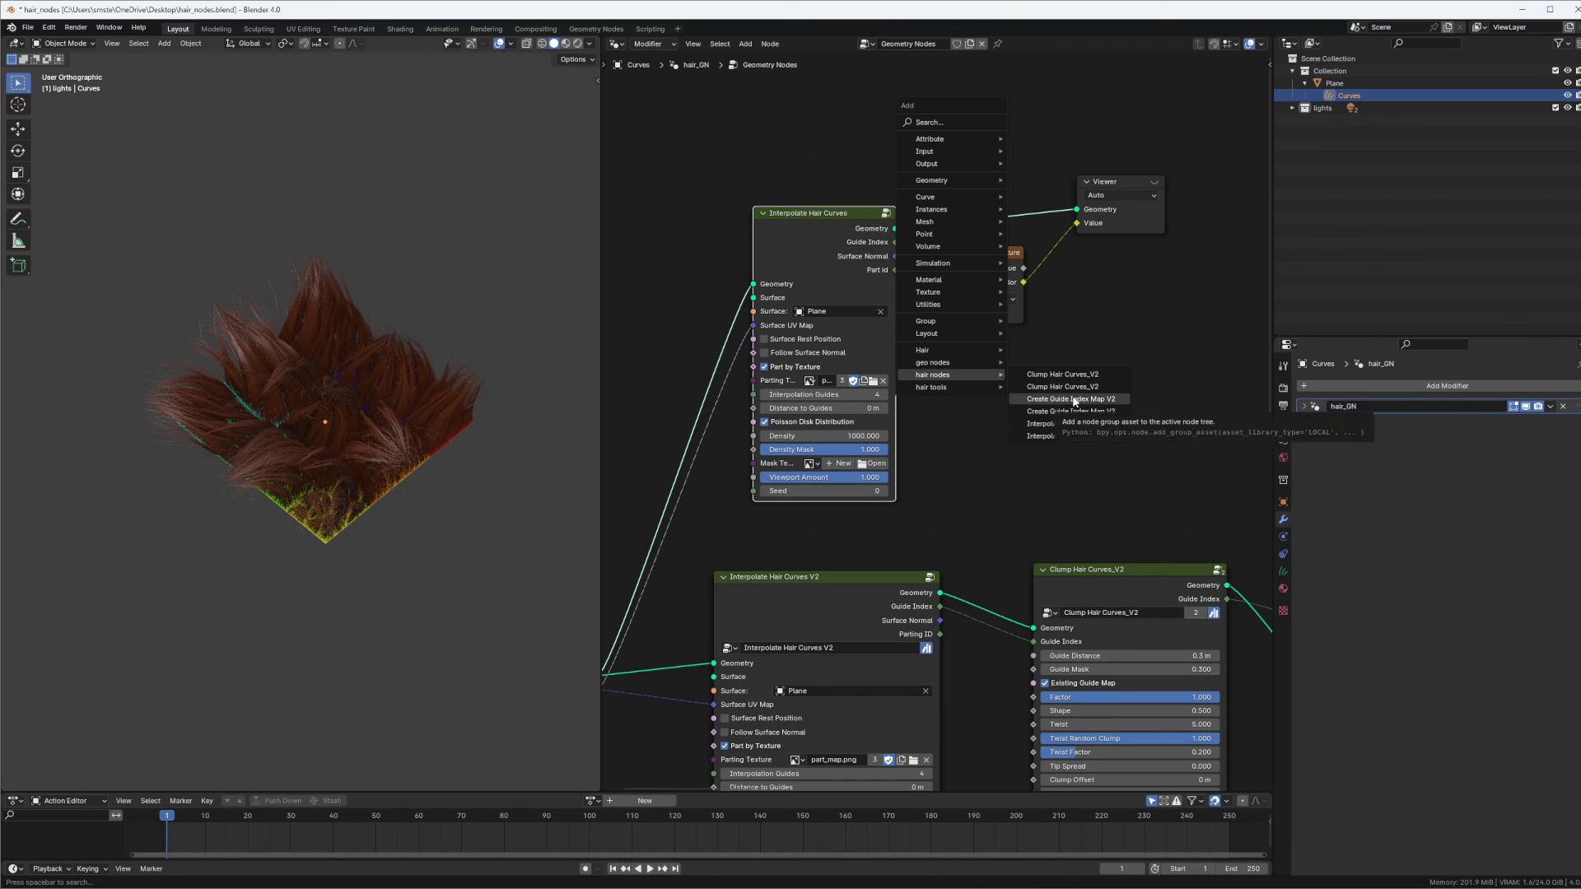
scroll(1137, 264, down, 2)
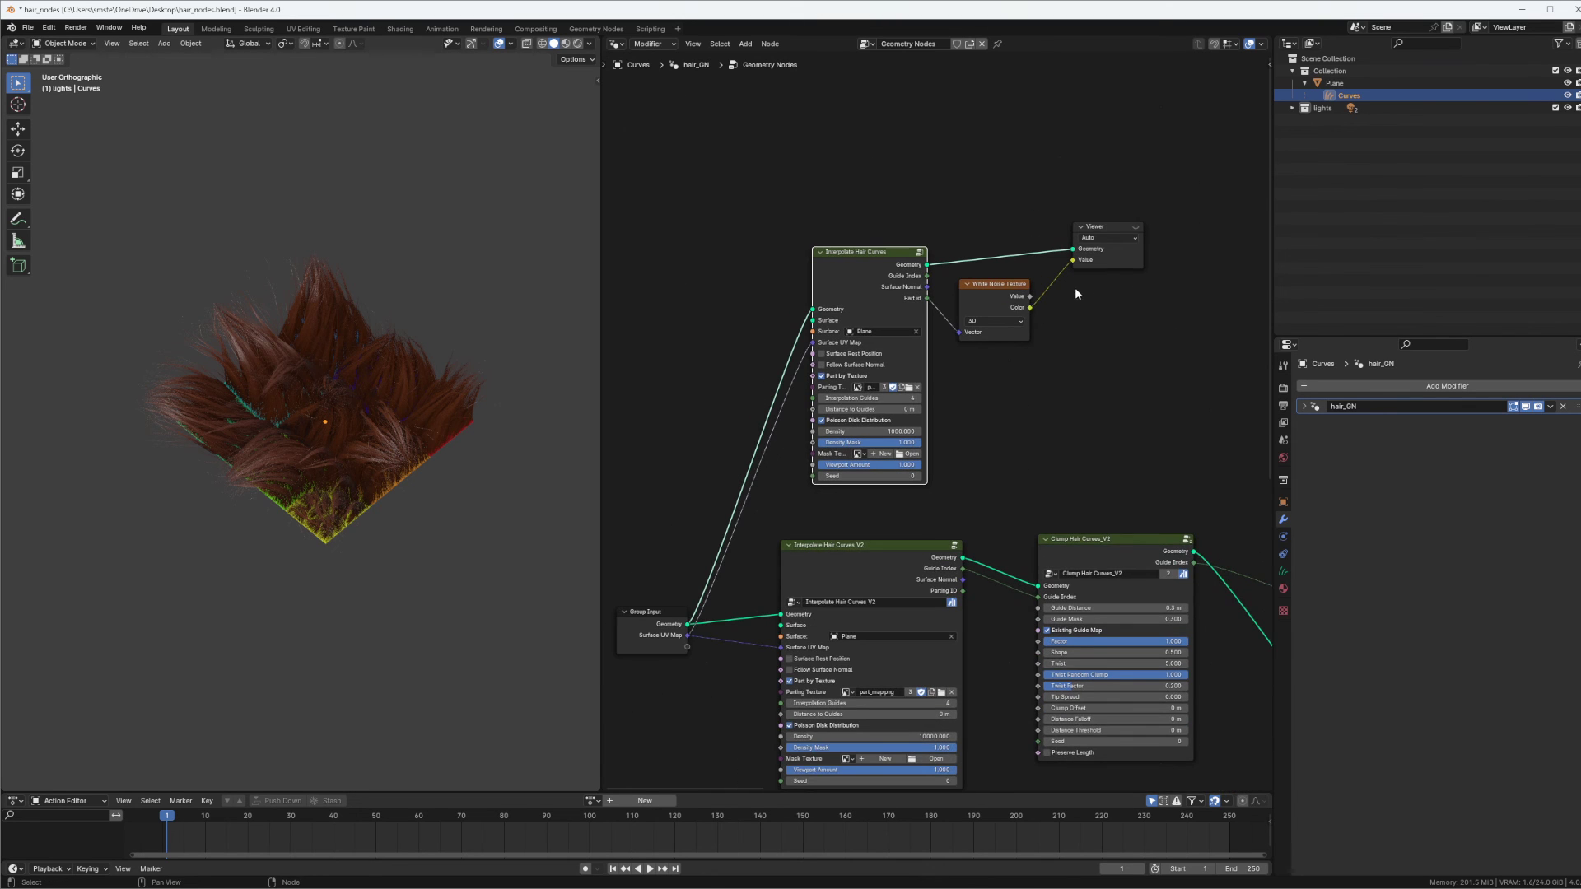
Examine the Clump Hair Curves_V2 and Create Guide Index Map V2 nodes in the hair_GN tree.
middle_drag(757, 200, 820, 182)
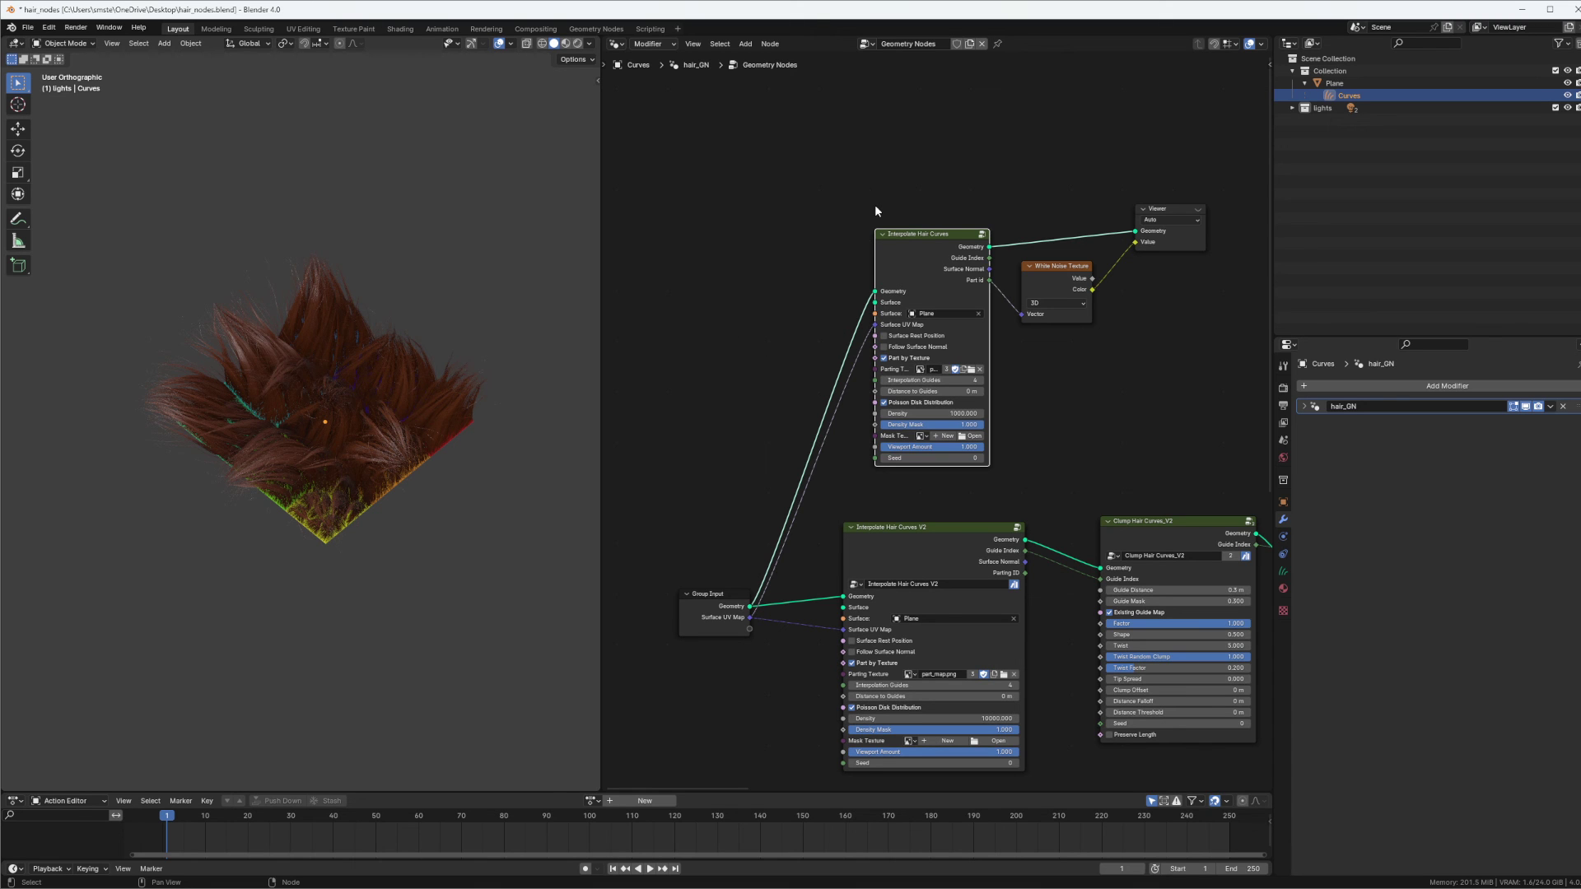
middle_drag(1094, 318, 868, 115)
scroll(1029, 267, up, 3)
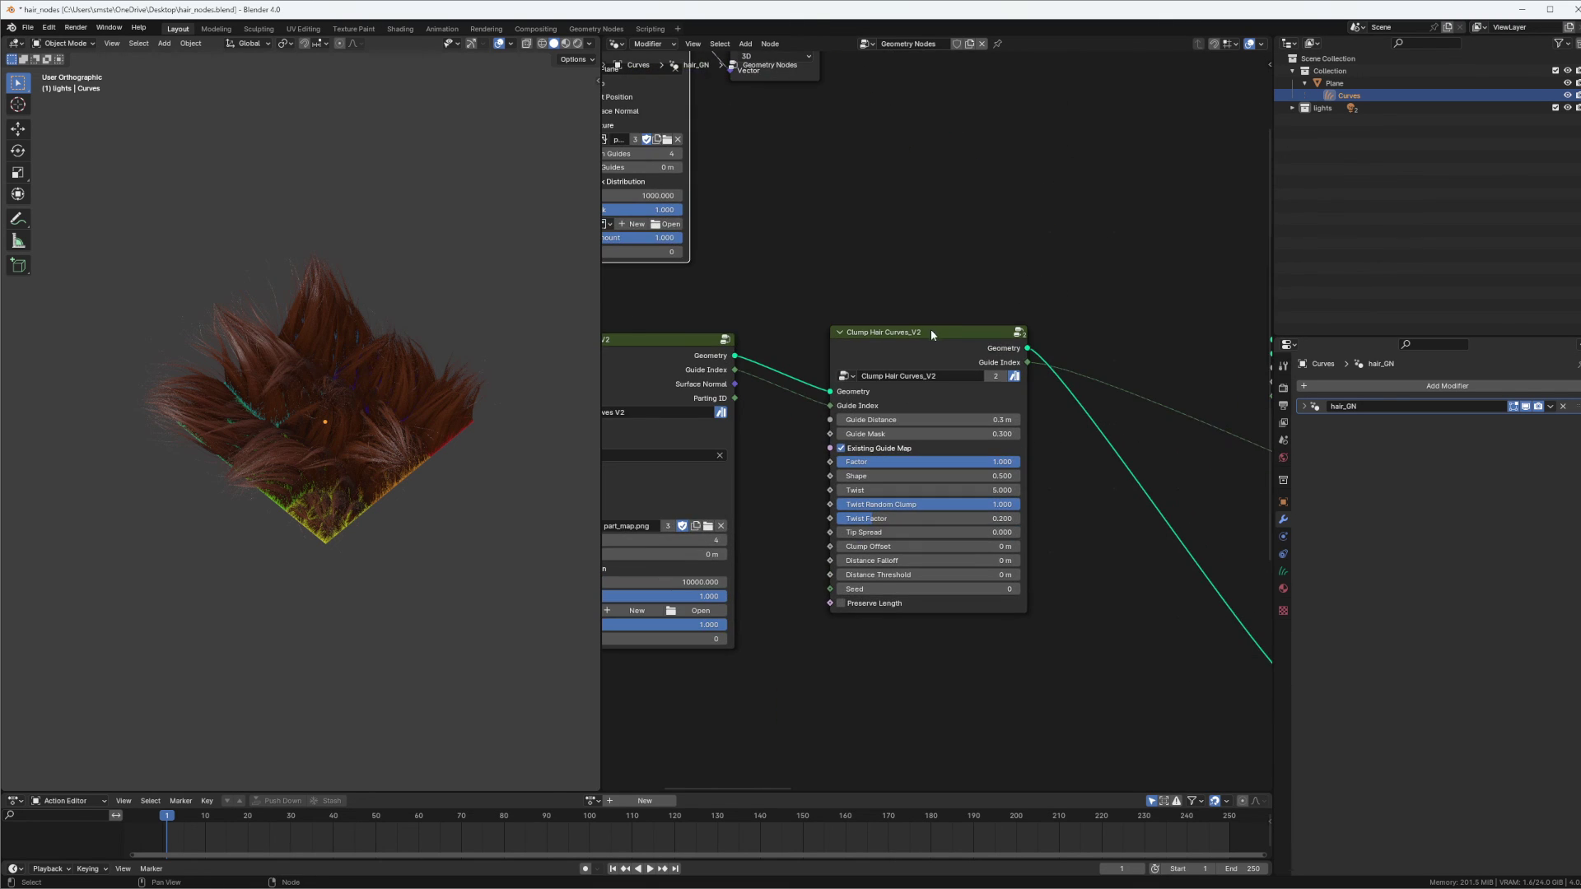
drag(929, 333, 931, 325)
ctrl+middle_drag(1078, 209, 1053, 250)
middle_drag(1054, 250, 841, 268)
scroll(1015, 303, up, 1)
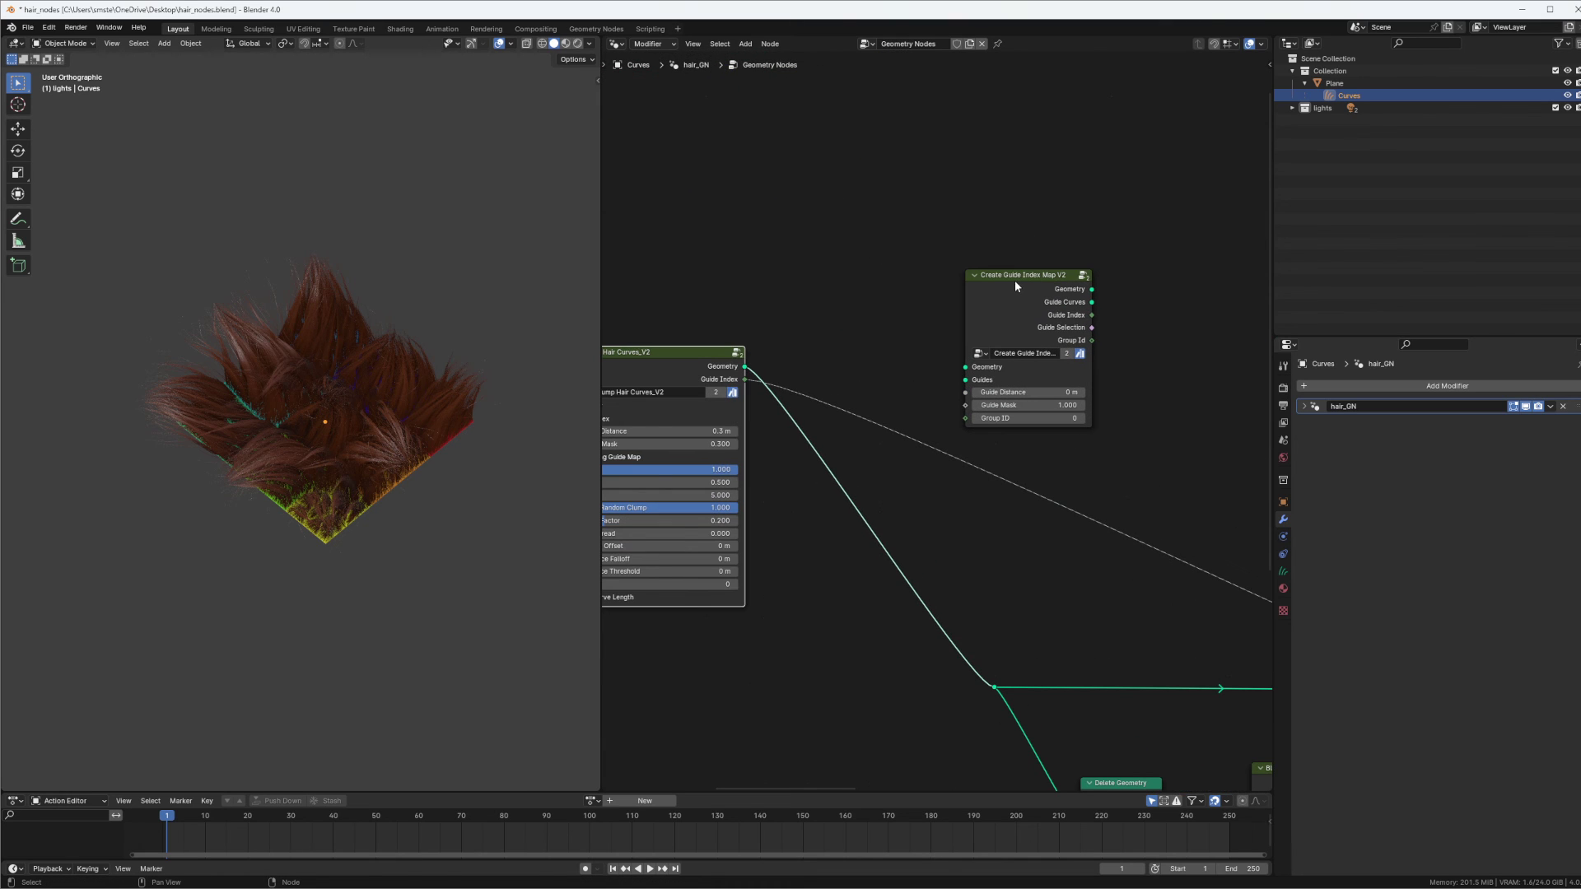
drag(1017, 284, 1031, 284)
scroll(1063, 249, down, 1)
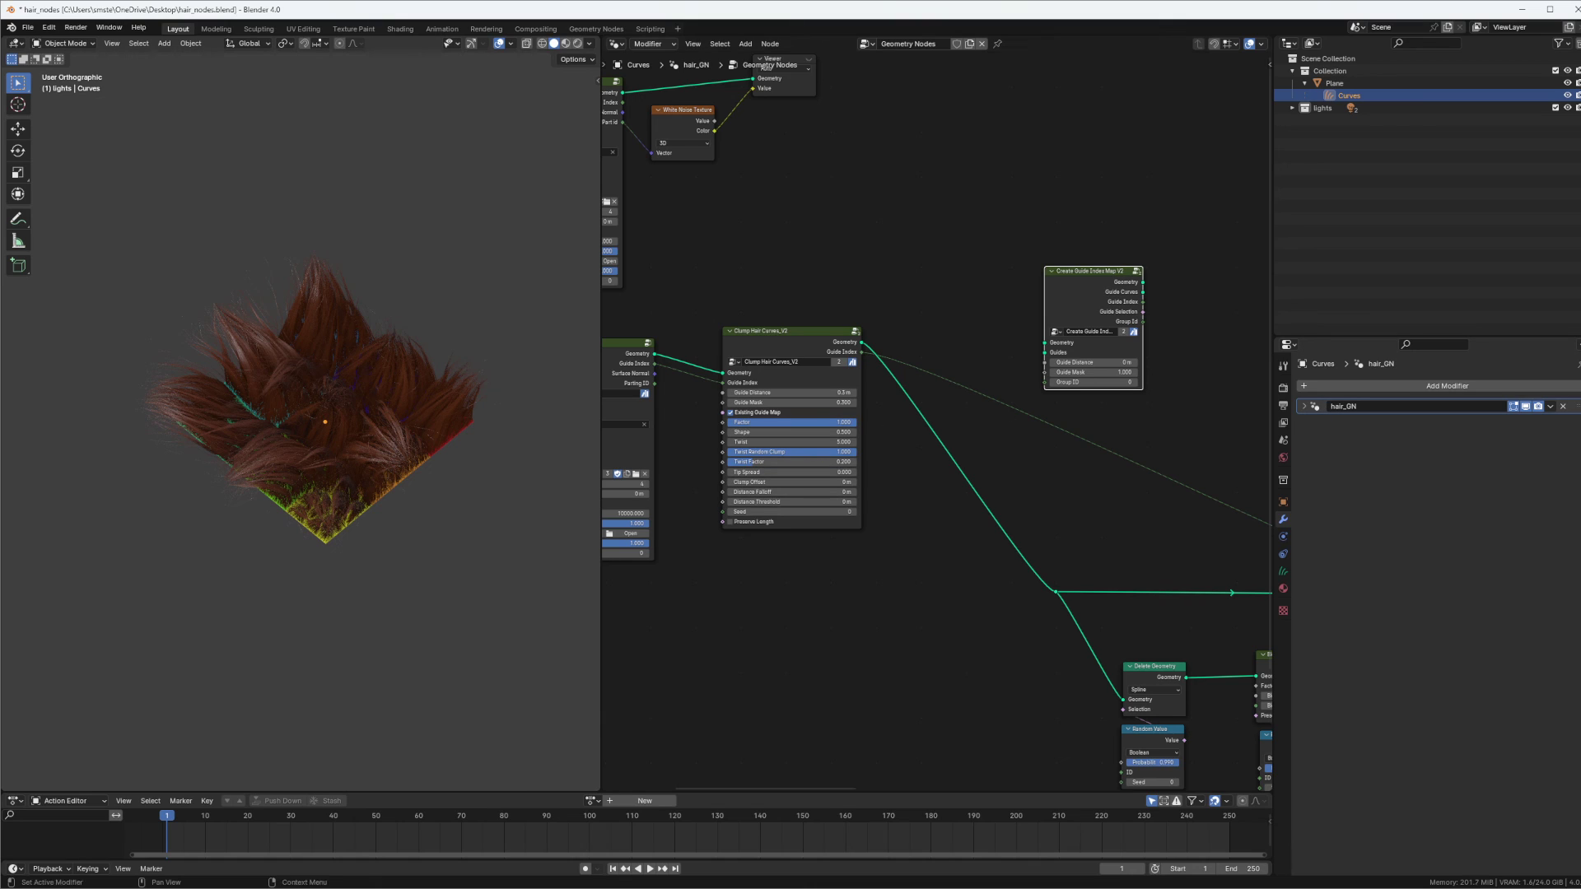